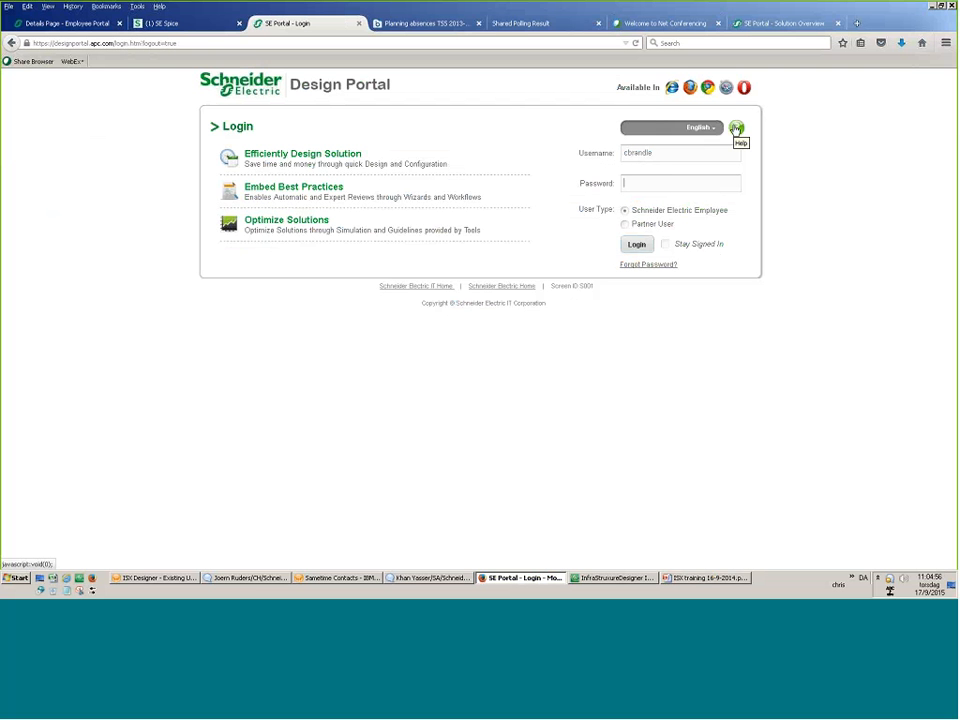
# Log in to the Design Portal with the account password.
pyautogui.click(737, 130)
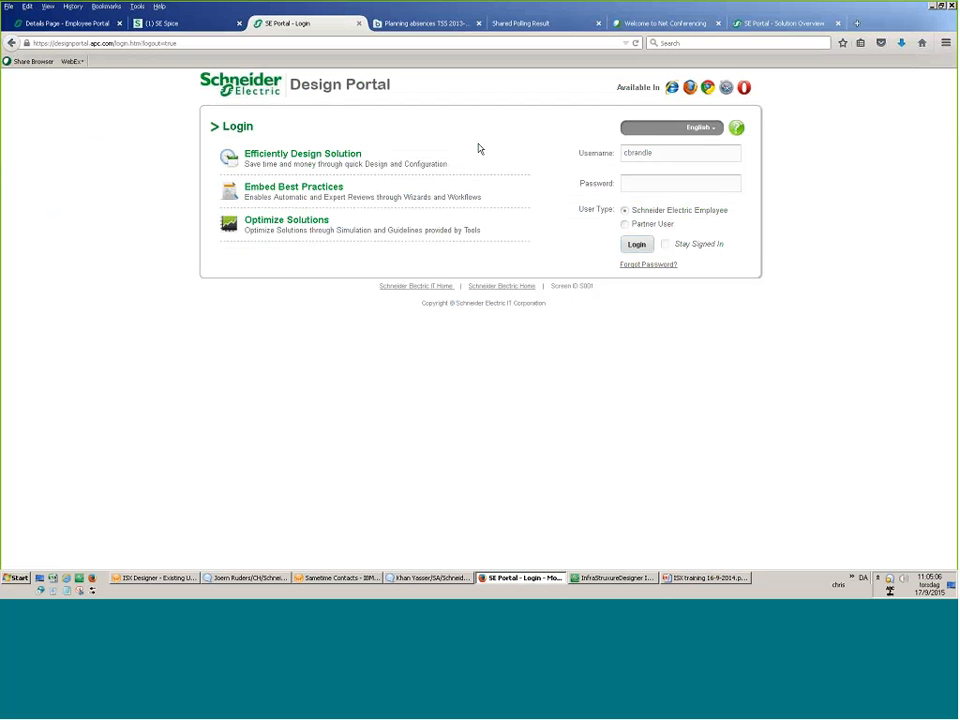
pyautogui.write('••••••••••')
pyautogui.press('Return')
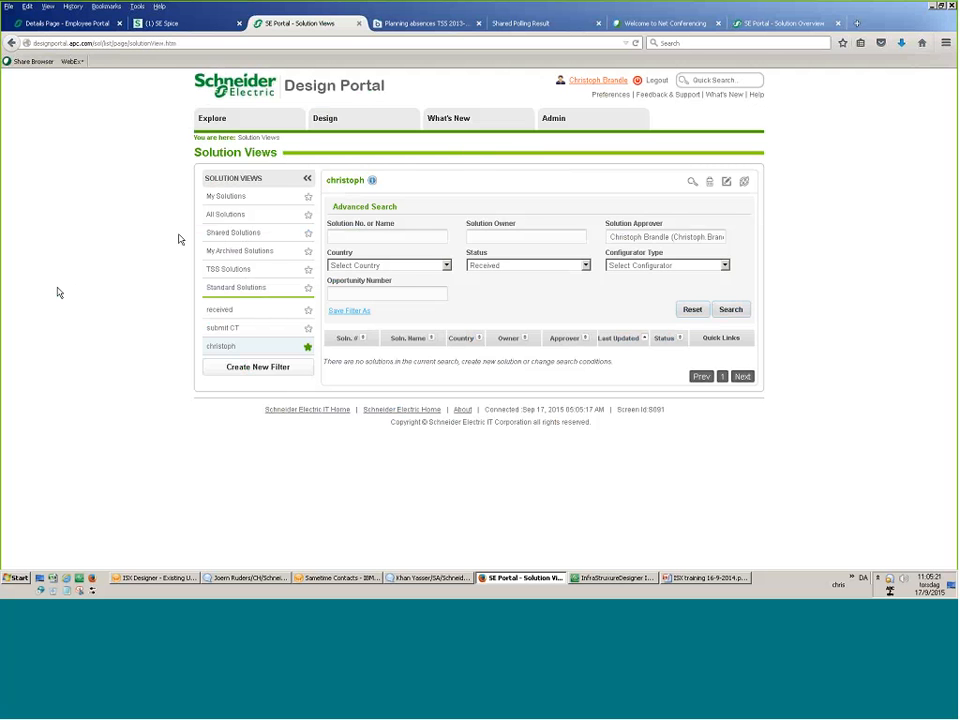
# List the user's own saved solutions in the My Solutions view.
pyautogui.click(226, 197)
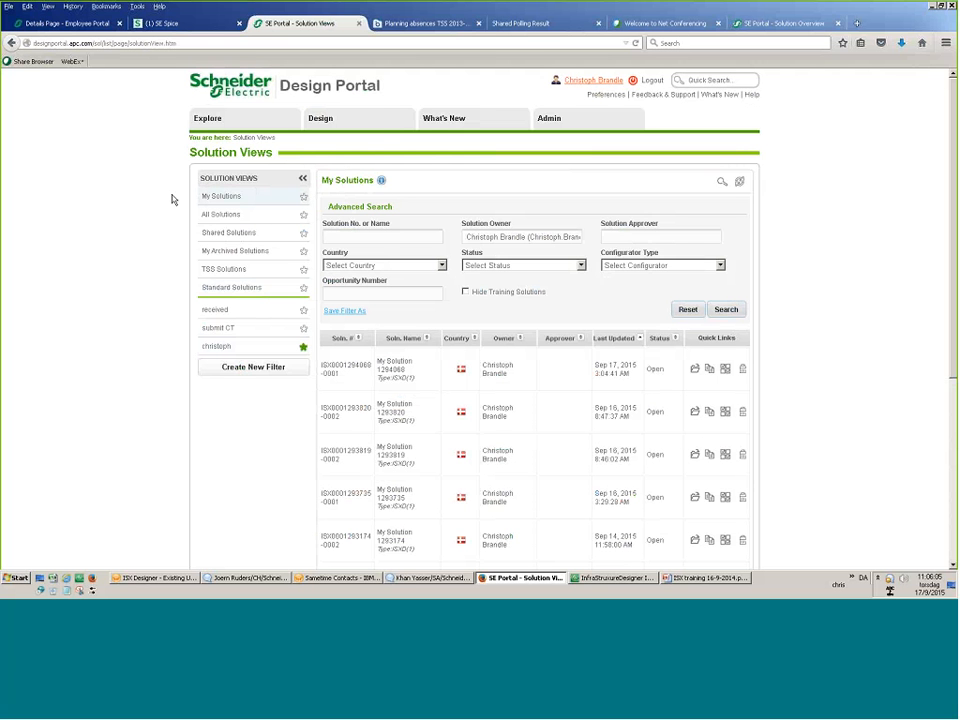
pyautogui.moveTo(226, 122)
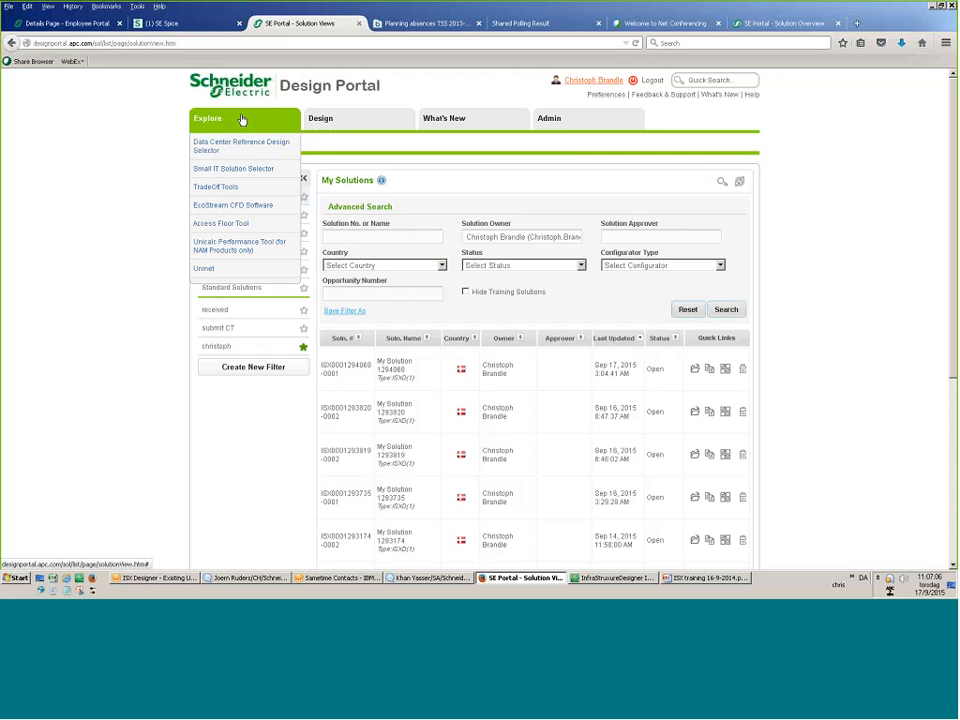
# Open the What's New window with the portal's release notes and updates.
pyautogui.moveTo(384, 123)
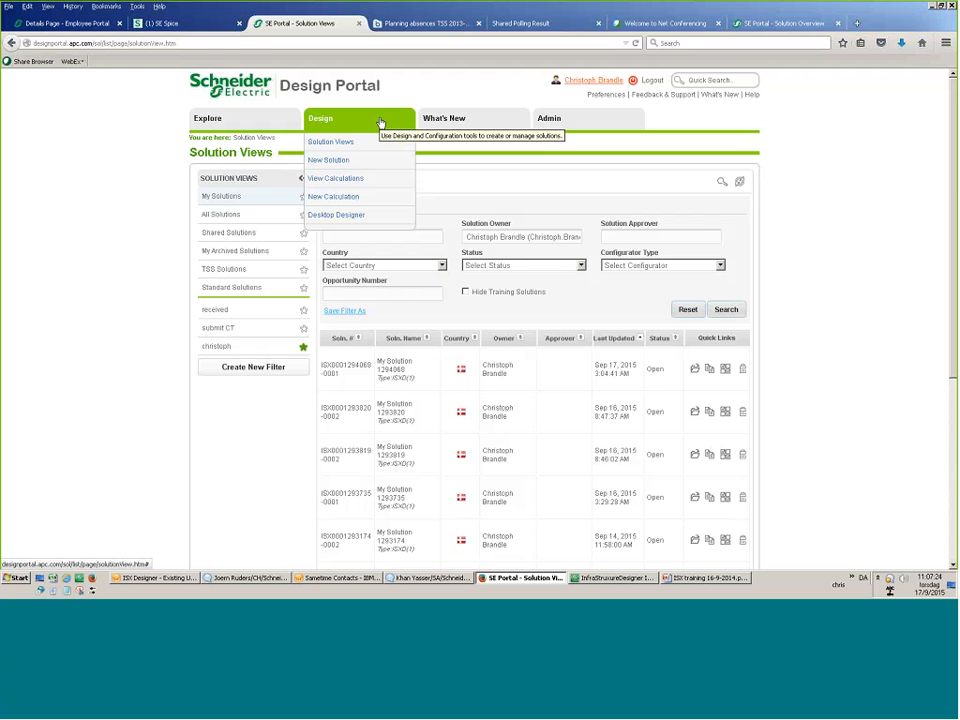
pyautogui.click(459, 120)
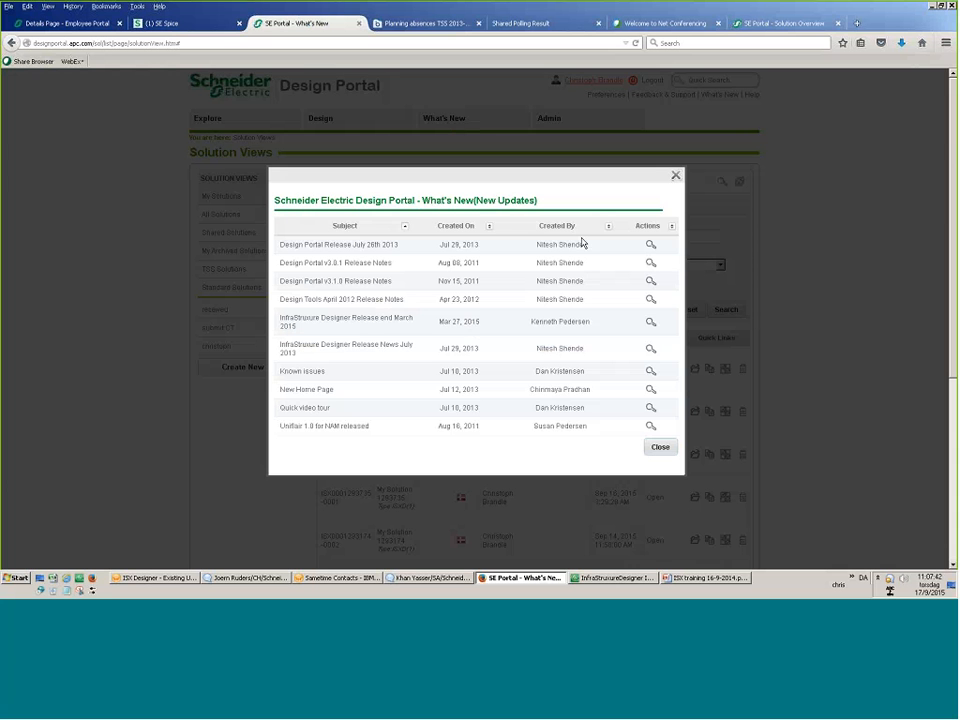
# Close What's New and show Preferences: English, Denmark, landing page Solution Views.
pyautogui.click(675, 176)
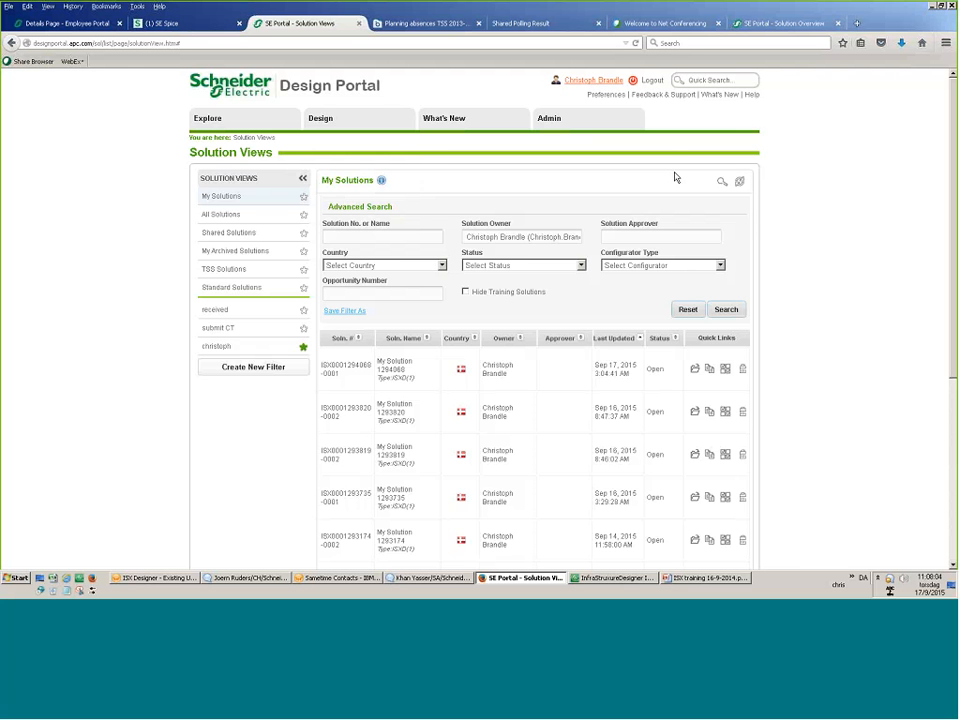
pyautogui.click(606, 94)
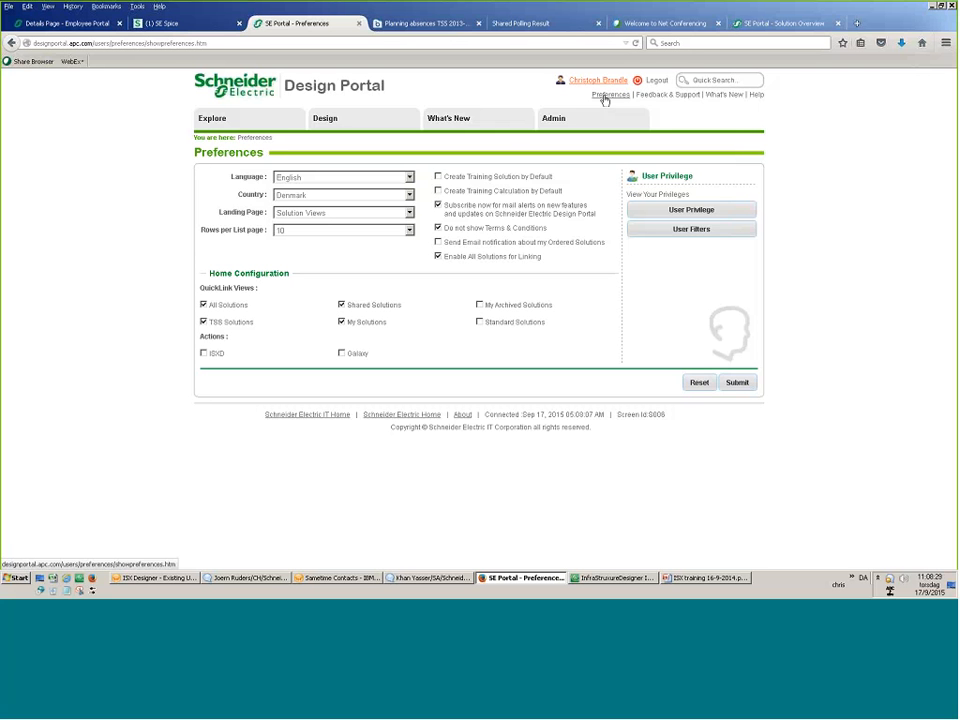
# Start a new solution from the Design menu's New Solution entry.
pyautogui.moveTo(340, 142)
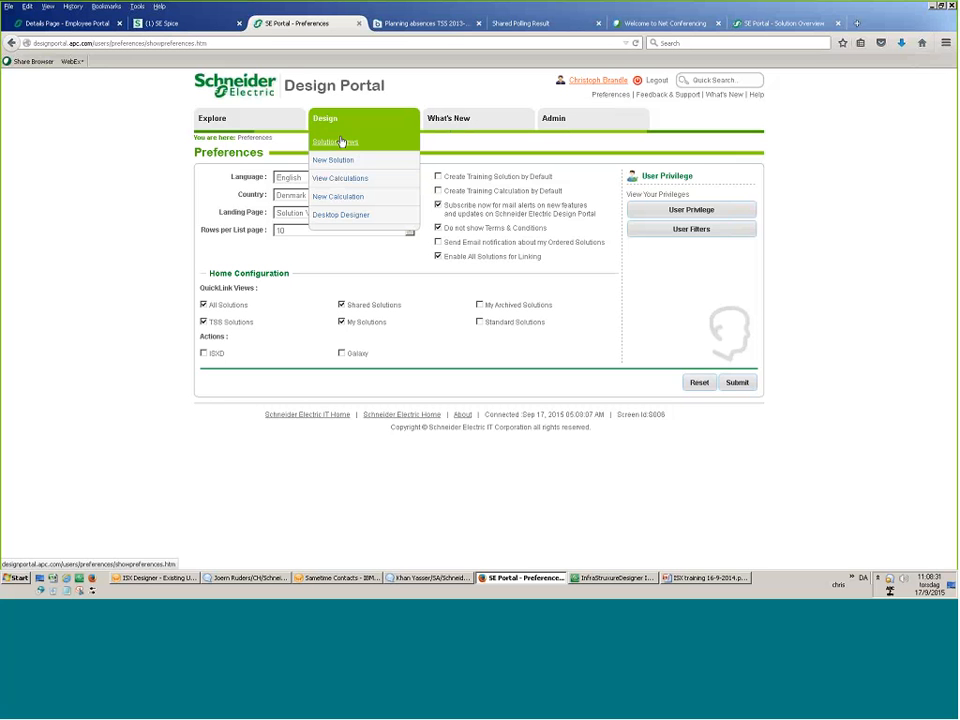
pyautogui.click(343, 160)
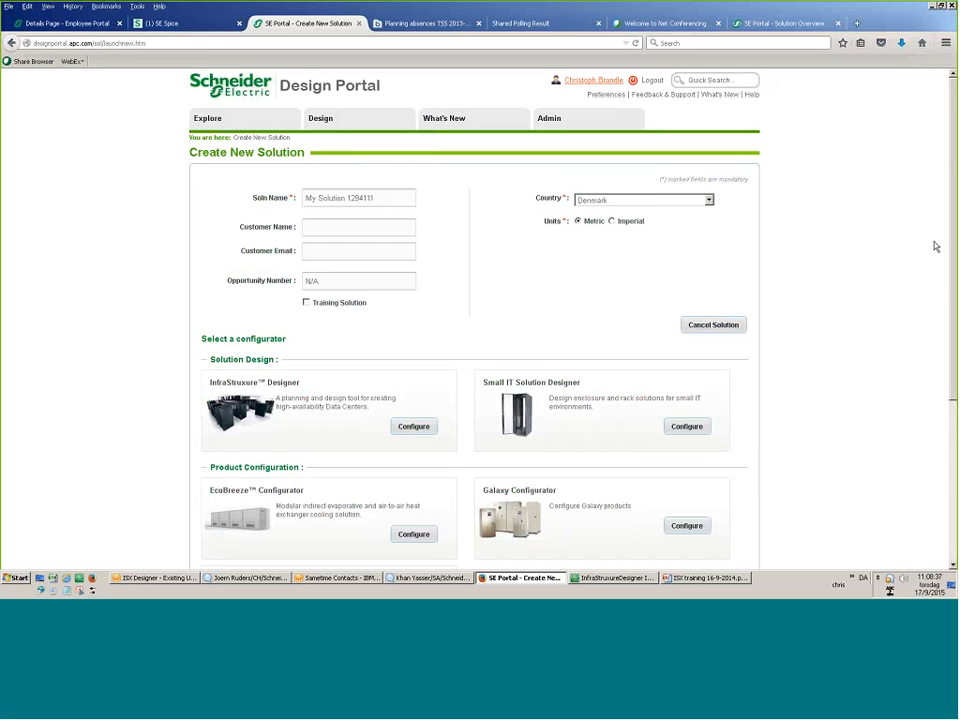
pyautogui.scroll(-3, 853, 281)
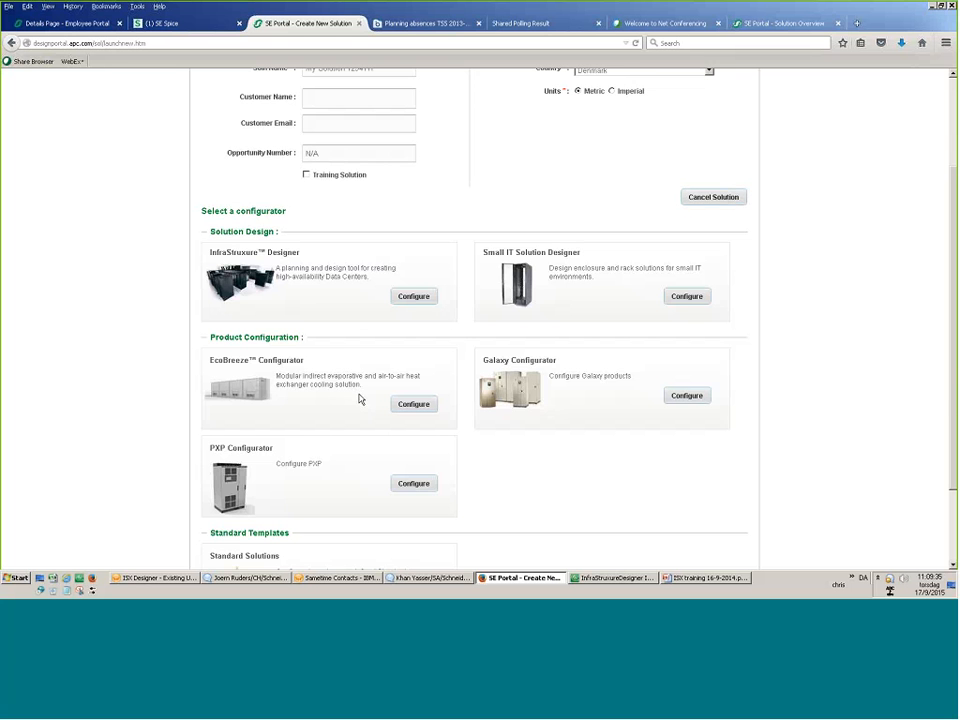
pyautogui.scroll(3, 360, 399)
pyautogui.scroll(-2, 474, 279)
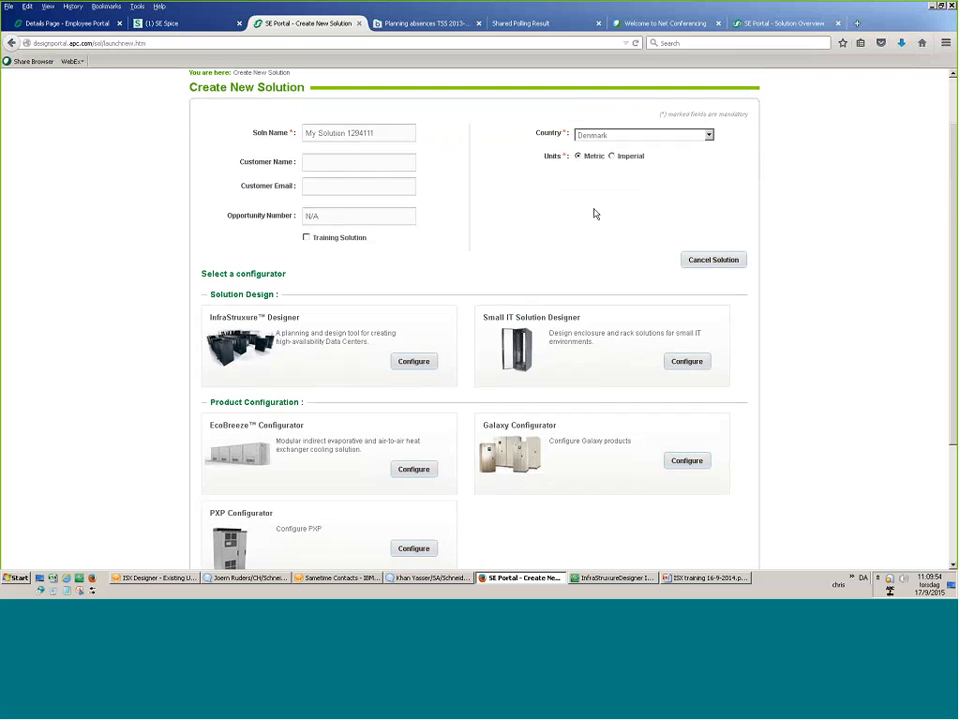
pyautogui.scroll(-3, 594, 214)
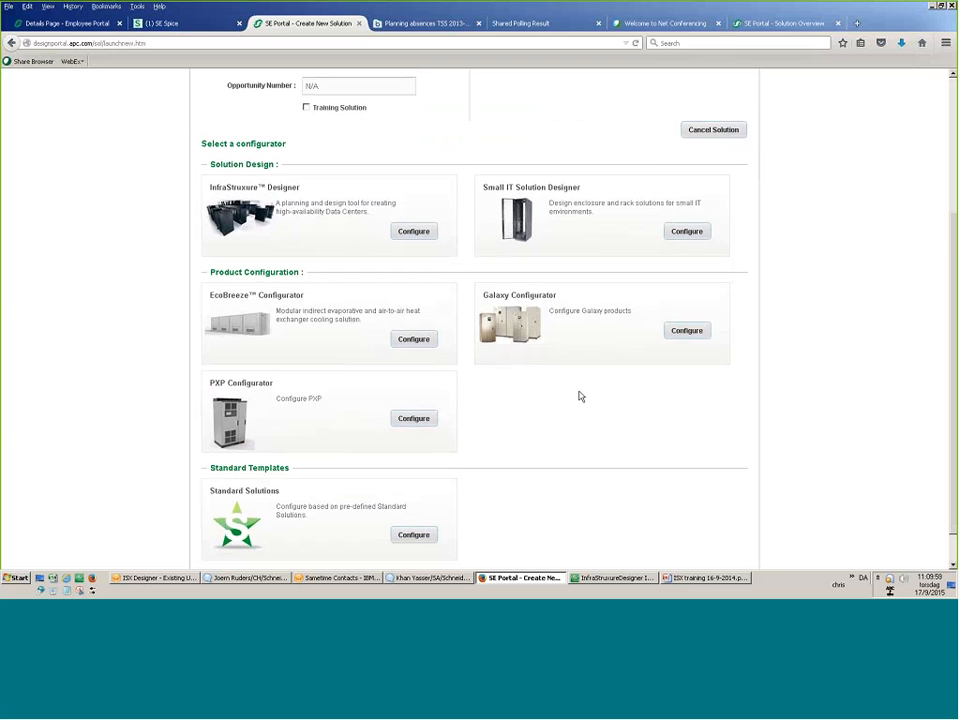
pyautogui.scroll(-1, 579, 396)
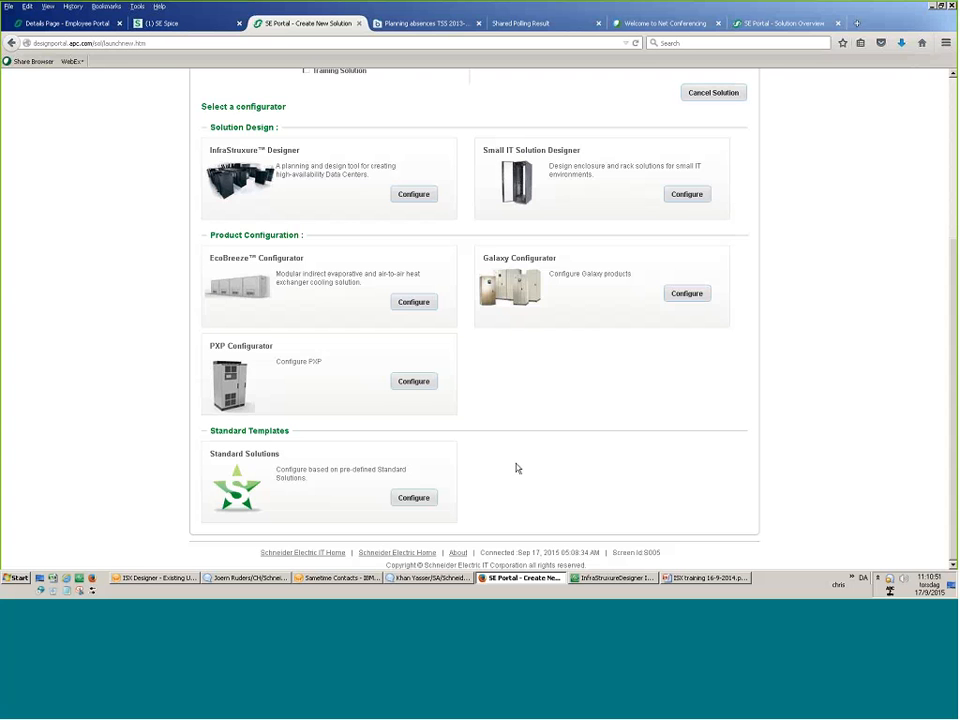
pyautogui.scroll(4, 517, 468)
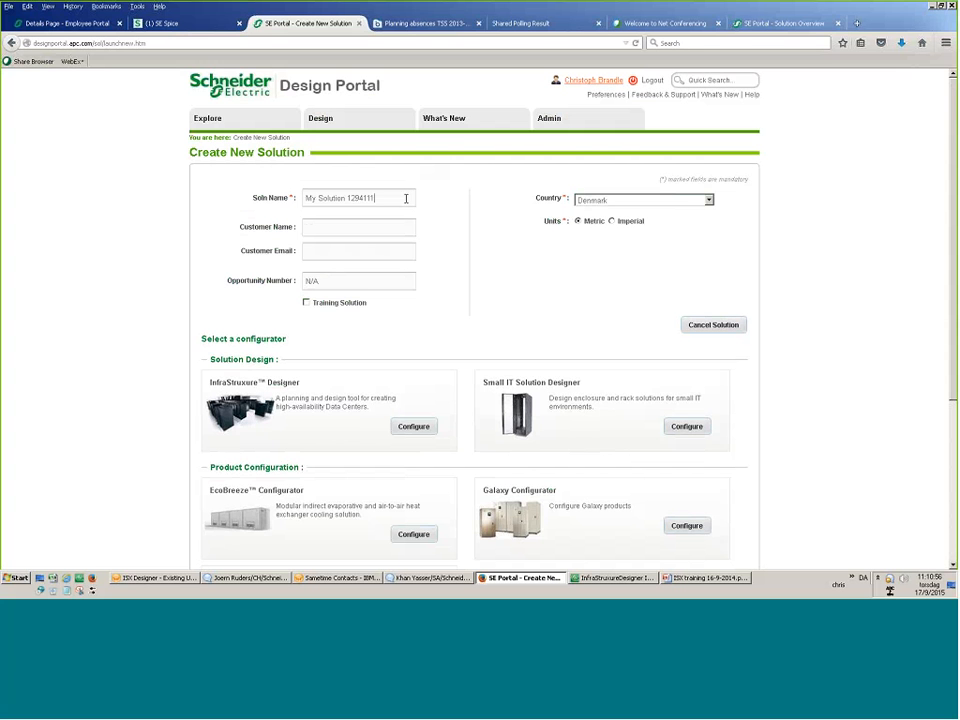
# Change the solution's country to United Kingdom.
pyautogui.click(600, 202)
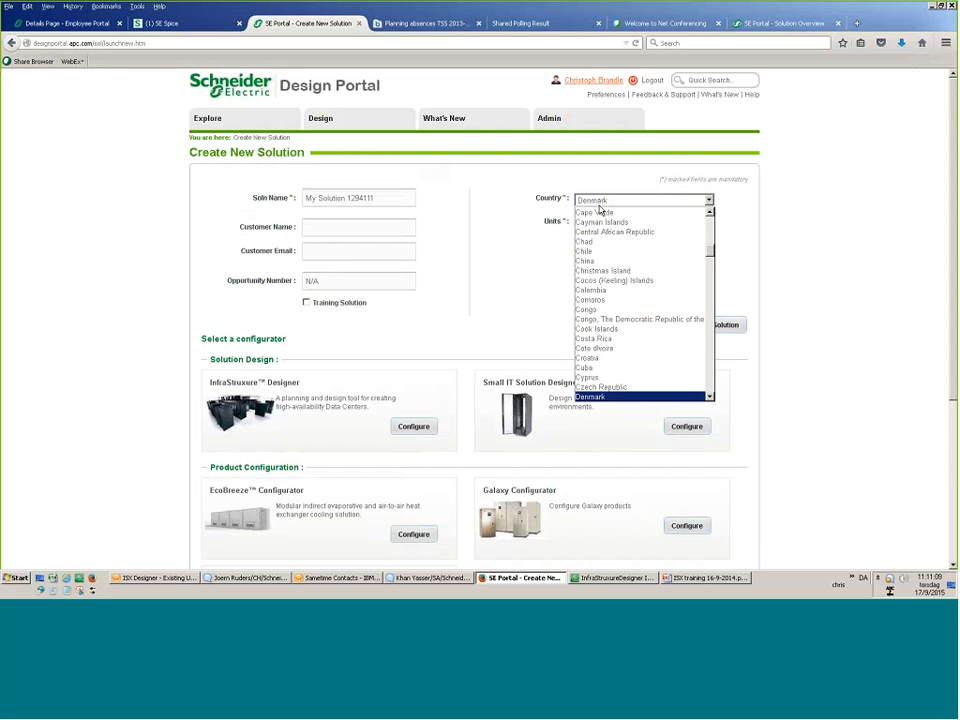
pyautogui.press('u')
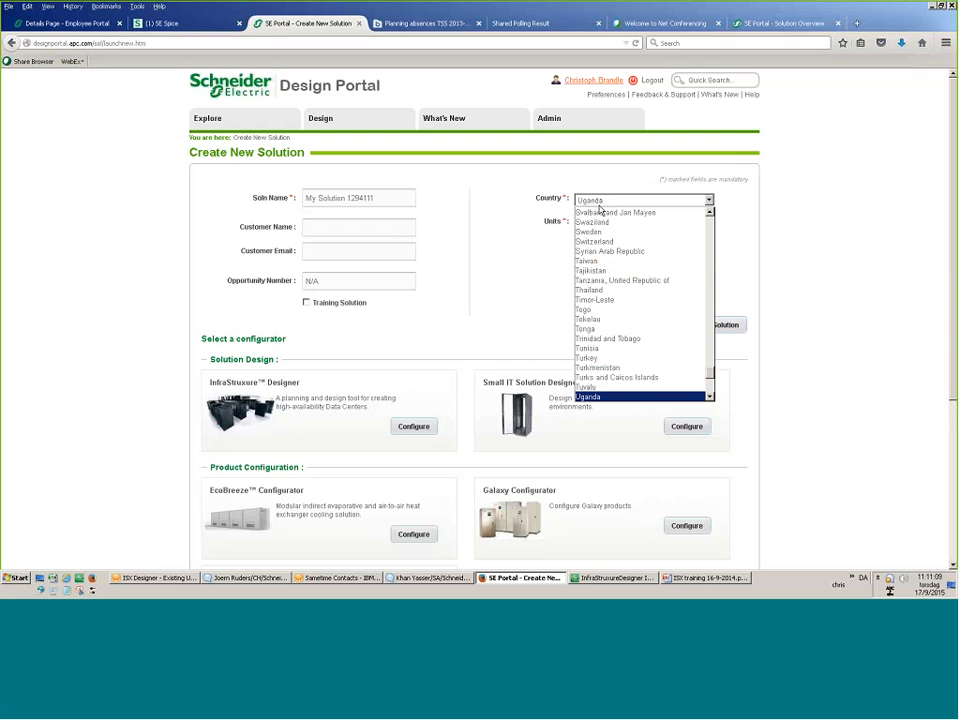
pyautogui.press('Down')
pyautogui.press('Down')
pyautogui.press('Down')
pyautogui.press('Down')
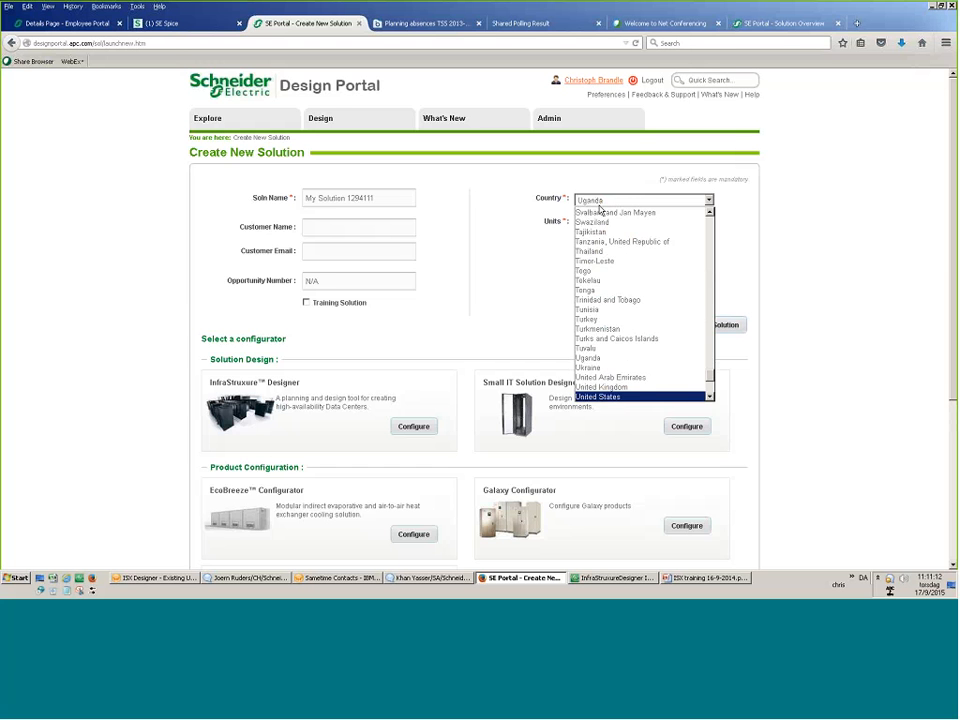
pyautogui.press('Up')
pyautogui.press('Return')
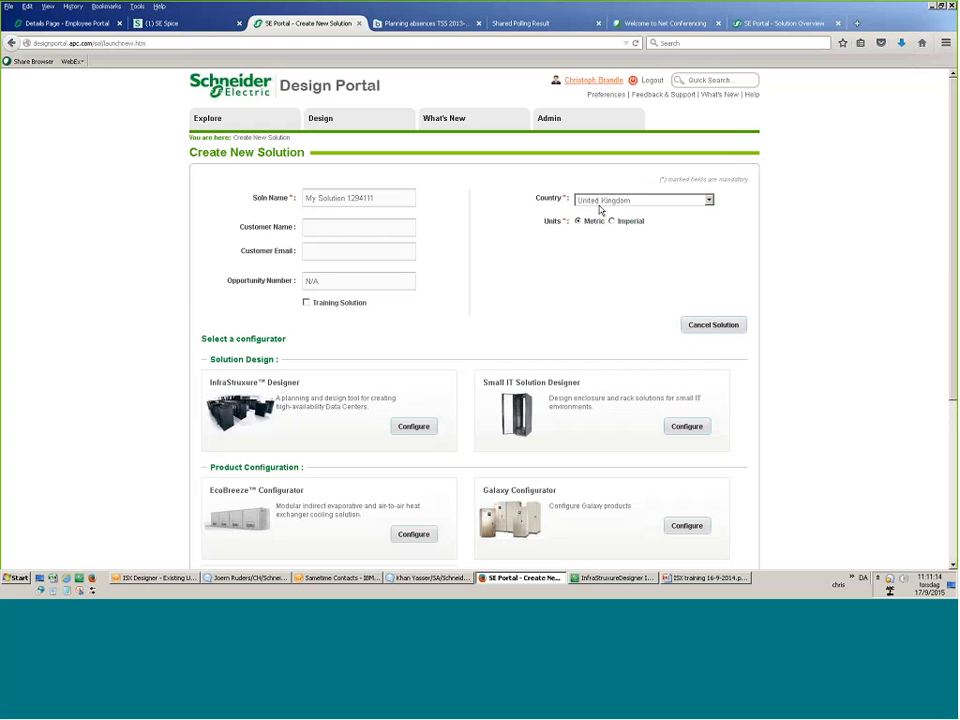
# Rename the solution to 'training 17-9-2015b' and set the country back to Denmark.
pyautogui.click(366, 199)
pyautogui.moveTo(374, 200); pyautogui.dragTo(289, 193)
pyautogui.write('y')
pyautogui.write('r')
pyautogui.write('a')
pyautogui.write('i')
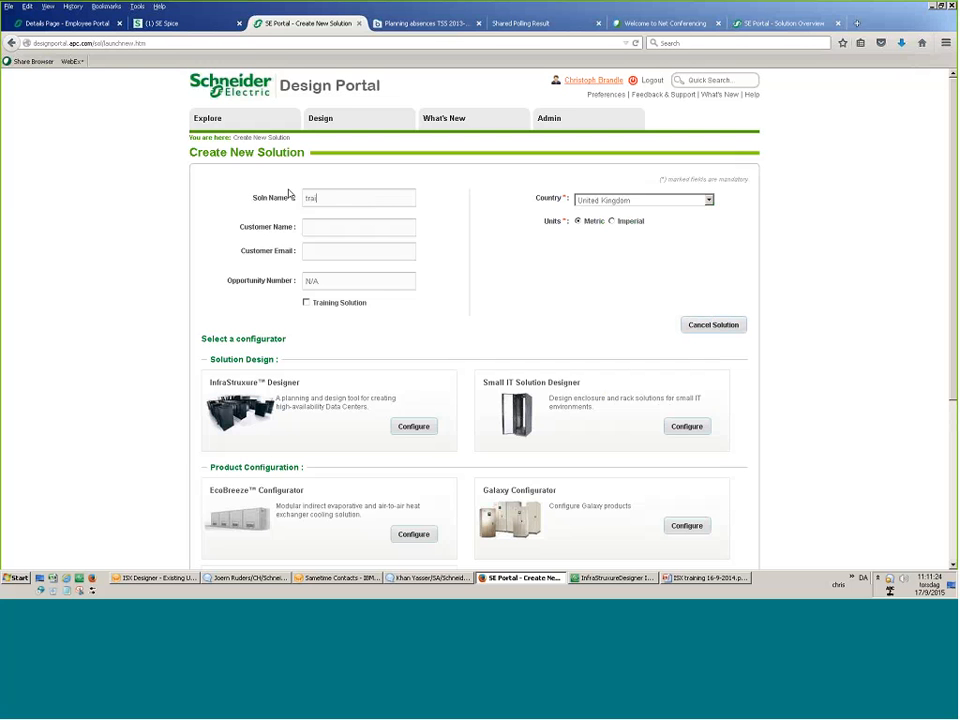
pyautogui.write('ning 17-9-2')
pyautogui.write('015')
pyautogui.click(669, 199)
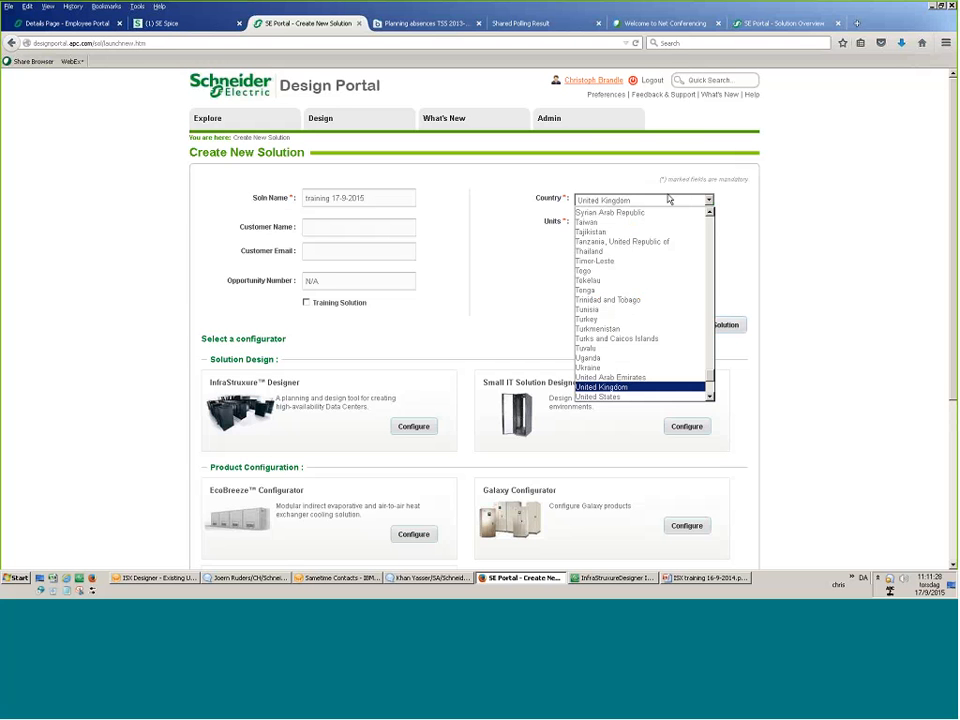
pyautogui.press('d')
pyautogui.press('Return')
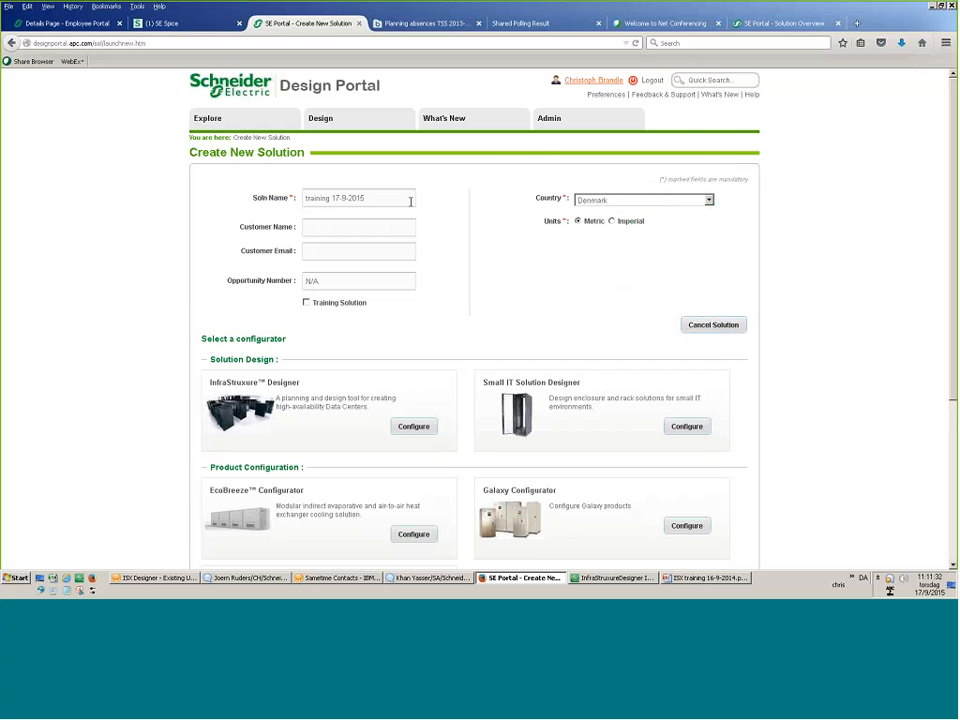
pyautogui.write('b')
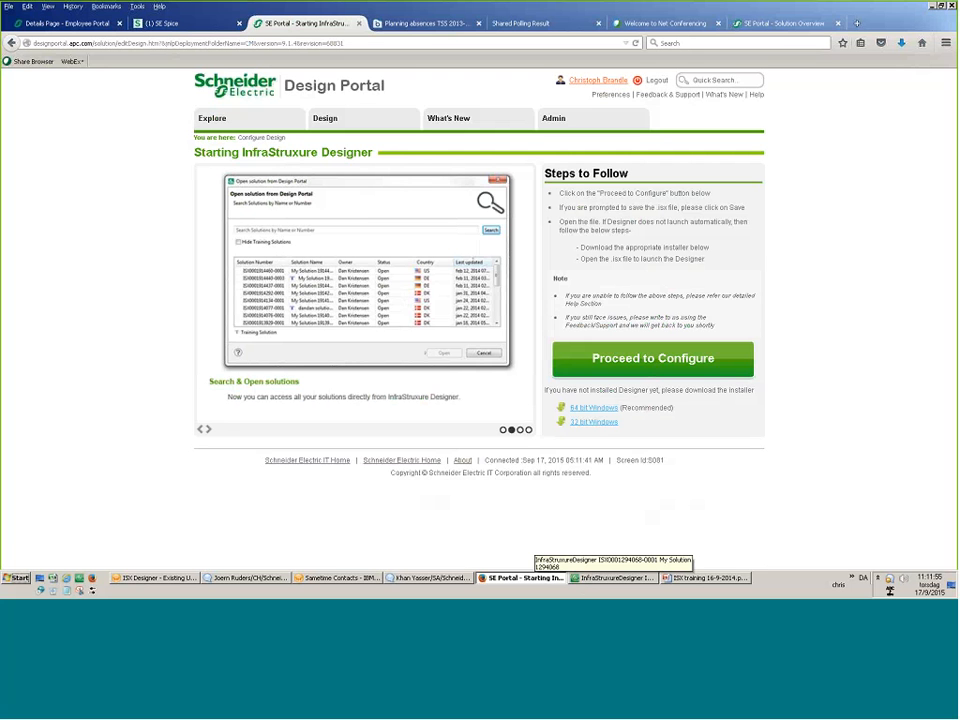
# Launch InfraStruxure Designer for the new solution and bring its window forward.
pyautogui.click(641, 360)
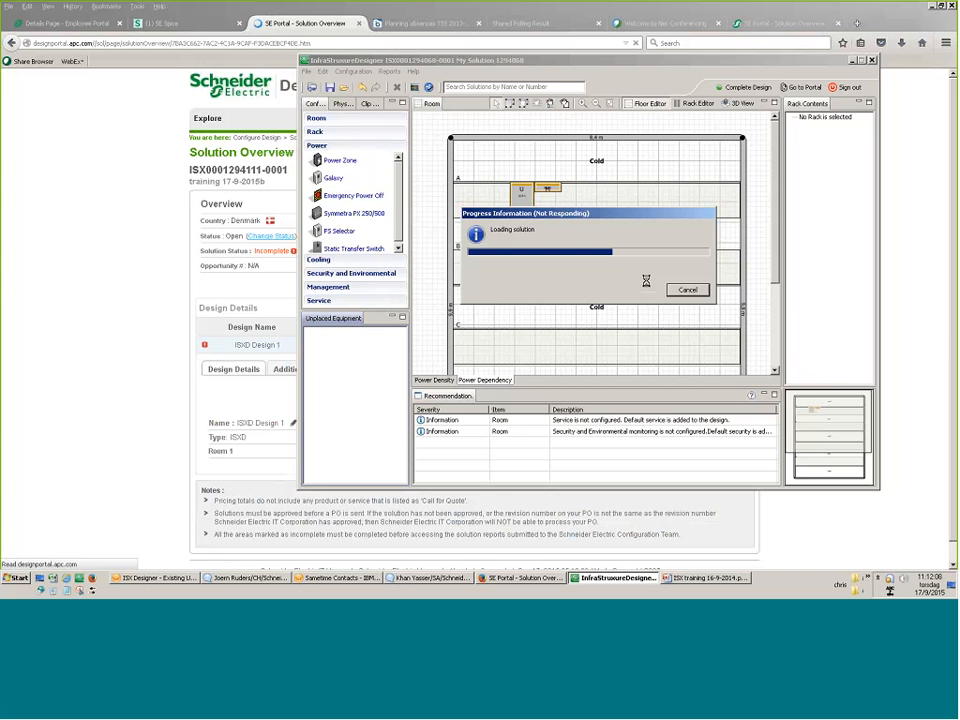
pyautogui.click(592, 581)
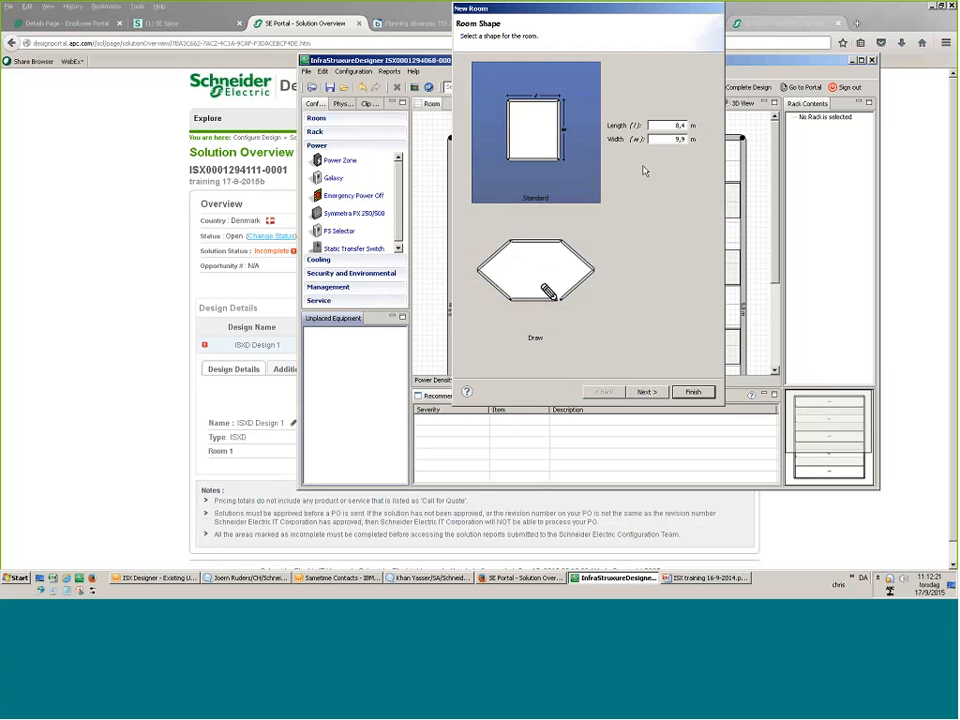
# Create a standard 10 m by 15 m room and maximize the designer window.
pyautogui.moveTo(673, 126); pyautogui.dragTo(690, 136)
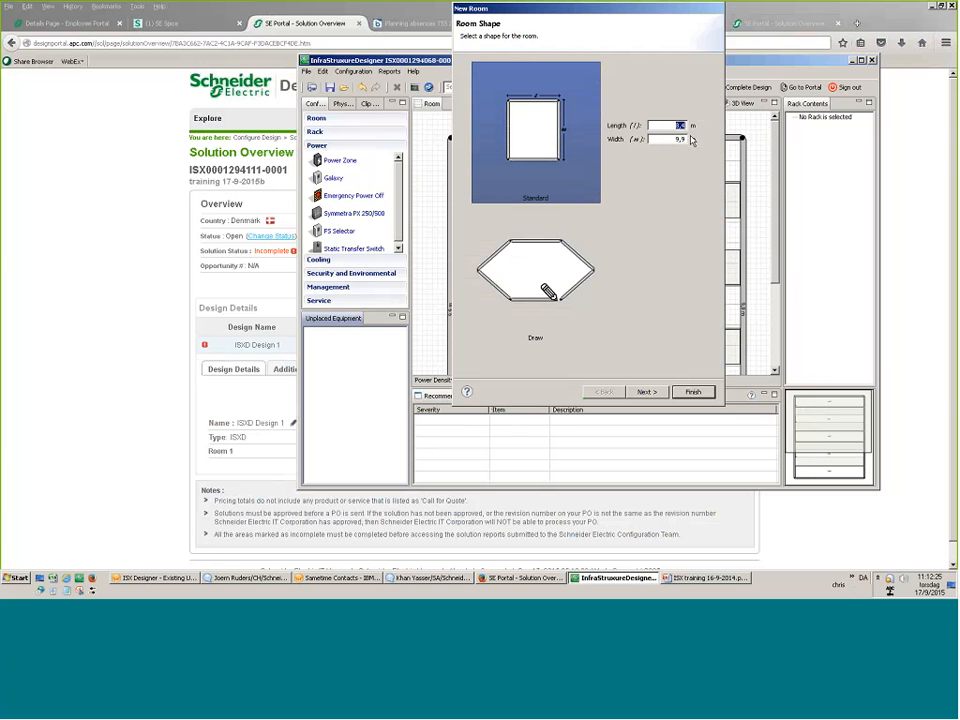
pyautogui.write('10')
pyautogui.press('Delete')
pyautogui.press('Delete')
pyautogui.press('Delete')
pyautogui.write('15')
pyautogui.click(678, 394)
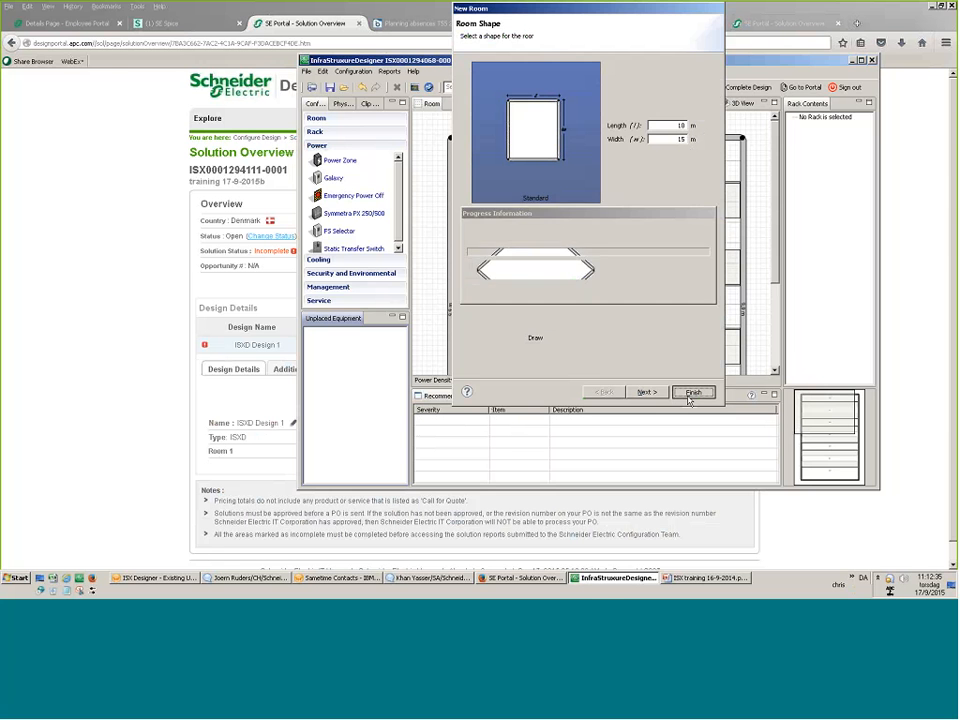
pyautogui.moveTo(550, 60); pyautogui.dragTo(689, 5)
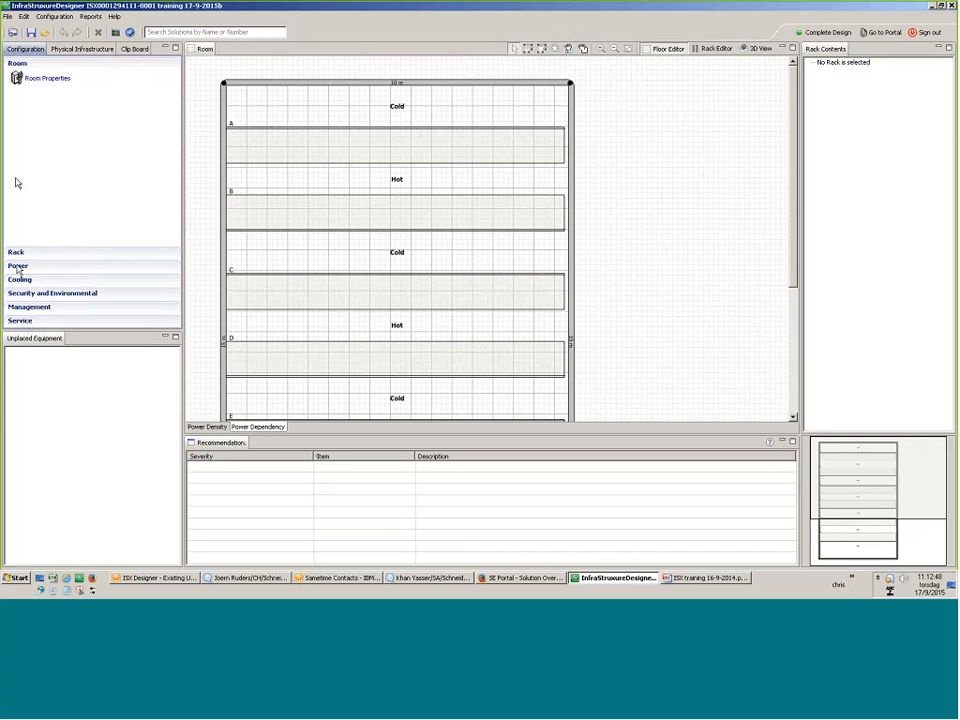
# Back up the current solution to the file denmark.isxd.
pyautogui.click(8, 17)
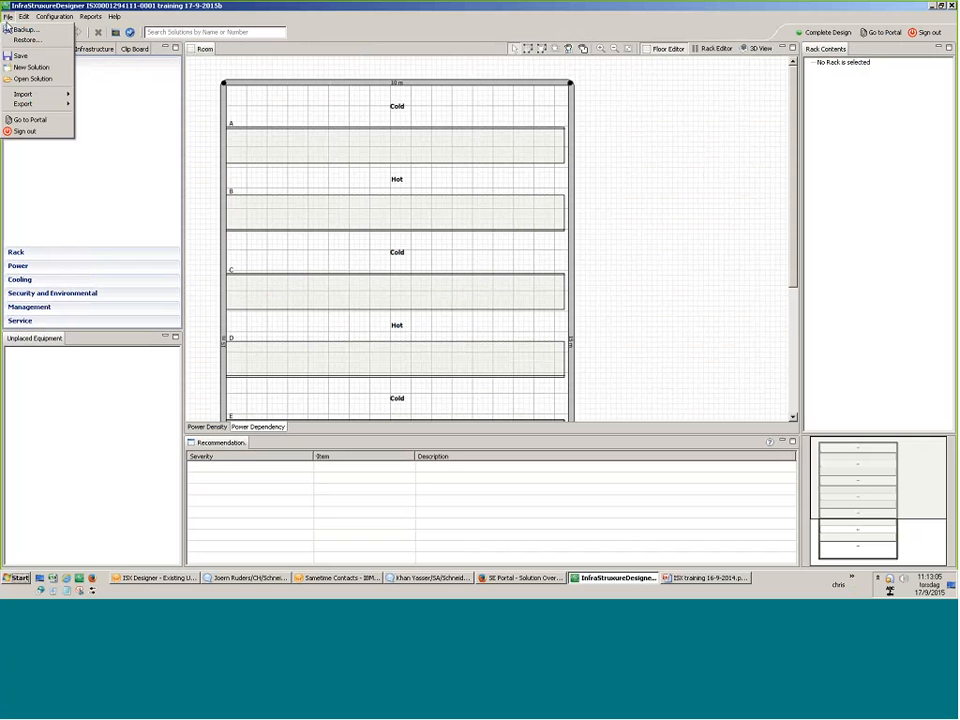
pyautogui.click(8, 28)
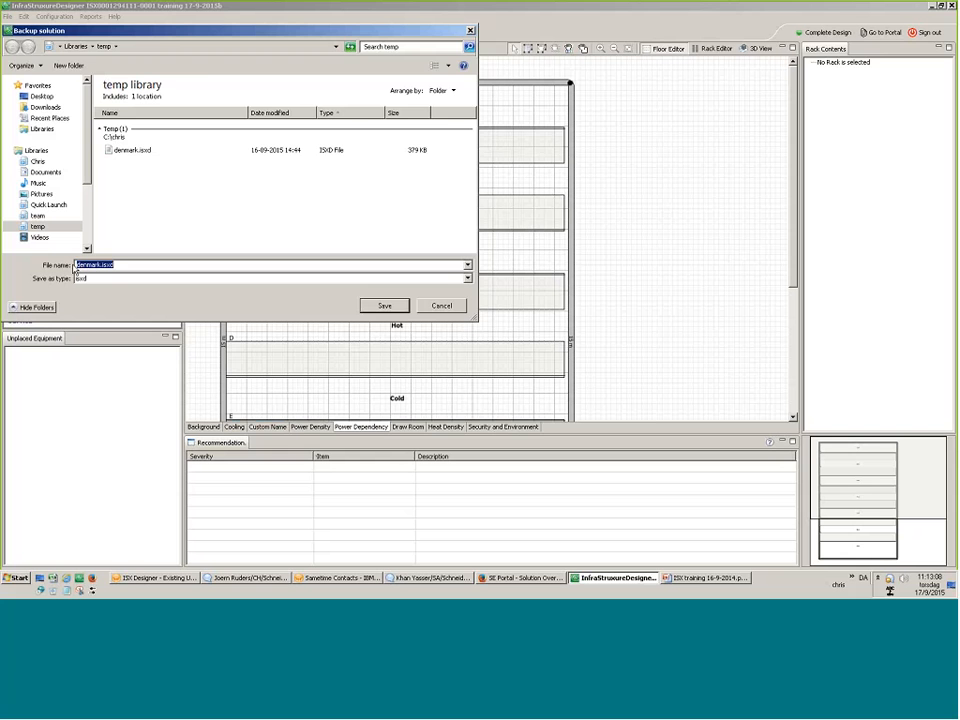
pyautogui.click(440, 306)
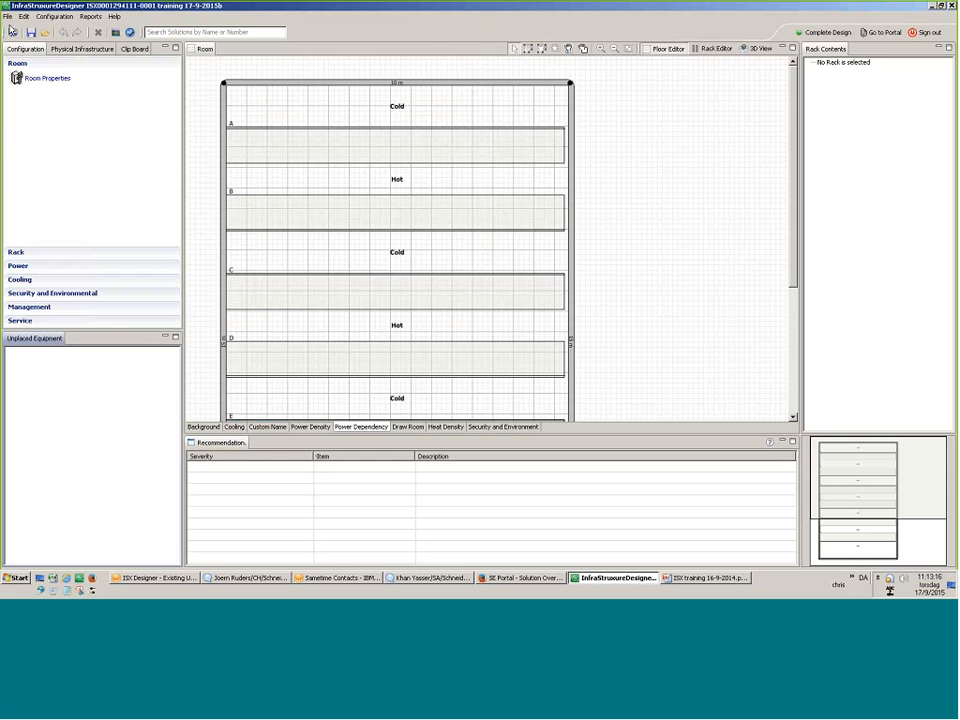
pyautogui.click(7, 16)
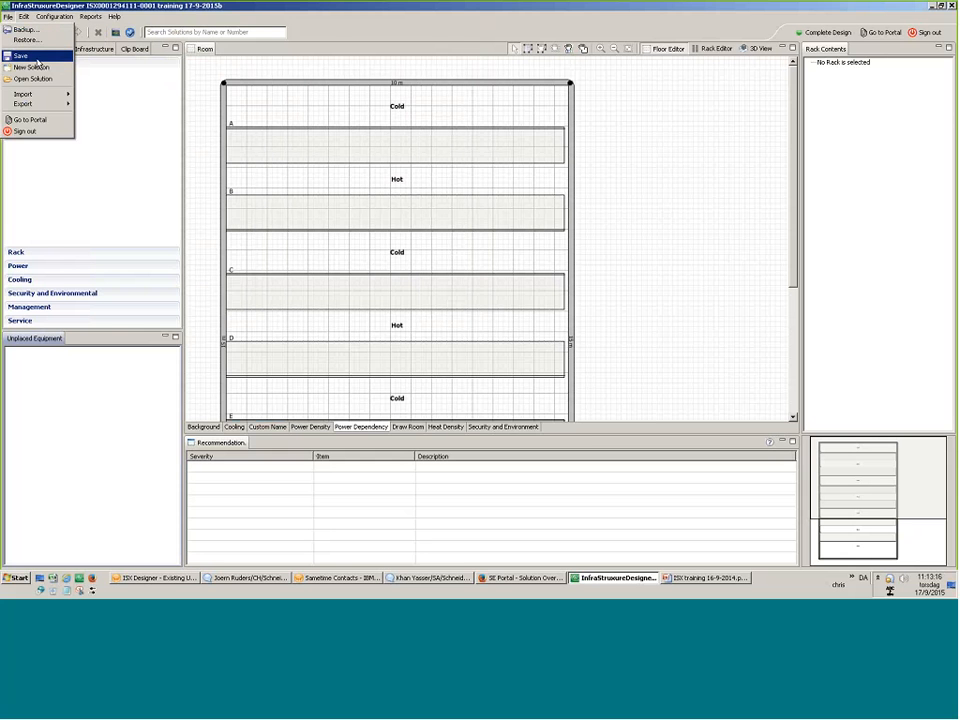
pyautogui.click(20, 55)
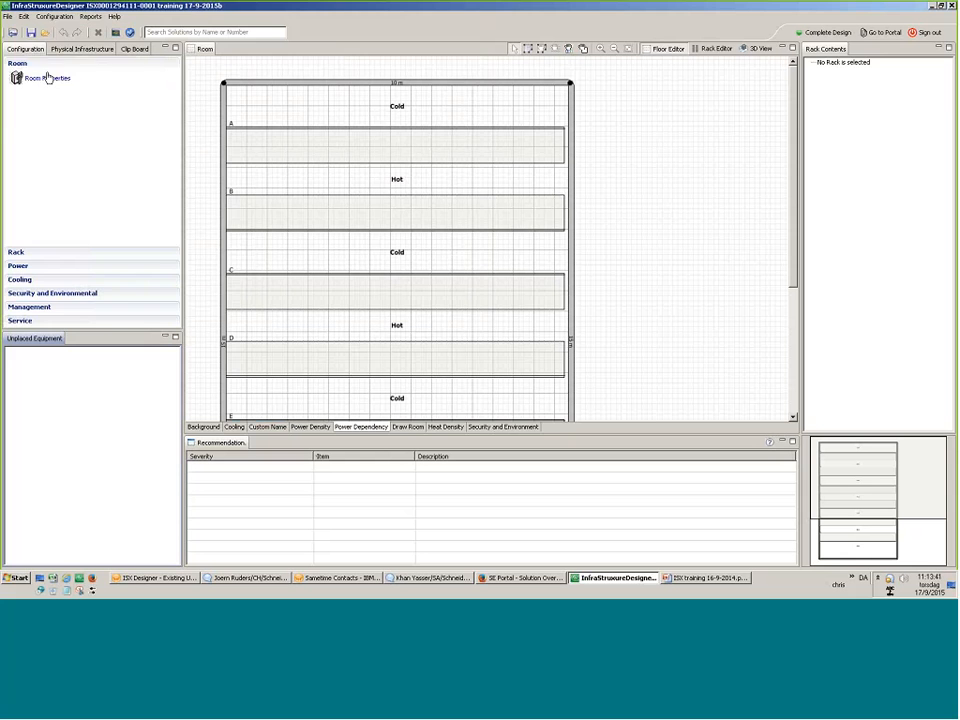
# Restore the denmark.isxd backup, bringing back the rack-filled room.
pyautogui.click(8, 16)
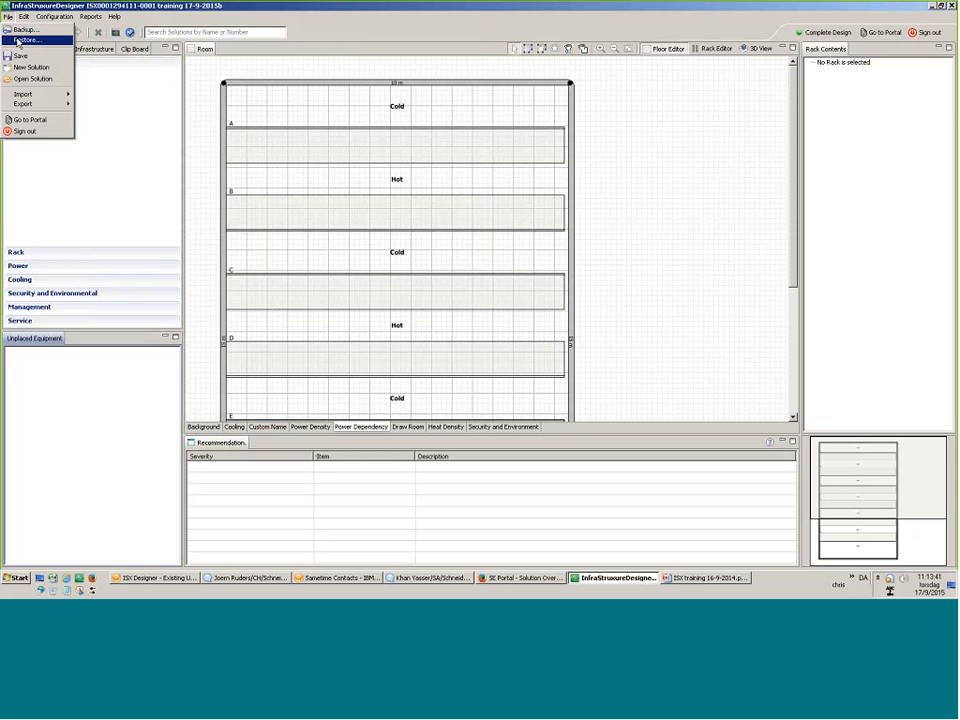
pyautogui.click(18, 42)
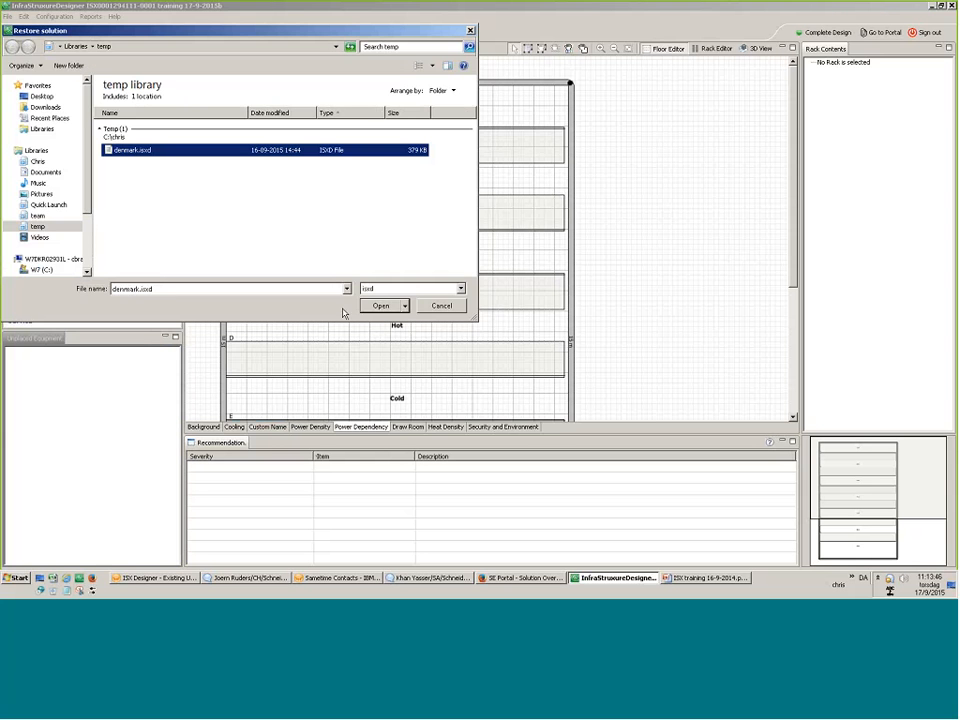
pyautogui.press('Return')
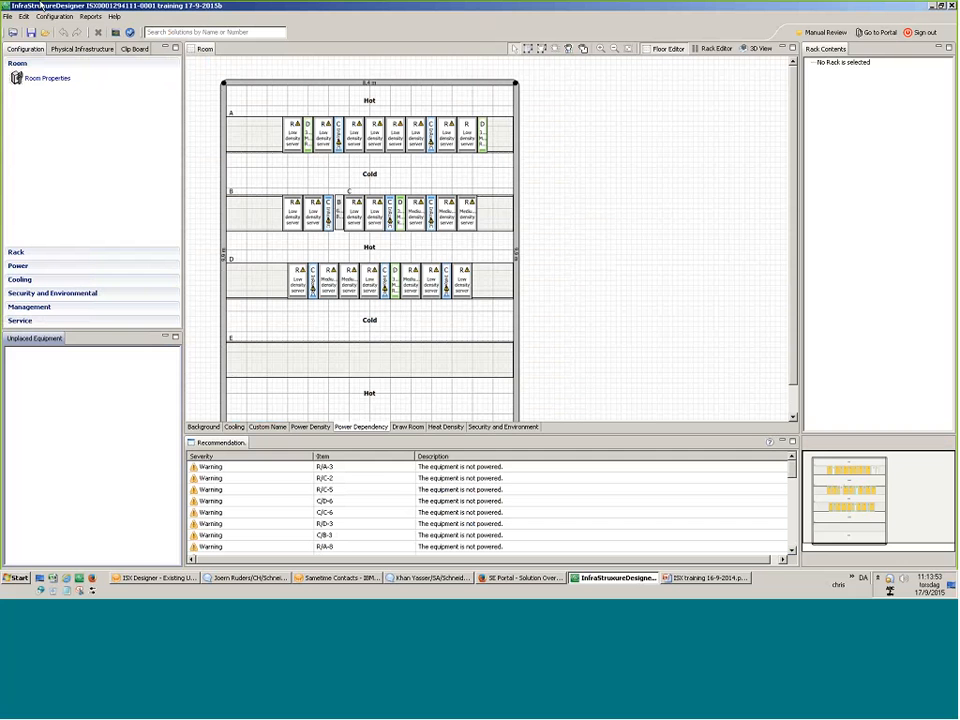
# Start a new solution without saving changes and name it 'Training 19-9-2015'.
pyautogui.click(8, 16)
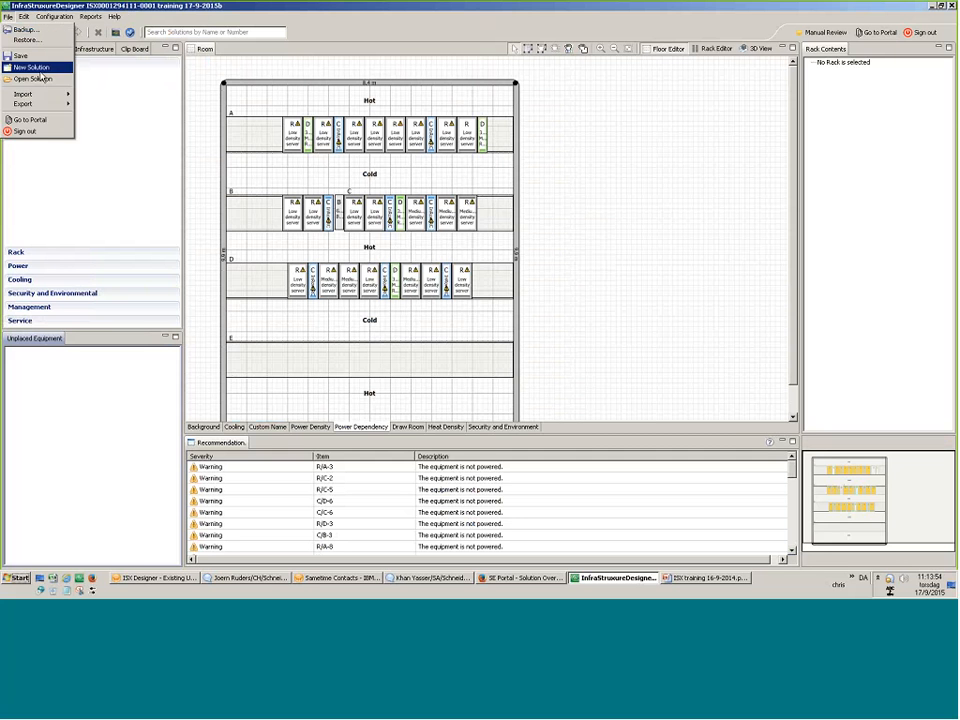
pyautogui.moveTo(43, 105)
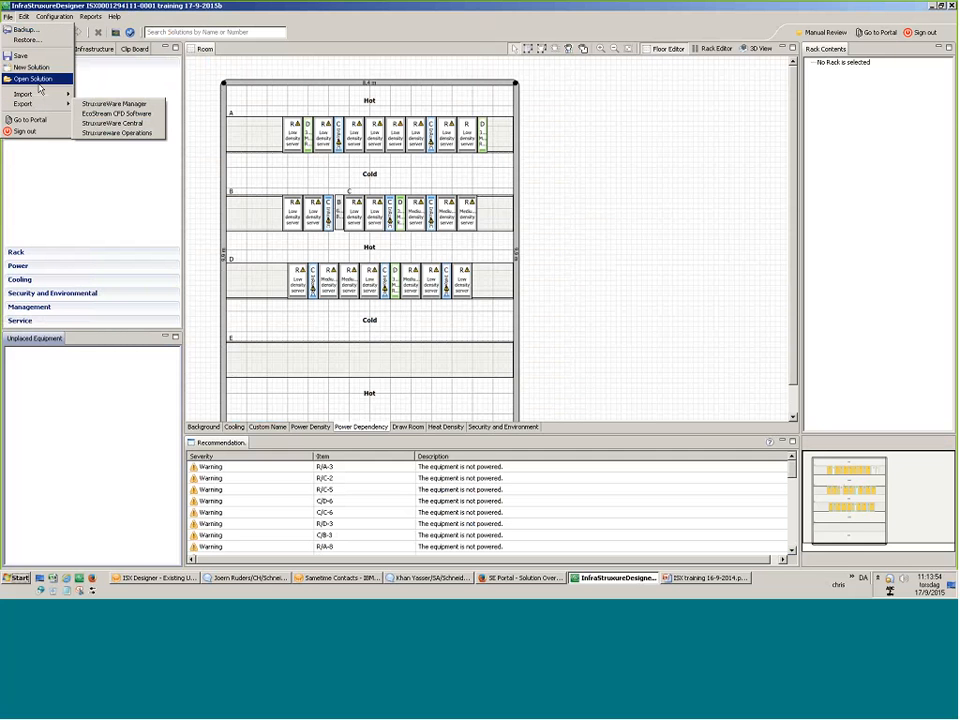
pyautogui.click(40, 82)
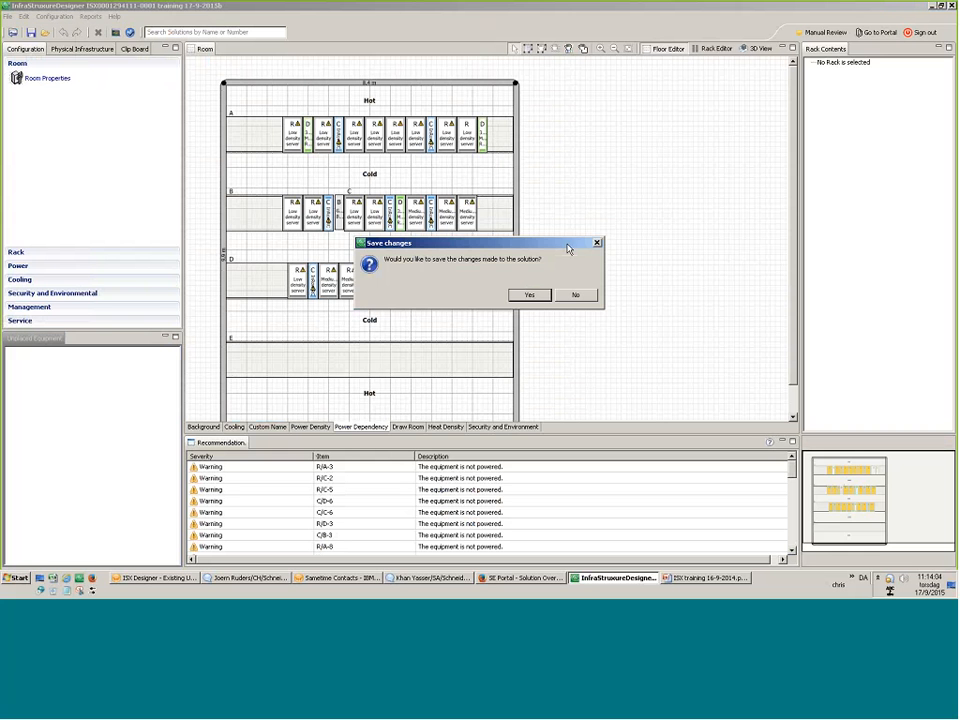
pyautogui.click(575, 295)
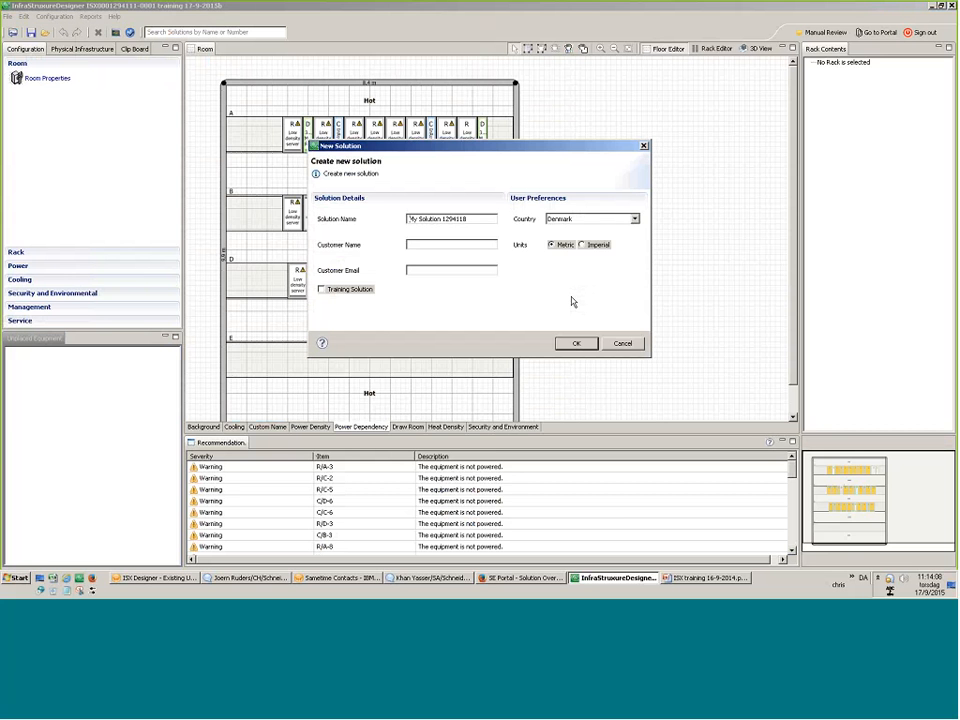
pyautogui.tripleClick(480, 221)
pyautogui.write('Training 19-9-2015')
# Create the solution with the Standard room shape and expand the Power equipment list.
pyautogui.click(578, 345)
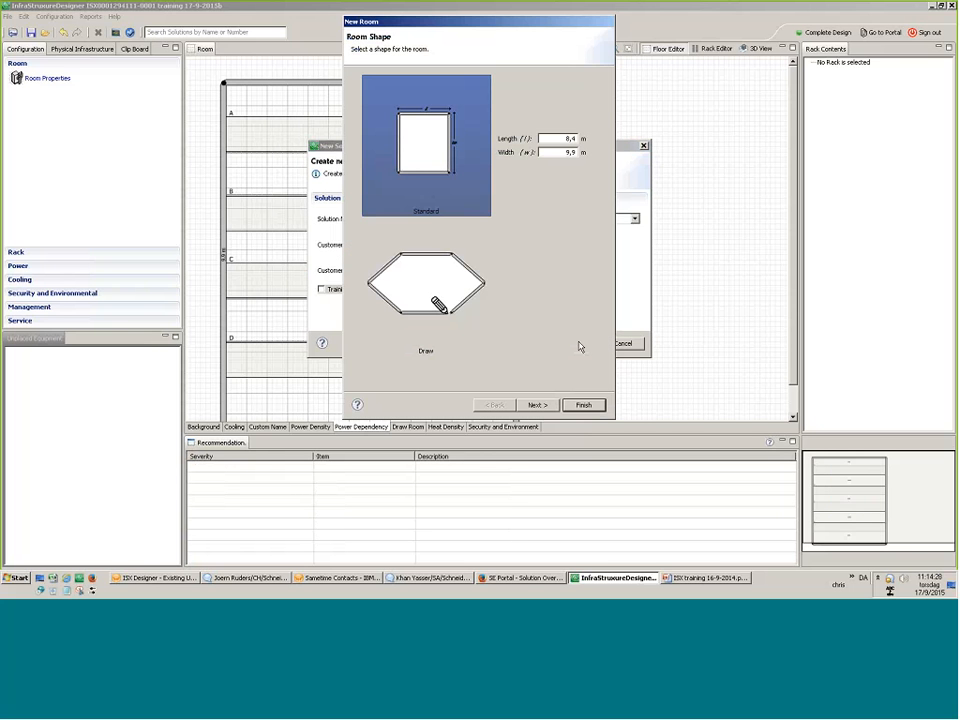
pyautogui.click(582, 404)
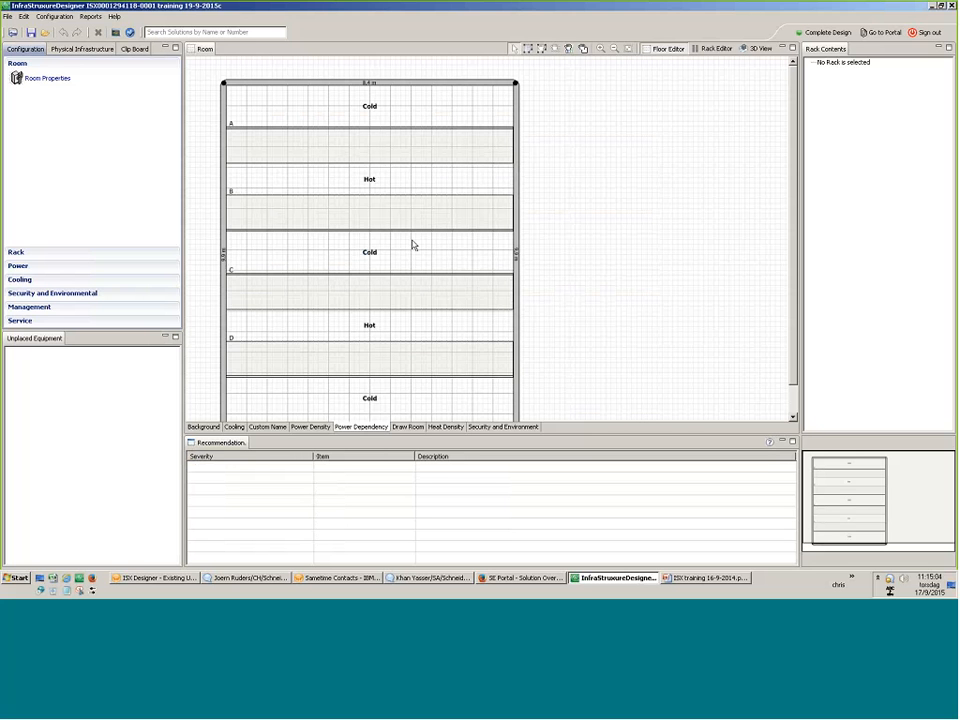
pyautogui.click(29, 264)
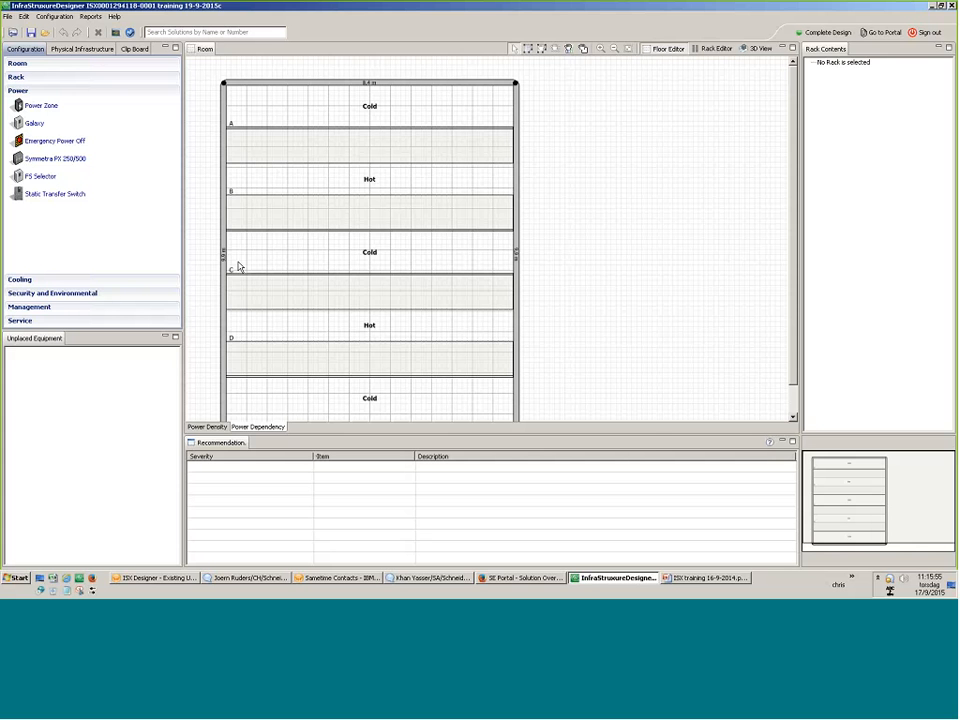
# Drag a Galaxy UPS from the Power palette onto the room floor plan.
pyautogui.moveTo(70, 130); pyautogui.dragTo(399, 193)
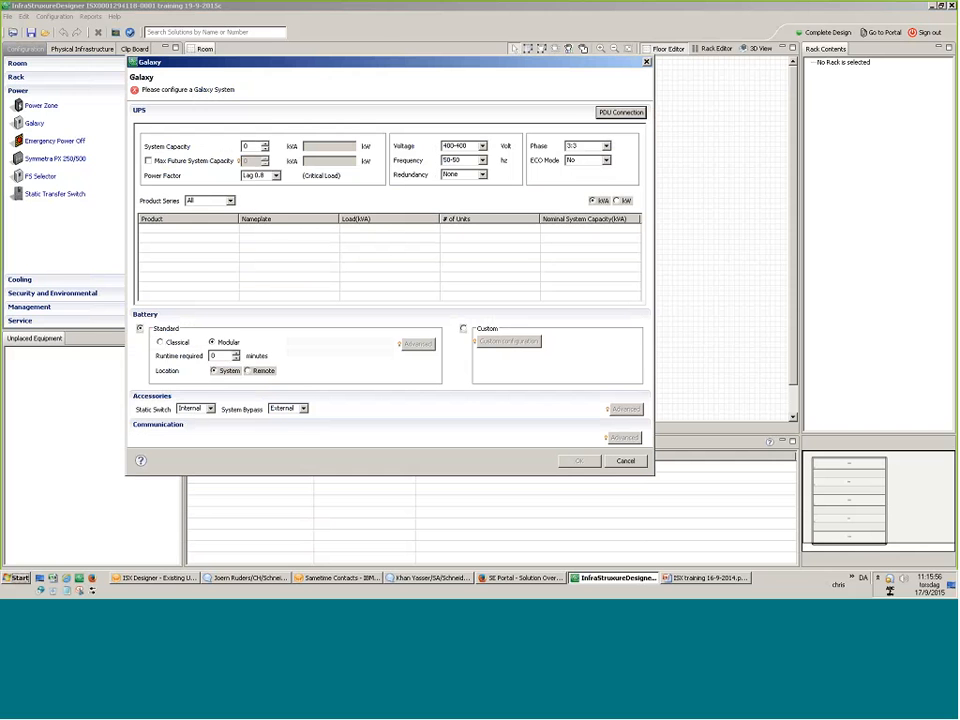
# Set Product Series to Galaxy 3500 and System Capacity to 20.
pyautogui.click(230, 202)
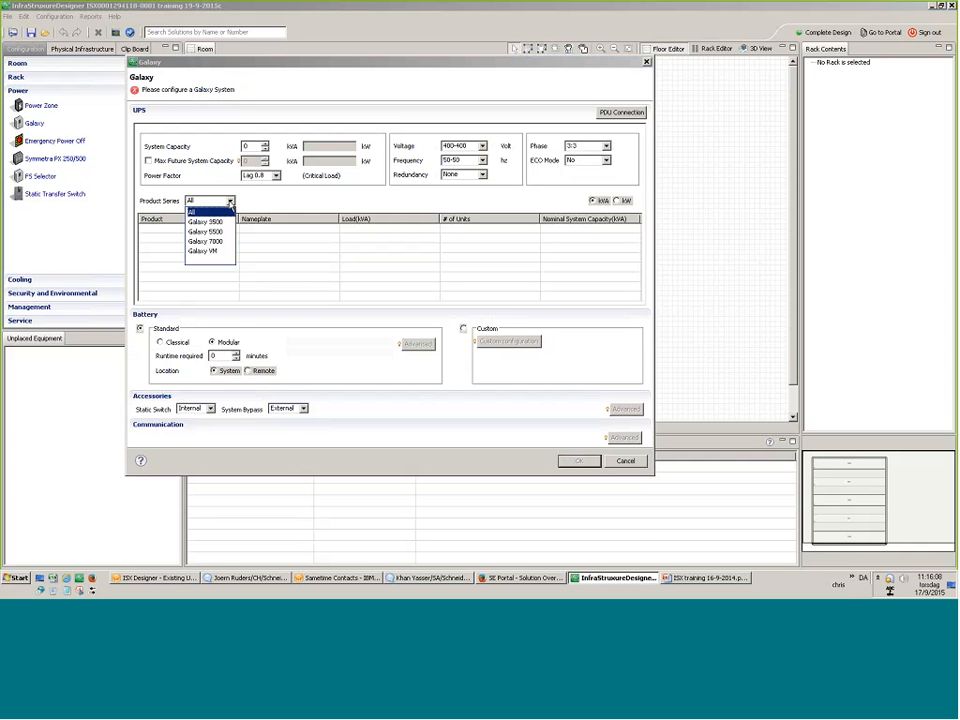
pyautogui.click(222, 222)
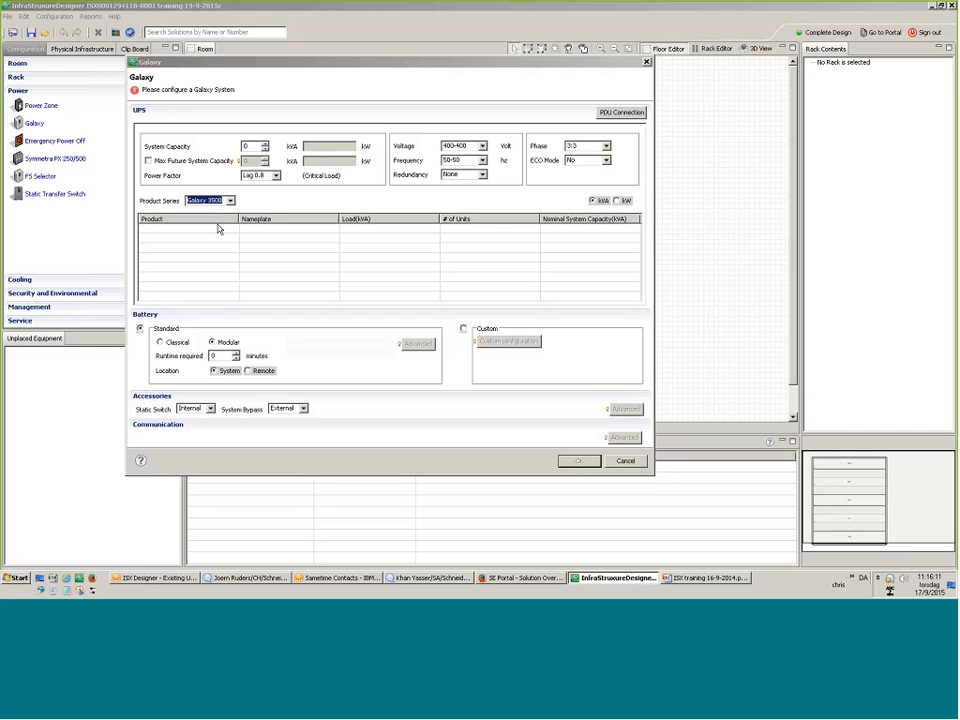
pyautogui.moveTo(252, 147); pyautogui.dragTo(226, 149)
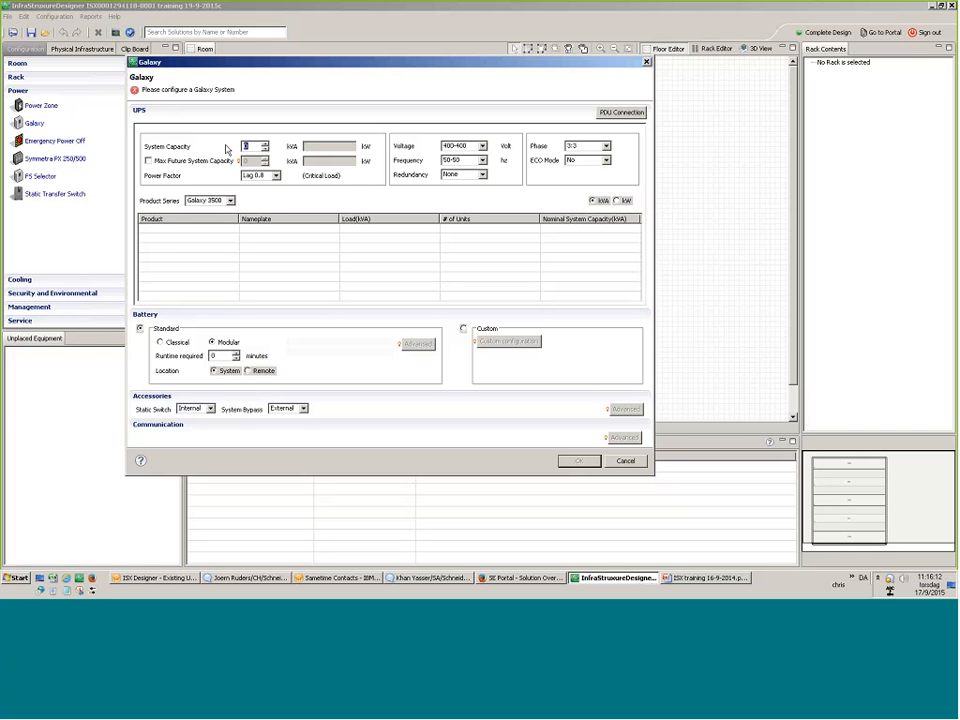
pyautogui.write('20')
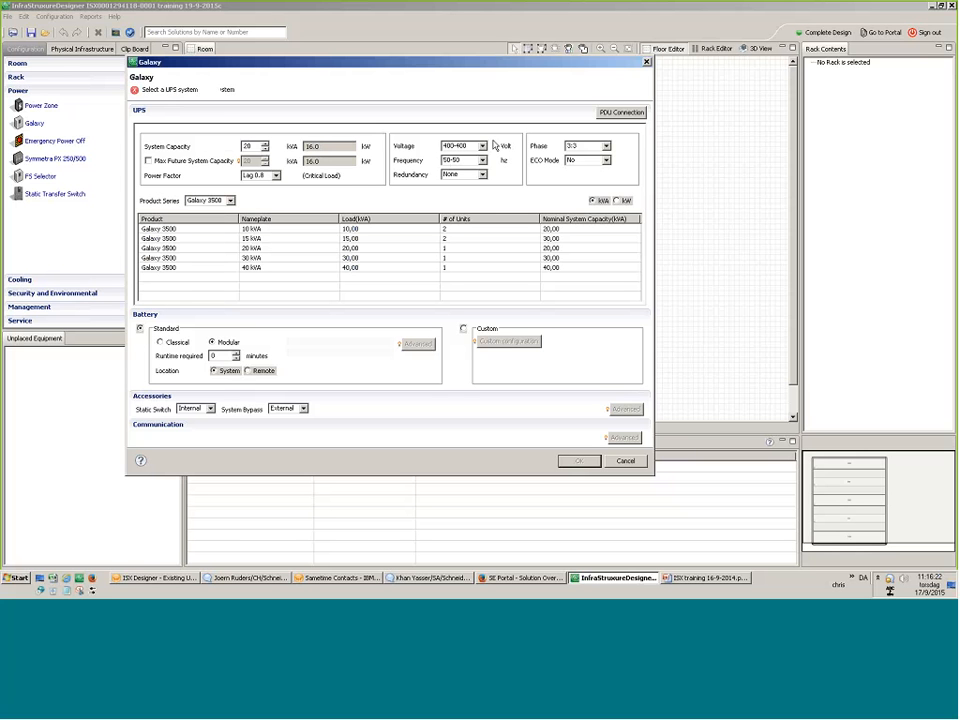
# Keep power factor Lag 0.8, no future capacity, voltage 400-400 and frequency 50-50.
pyautogui.click(276, 176)
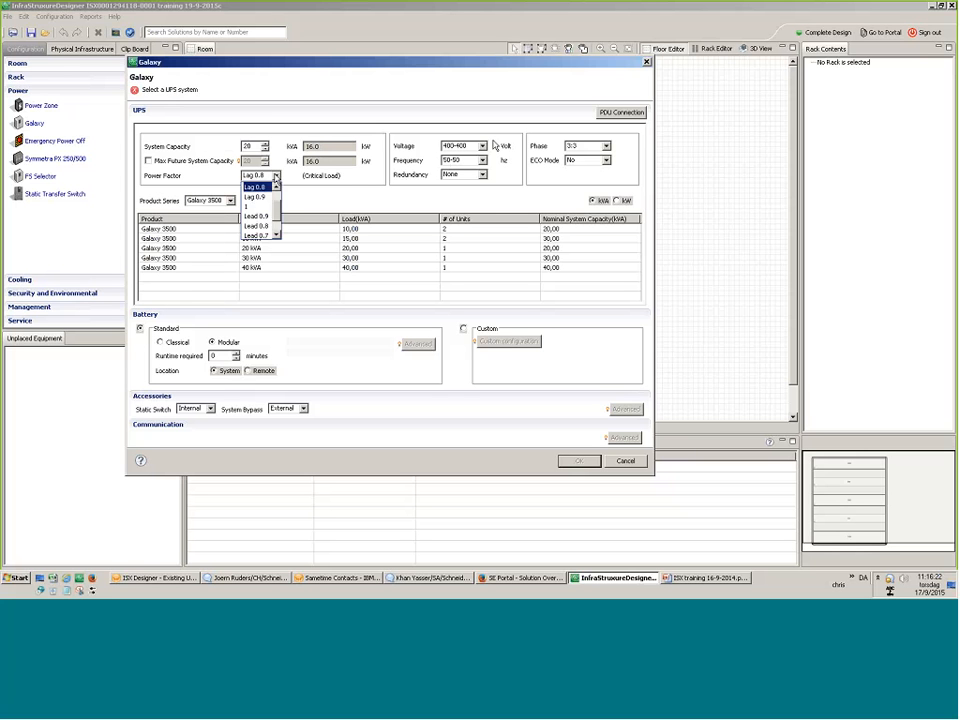
pyautogui.click(171, 173)
pyautogui.click(148, 161)
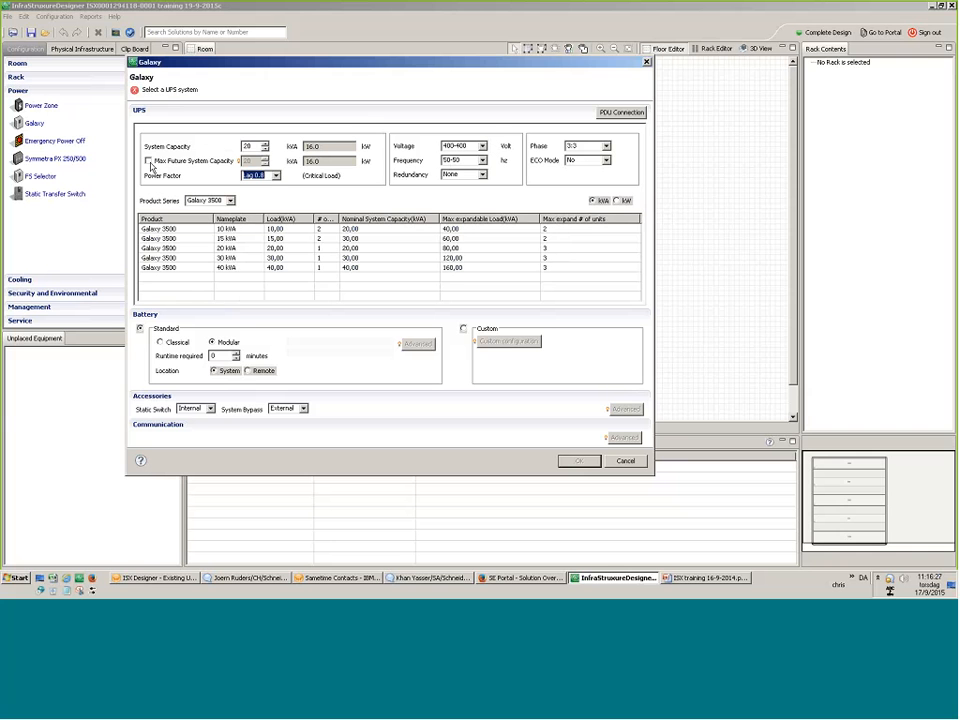
pyautogui.click(148, 161)
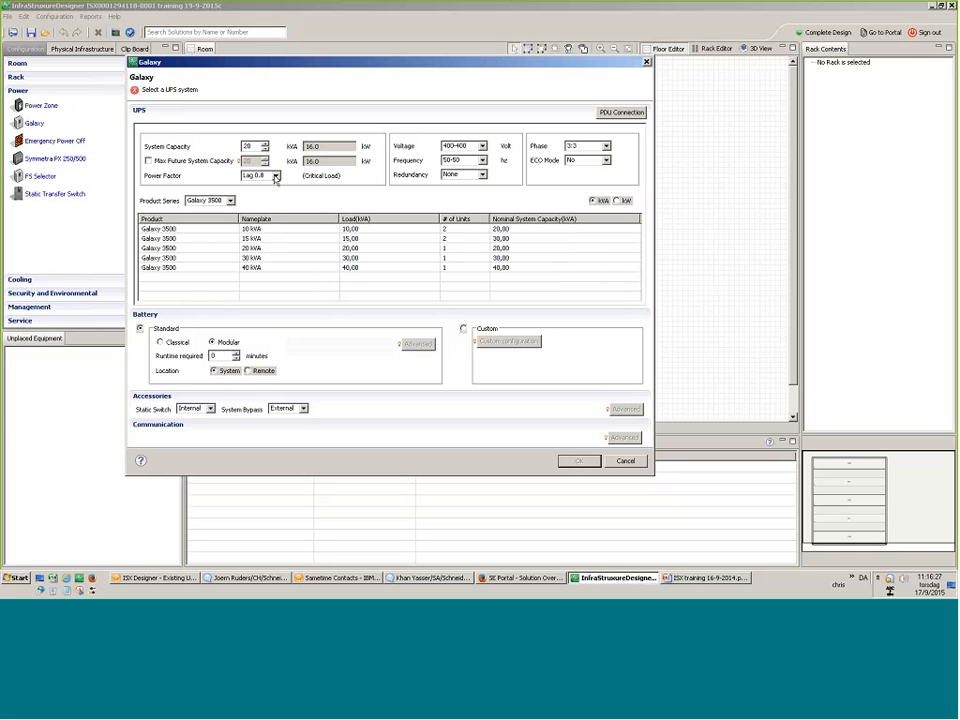
pyautogui.click(482, 146)
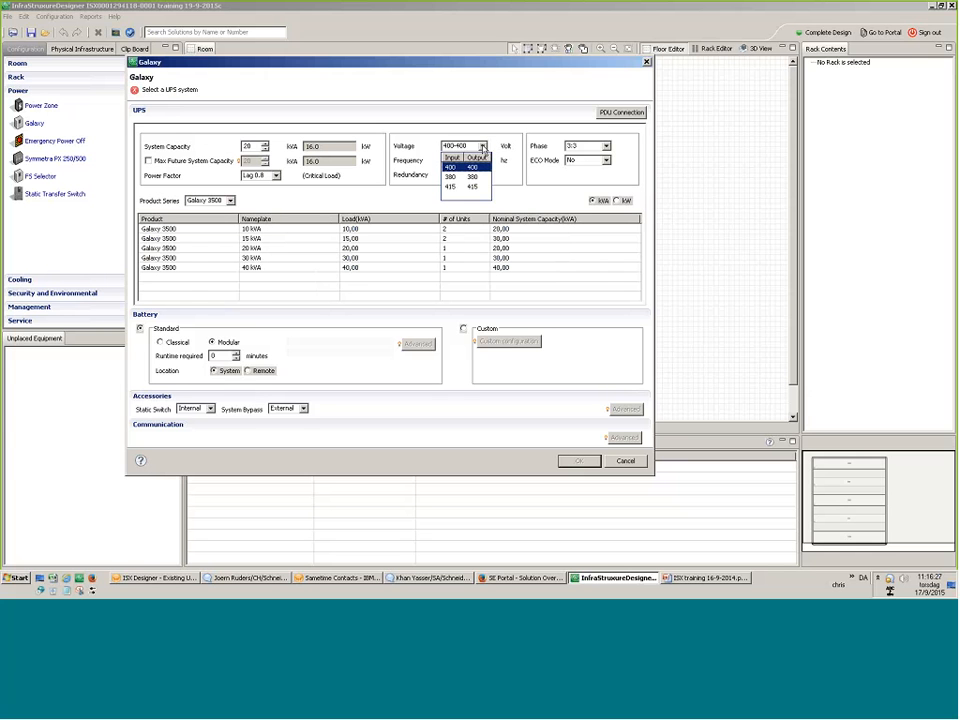
pyautogui.click(487, 166)
pyautogui.click(483, 161)
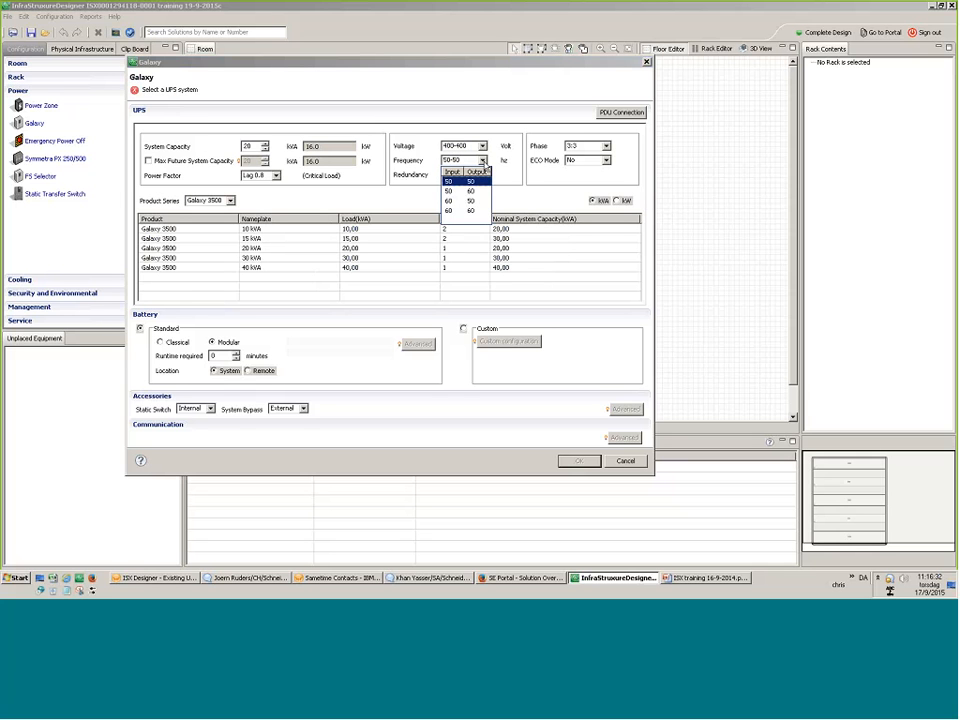
pyautogui.click(462, 191)
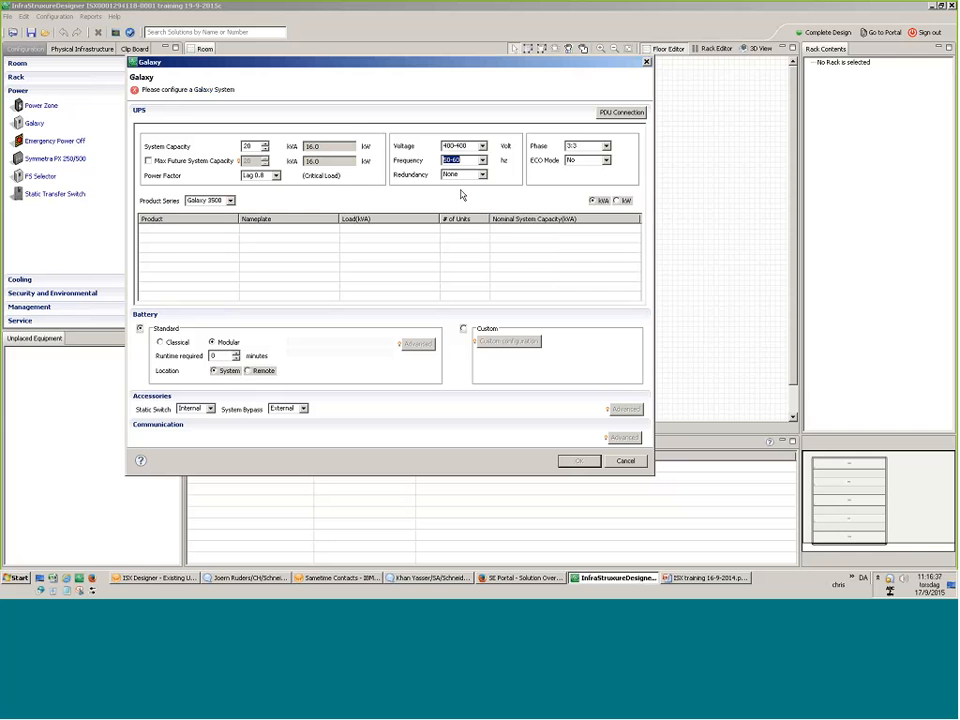
pyautogui.click(483, 161)
pyautogui.click(477, 183)
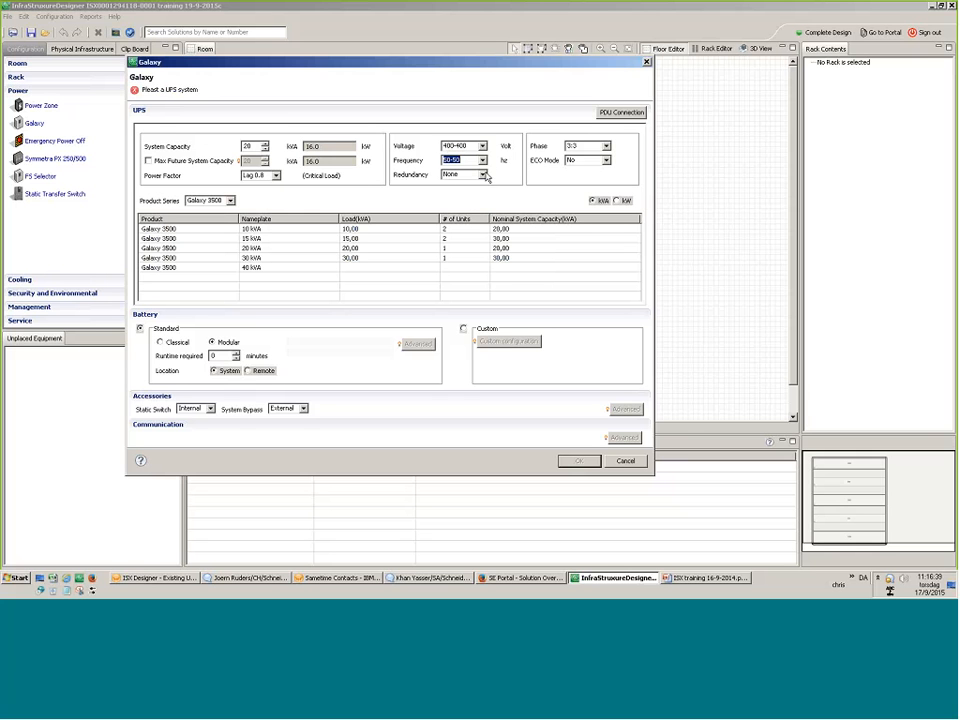
# Keep redundancy None and phase 3:3, then select the 20 kVA Galaxy 3500 unit.
pyautogui.click(483, 175)
pyautogui.click(452, 186)
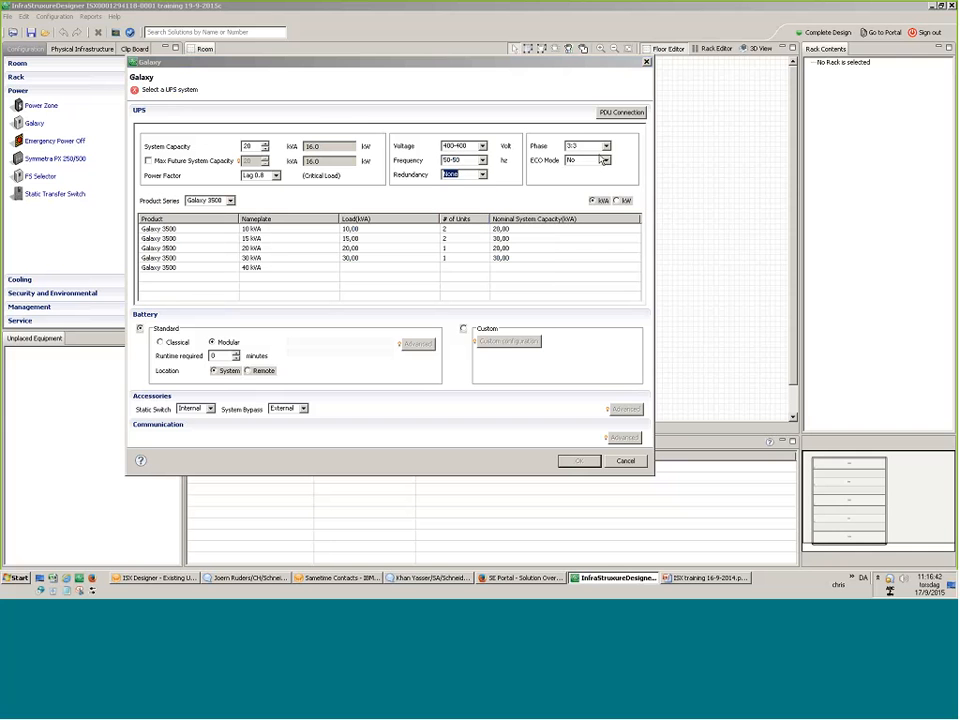
pyautogui.click(606, 146)
pyautogui.click(602, 172)
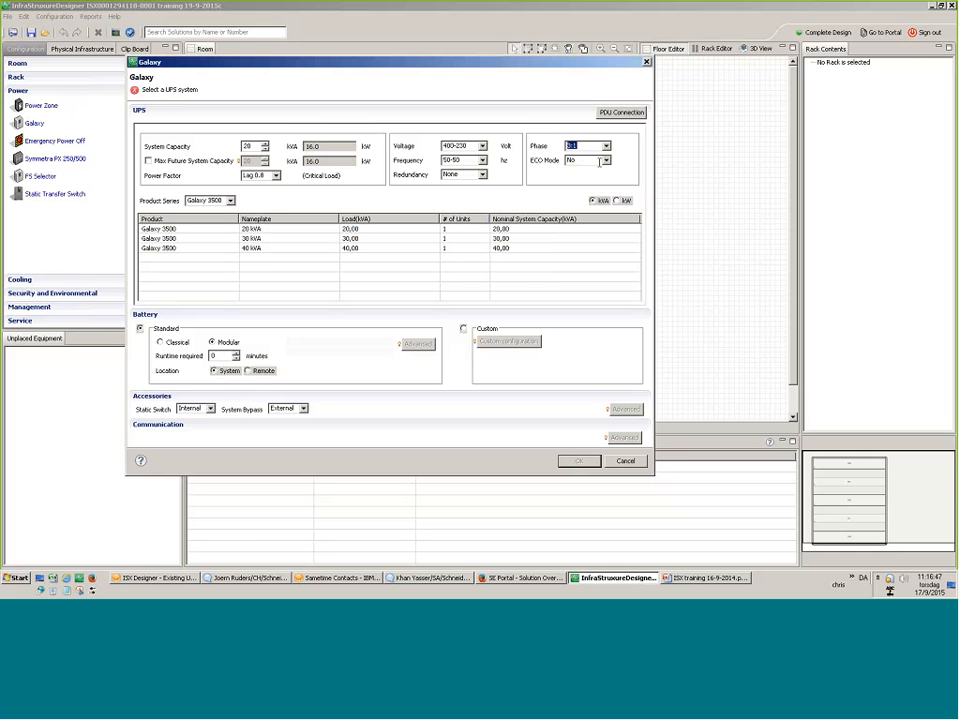
pyautogui.click(605, 146)
pyautogui.click(604, 157)
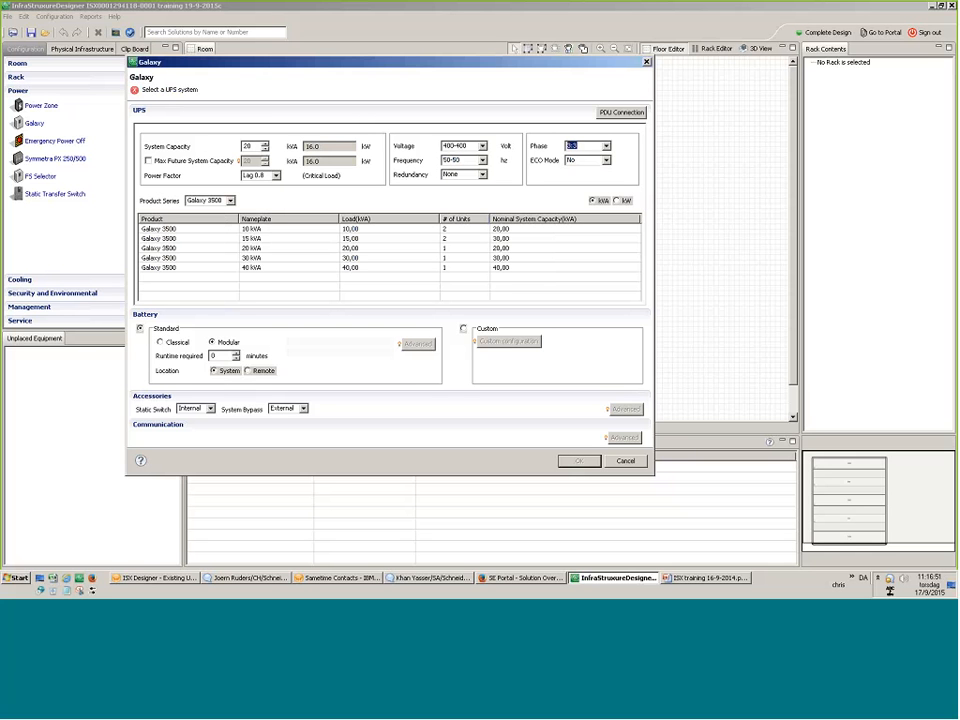
pyautogui.click(251, 248)
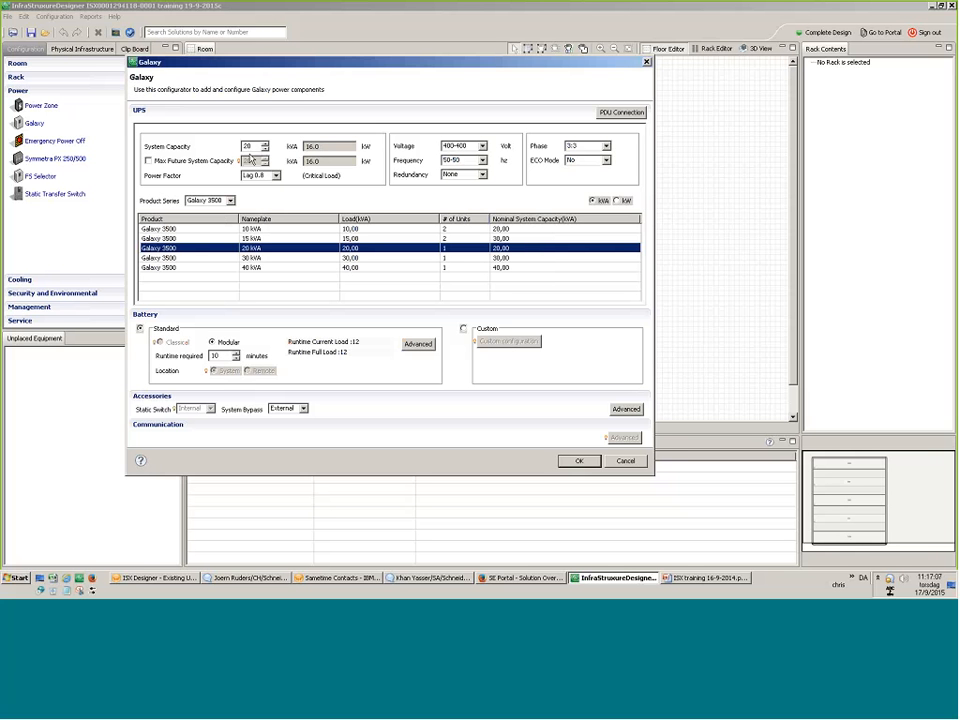
# Choose the 1:45 runtime modular battery configuration in the advanced battery options and close them.
pyautogui.click(414, 343)
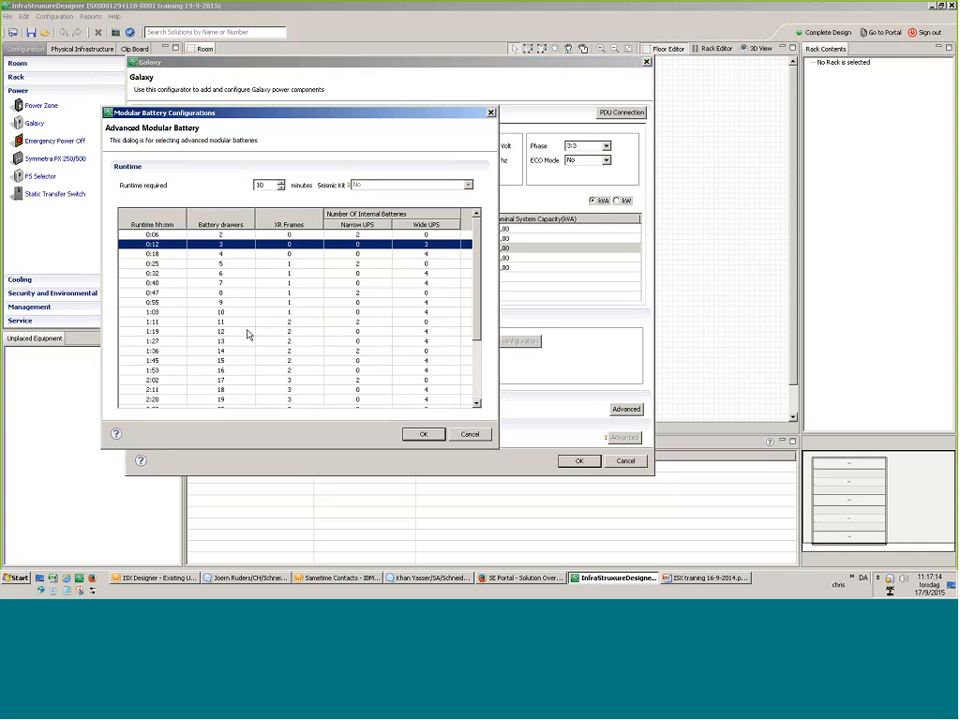
pyautogui.click(223, 361)
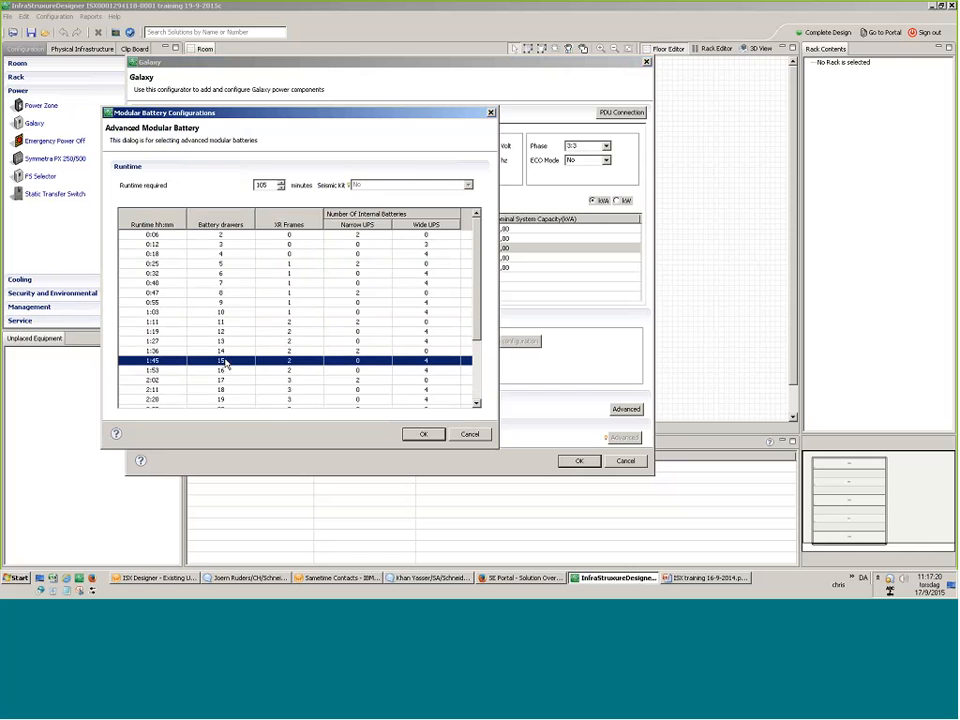
pyautogui.click(407, 435)
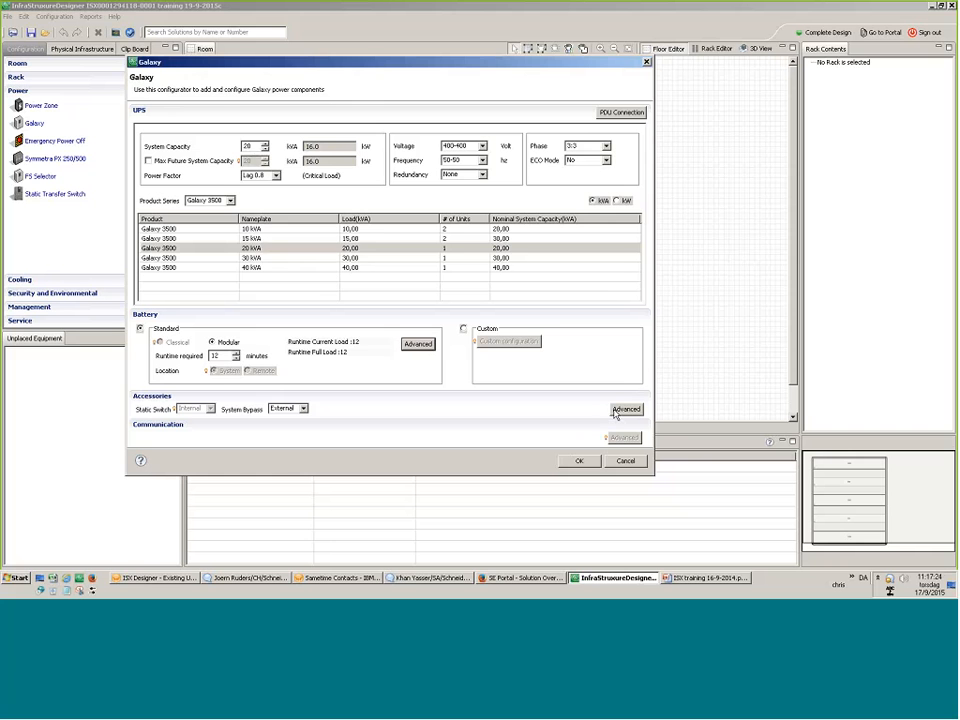
pyautogui.click(626, 410)
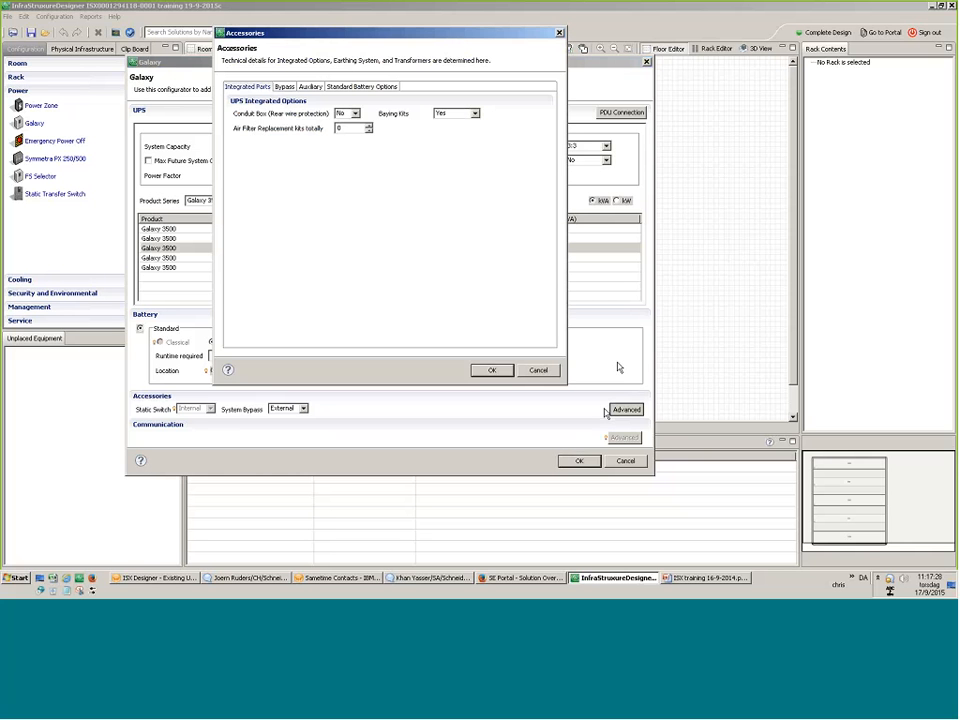
pyautogui.click(356, 90)
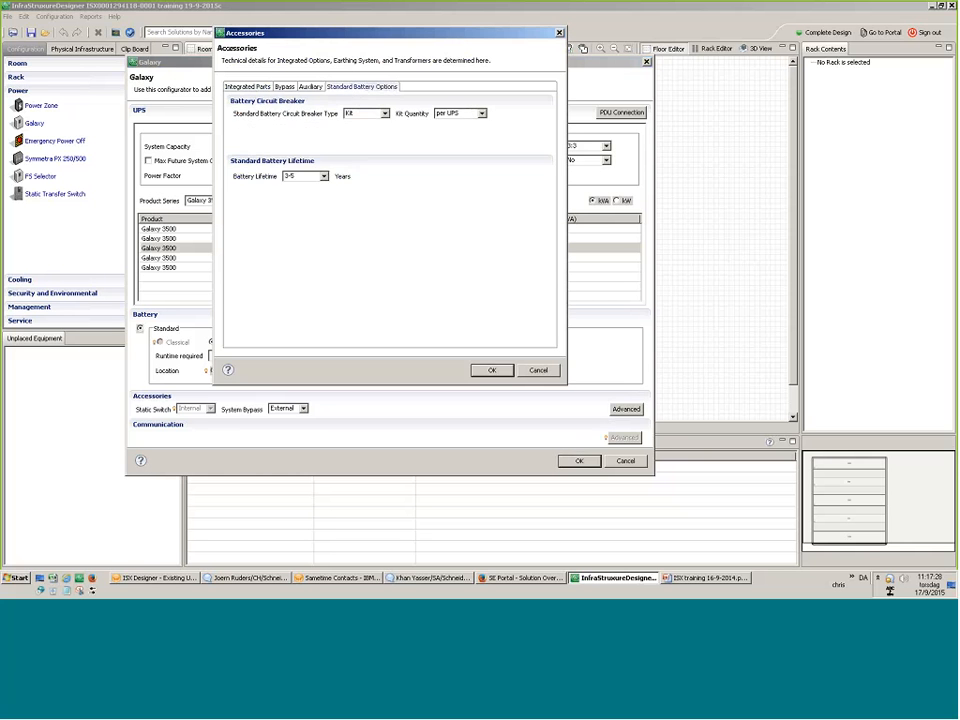
pyautogui.click(324, 176)
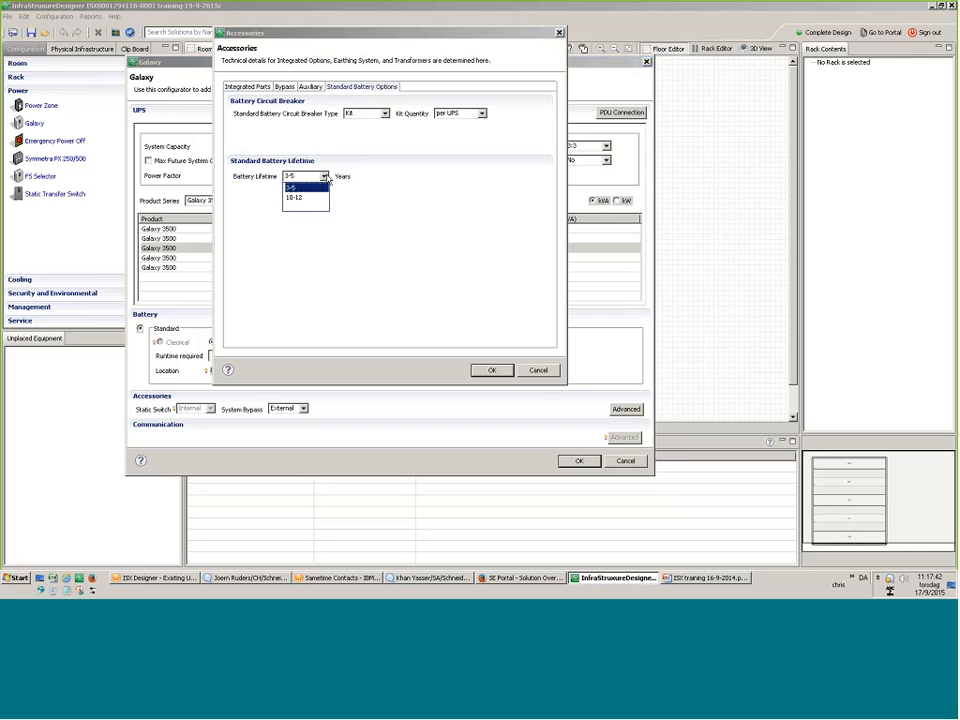
pyautogui.click(294, 199)
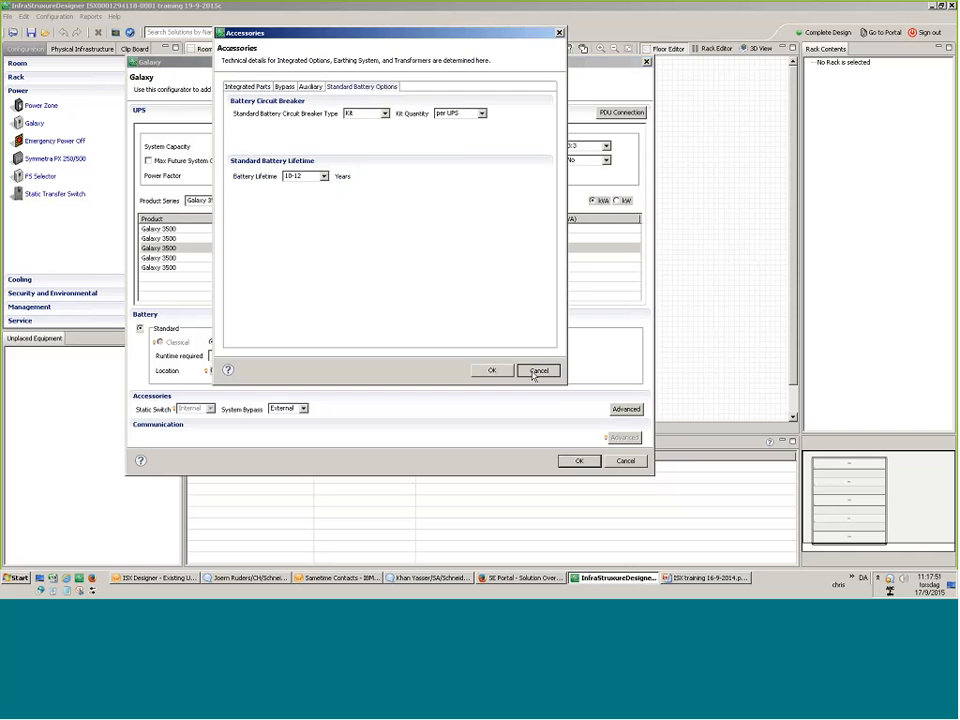
pyautogui.click(537, 371)
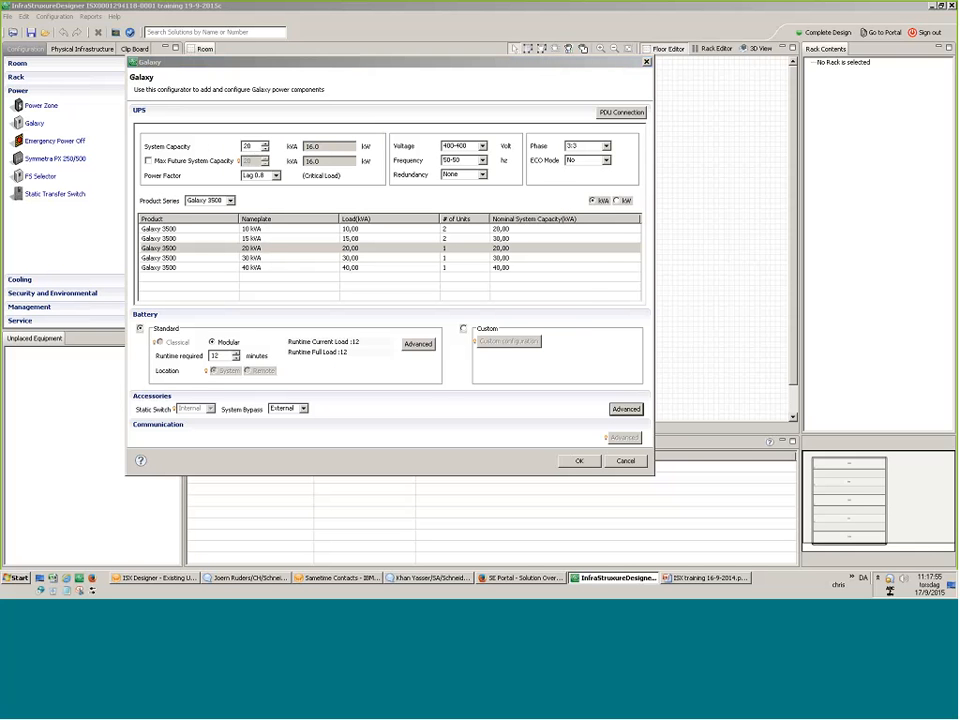
# Show all Galaxy series, enter 120 kVA capacity and choose the Galaxy 5500.
pyautogui.click(230, 201)
pyautogui.click(207, 211)
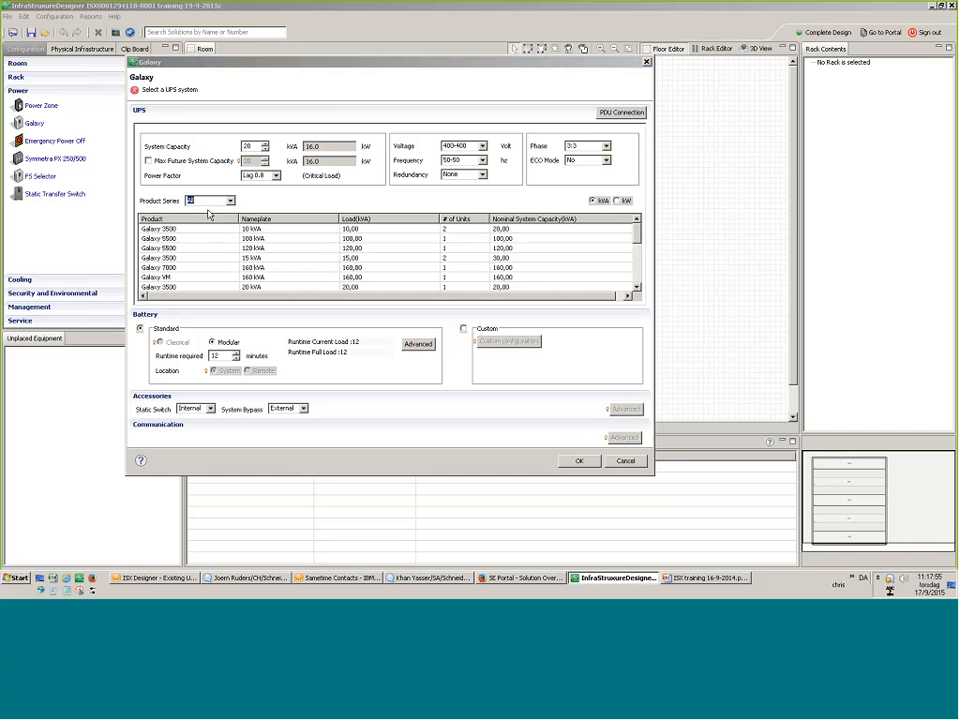
pyautogui.moveTo(256, 147); pyautogui.dragTo(240, 147)
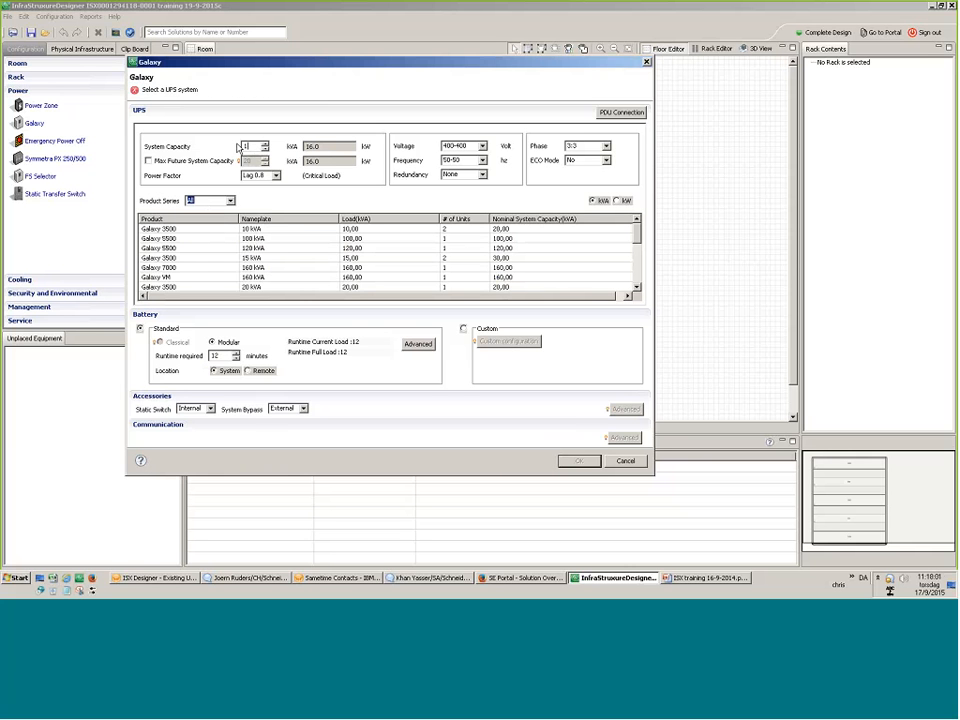
pyautogui.write('120')
pyautogui.click(170, 229)
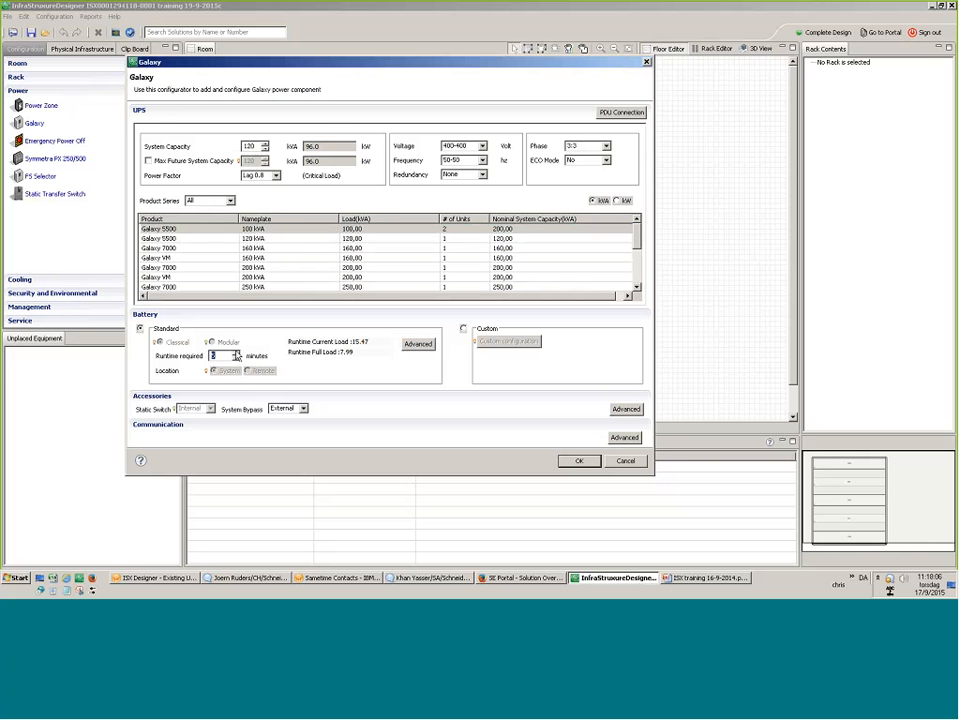
# Review the standard battery table unchanged, then switch to a Custom battery configuration.
pyautogui.click(417, 344)
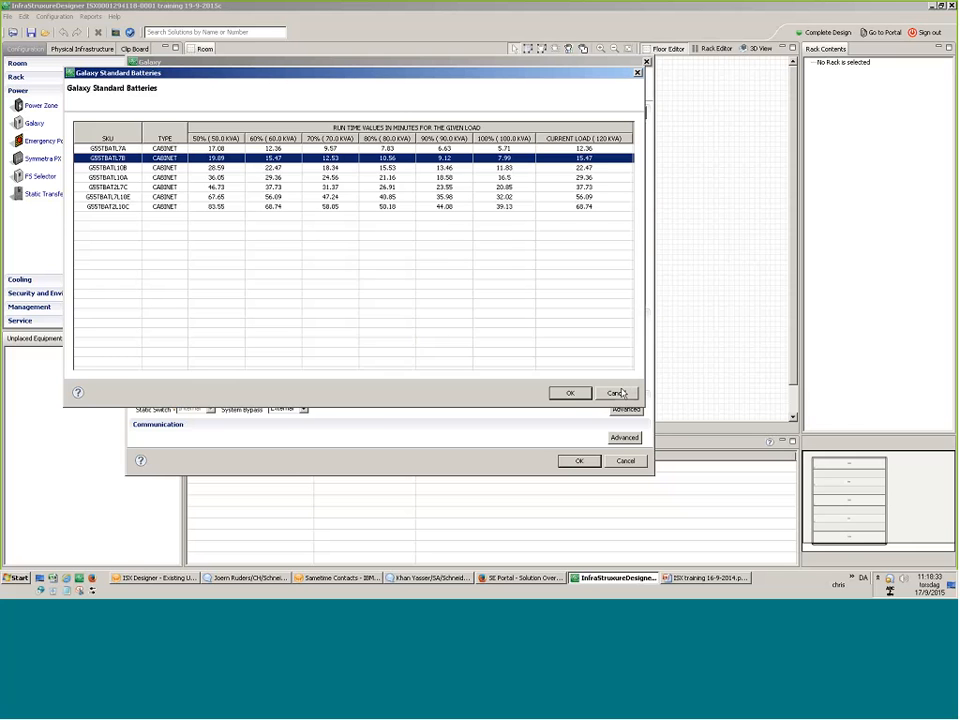
pyautogui.click(617, 393)
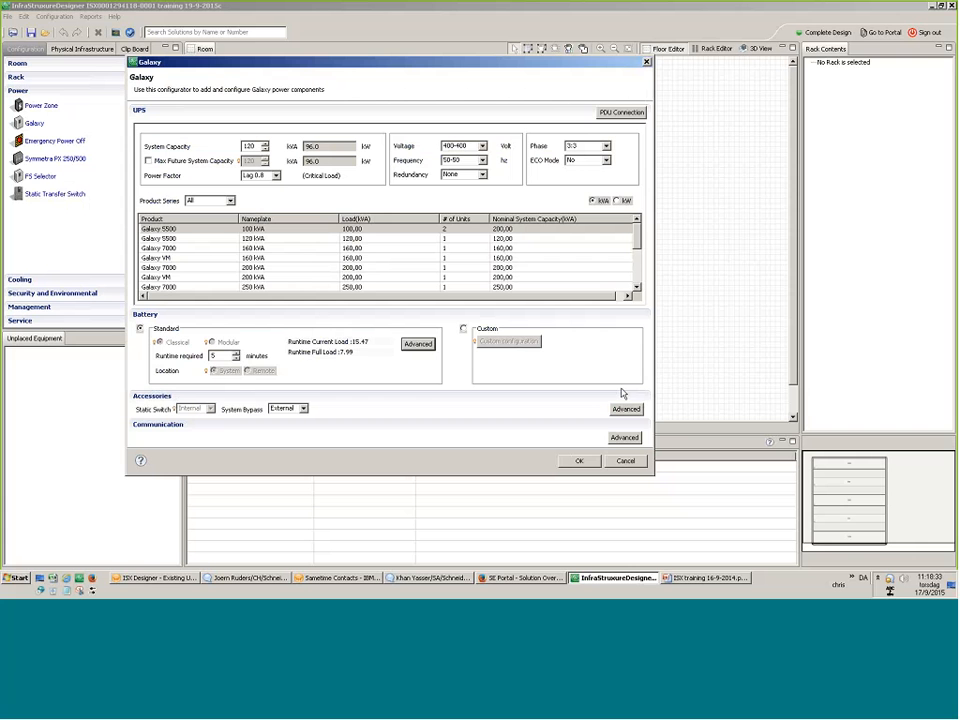
pyautogui.click(463, 328)
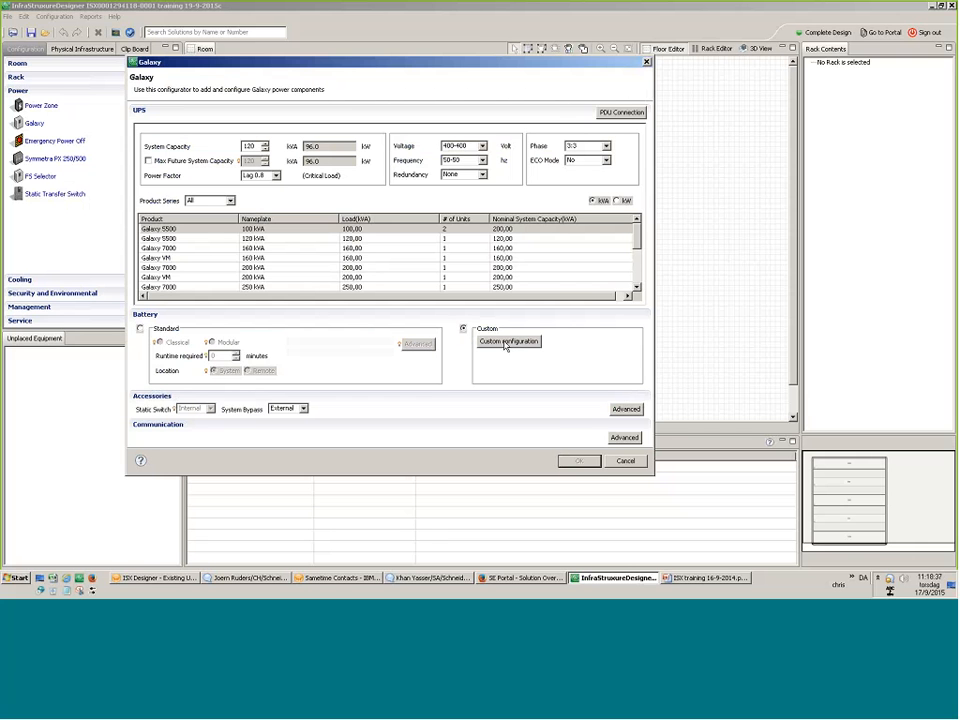
pyautogui.click(505, 342)
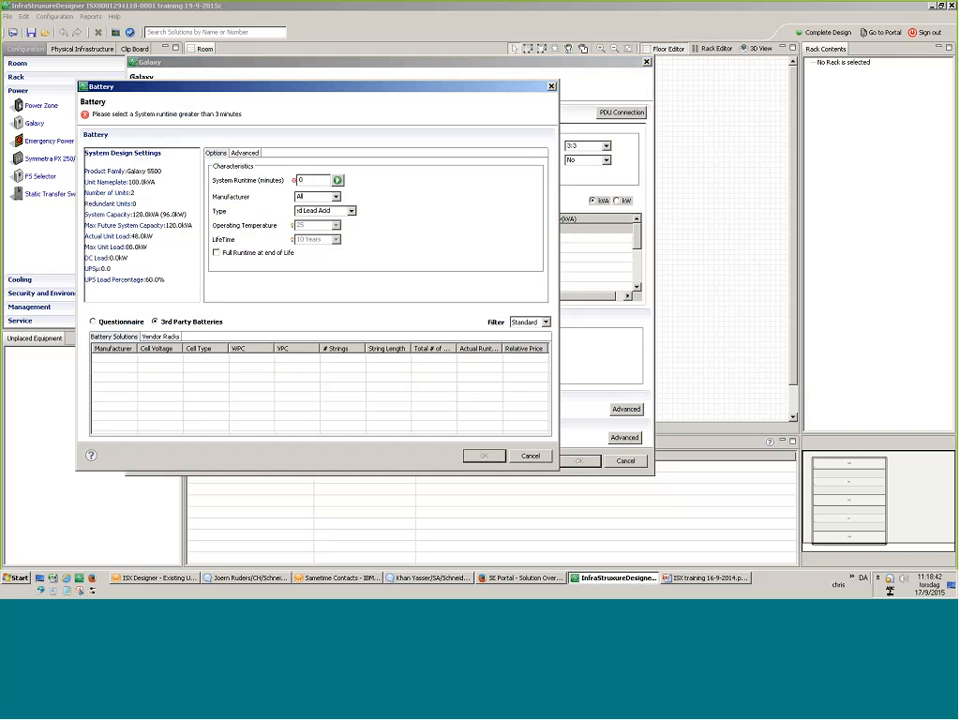
# Set the system runtime to 15 minutes and calculate battery solutions.
pyautogui.doubleClick(302, 180)
pyautogui.write('15')
pyautogui.click(338, 180)
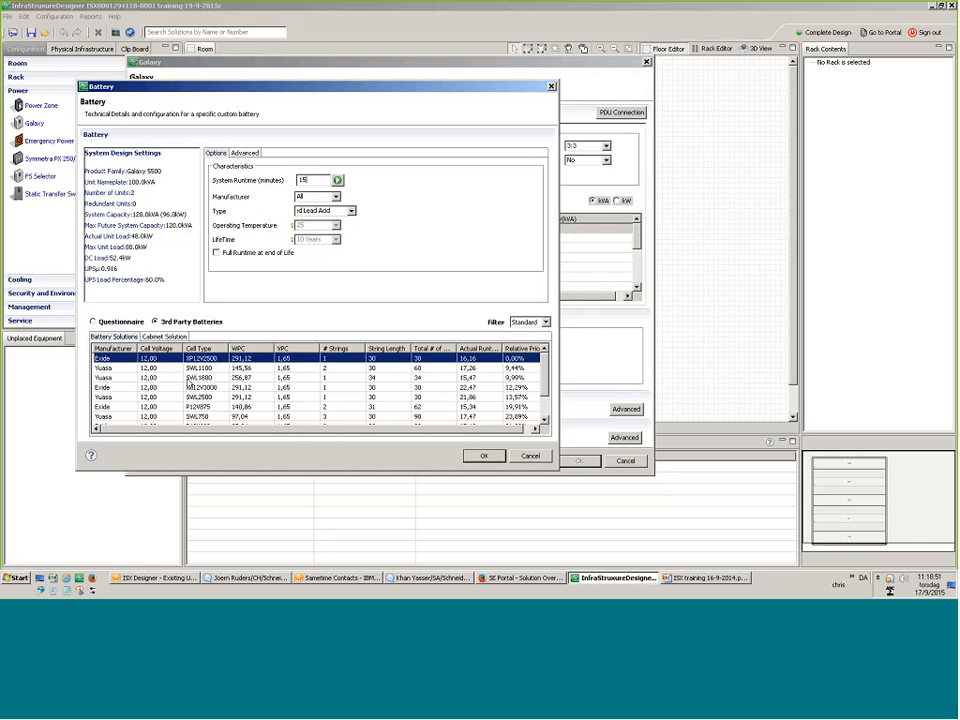
# Pick the Yuasa SWL1800 battery and 2C700 cabinet solutions, then move the dialog higher.
pyautogui.click(183, 377)
pyautogui.click(162, 336)
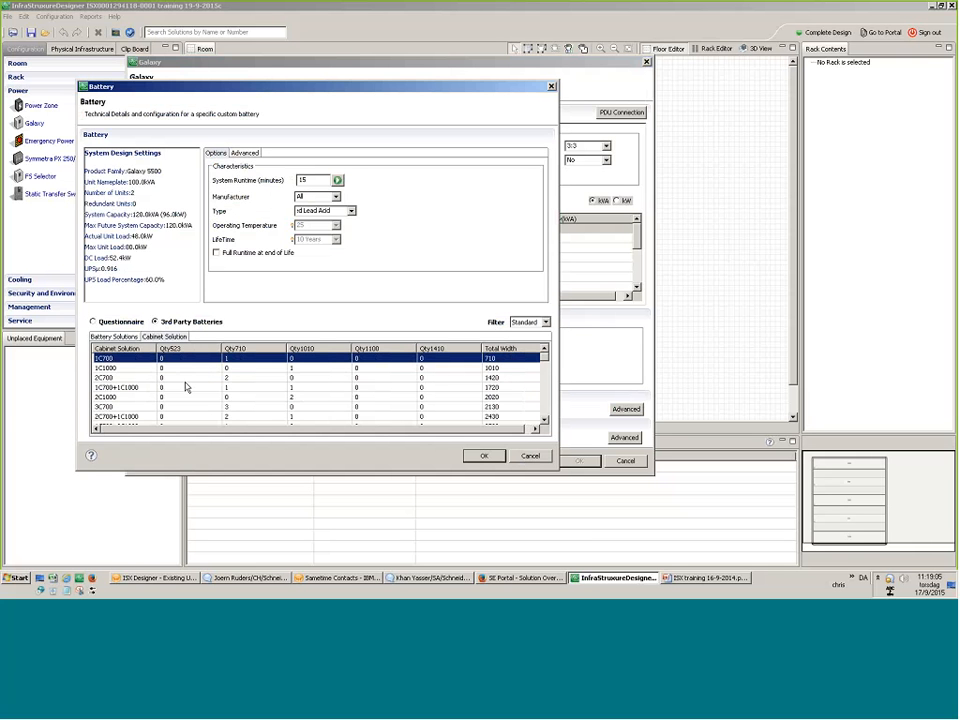
pyautogui.click(186, 381)
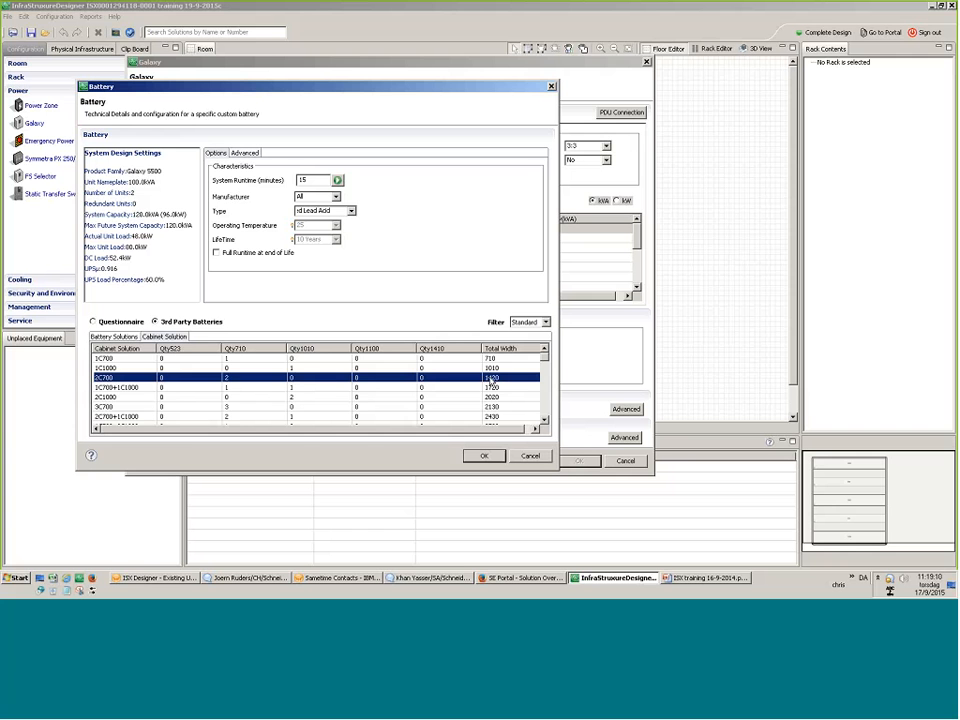
pyautogui.click(118, 337)
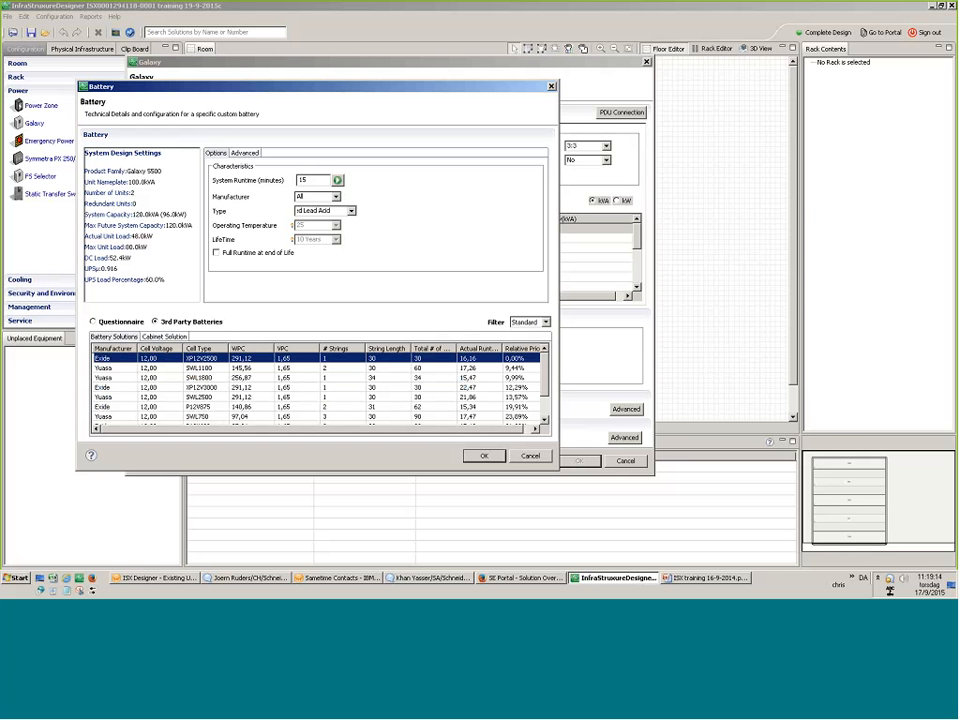
pyautogui.moveTo(380, 87); pyautogui.dragTo(396, 23)
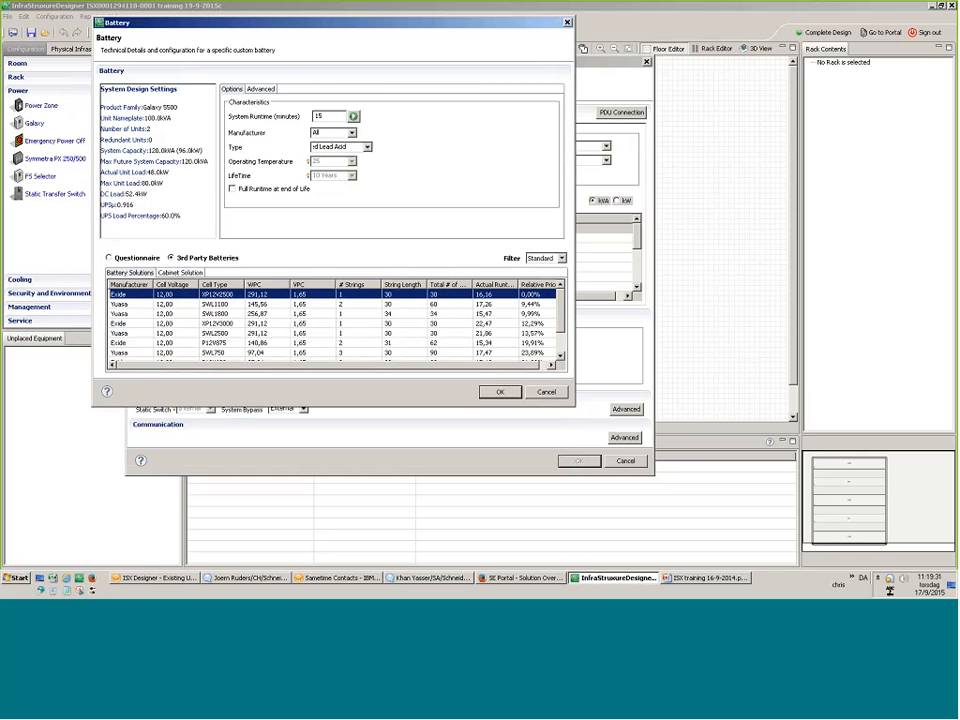
# Set battery installation to Racks and pick the Yuasa SWL1100 with its vendor rack solution.
pyautogui.click(258, 89)
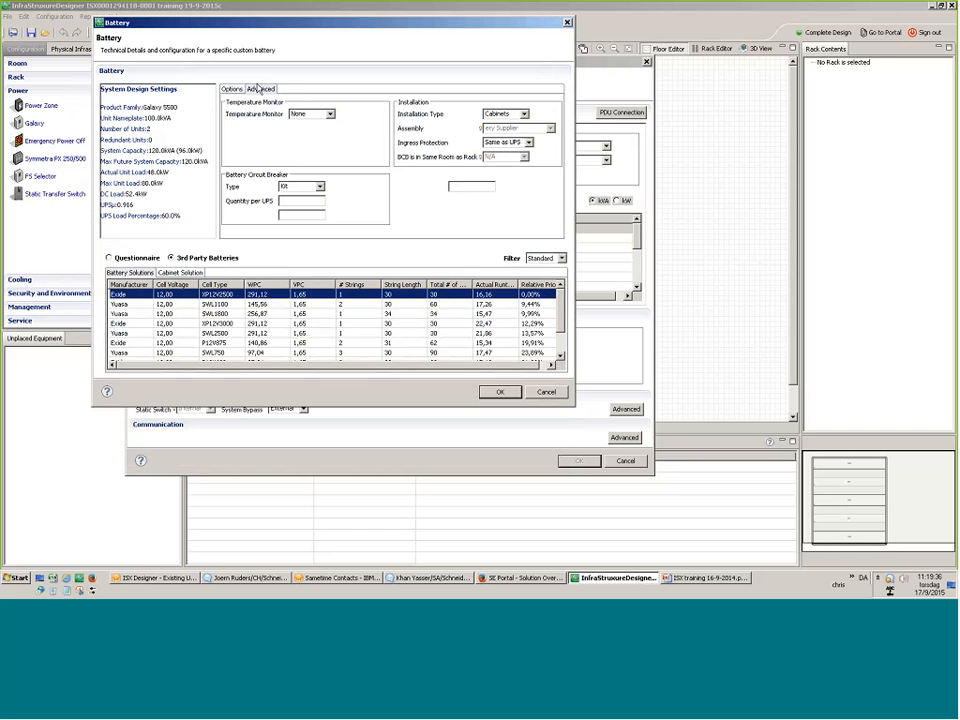
pyautogui.click(507, 114)
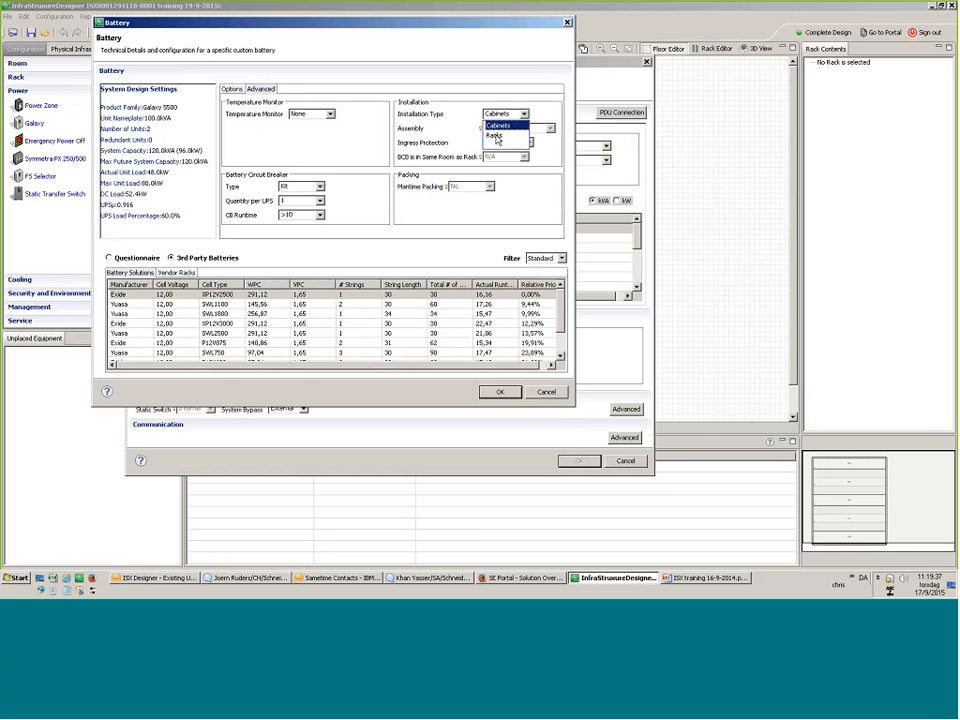
pyautogui.click(496, 137)
pyautogui.click(184, 297)
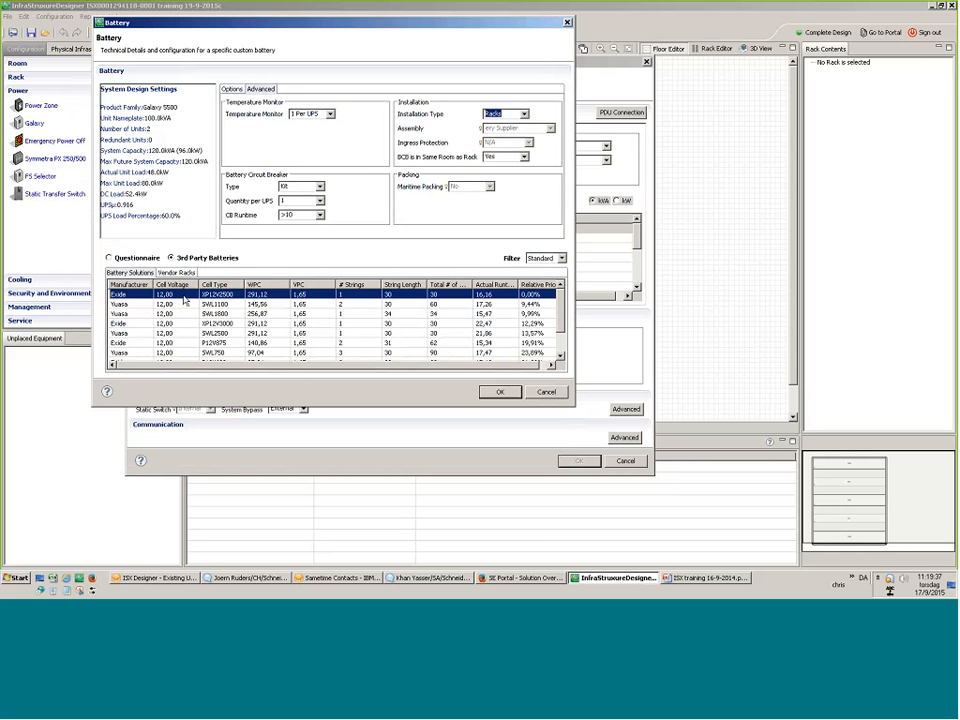
pyautogui.click(170, 305)
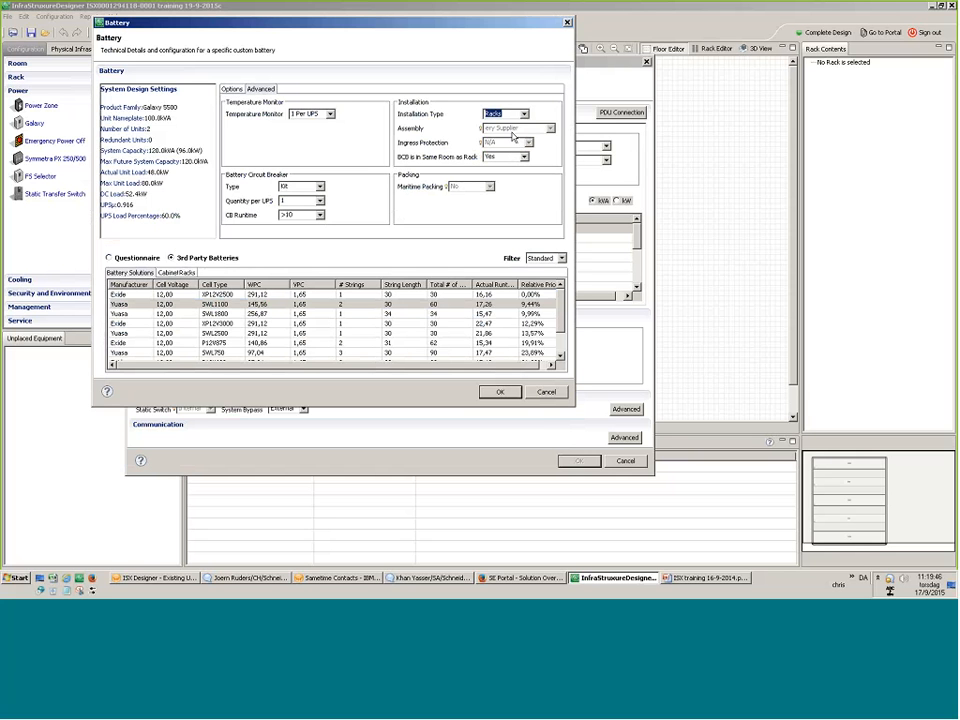
pyautogui.click(186, 274)
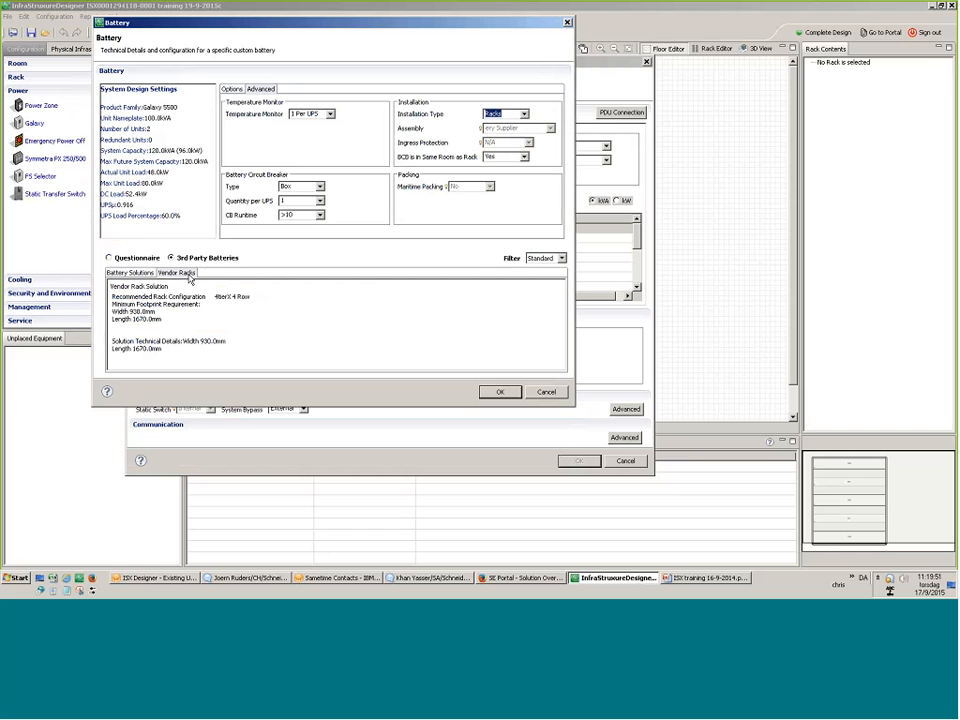
pyautogui.click(131, 273)
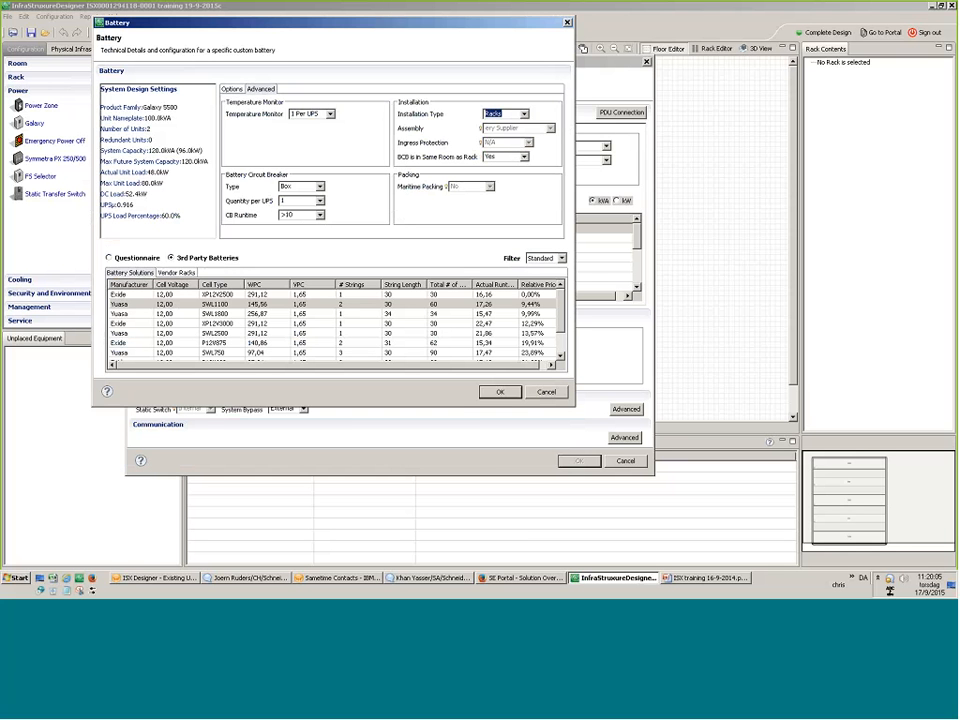
# Keep one Box-type circuit breaker per UPS and return to the runtime characteristics.
pyautogui.click(319, 186)
pyautogui.click(316, 202)
pyautogui.click(319, 201)
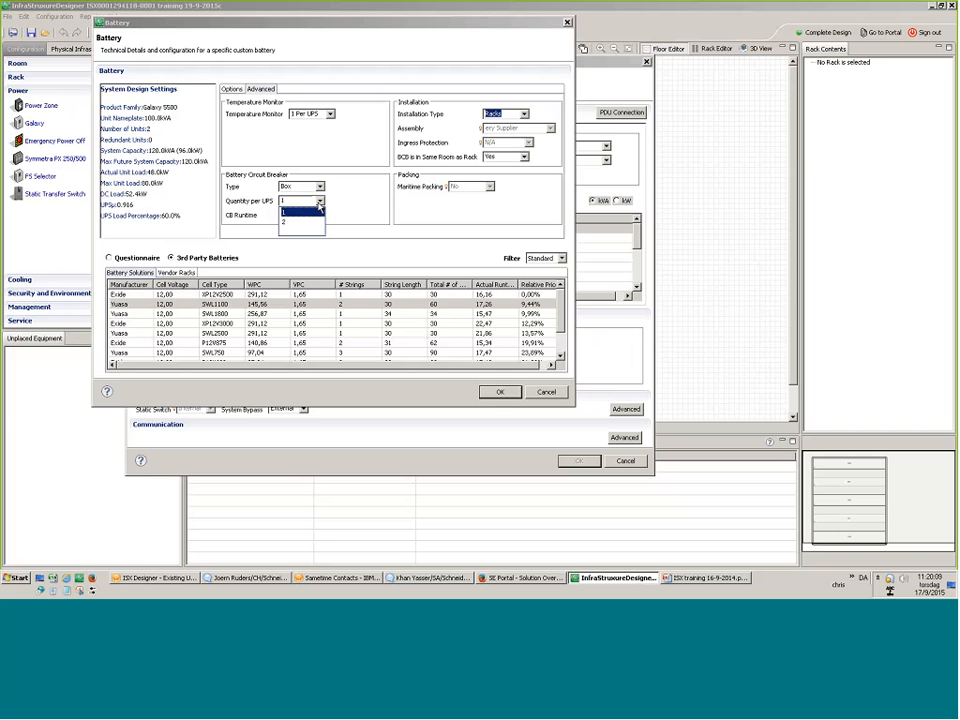
pyautogui.click(359, 250)
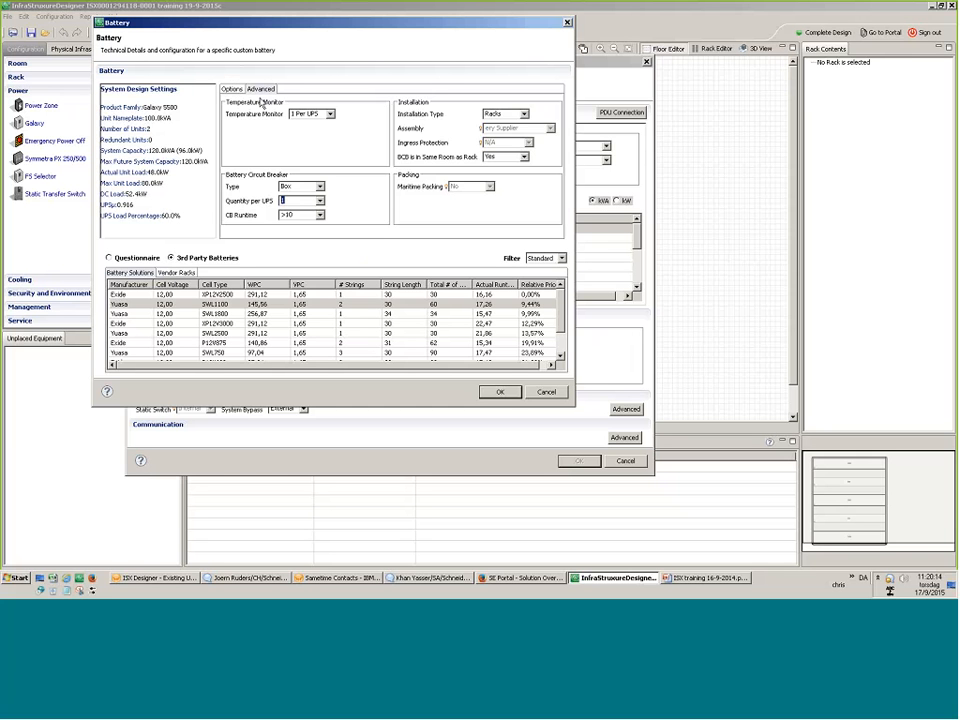
pyautogui.click(231, 90)
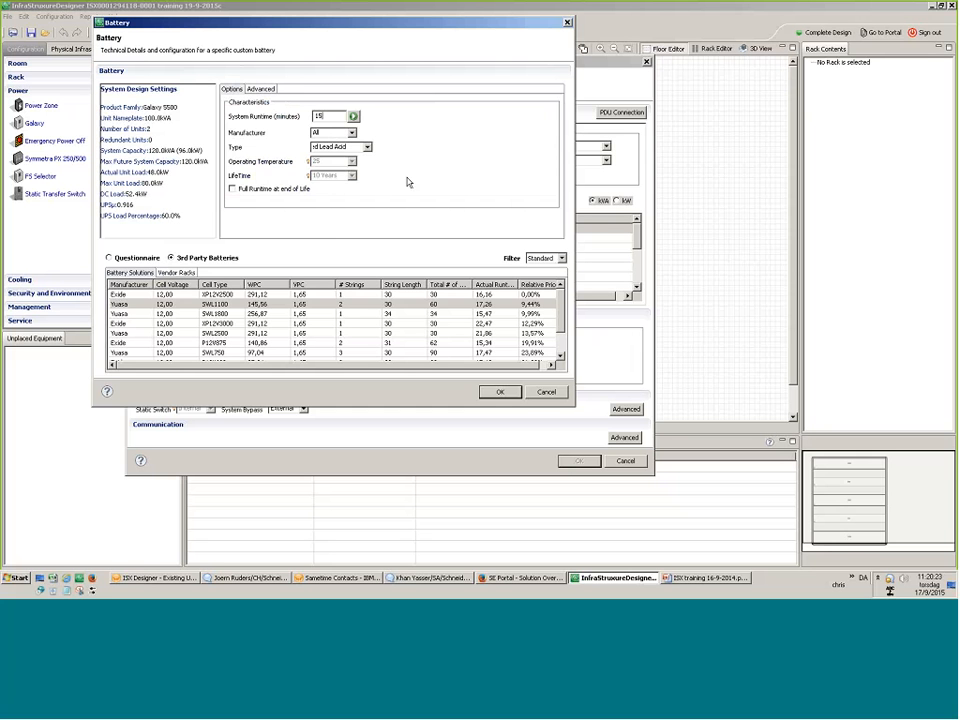
# Try questionnaire-based selection, then reselect the Yuasa SWL1100 third-party battery solution.
pyautogui.click(109, 258)
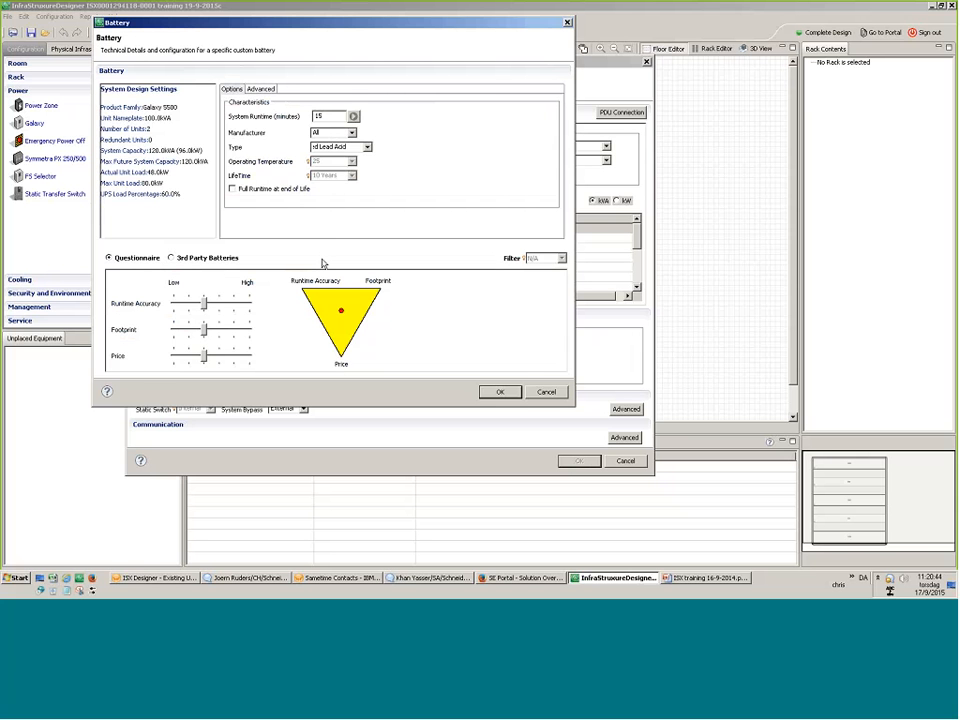
pyautogui.click(178, 258)
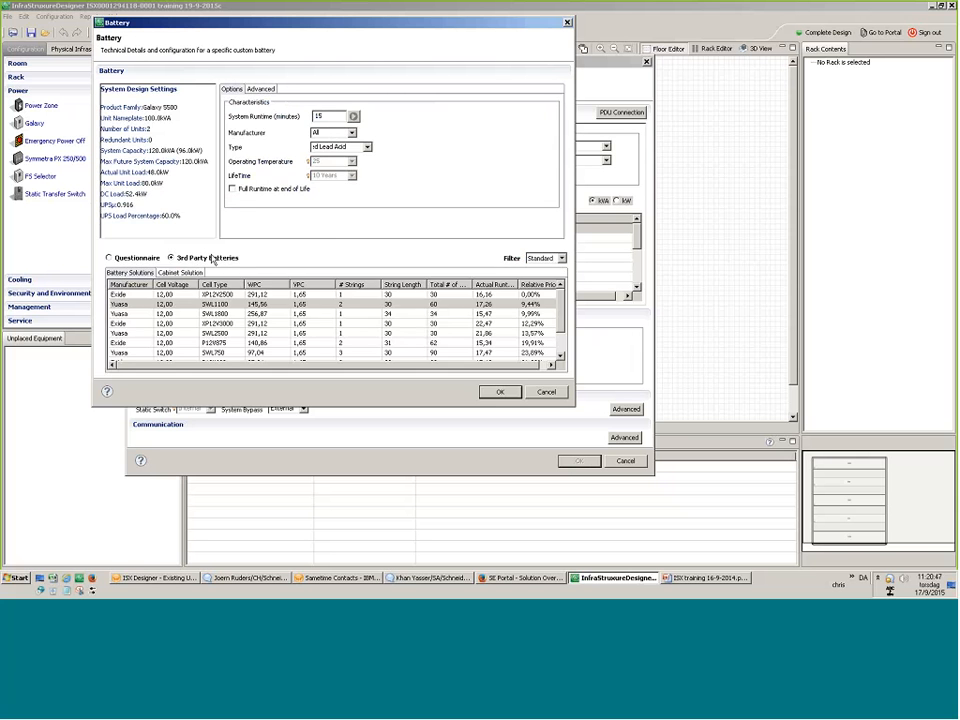
pyautogui.click(389, 305)
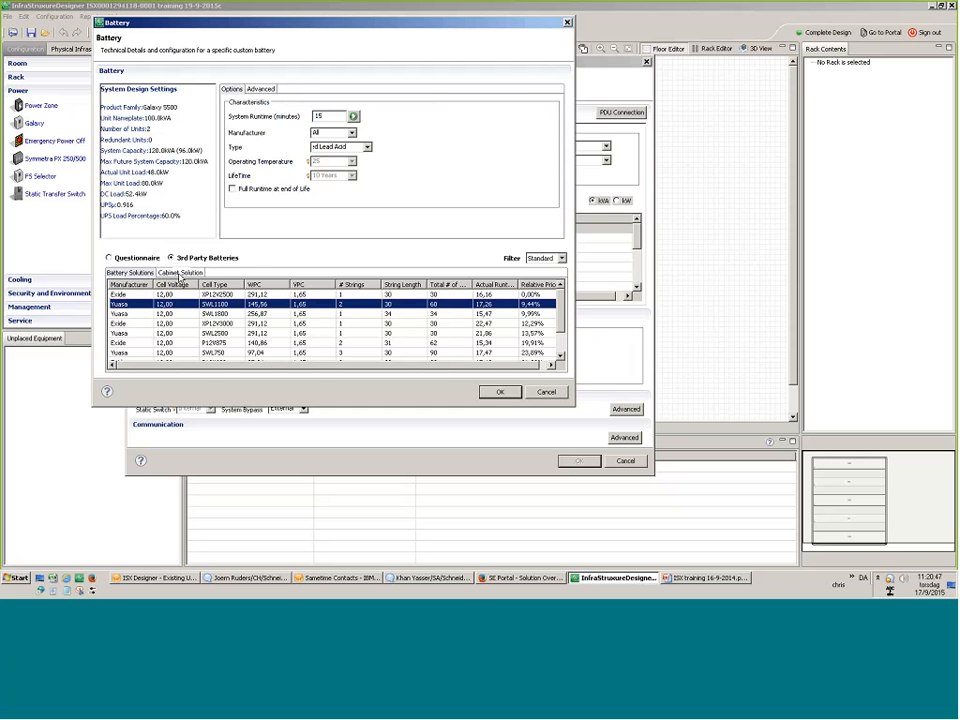
pyautogui.click(180, 273)
pyautogui.click(136, 273)
# Set the battery installation type to Racks and confirm the custom battery configuration.
pyautogui.click(261, 89)
pyautogui.click(506, 114)
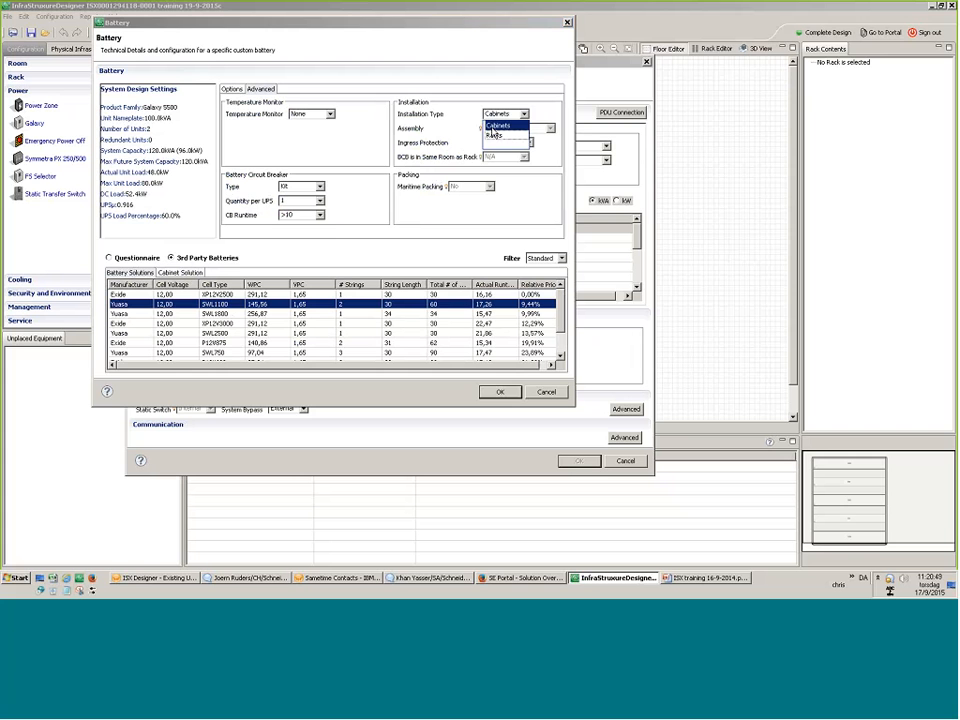
pyautogui.click(493, 134)
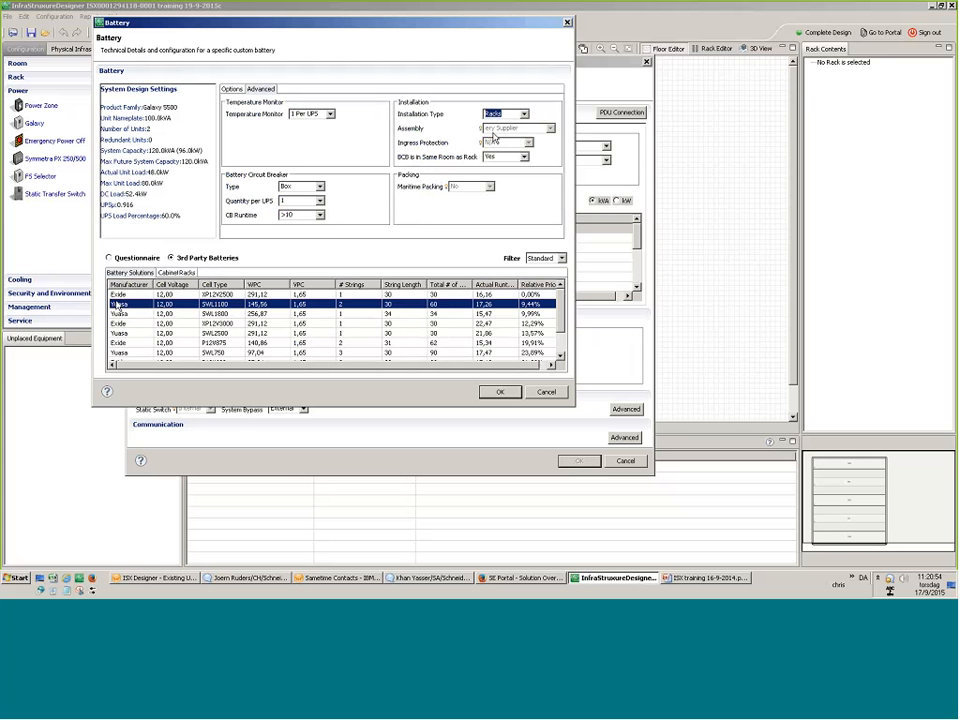
pyautogui.click(499, 391)
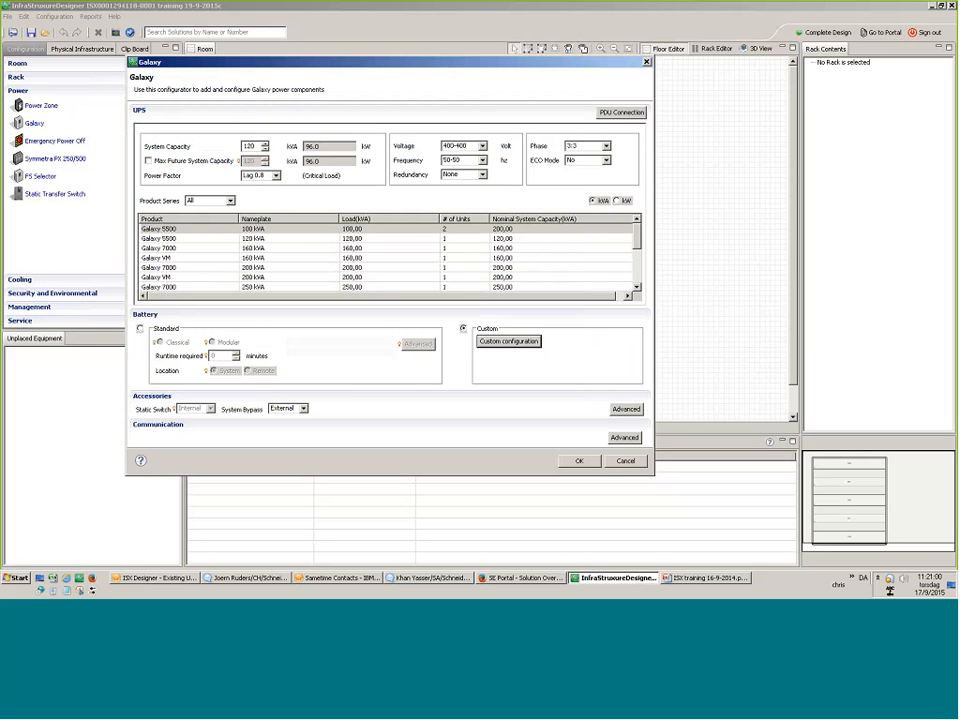
# Keep the External system bypass and set Mains Input to Single in the accessory settings.
pyautogui.click(303, 409)
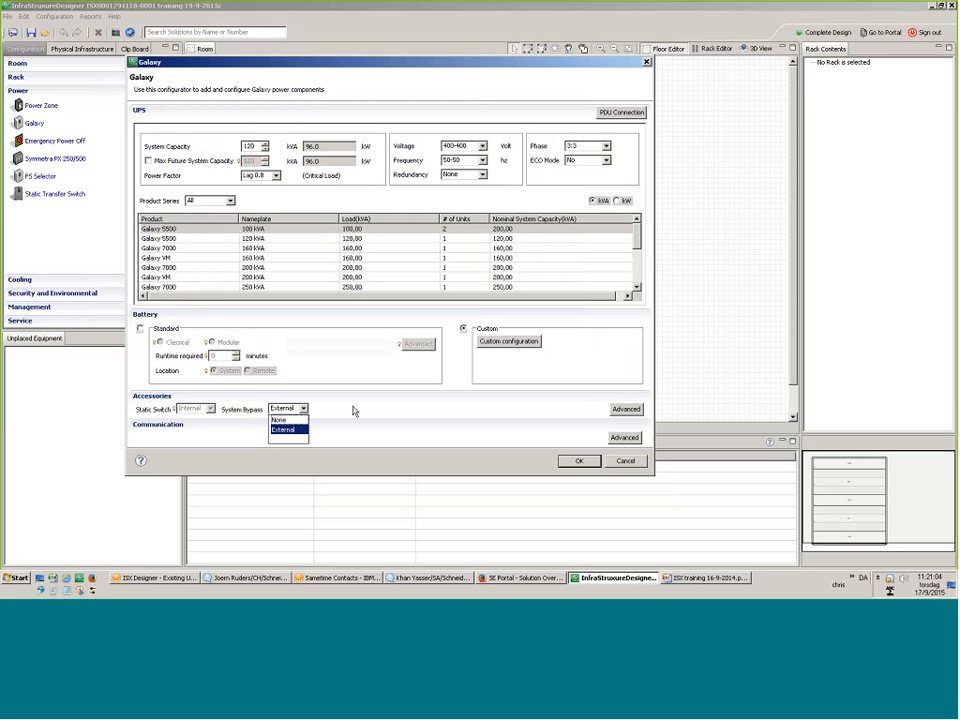
pyautogui.click(353, 407)
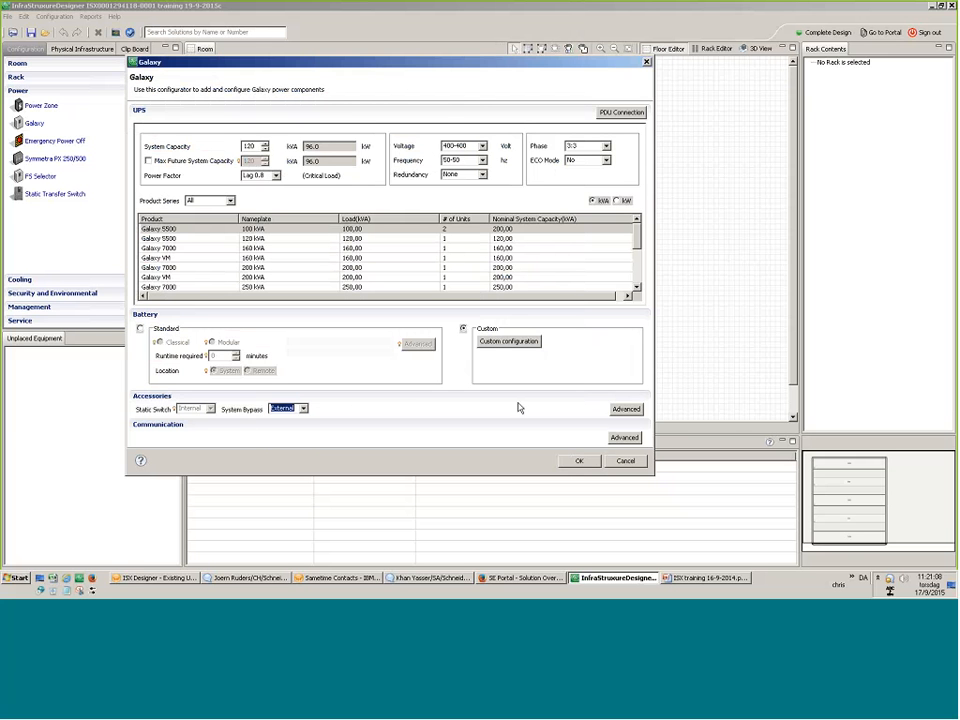
pyautogui.click(626, 409)
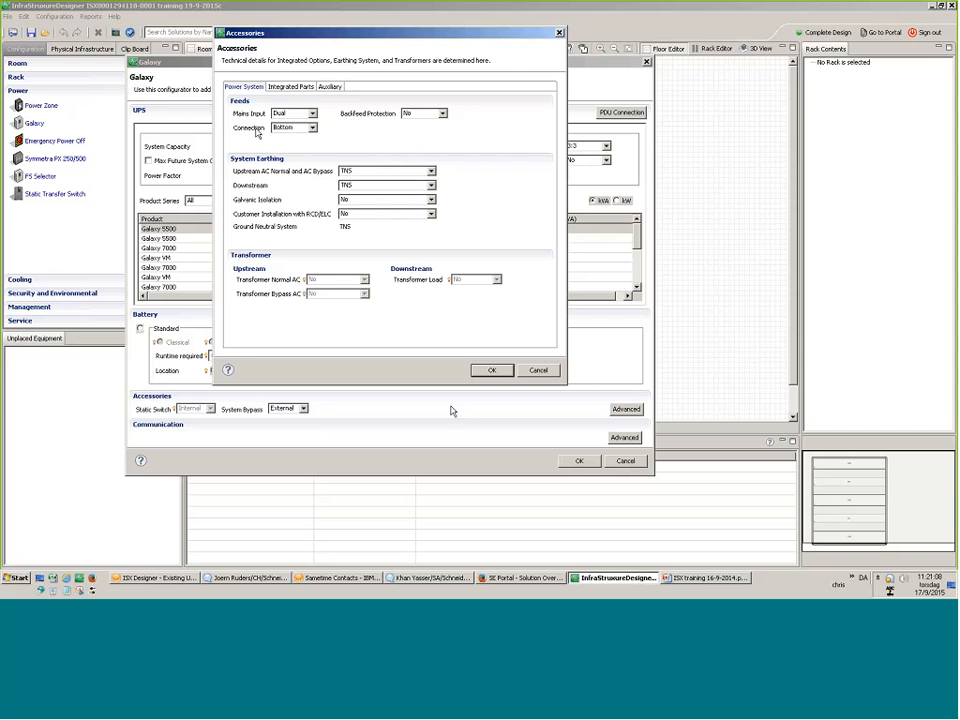
pyautogui.click(313, 115)
pyautogui.click(309, 125)
pyautogui.click(312, 113)
pyautogui.click(282, 125)
# Keep Bottom connection, no backfeed protection and no galvanic isolation.
pyautogui.click(312, 128)
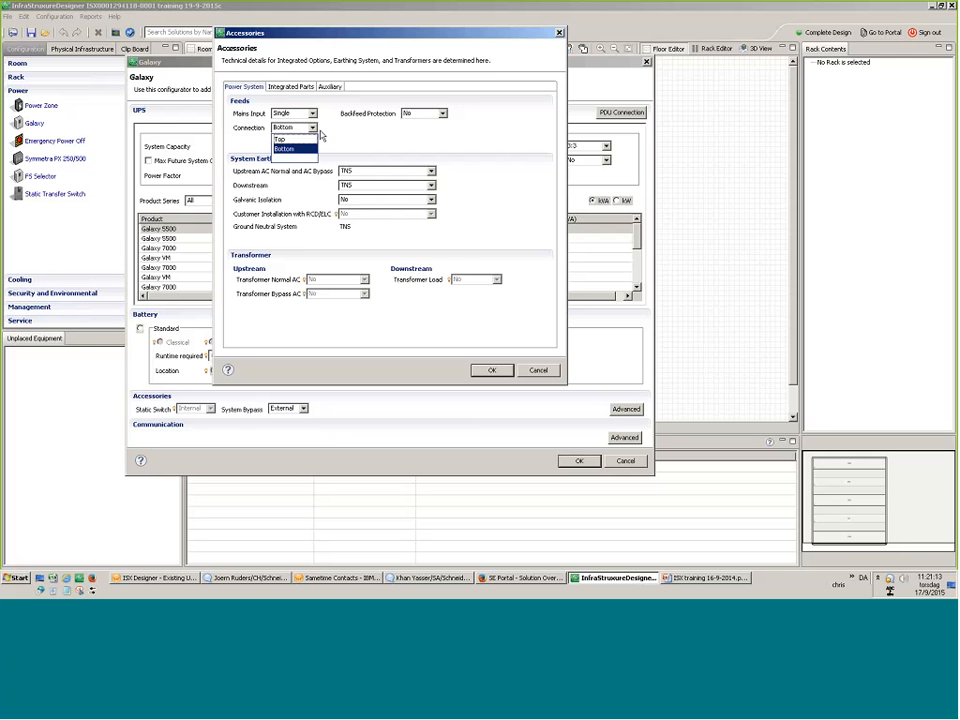
pyautogui.click(422, 133)
pyautogui.click(442, 113)
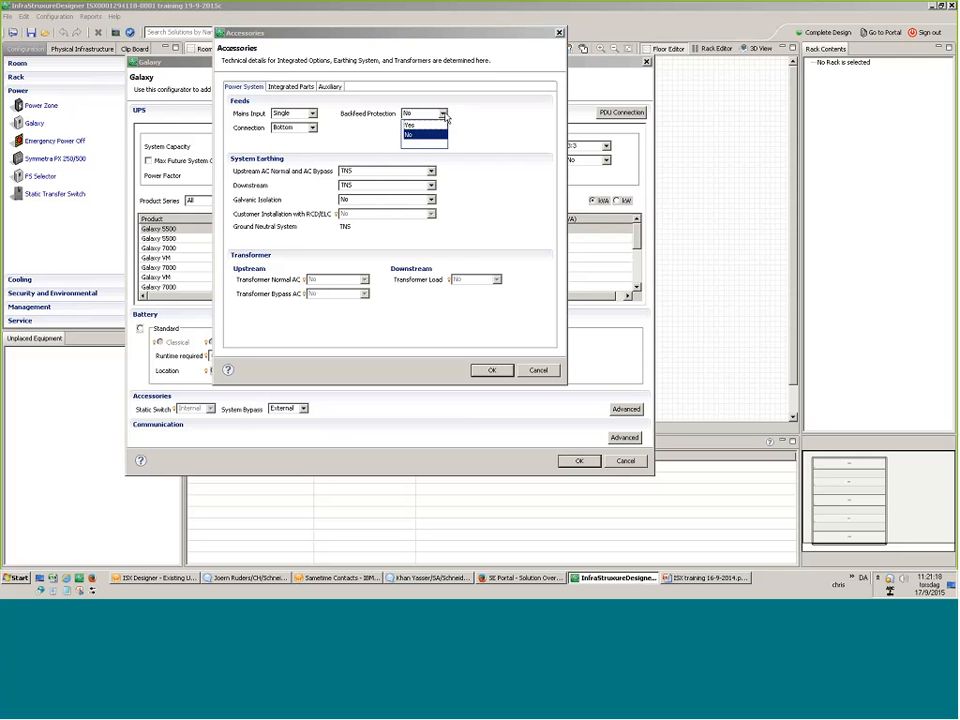
pyautogui.click(414, 122)
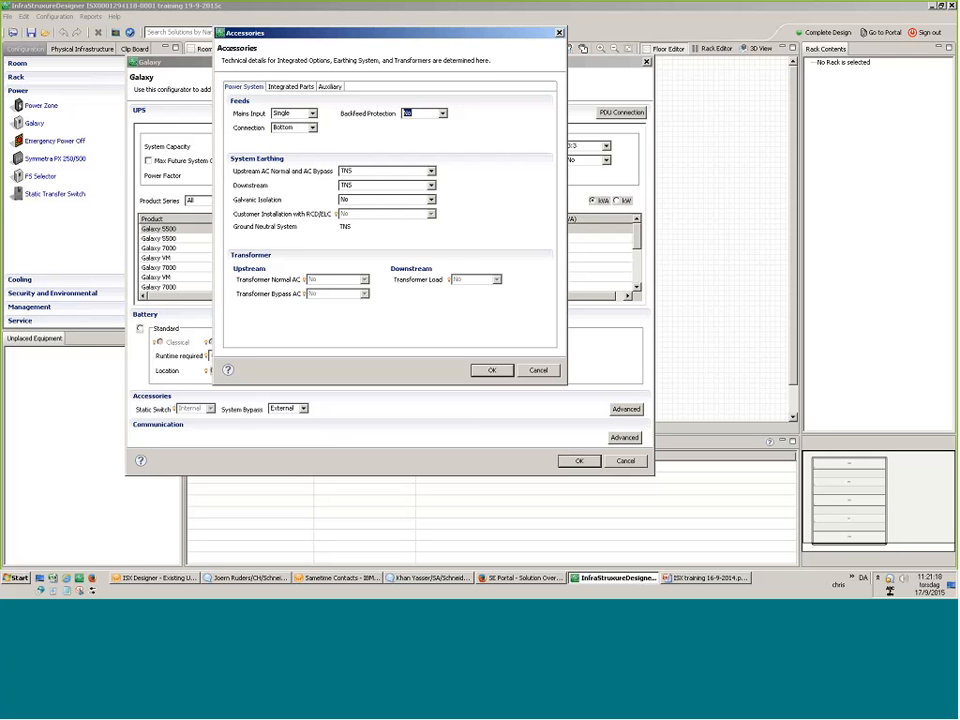
pyautogui.click(424, 200)
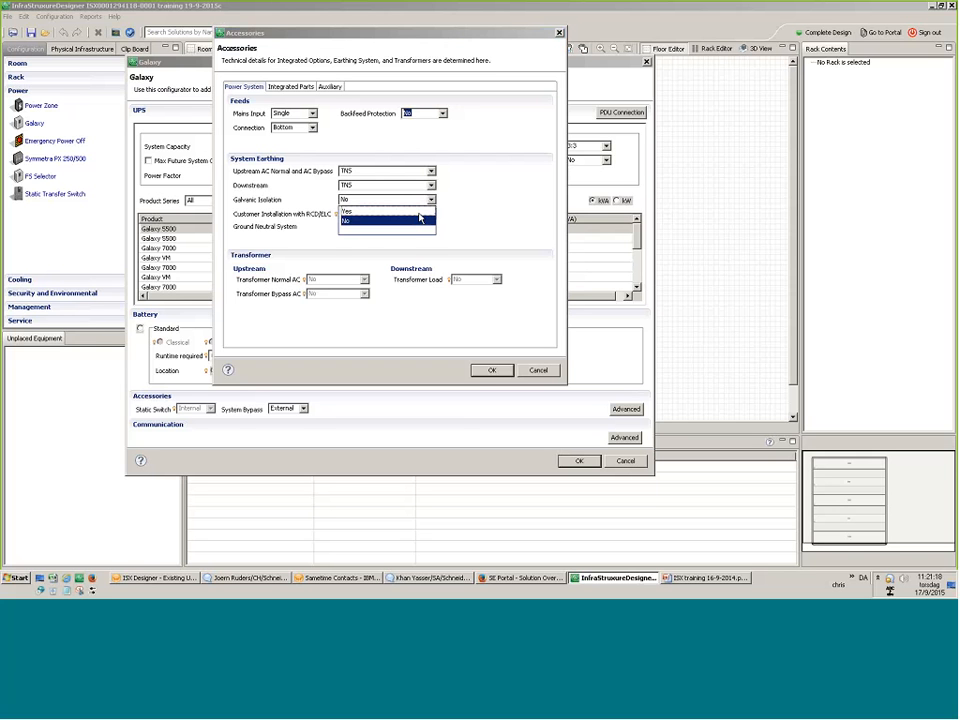
pyautogui.click(415, 211)
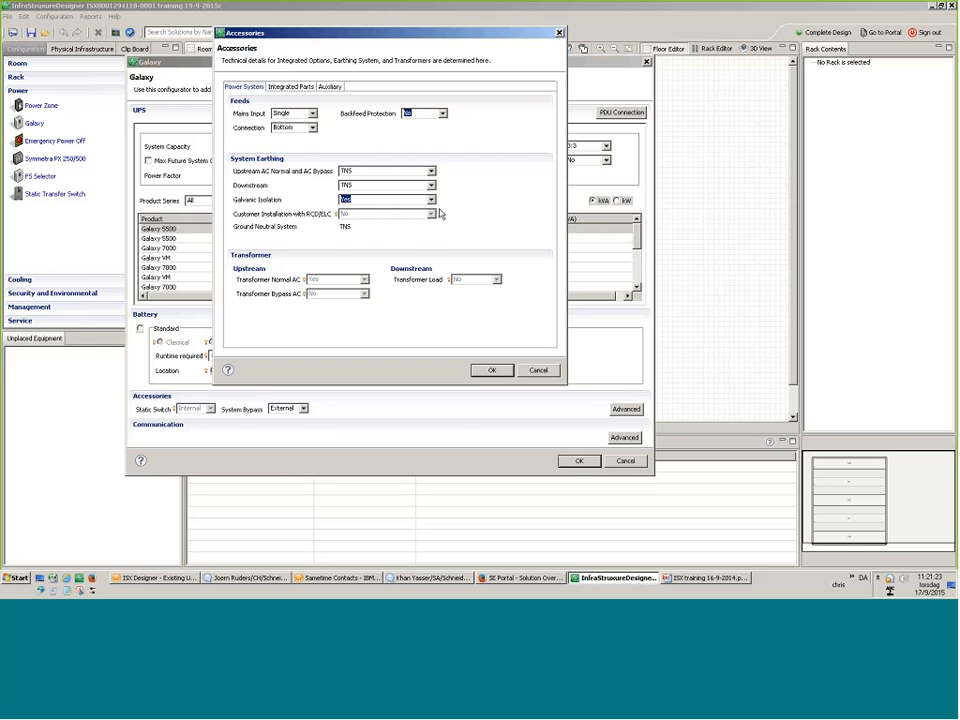
pyautogui.click(431, 200)
pyautogui.click(433, 216)
# Keep the 62040-2-C3 EMC filter and International English display language under Integrated Parts.
pyautogui.click(290, 86)
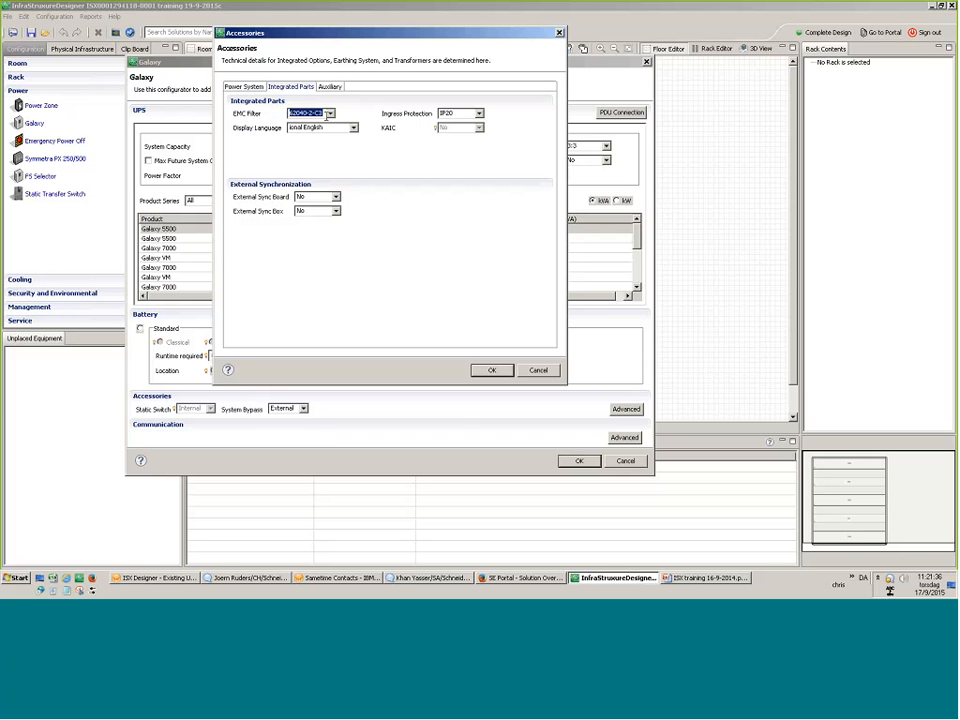
pyautogui.click(330, 114)
pyautogui.click(331, 115)
pyautogui.click(354, 128)
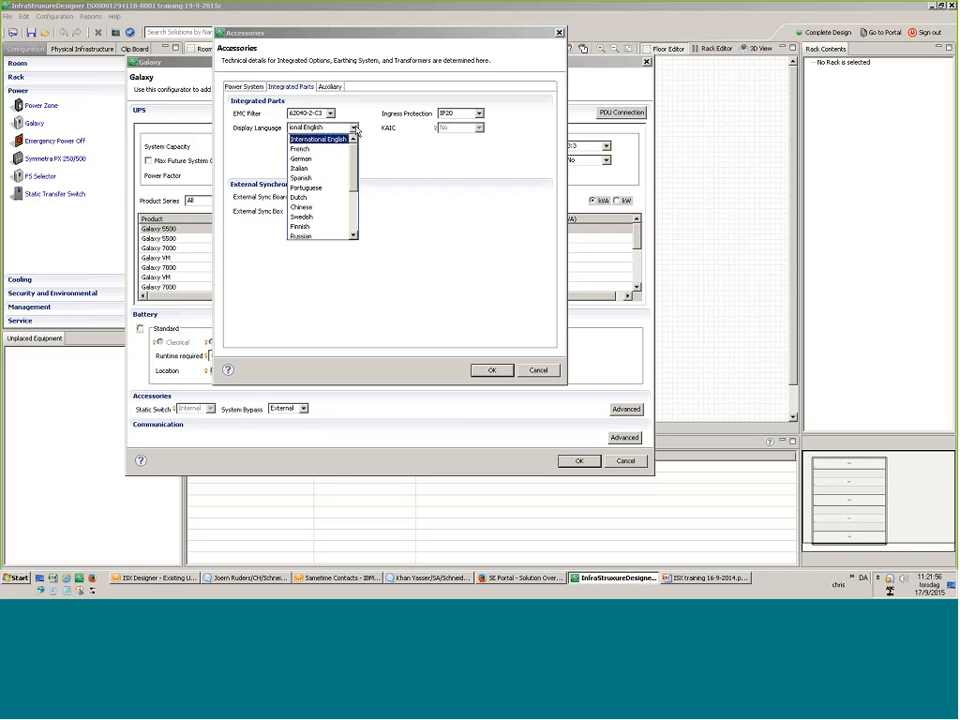
pyautogui.moveTo(354, 157); pyautogui.dragTo(392, 159)
pyautogui.click(390, 160)
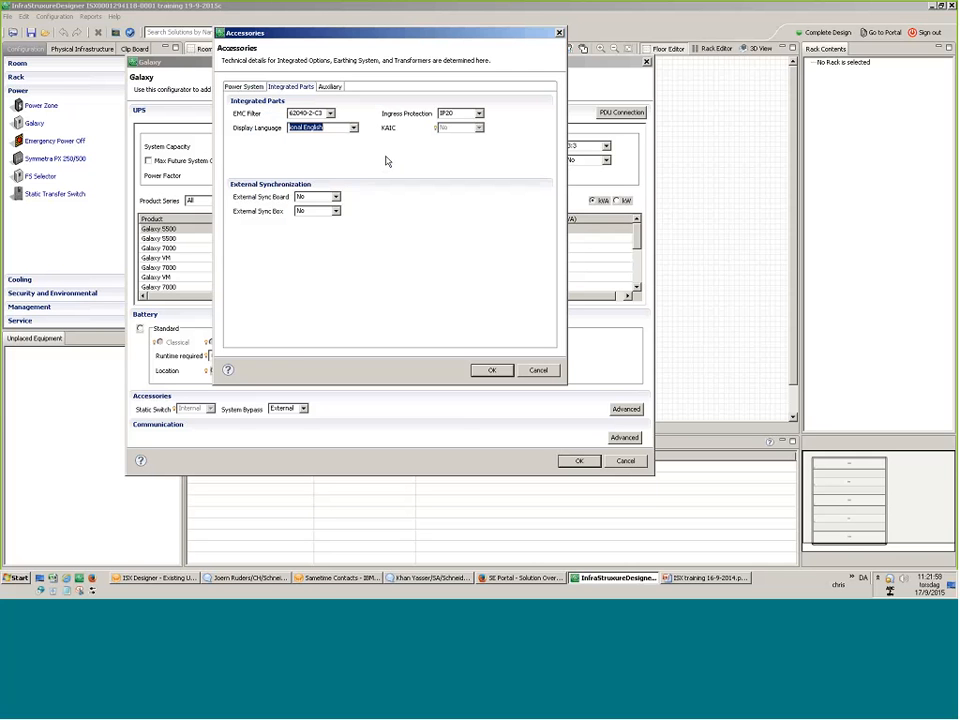
# Check ingress protection and keep no external sync board and no external sync box.
pyautogui.click(480, 114)
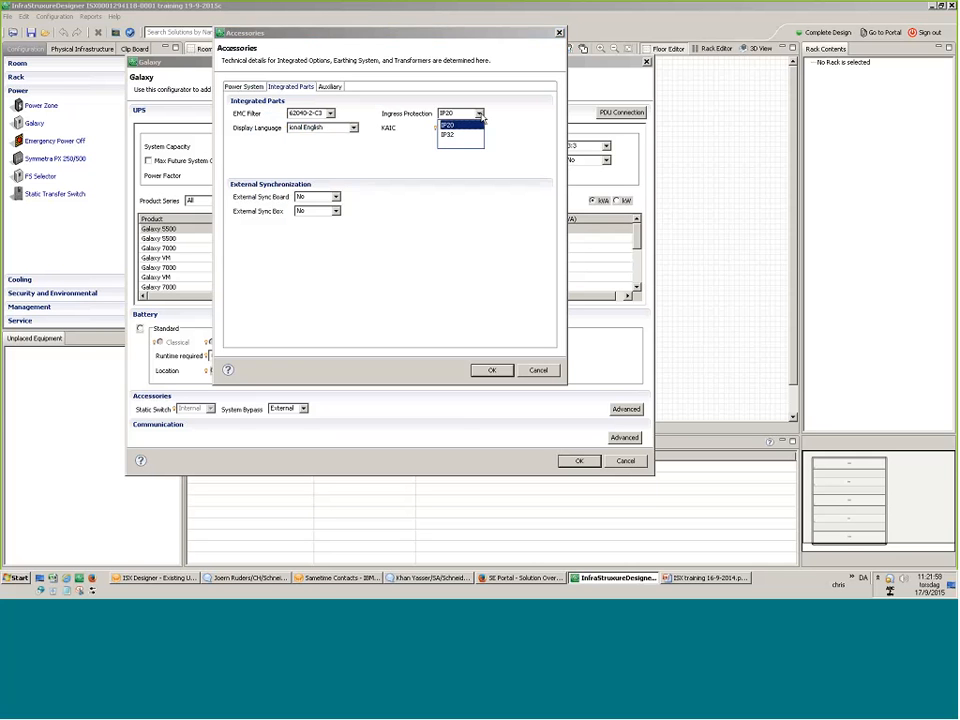
pyautogui.click(336, 197)
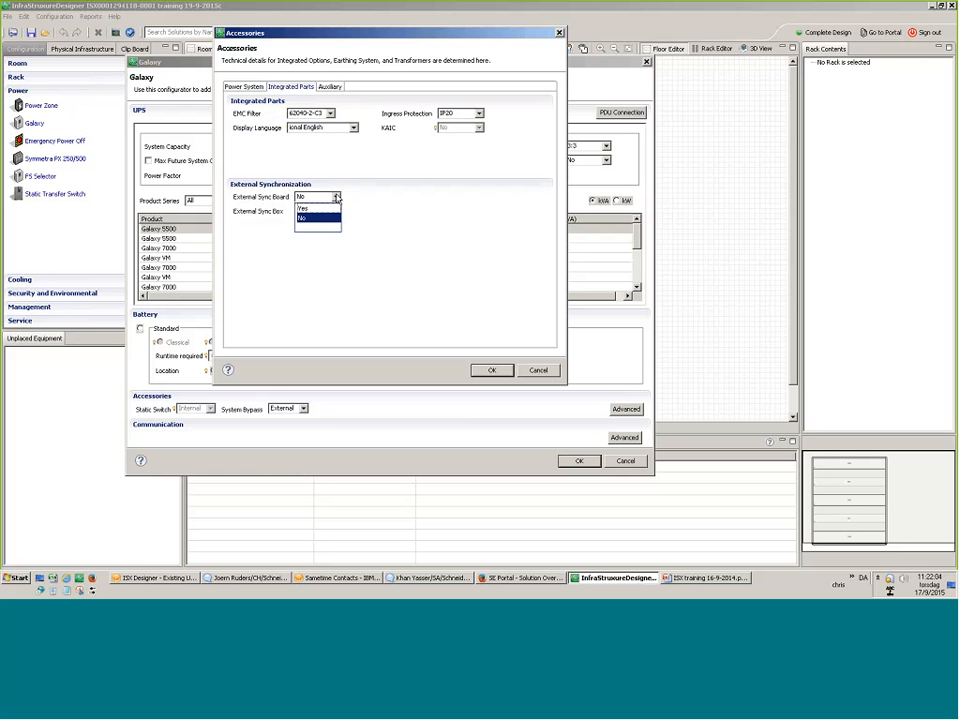
pyautogui.click(302, 217)
pyautogui.click(336, 211)
pyautogui.click(302, 231)
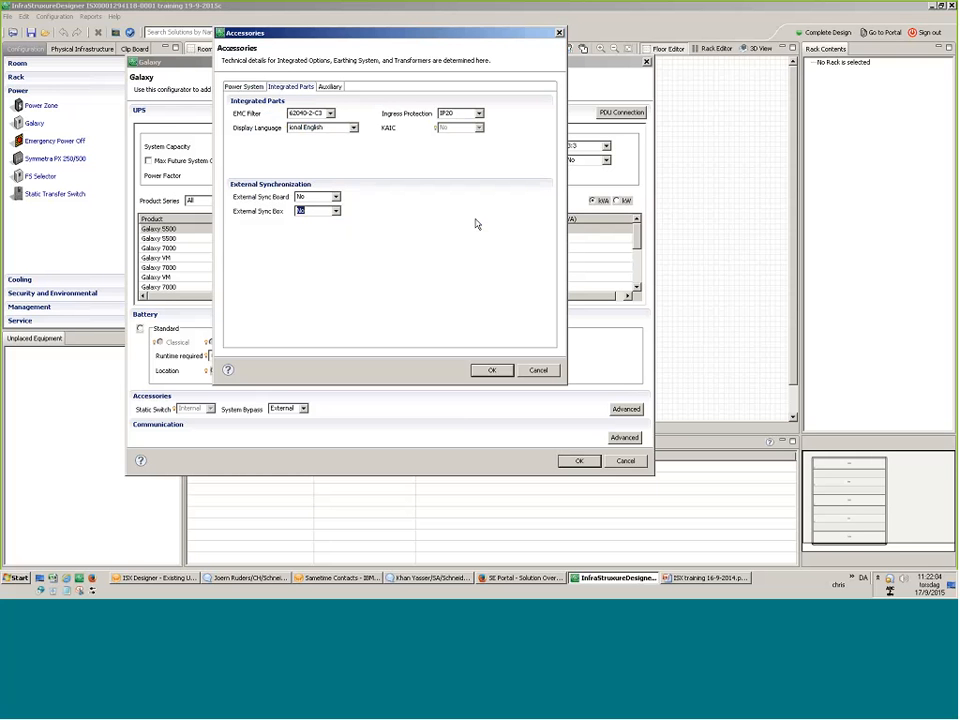
# Keep no spare part kit among the auxiliary cabinets and spare parts.
pyautogui.click(330, 87)
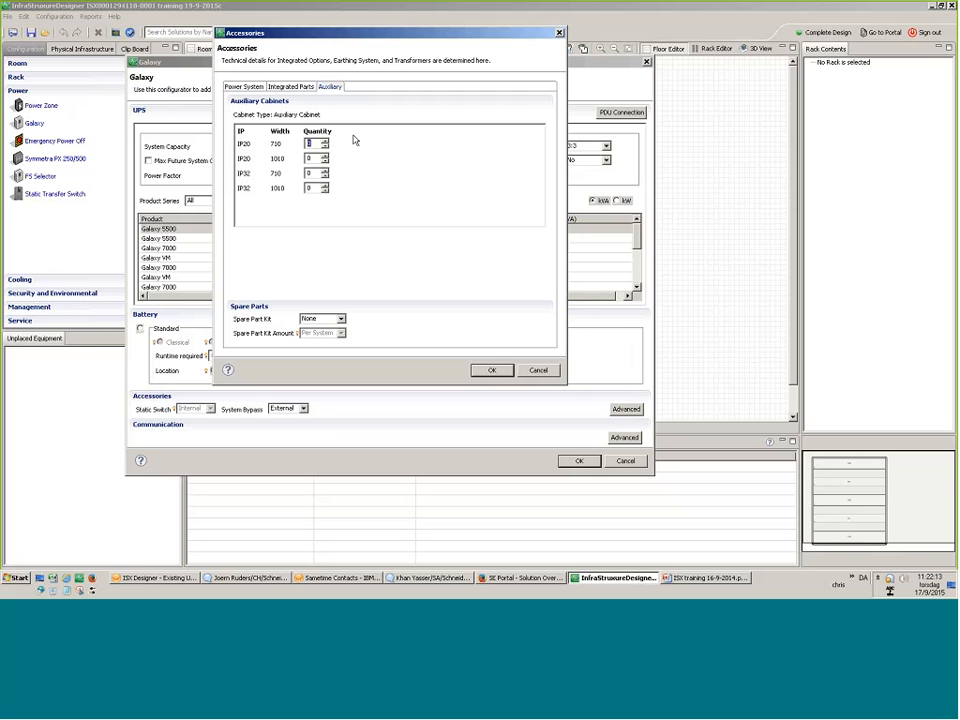
pyautogui.click(340, 318)
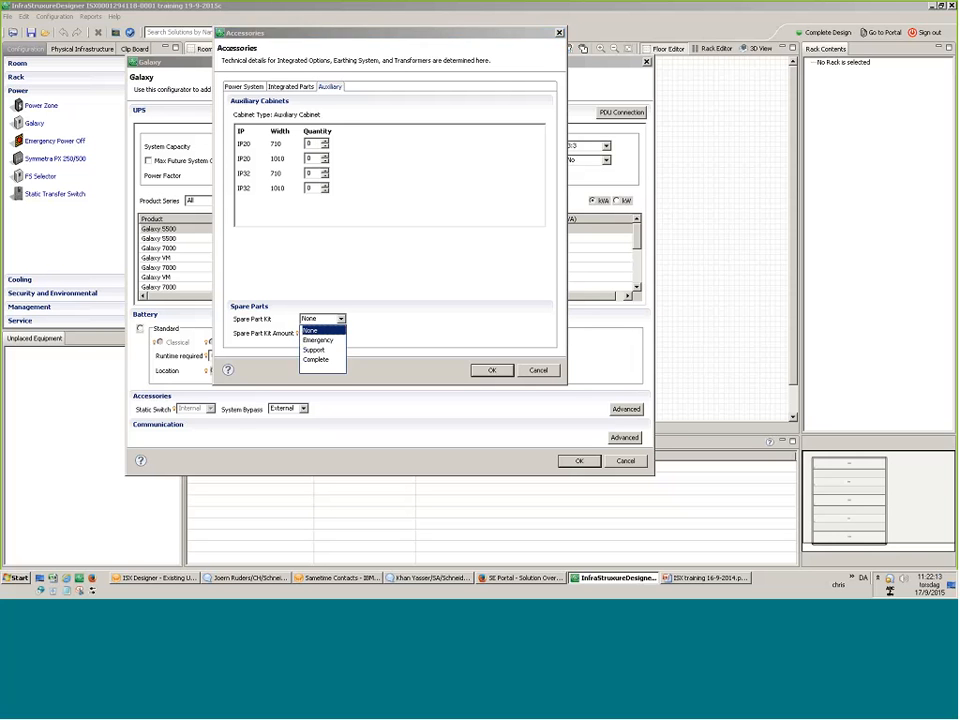
pyautogui.click(438, 248)
# Set Galvanic Isolation to Yes with a transformer in Power System and confirm the accessories.
pyautogui.click(257, 85)
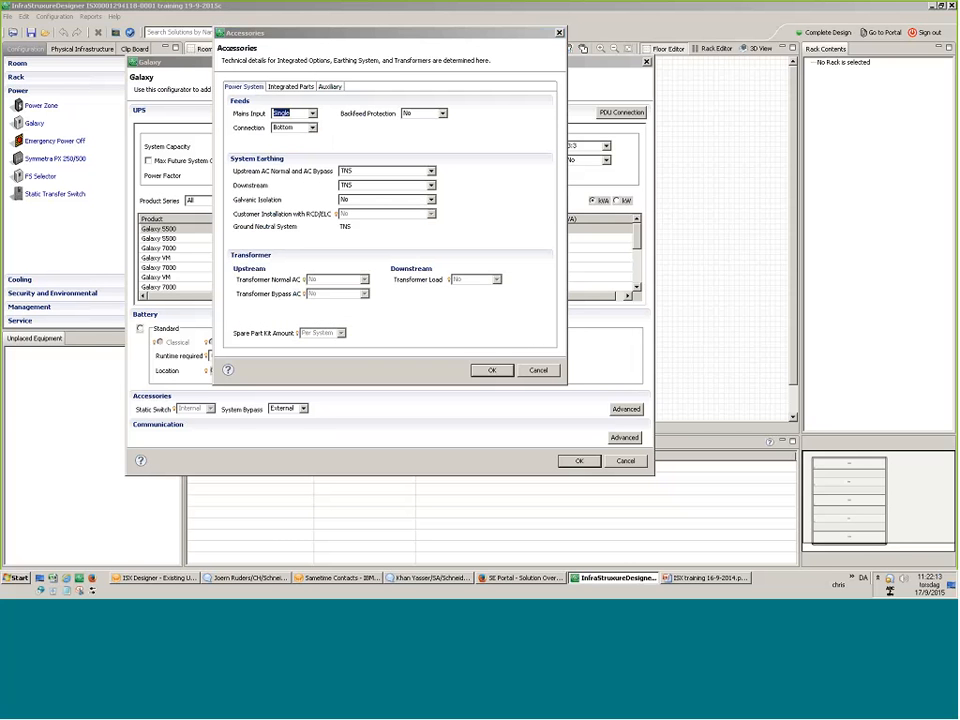
pyautogui.click(417, 203)
pyautogui.click(352, 212)
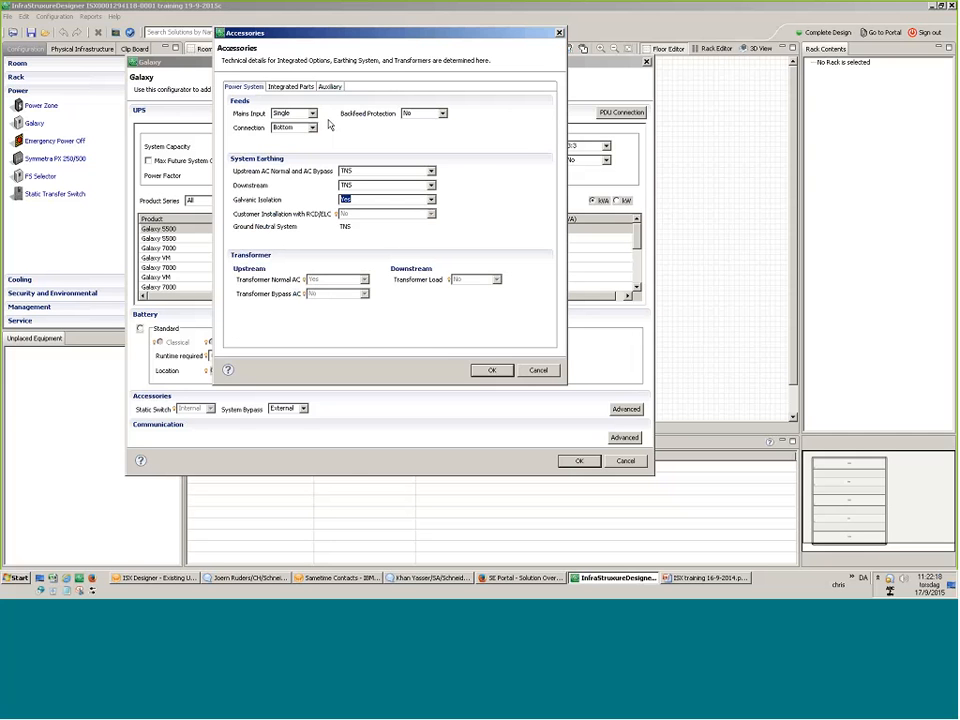
pyautogui.click(490, 370)
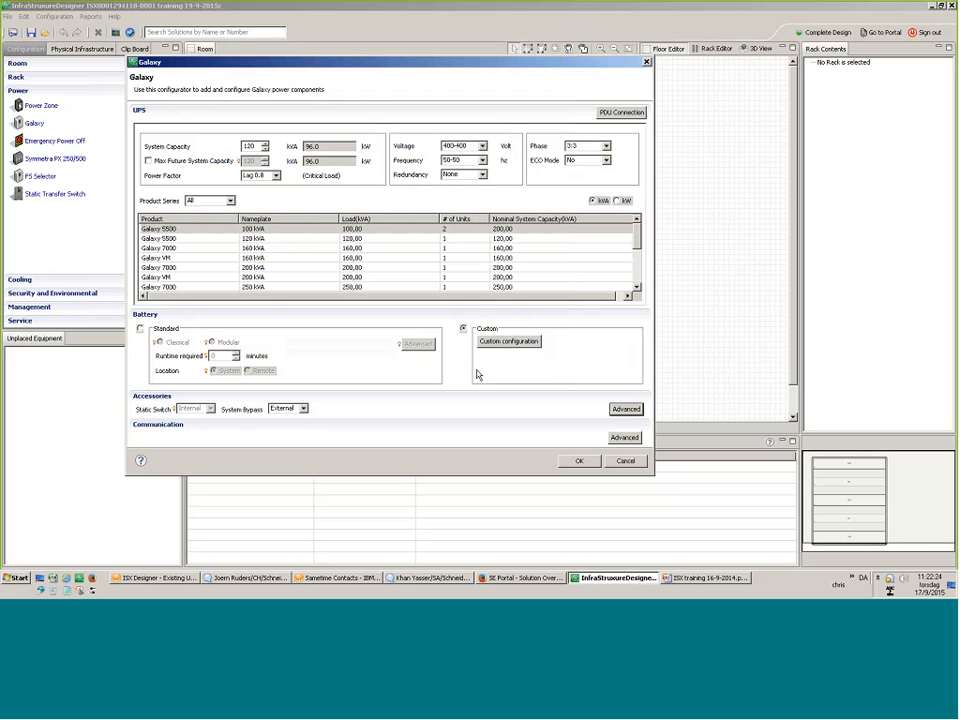
# Add 1 ethernet monitoring card with a Temperature & Humidity sensor and accept the Galaxy configuration.
pyautogui.click(625, 438)
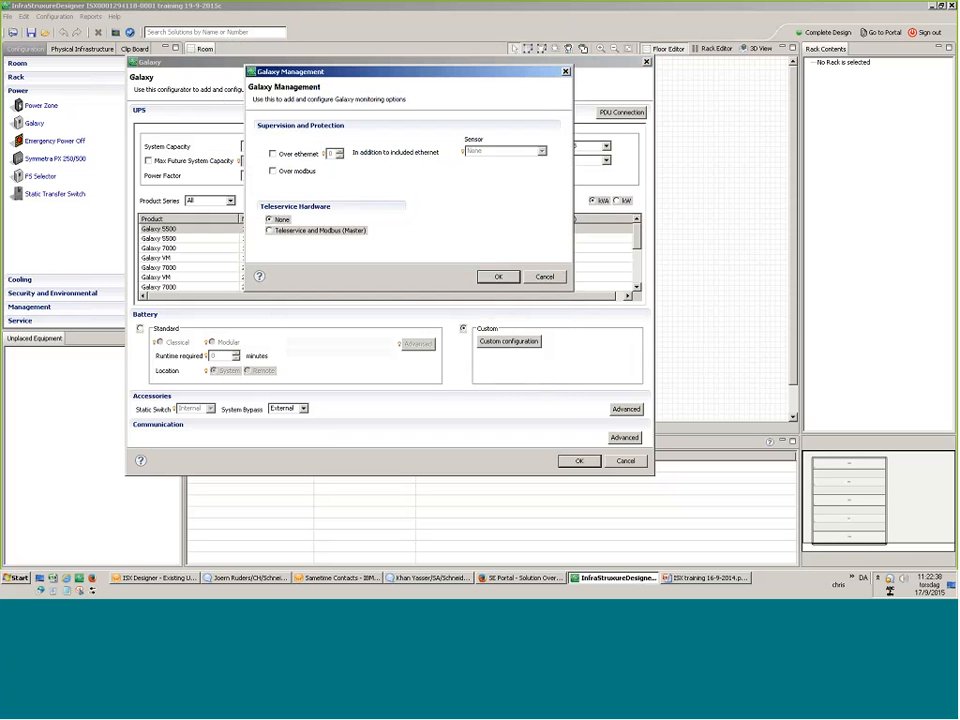
pyautogui.click(274, 154)
pyautogui.click(340, 149)
pyautogui.click(510, 151)
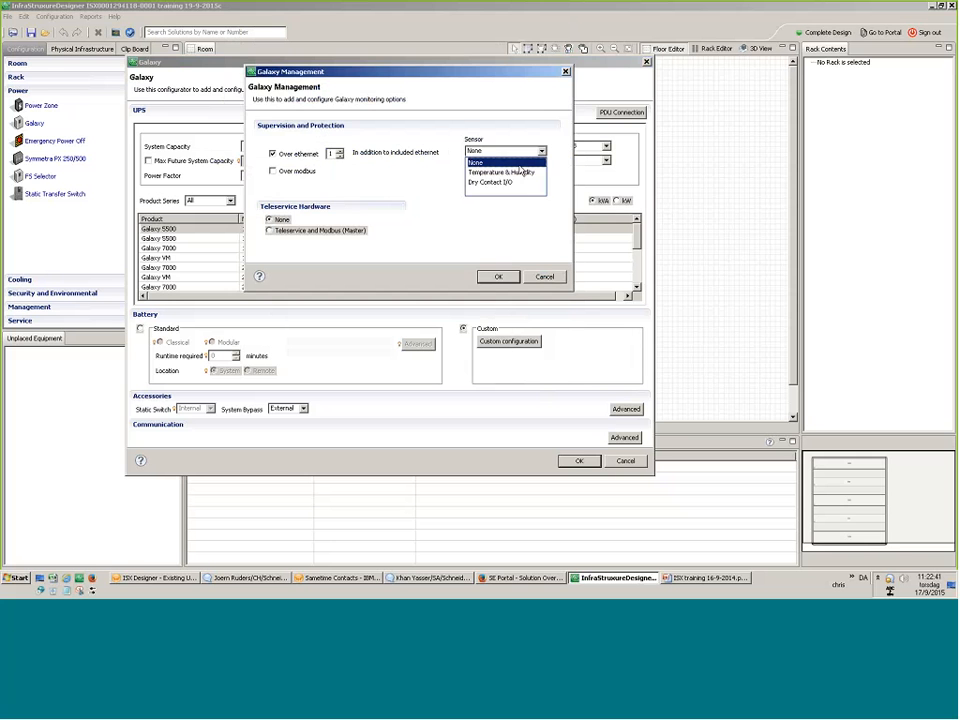
pyautogui.click(522, 172)
pyautogui.click(486, 277)
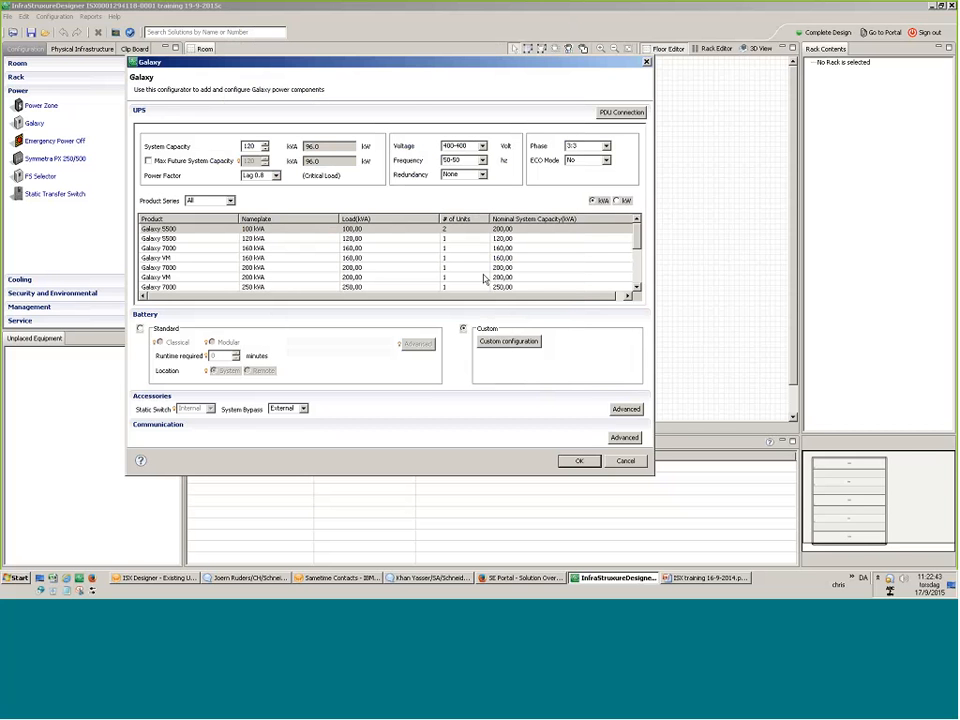
pyautogui.click(578, 461)
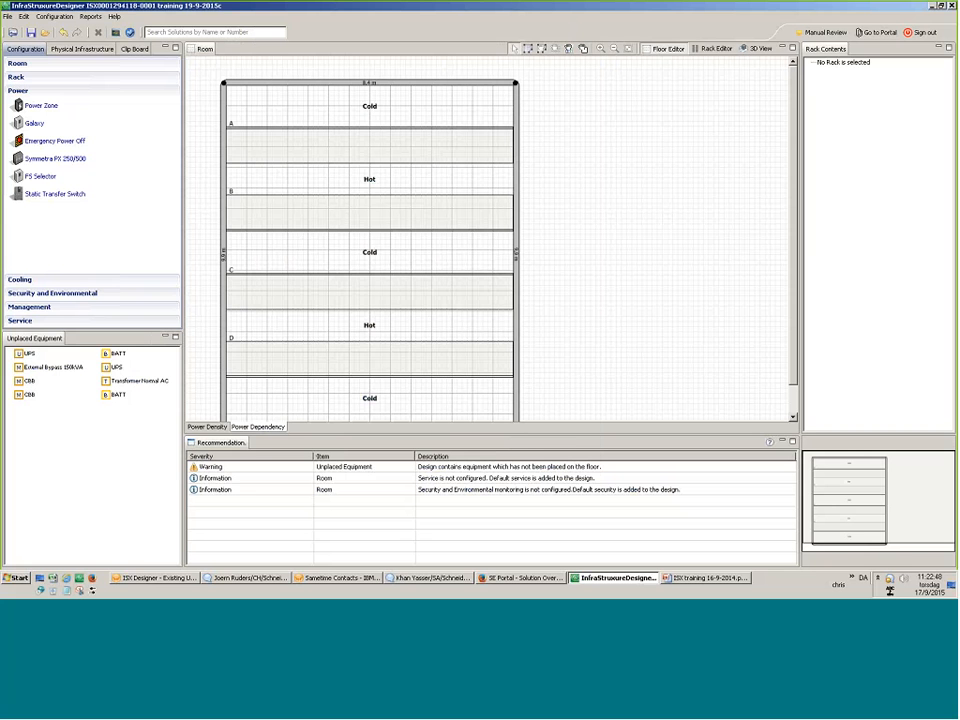
# Undo a bulk placement, then place both UPS units and both battery cabinets in row A.
pyautogui.moveTo(143, 420); pyautogui.dragTo(268, 150)
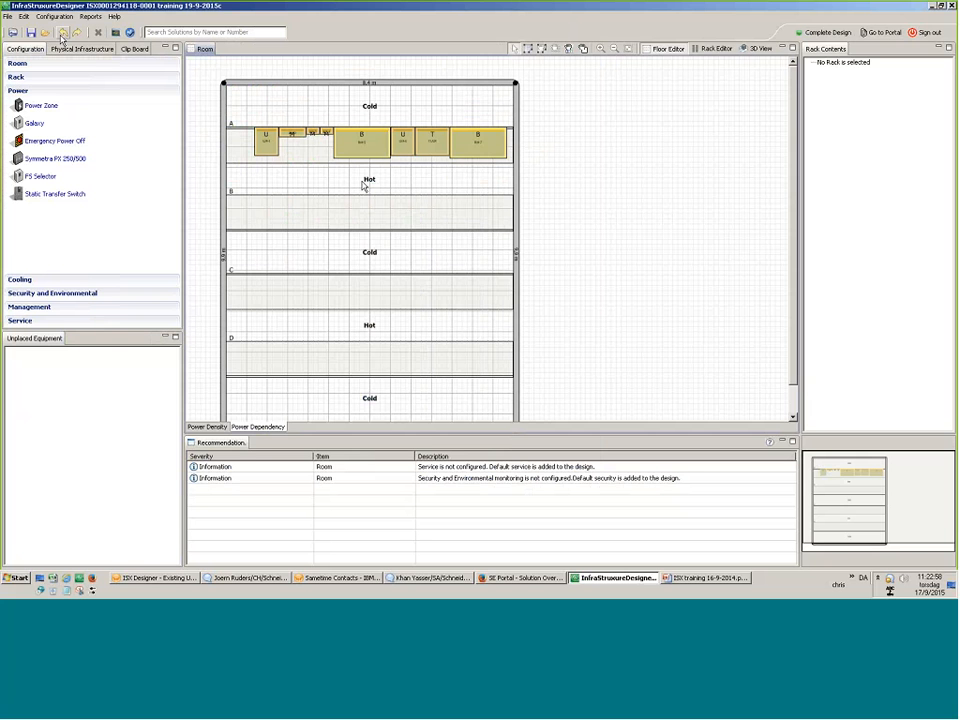
pyautogui.click(61, 32)
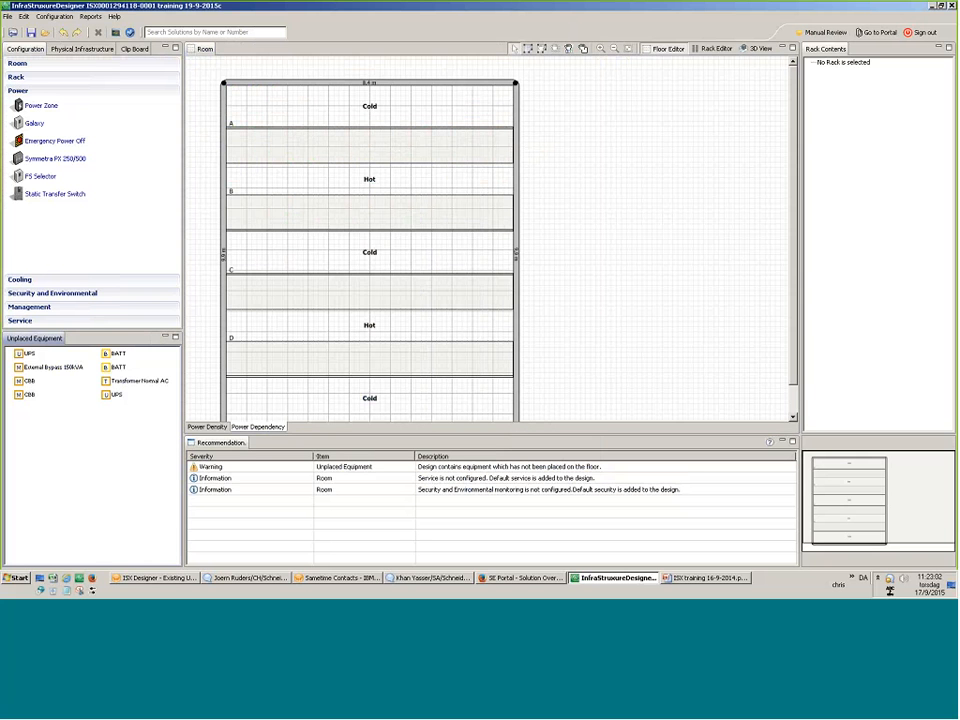
pyautogui.moveTo(30, 353); pyautogui.dragTo(296, 142)
pyautogui.moveTo(147, 457); pyautogui.dragTo(294, 237)
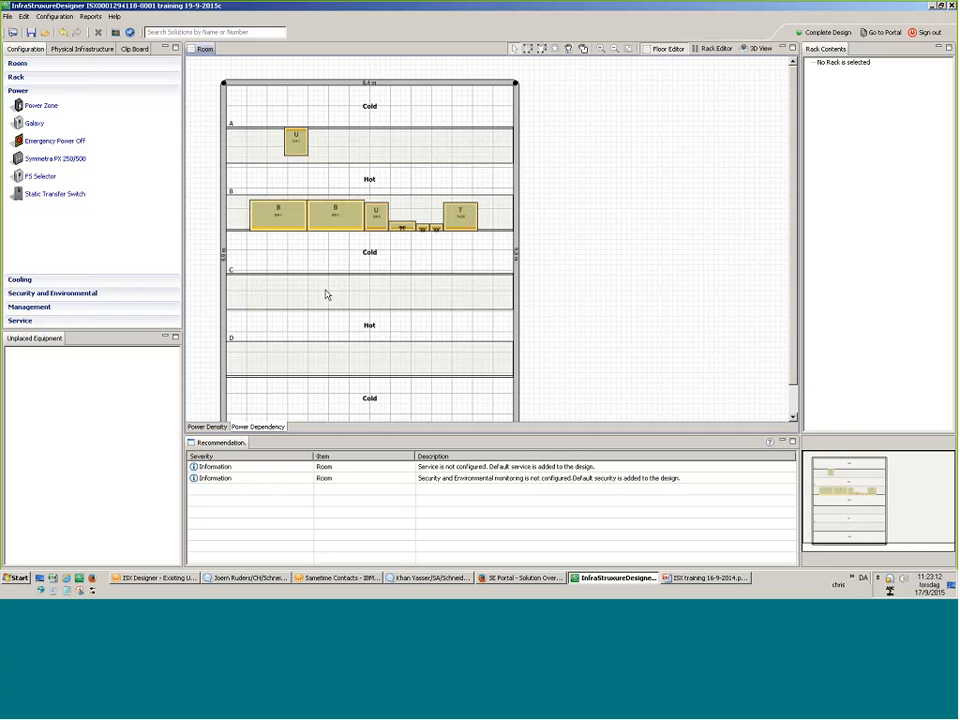
pyautogui.moveTo(296, 142)
pyautogui.mouseDown()
pyautogui.moveTo(407, 219)
pyautogui.moveTo(493, 214)
pyautogui.moveTo(297, 148)
pyautogui.mouseUp()
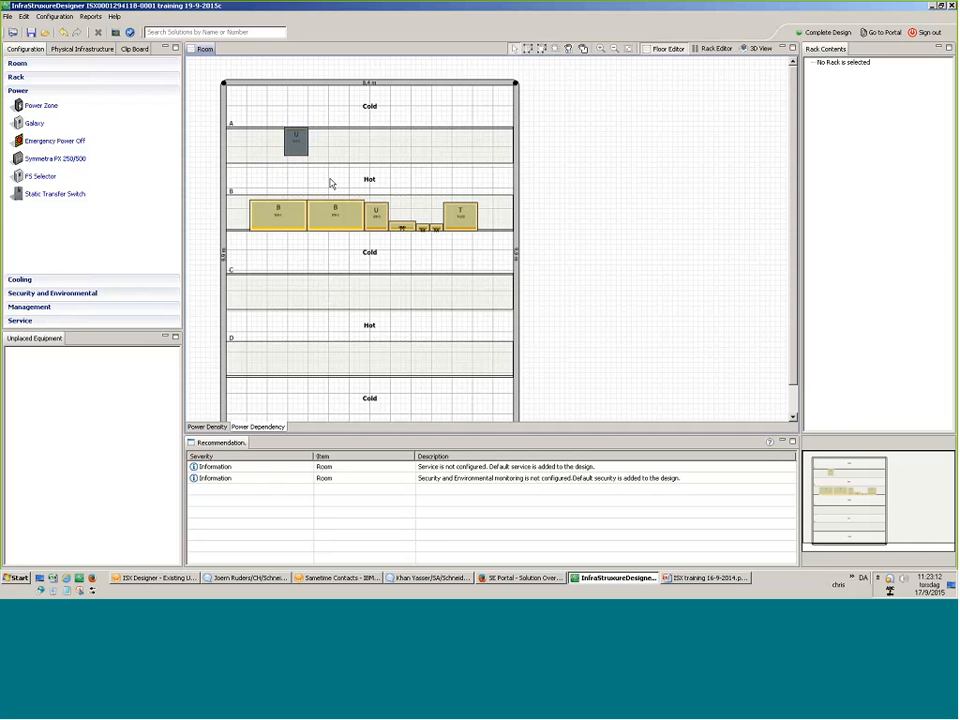
pyautogui.moveTo(376, 215); pyautogui.dragTo(322, 150)
pyautogui.moveTo(335, 215); pyautogui.dragTo(366, 148)
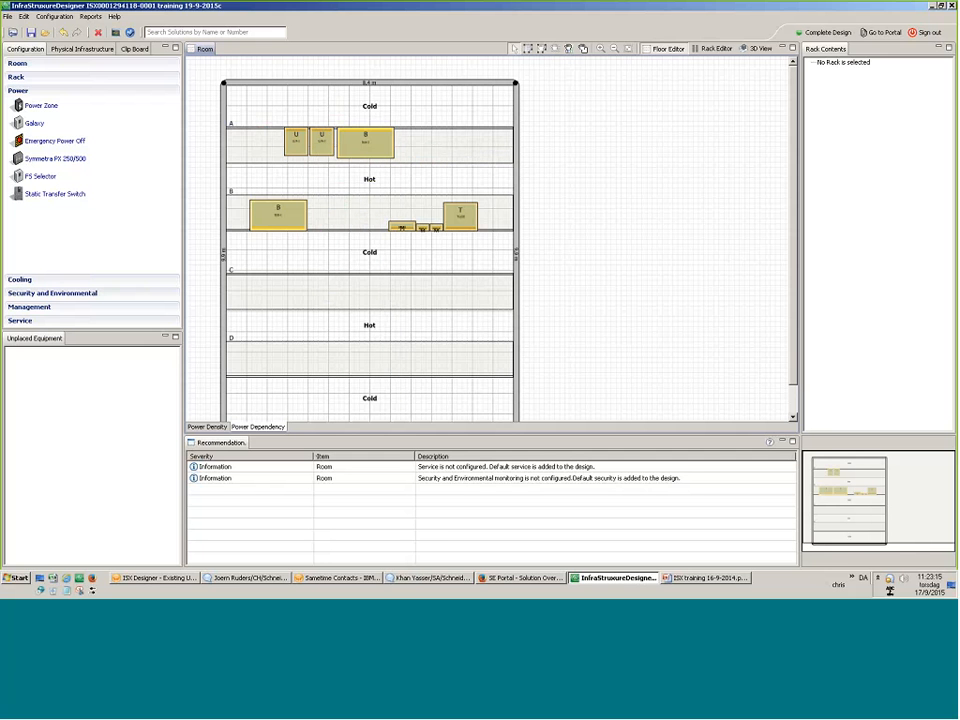
pyautogui.moveTo(278, 215); pyautogui.dragTo(430, 158)
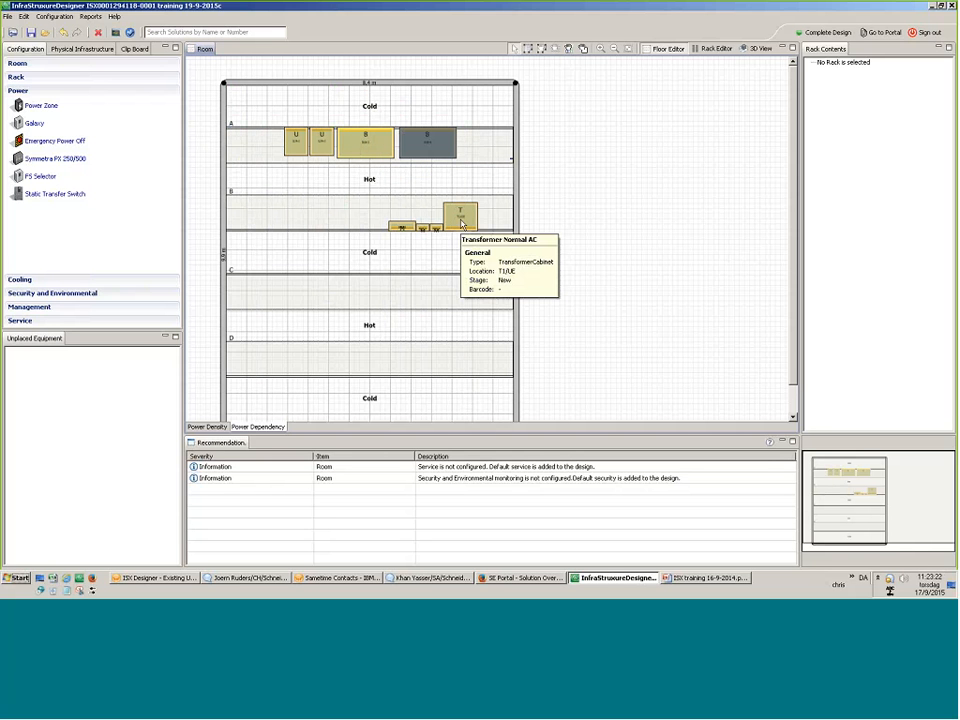
# Move the transformer to row B's left end and the three small units to the left wall.
pyautogui.click(461, 222)
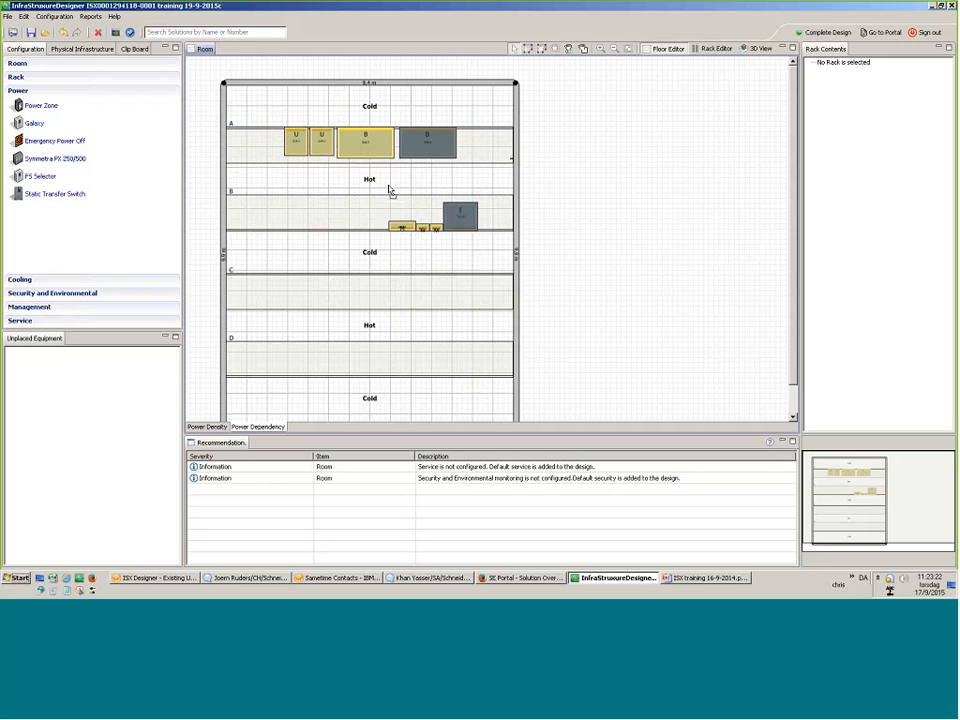
pyautogui.moveTo(460, 215); pyautogui.dragTo(278, 215)
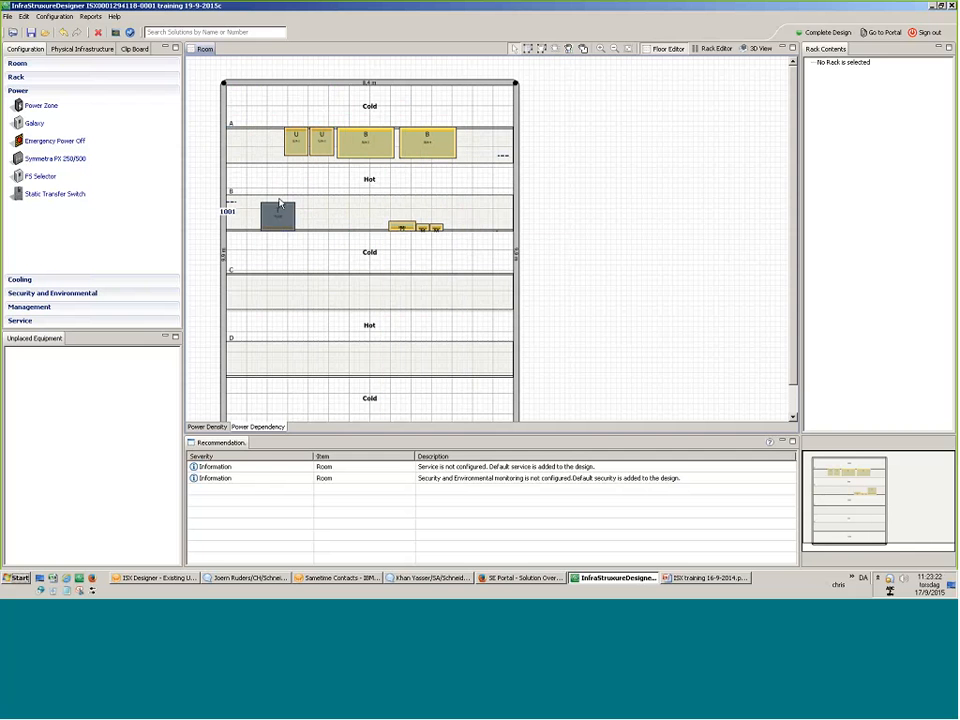
pyautogui.moveTo(401, 227); pyautogui.dragTo(238, 158)
pyautogui.moveTo(420, 229); pyautogui.dragTo(235, 186)
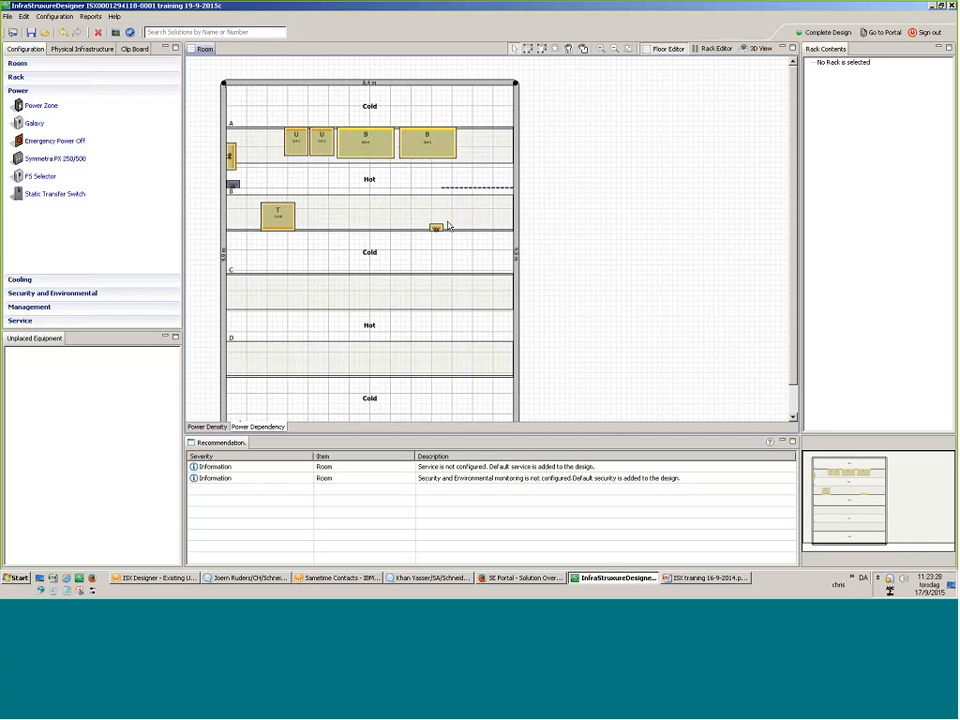
pyautogui.moveTo(438, 228); pyautogui.dragTo(233, 212)
# Copy the UPS group, trial-place Copy 1 in rows C and D, undo it, and clear the clipboard.
pyautogui.rightClick(324, 146)
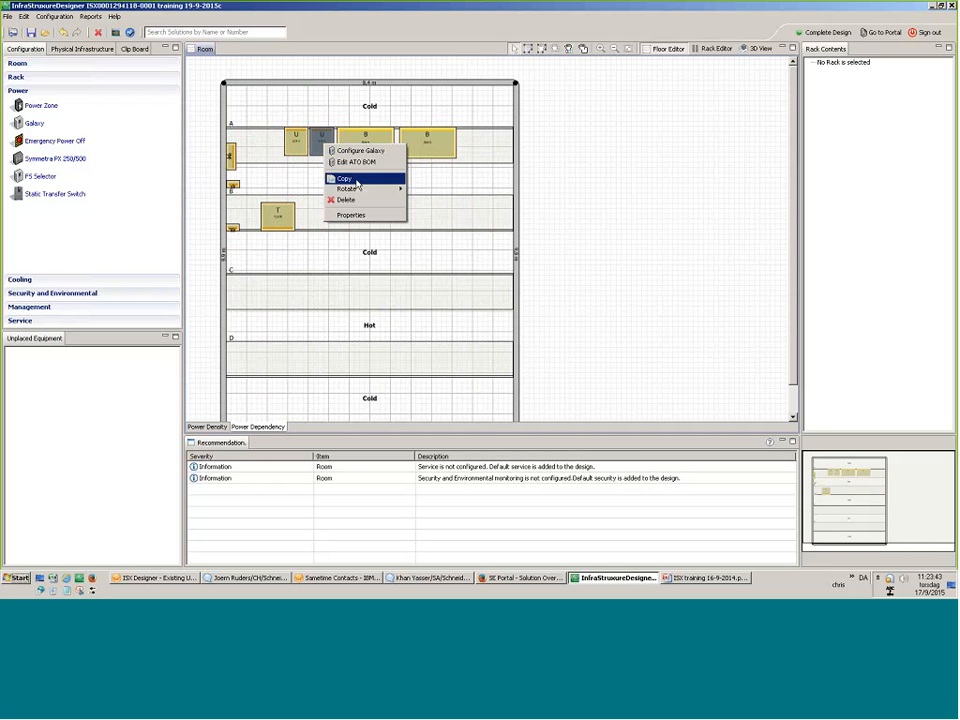
pyautogui.click(357, 181)
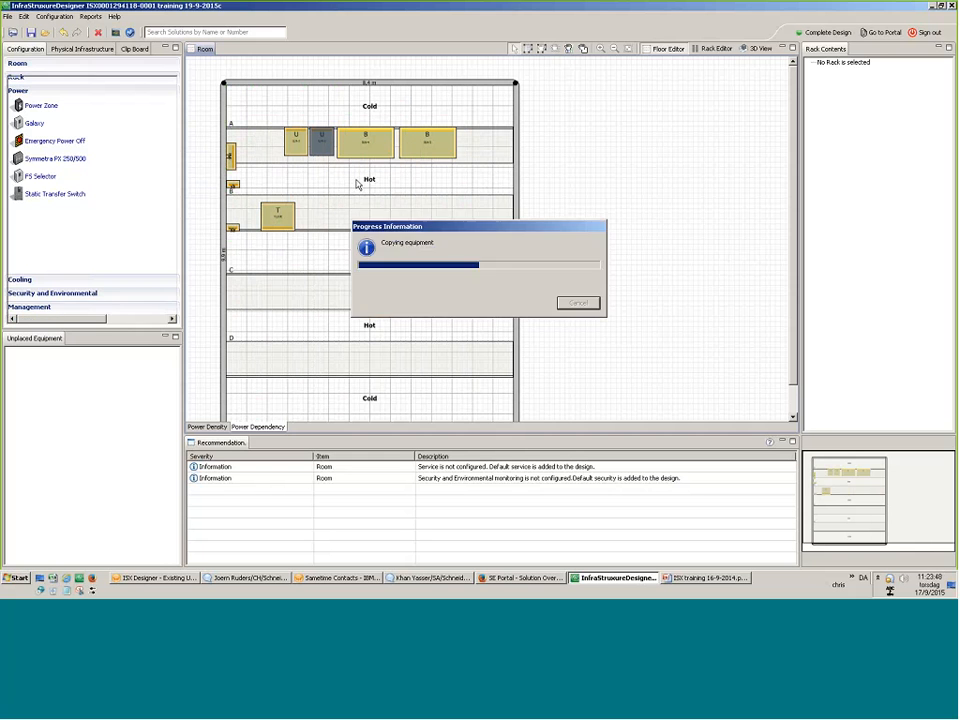
pyautogui.moveTo(32, 80); pyautogui.dragTo(349, 329)
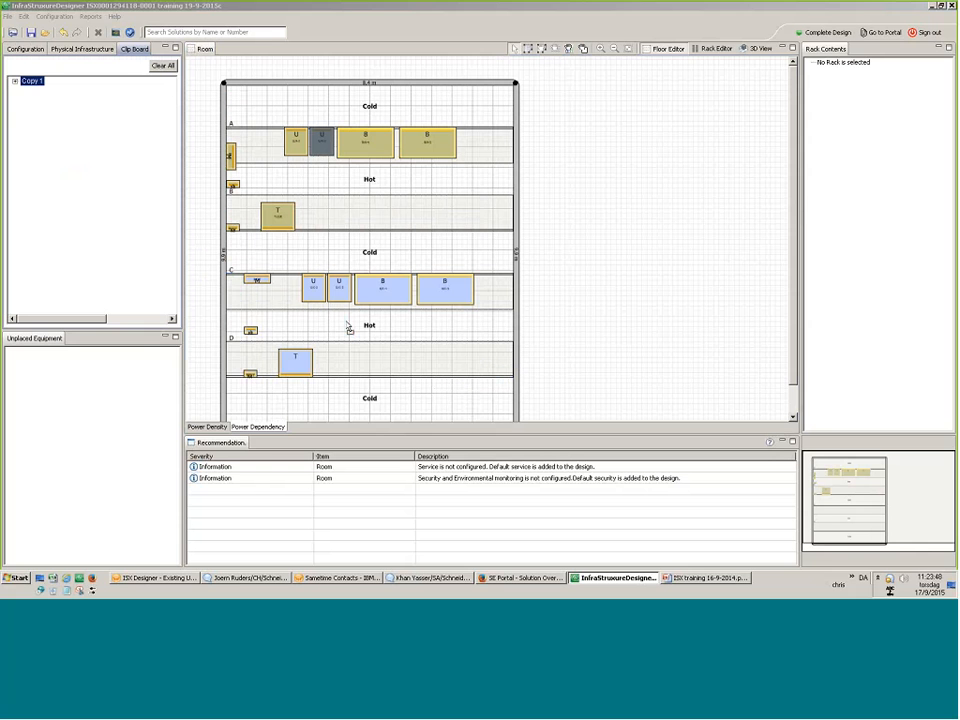
pyautogui.click(68, 33)
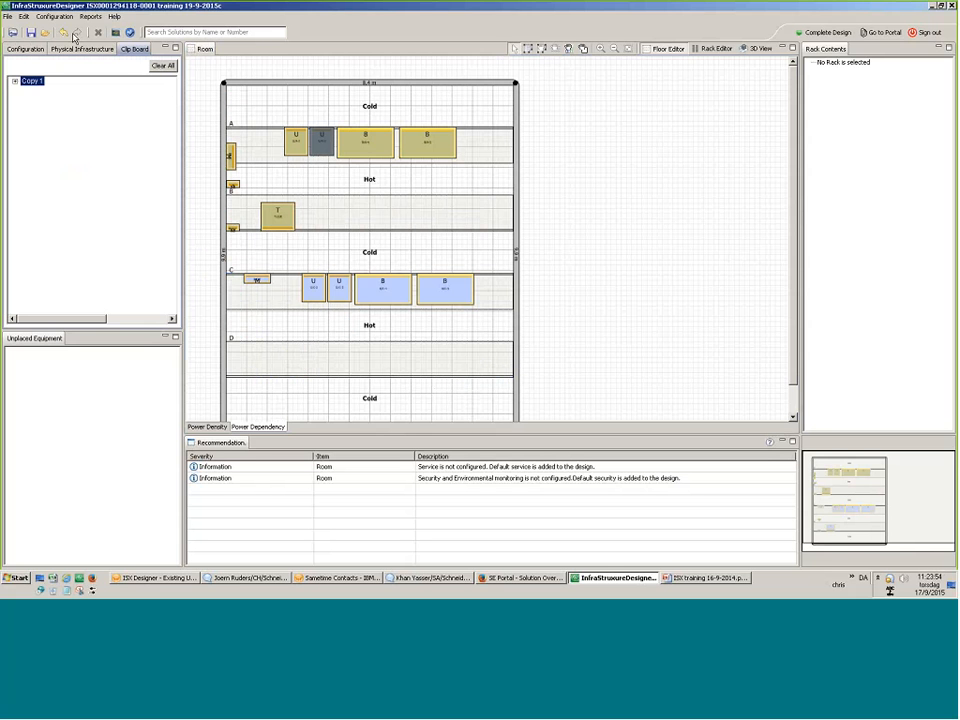
pyautogui.rightClick(341, 144)
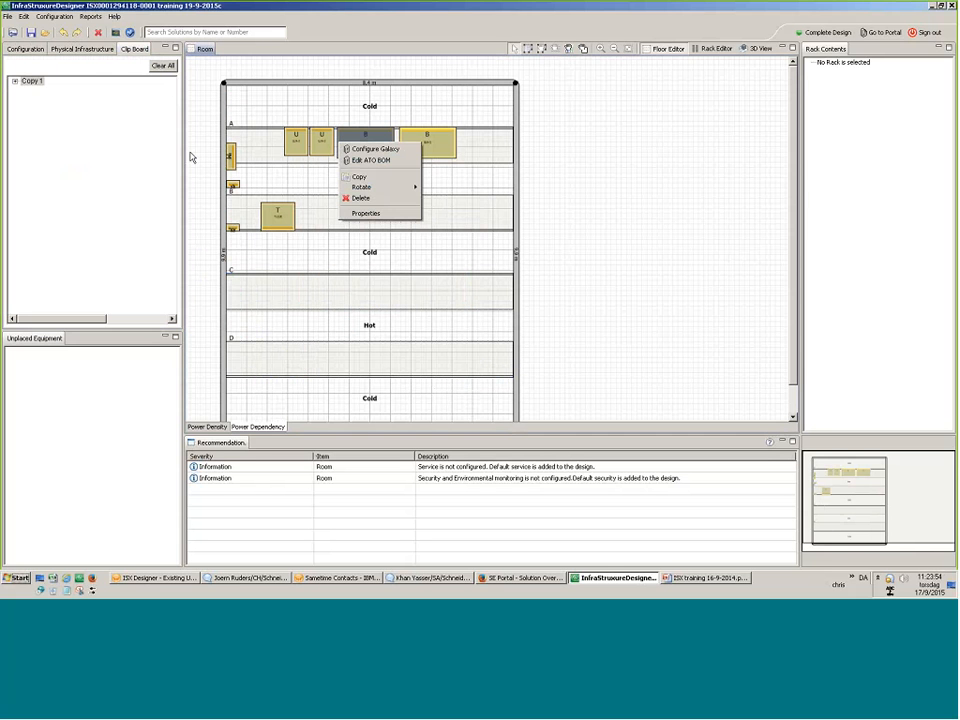
pyautogui.press('Escape')
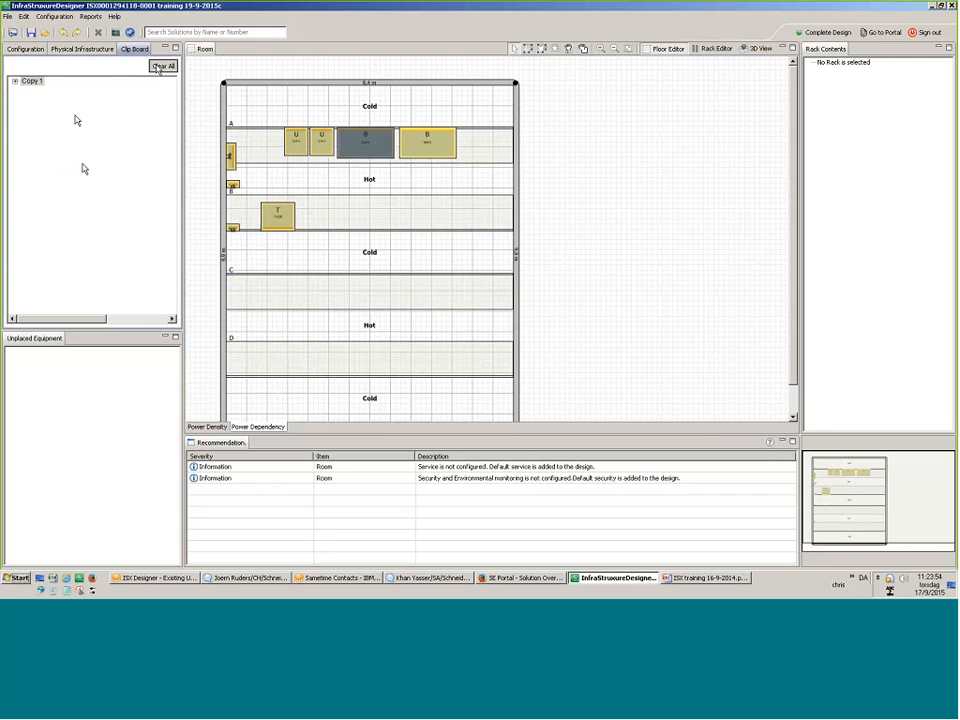
pyautogui.click(160, 66)
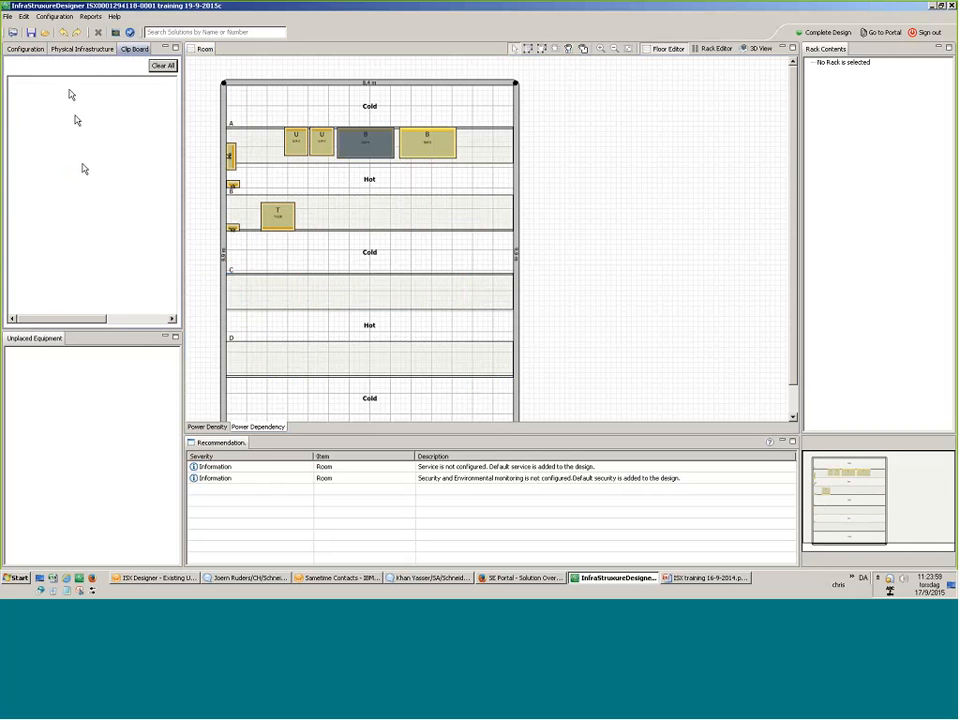
# Open the Service configurator from the Configuration catalogue, choose Basic project type, exclude Site Coordination Services.
pyautogui.click(26, 49)
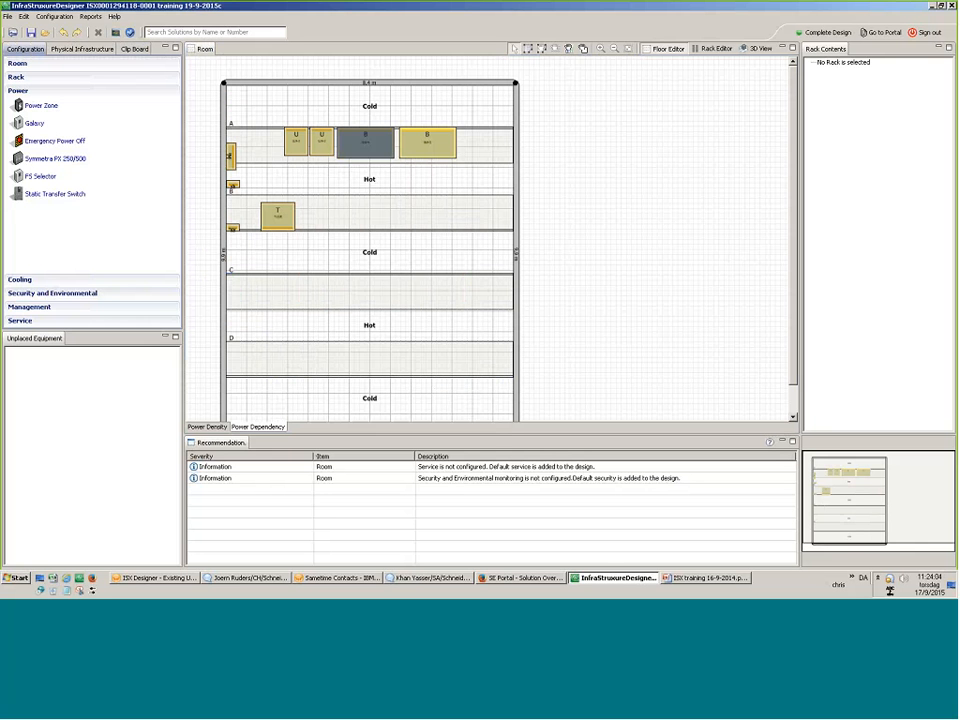
pyautogui.click(21, 321)
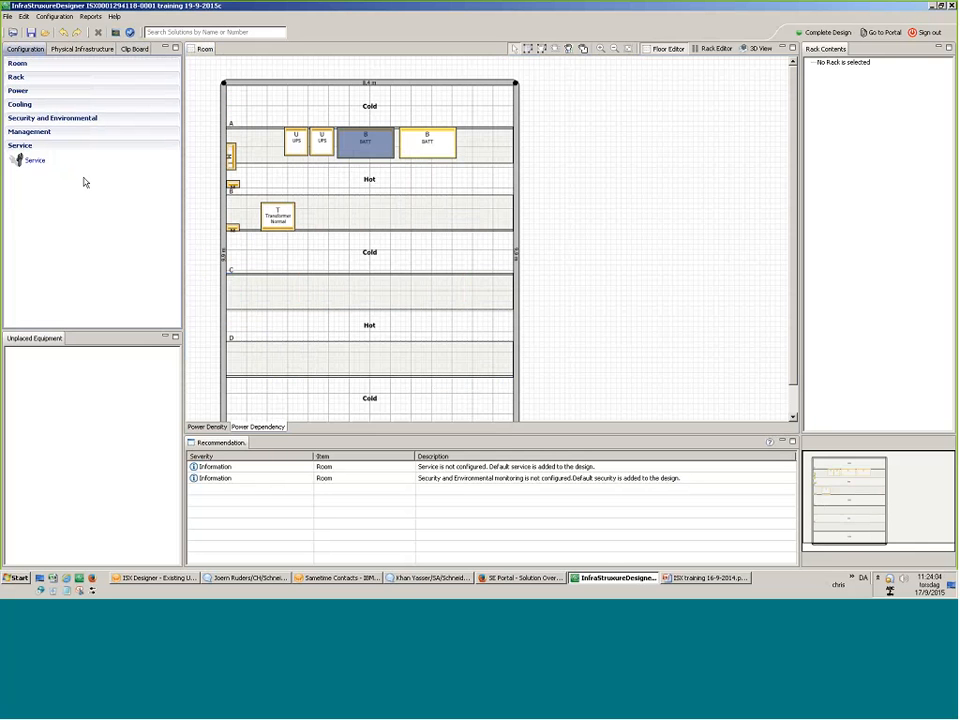
pyautogui.click(36, 160)
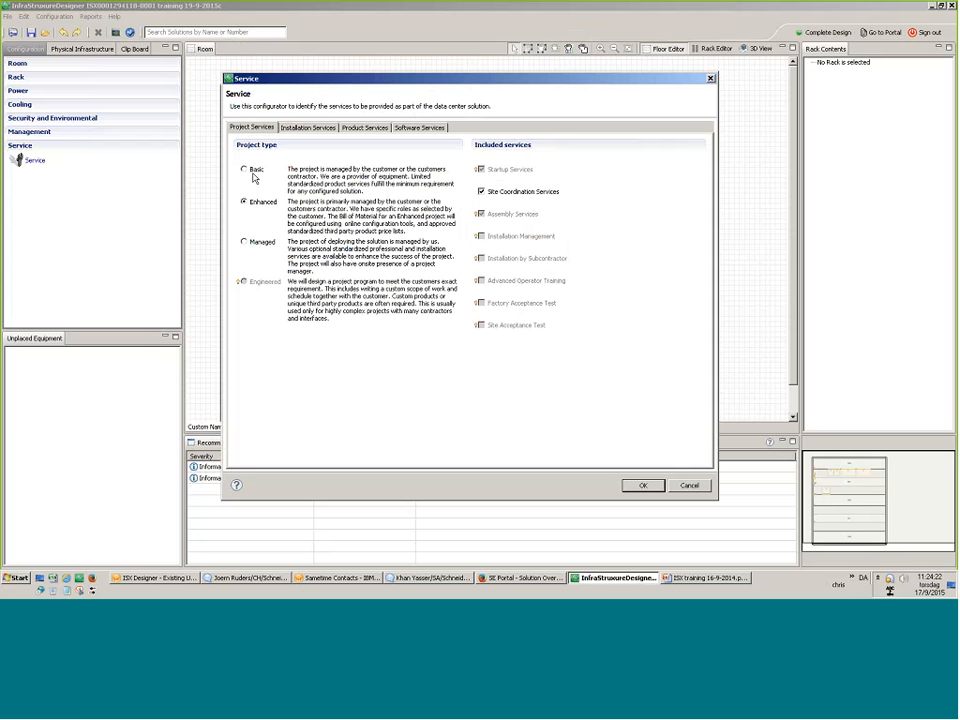
pyautogui.click(243, 169)
pyautogui.click(481, 192)
# Switch the installation service schedule to 7 x 24 and back to 5 x 8, then view Product Services.
pyautogui.click(310, 128)
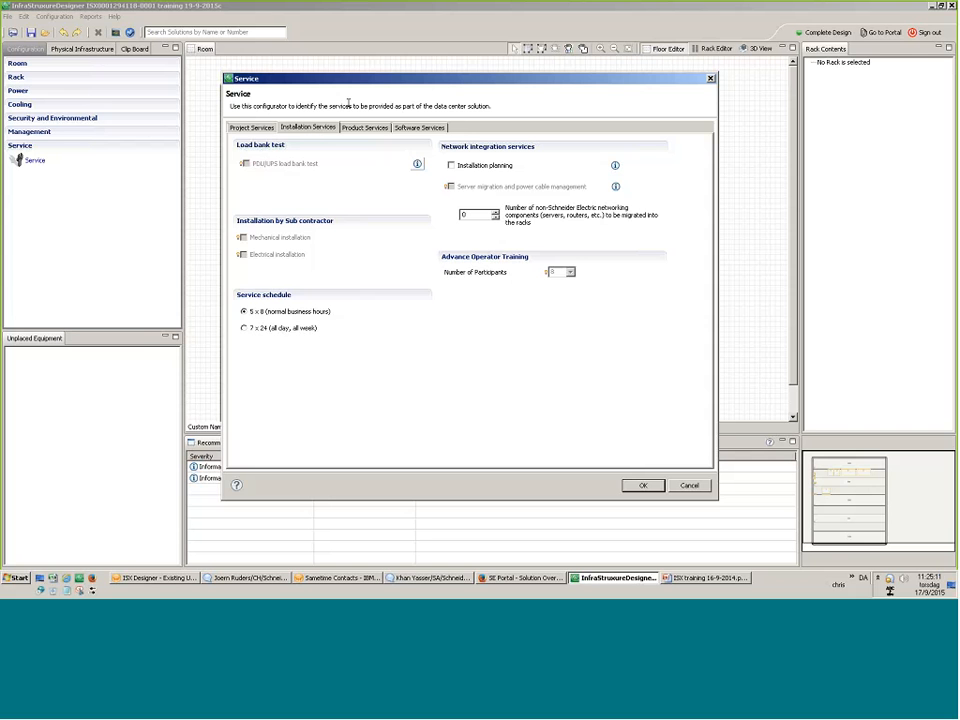
pyautogui.click(262, 330)
pyautogui.click(257, 313)
pyautogui.click(366, 128)
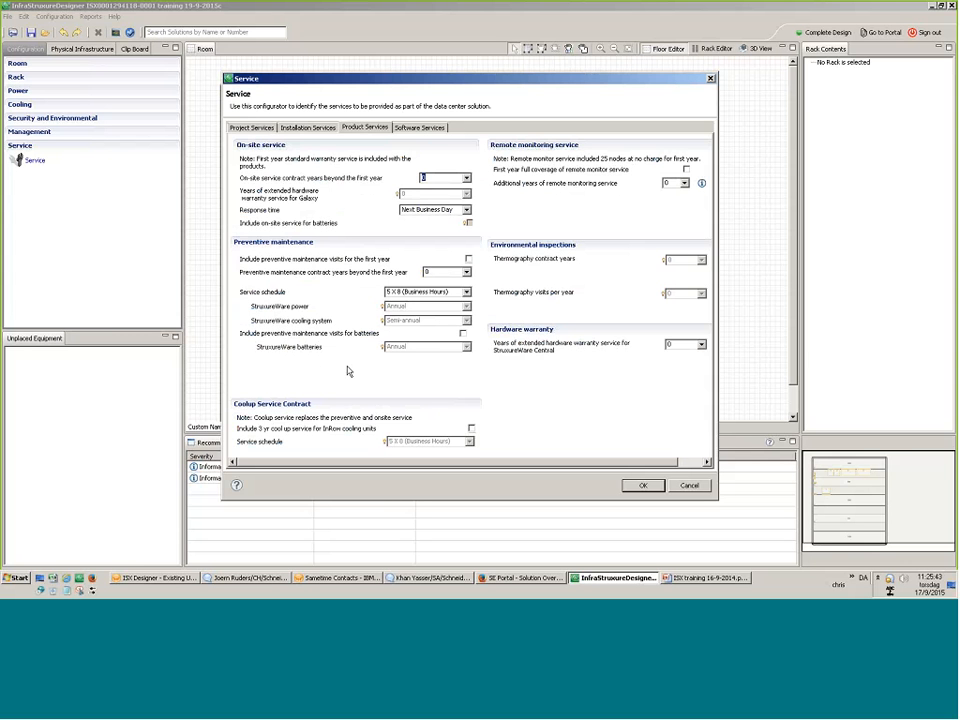
# Review hardware warranty and remote monitoring years and Software Services, then bring up the Reports menu.
pyautogui.press('Tab')
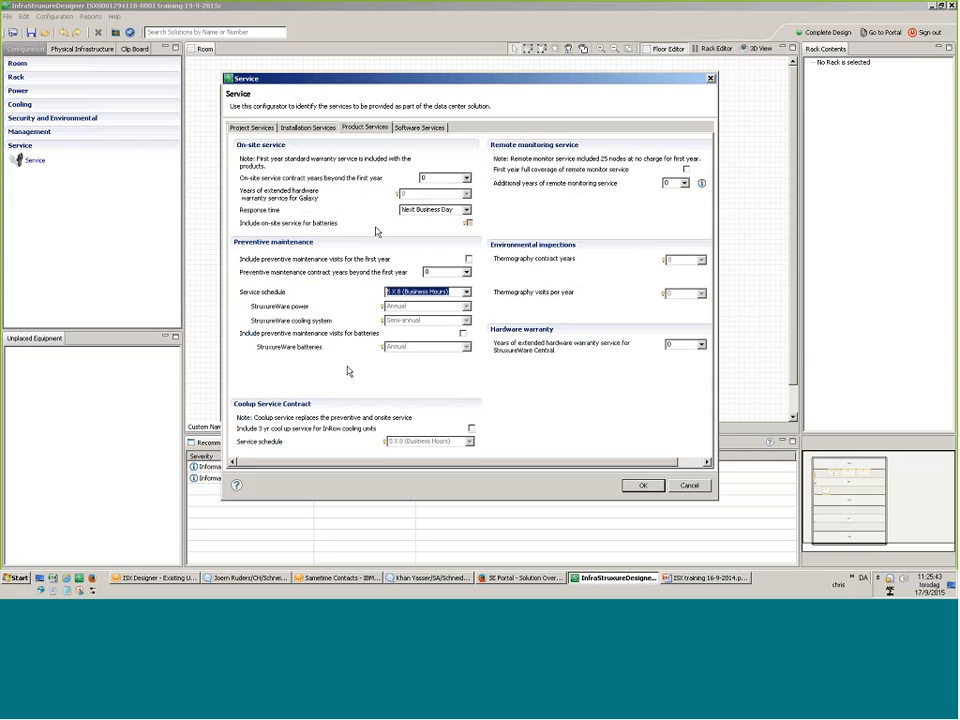
pyautogui.click(702, 344)
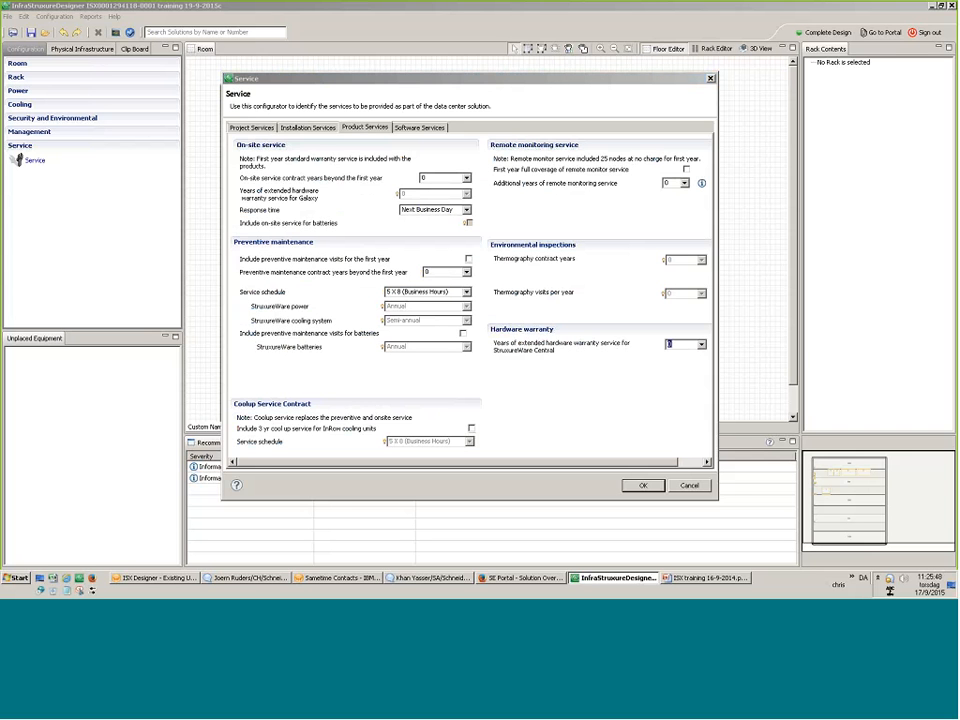
pyautogui.click(684, 183)
pyautogui.click(420, 128)
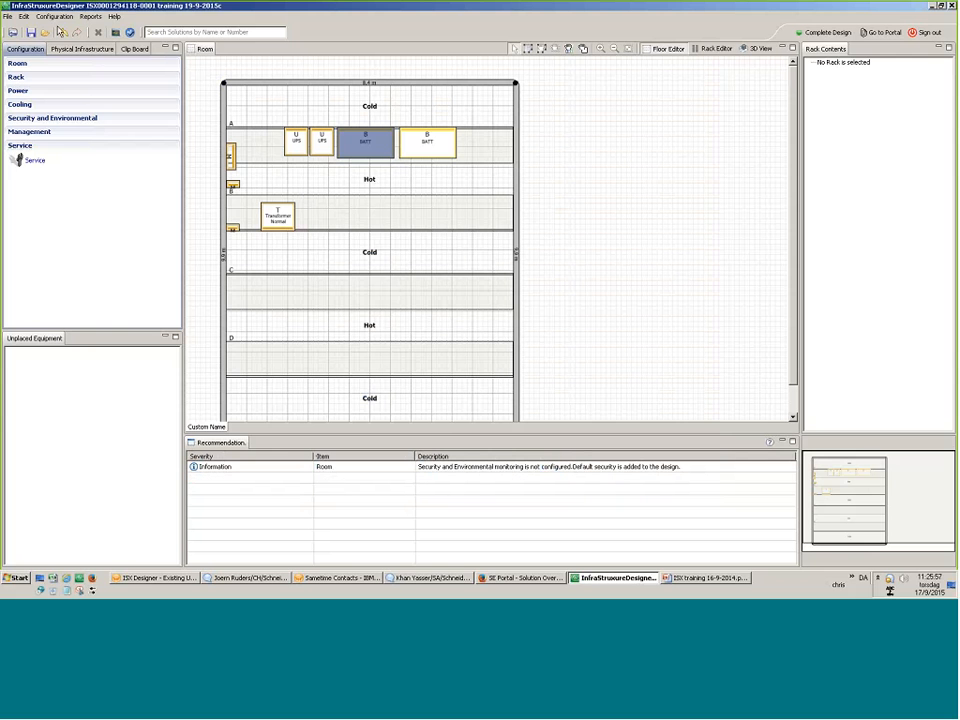
pyautogui.click(88, 17)
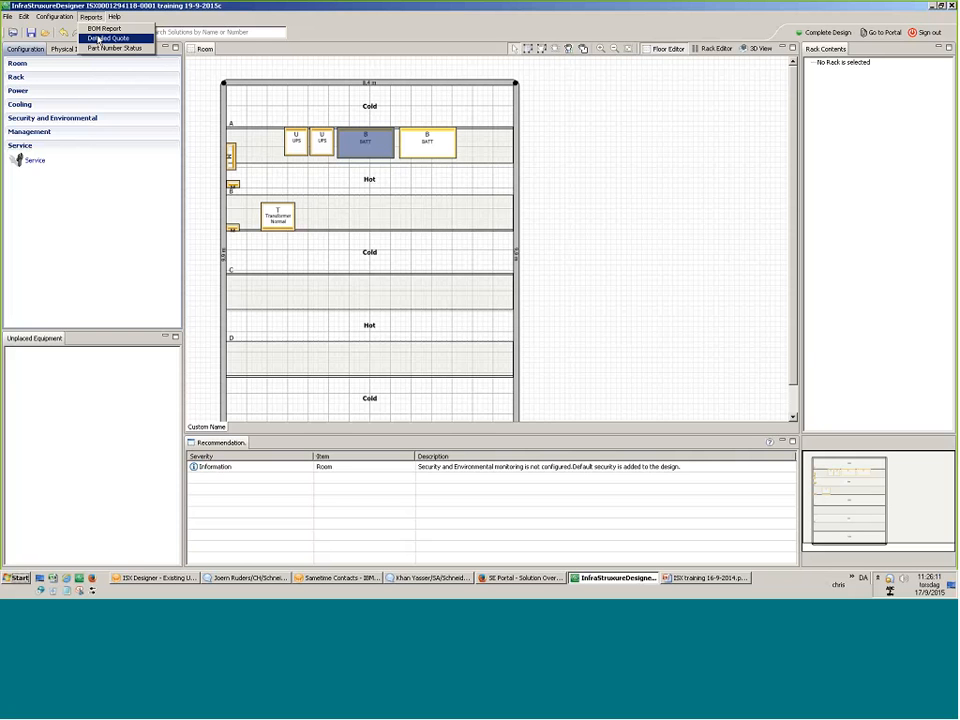
pyautogui.click(99, 38)
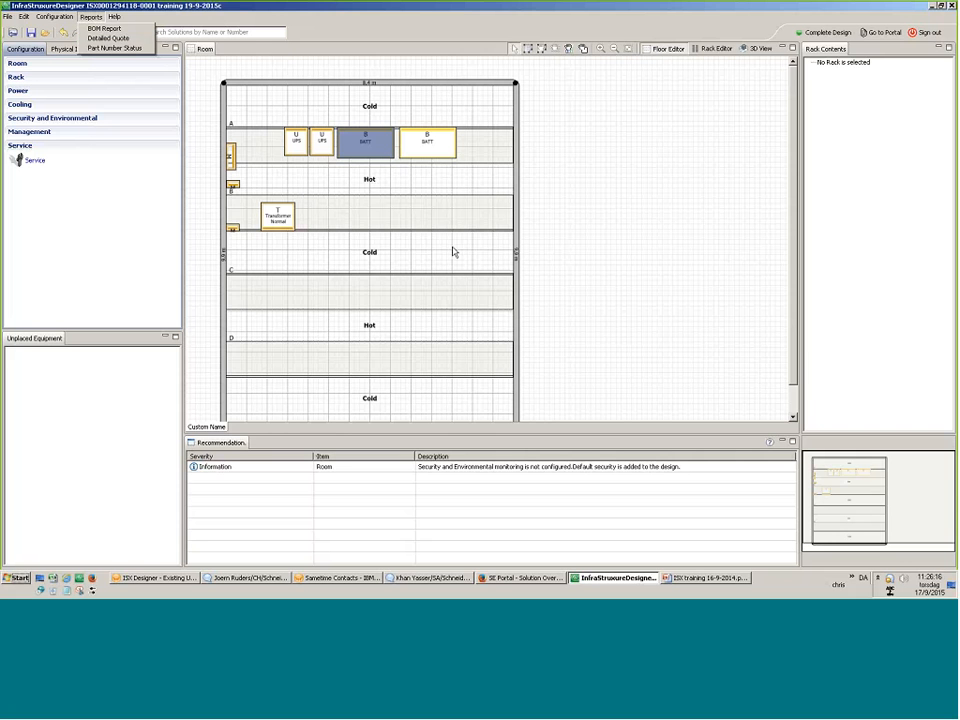
pyautogui.click(427, 270)
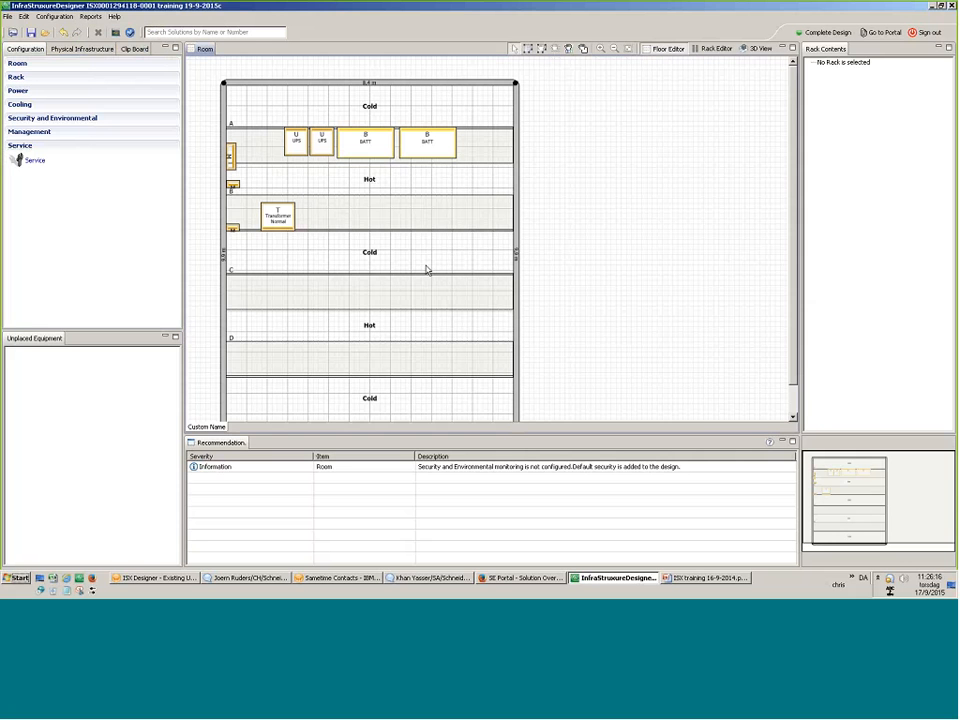
pyautogui.click(759, 48)
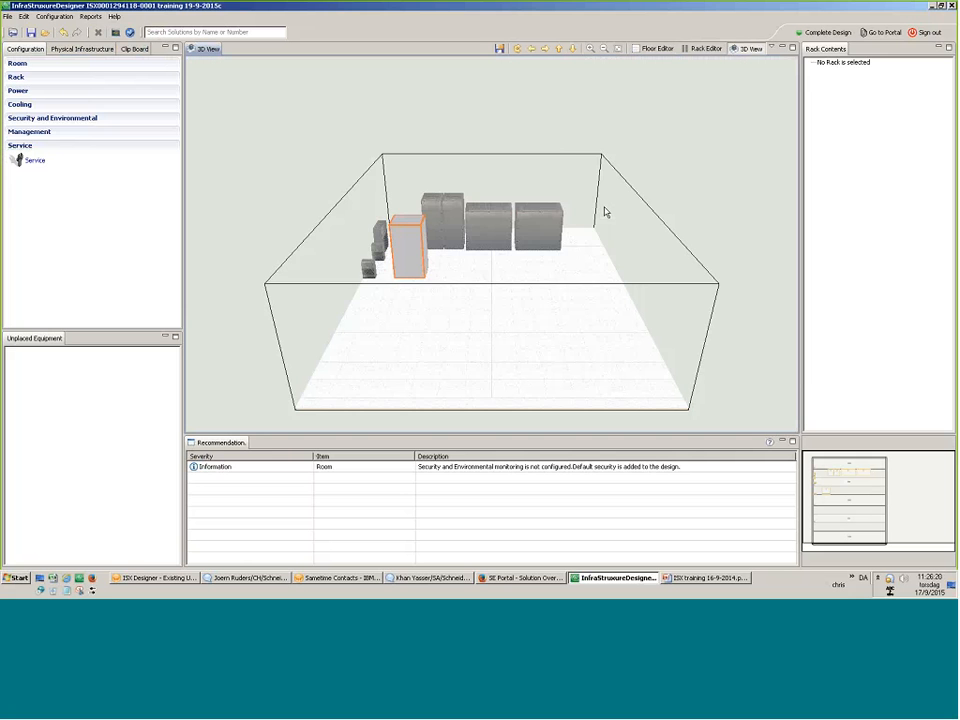
pyautogui.moveTo(604, 210); pyautogui.dragTo(313, 259)
pyautogui.scroll(3, 588, 281)
pyautogui.scroll(2, 588, 283)
pyautogui.moveTo(588, 283); pyautogui.dragTo(585, 323)
pyautogui.scroll(3, 539, 316)
pyautogui.scroll(-3, 464, 372)
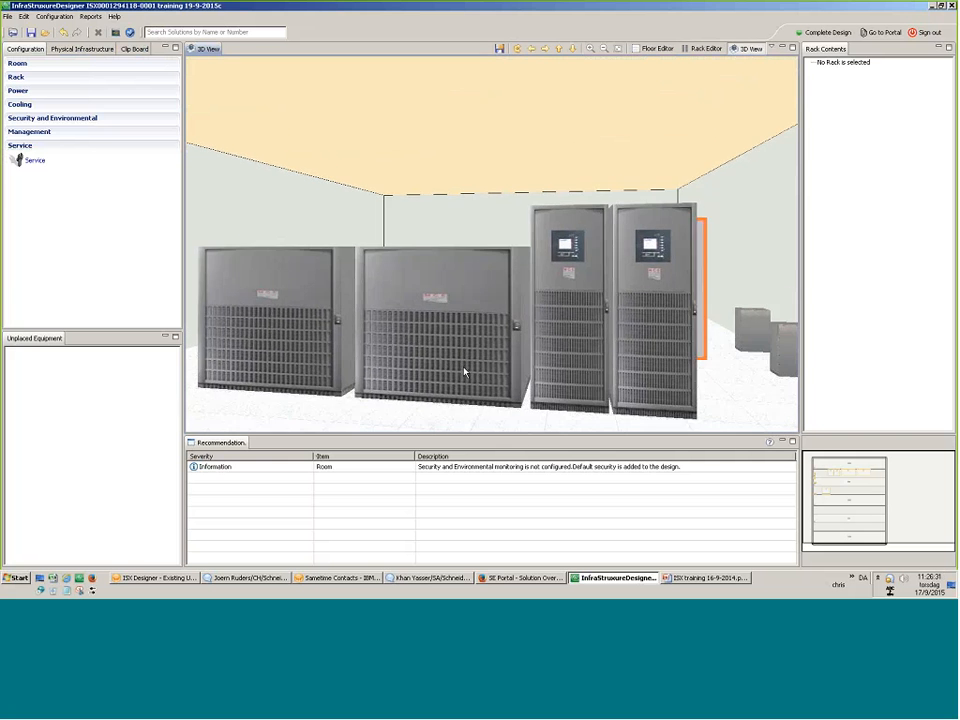
pyautogui.moveTo(465, 371); pyautogui.dragTo(641, 332)
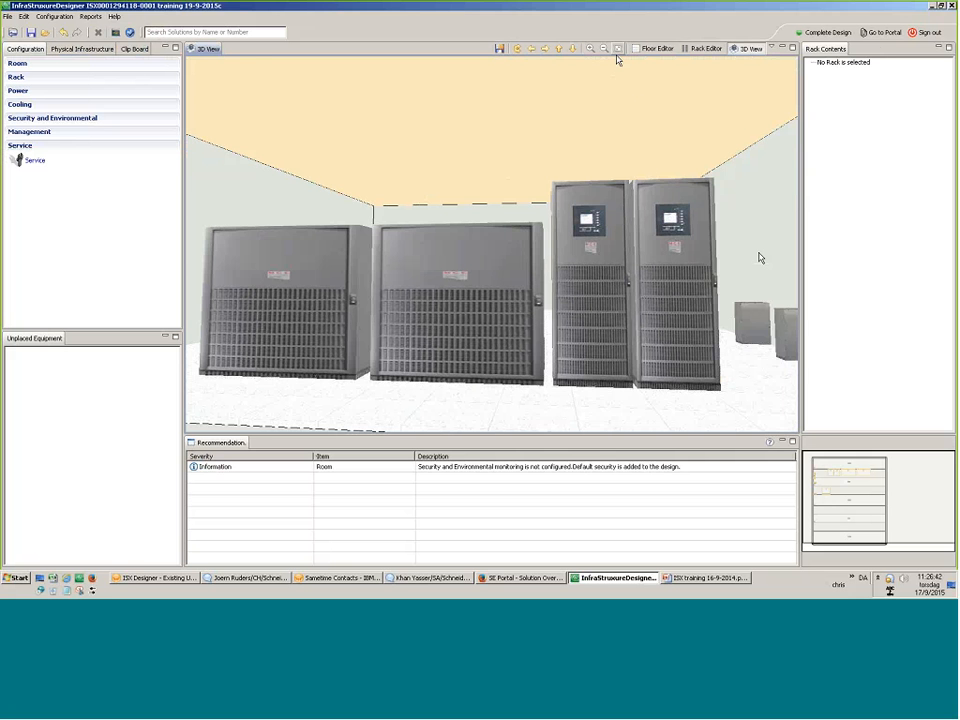
pyautogui.click(655, 48)
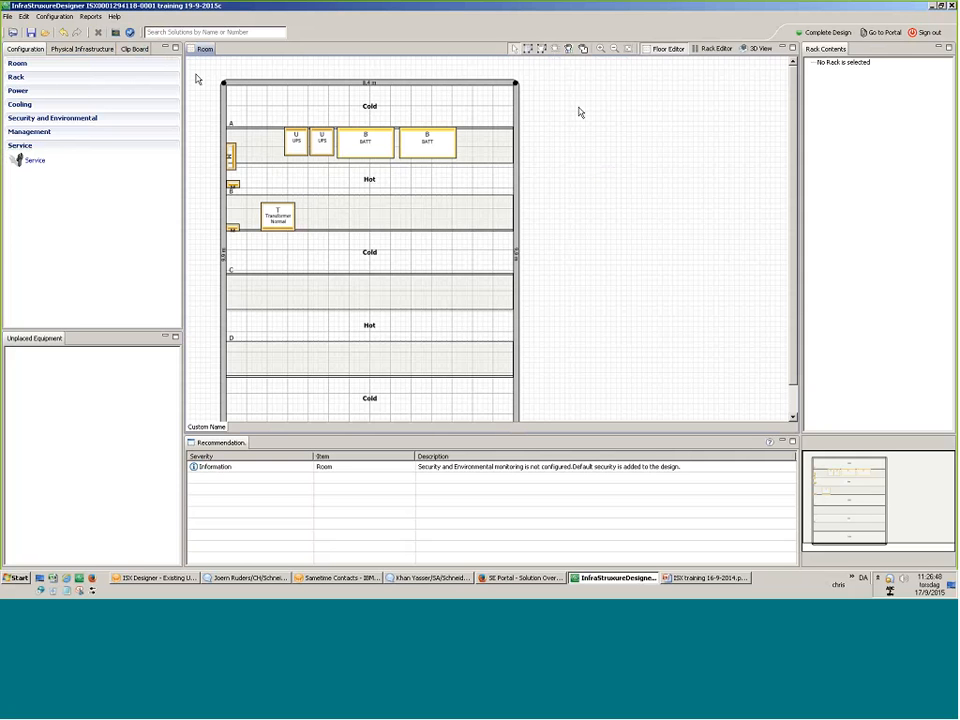
# Save the solution to the Design Portal with Ctrl+S and open it in the portal.
pyautogui.hotkey('ctrl', 's')
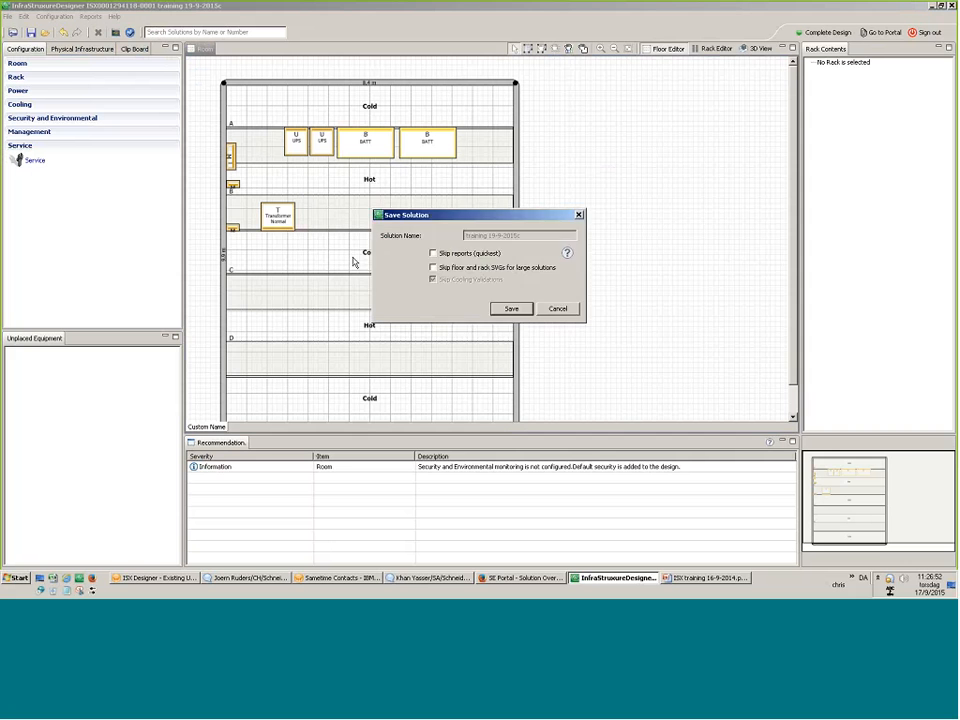
pyautogui.click(508, 306)
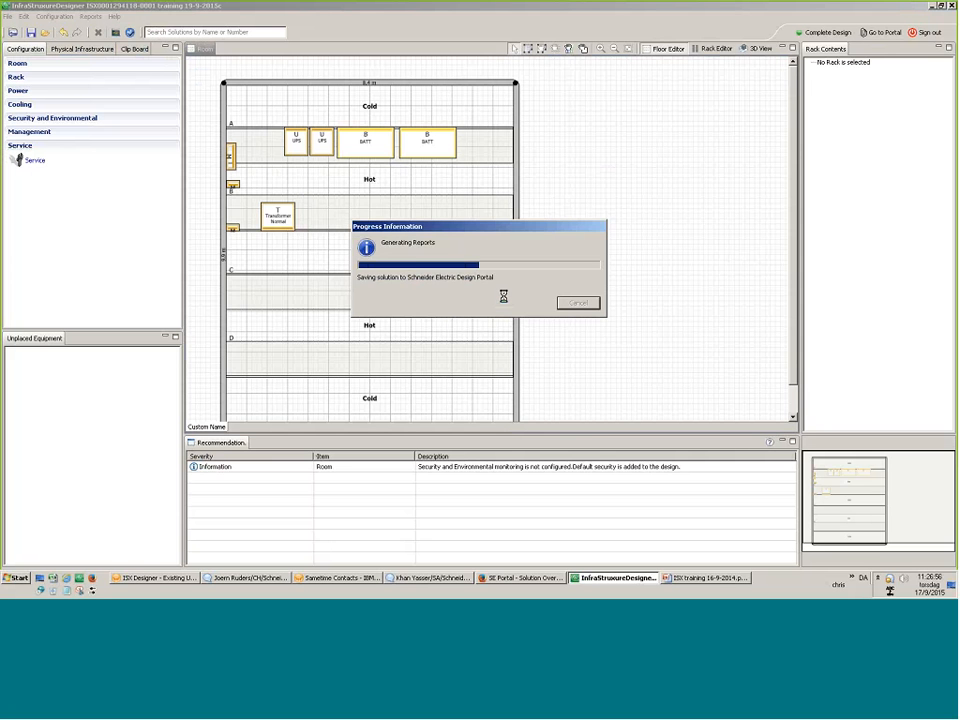
pyautogui.click(518, 325)
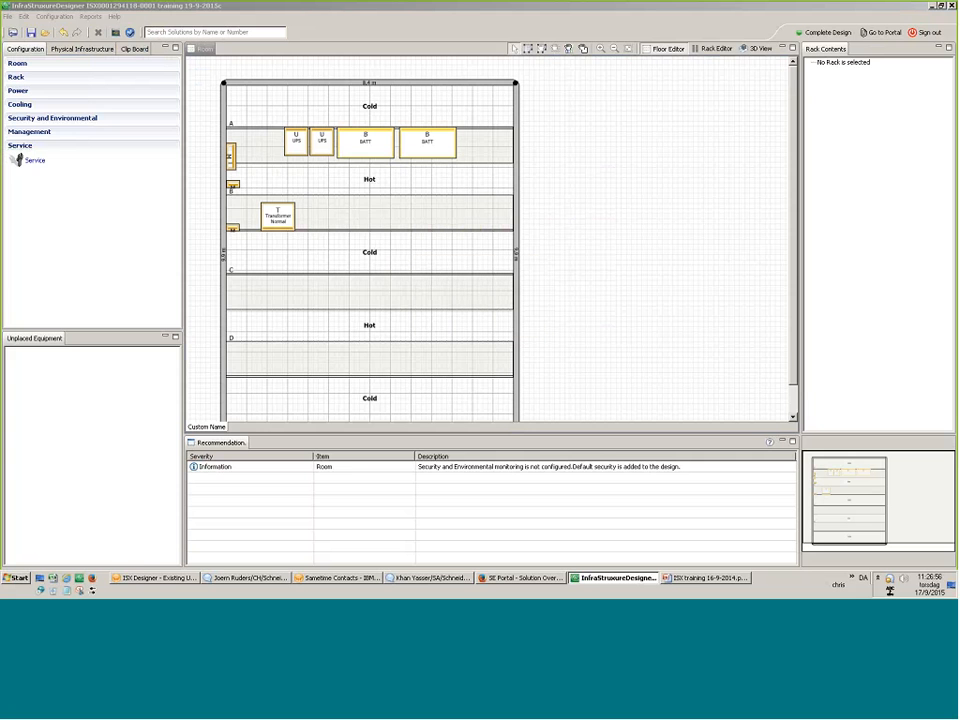
pyautogui.click(870, 32)
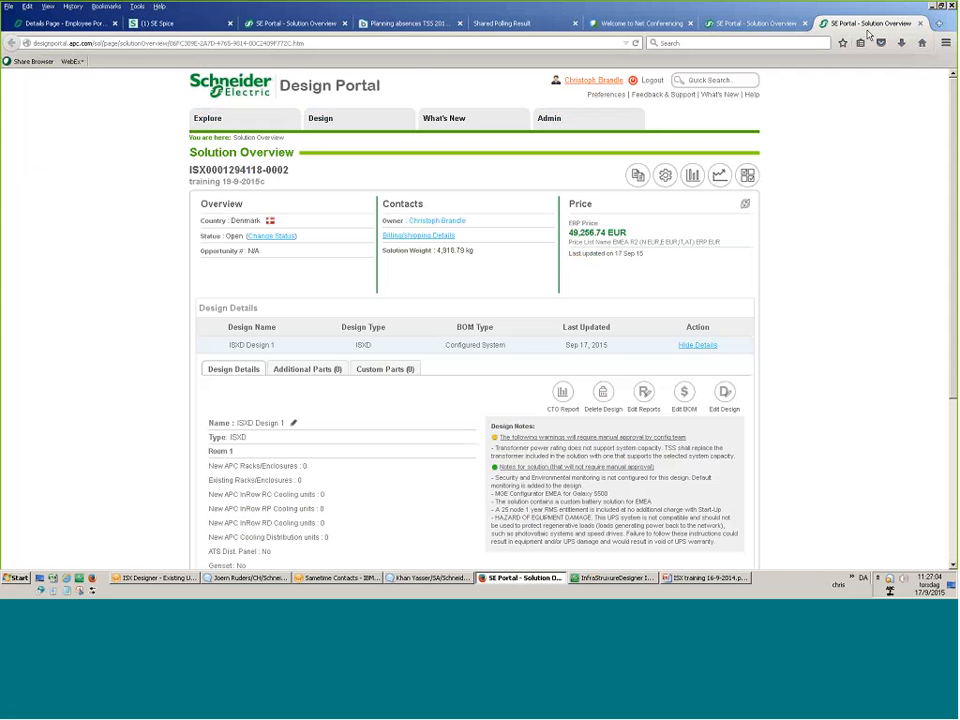
# Scroll the Solution Overview, highlight the transformer warning in Design Notes, then open the CTO Report.
pyautogui.scroll(-4, 591, 279)
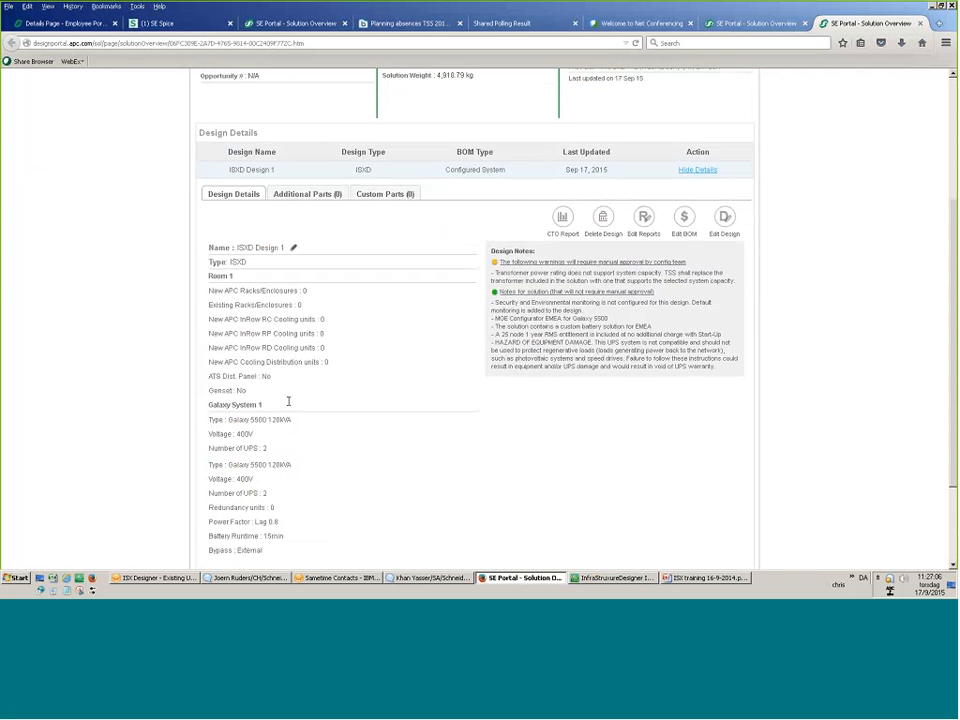
pyautogui.scroll(-1, 288, 401)
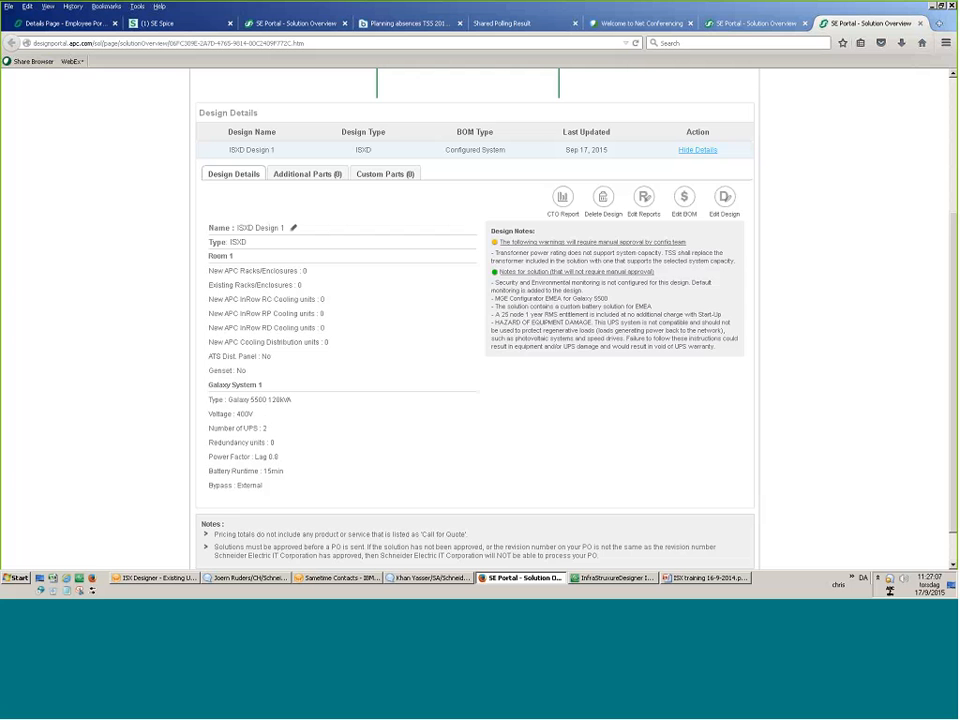
pyautogui.moveTo(737, 261); pyautogui.dragTo(494, 254)
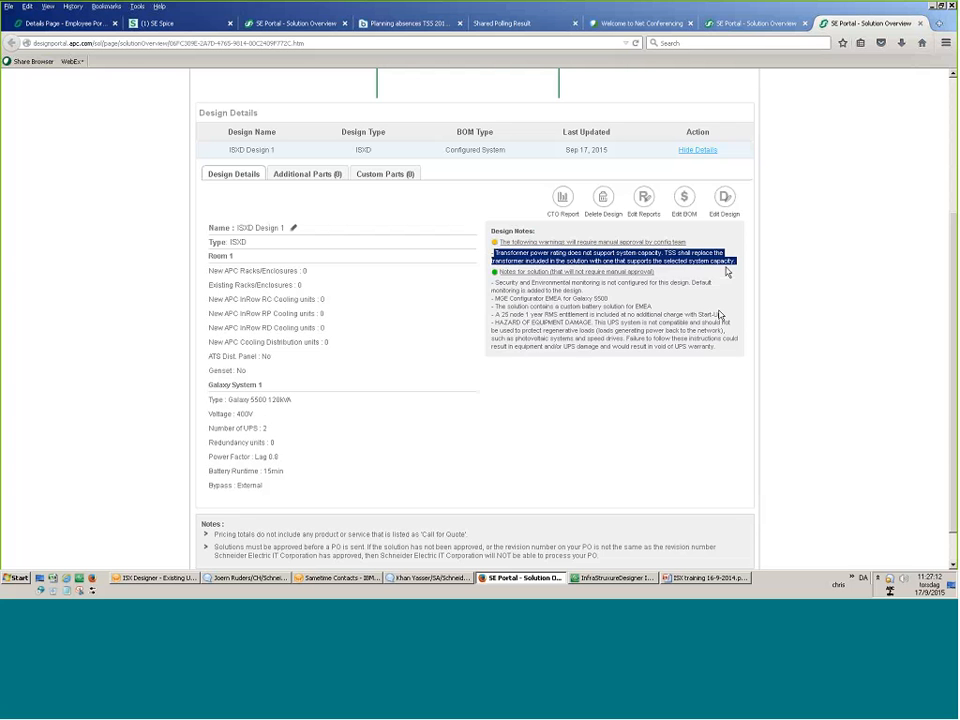
pyautogui.moveTo(727, 272); pyautogui.dragTo(502, 276)
pyautogui.click(683, 454)
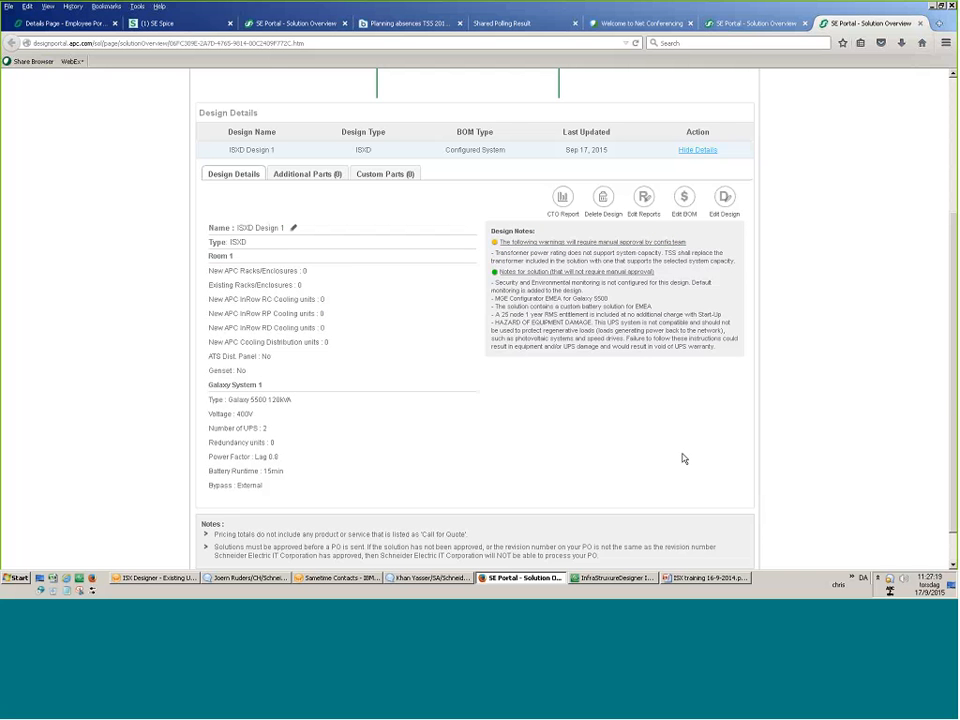
pyautogui.scroll(1, 683, 454)
pyautogui.scroll(3, 683, 458)
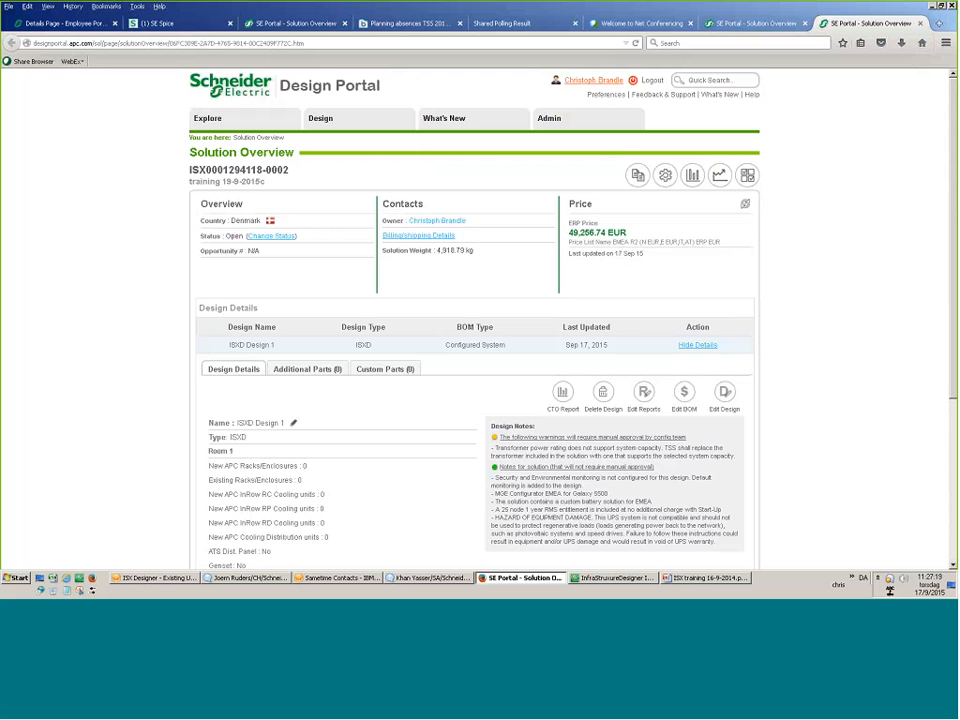
pyautogui.click(562, 395)
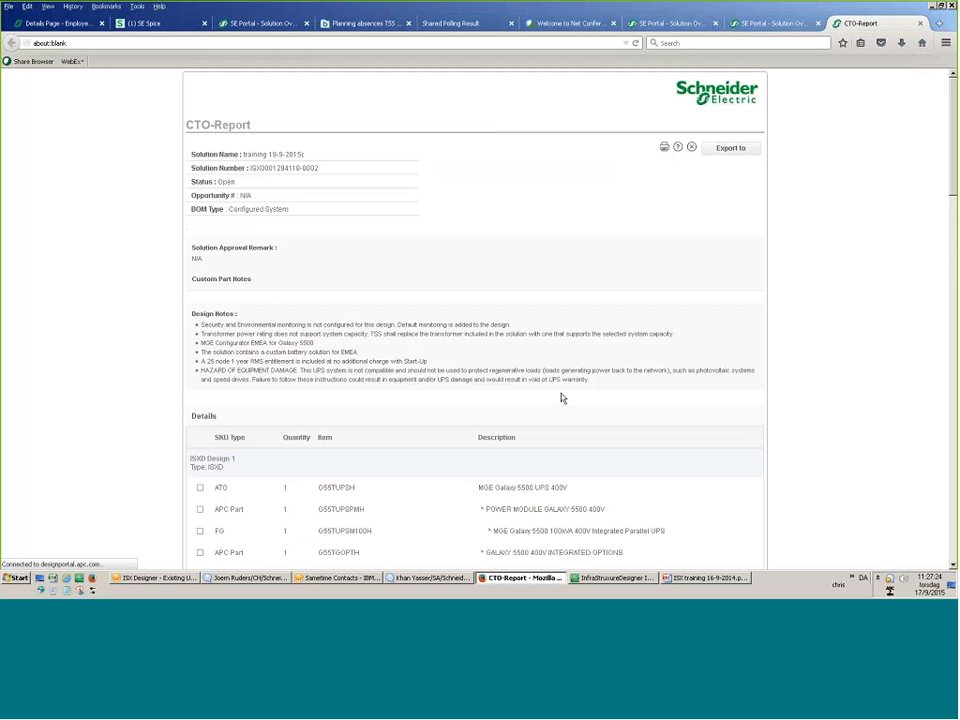
# Highlight the first UPS's part numbers, including G55TUPSM100H, G55TUPSH and G55TGOPTH.
pyautogui.scroll(-5, 452, 321)
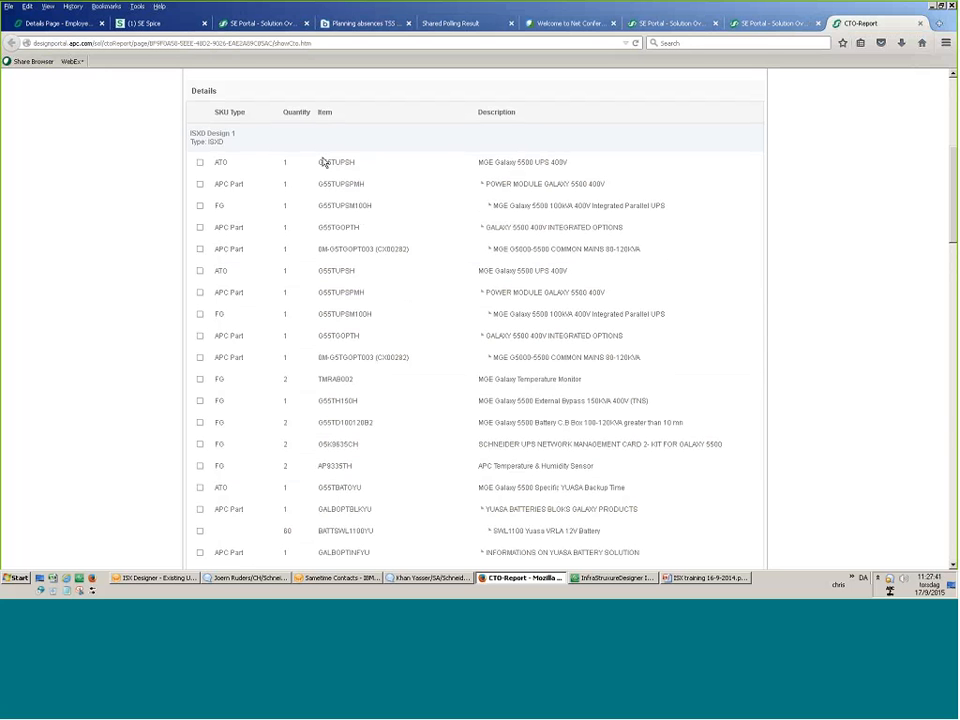
pyautogui.moveTo(214, 206); pyautogui.dragTo(666, 206)
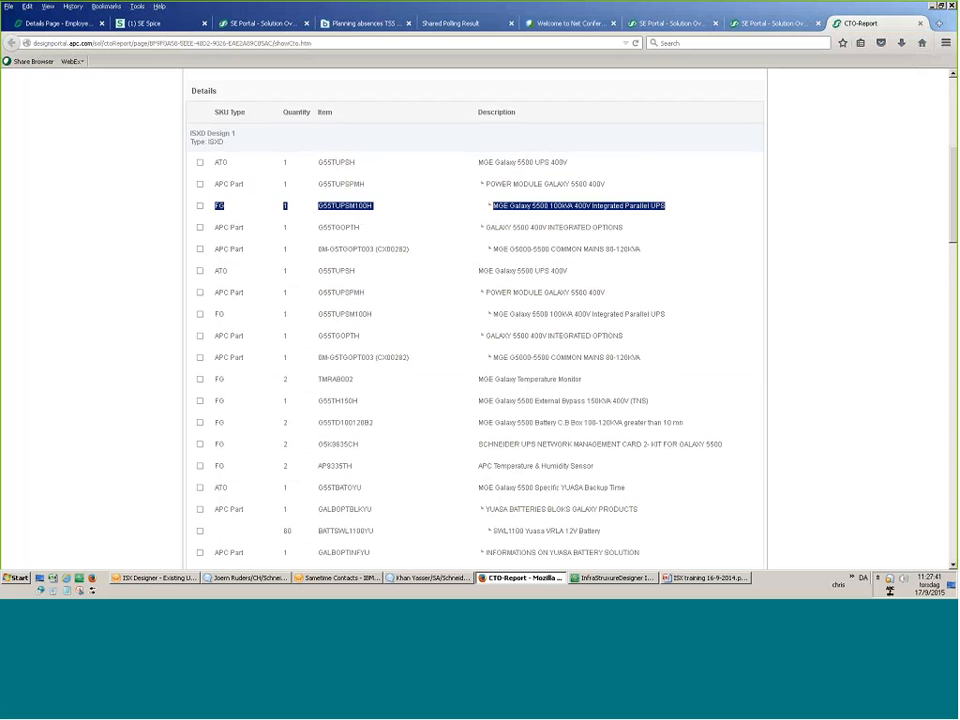
pyautogui.click(316, 170)
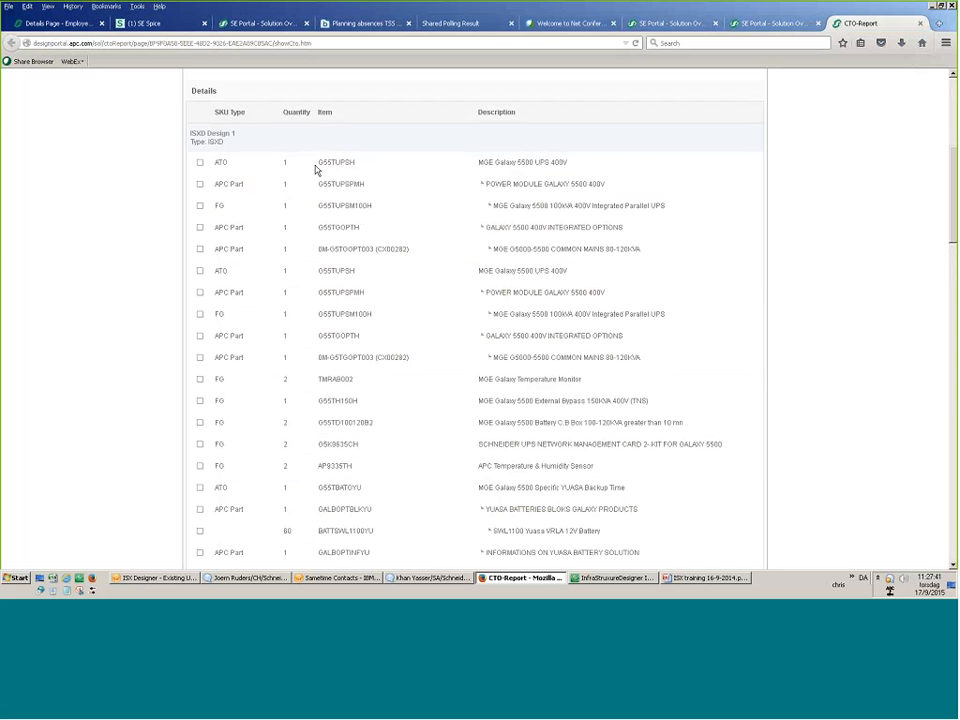
pyautogui.moveTo(317, 163); pyautogui.dragTo(326, 229)
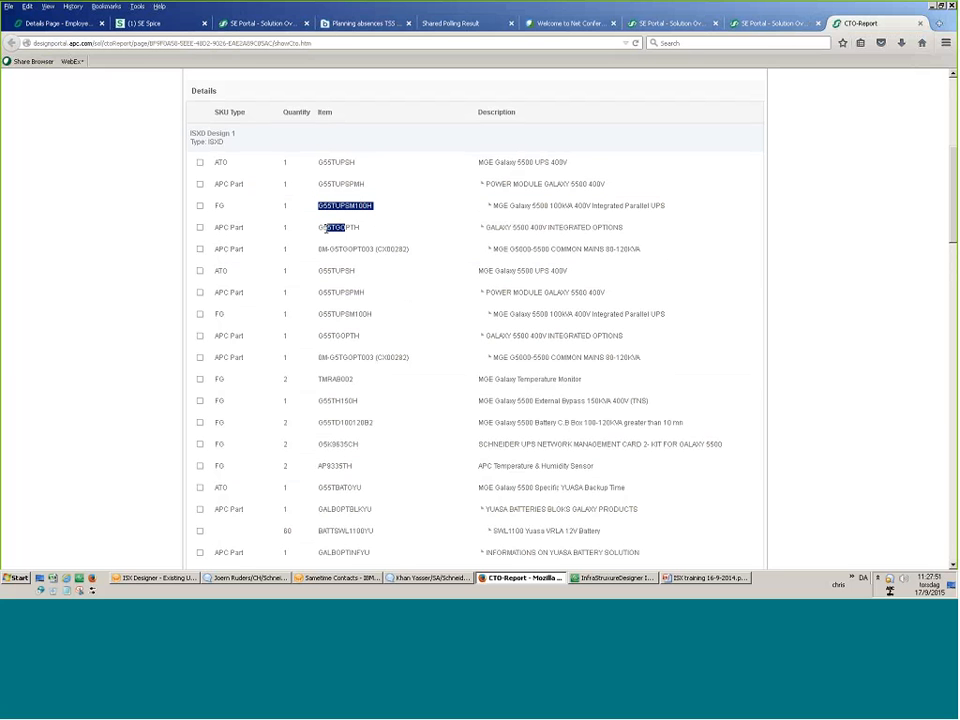
pyautogui.doubleClick(320, 230)
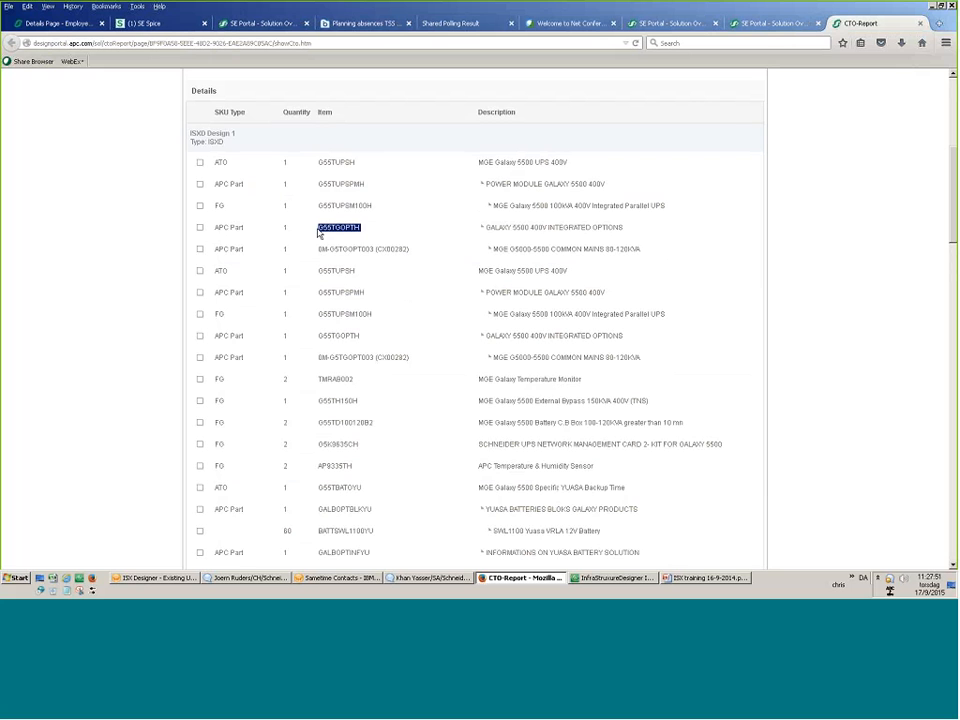
pyautogui.moveTo(403, 251); pyautogui.dragTo(321, 253)
pyautogui.click(321, 254)
pyautogui.moveTo(387, 256); pyautogui.dragTo(203, 165)
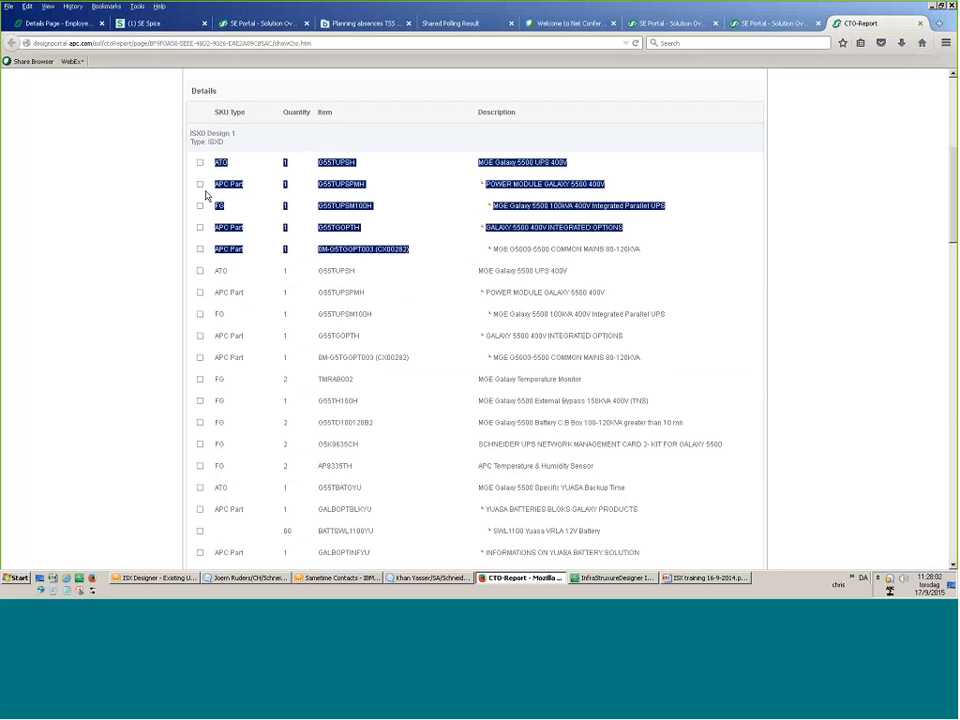
pyautogui.click(260, 386)
# Highlight further parts: TMRAB002, external bypass, battery breaker box, AP9335TH, Yuasa backup time, and GALBOPTBLKYU.
pyautogui.scroll(-1, 352, 333)
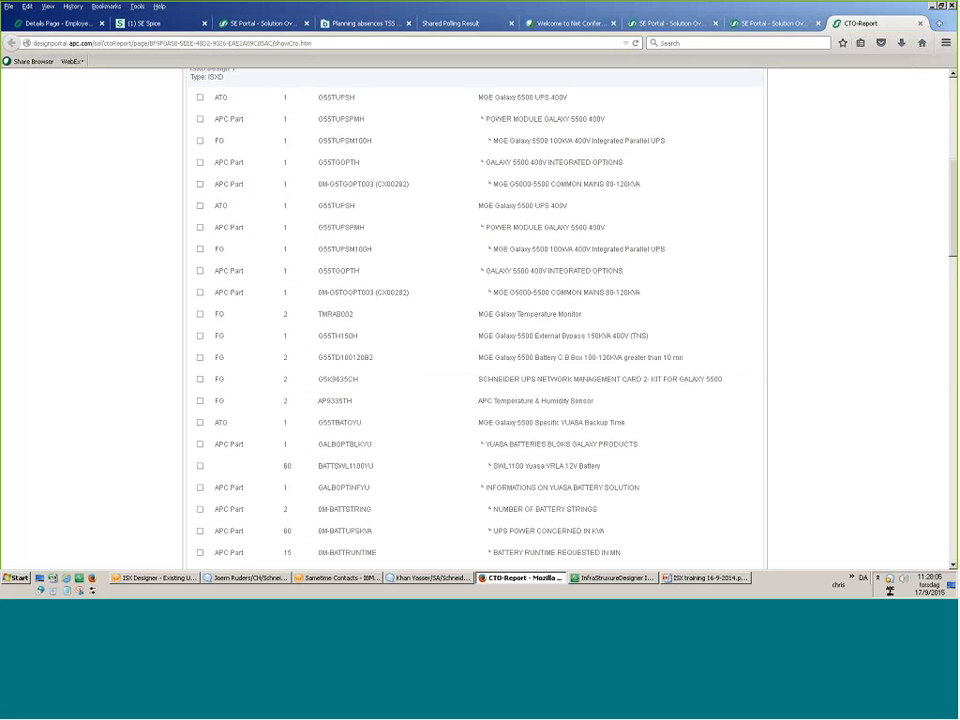
pyautogui.moveTo(331, 314); pyautogui.dragTo(362, 321)
pyautogui.scroll(-3, 363, 321)
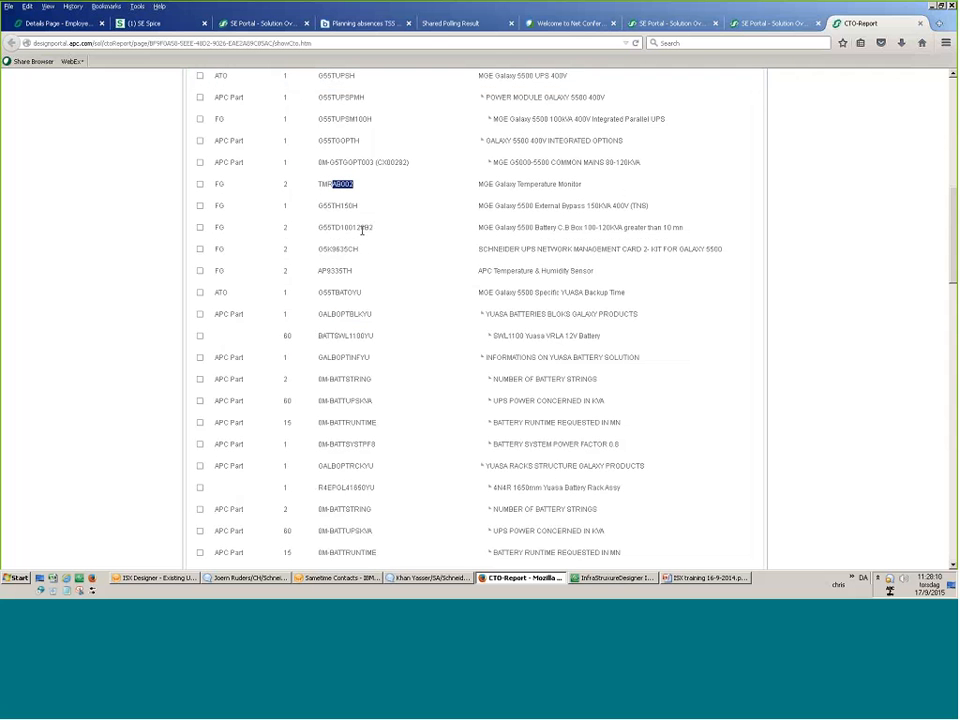
pyautogui.moveTo(359, 207); pyautogui.dragTo(332, 207)
pyautogui.moveTo(373, 229); pyautogui.dragTo(340, 230)
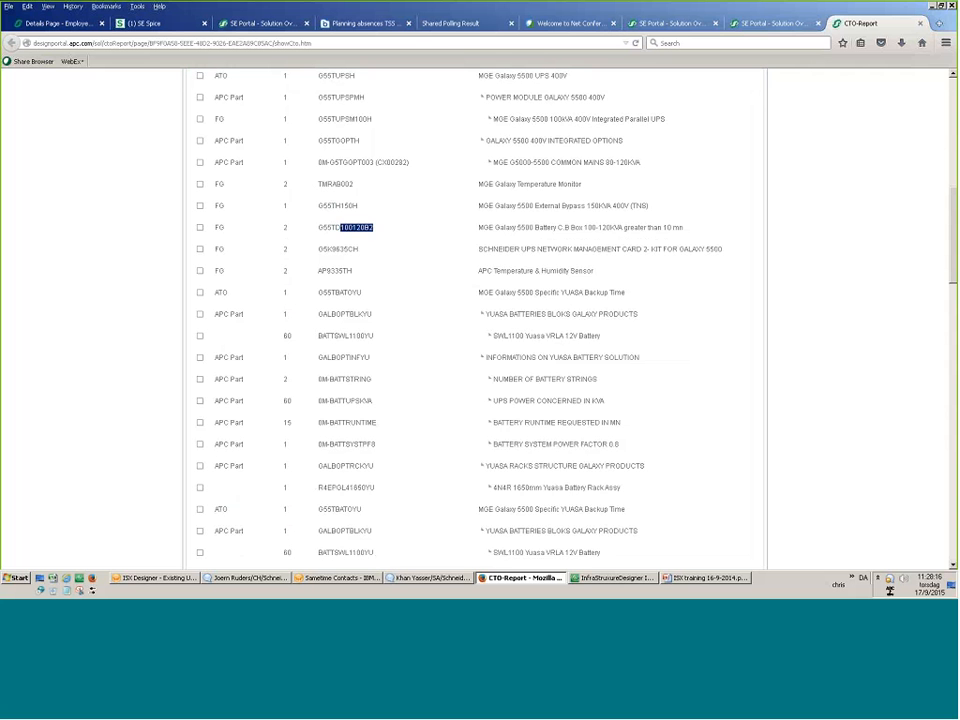
pyautogui.doubleClick(316, 271)
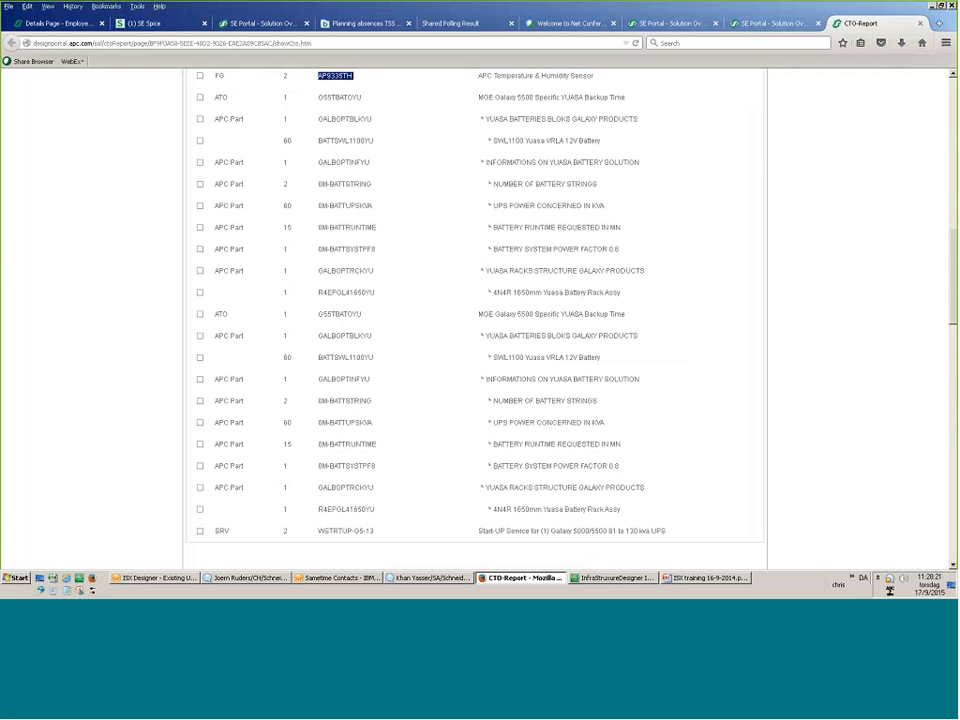
pyautogui.click(320, 97)
pyautogui.moveTo(320, 97); pyautogui.dragTo(382, 102)
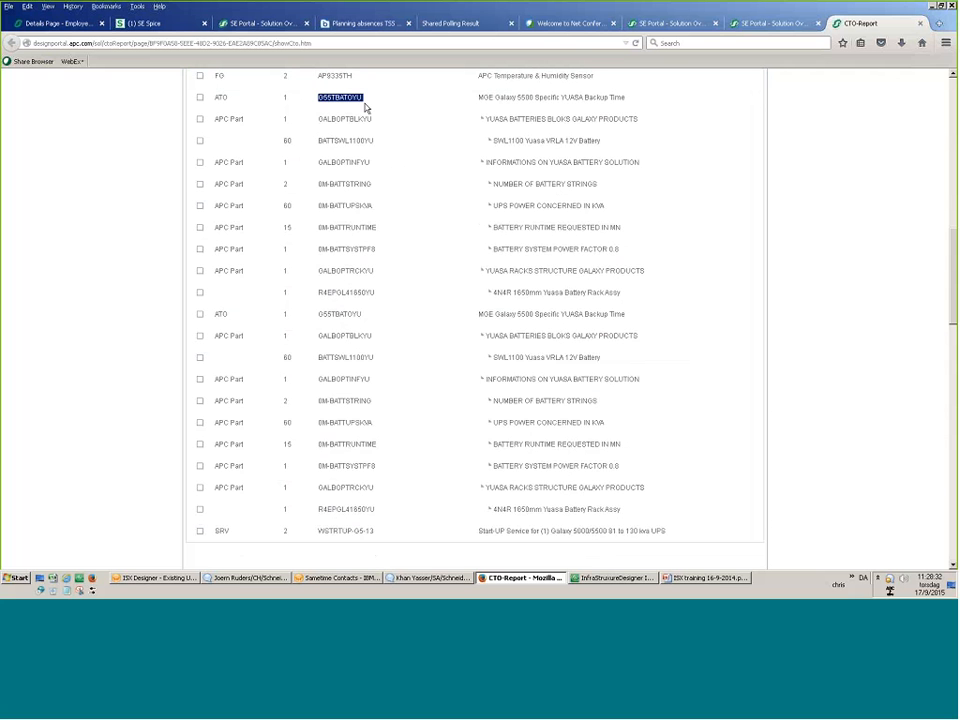
pyautogui.moveTo(372, 119); pyautogui.dragTo(318, 119)
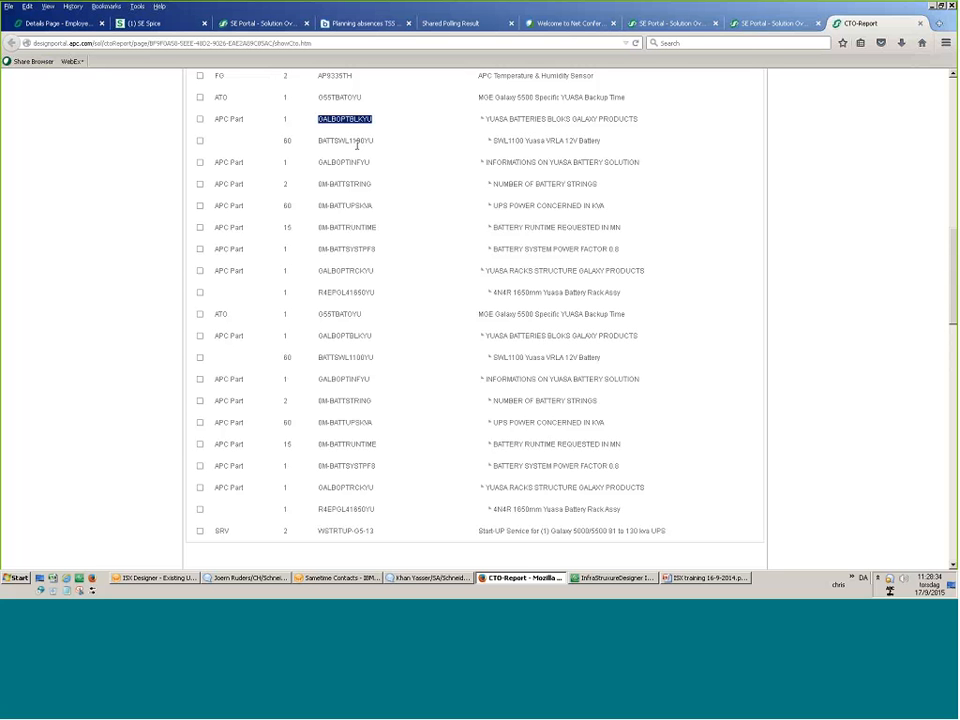
# Highlight the Yuasa battery rack part number in the CTO report.
pyautogui.keyDown('ctrl'); pyautogui.doubleClick(346, 292); pyautogui.keyUp('ctrl')
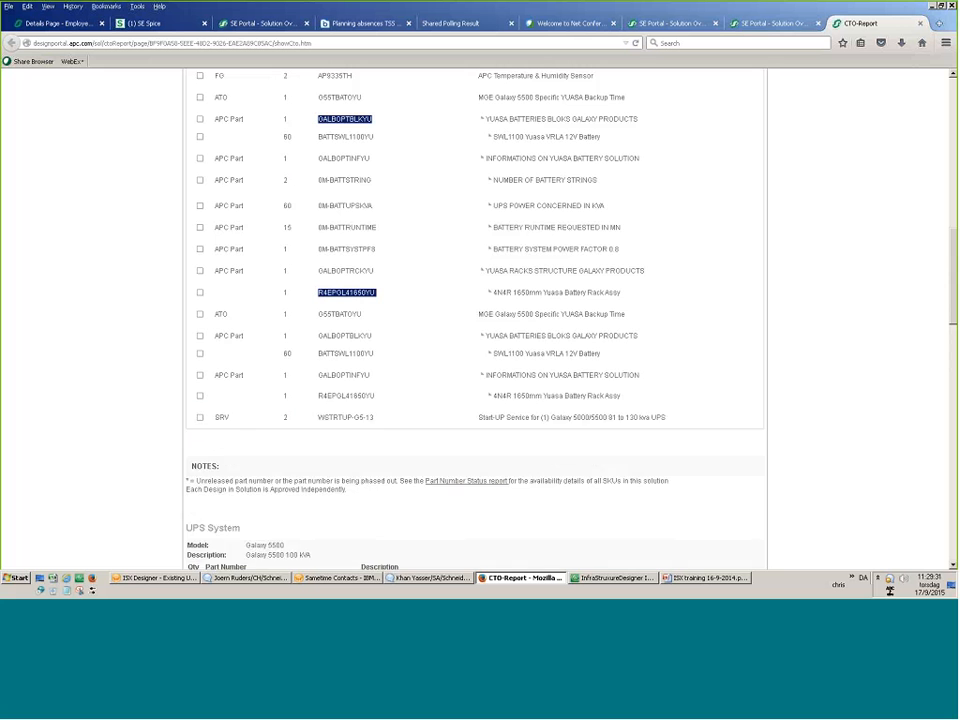
pyautogui.scroll(-5, 400, 294)
pyautogui.scroll(1, 396, 296)
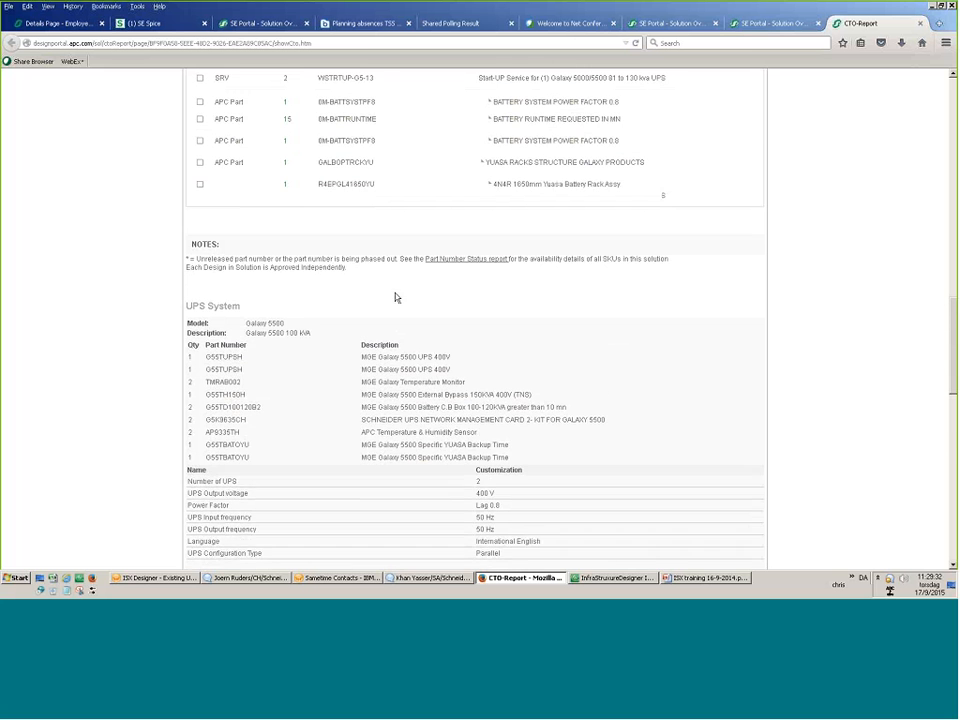
pyautogui.moveTo(376, 204); pyautogui.dragTo(318, 204)
# Review the rest of the CTO report, then start adding part ar8136 as an additional part.
pyautogui.scroll(-5, 327, 253)
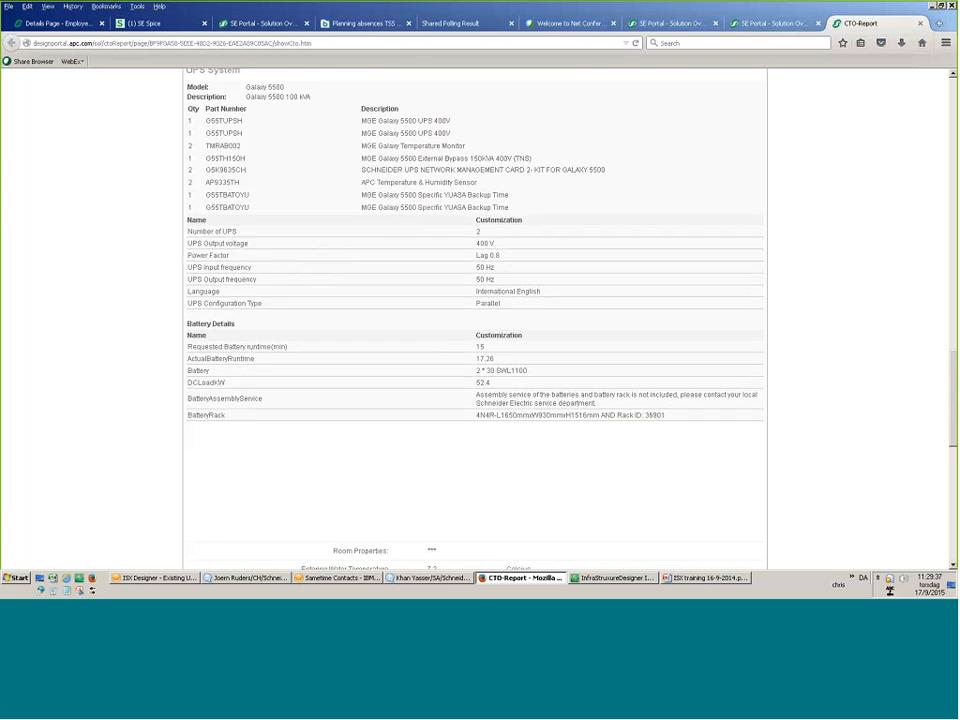
pyautogui.scroll(-4, 647, 506)
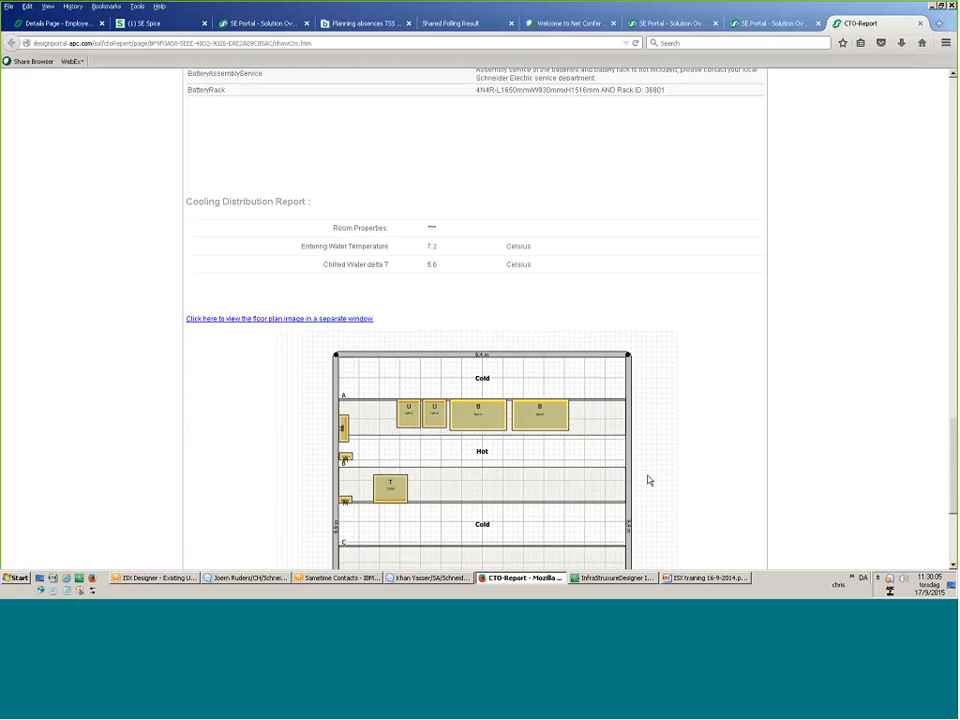
pyautogui.scroll(10, 572, 489)
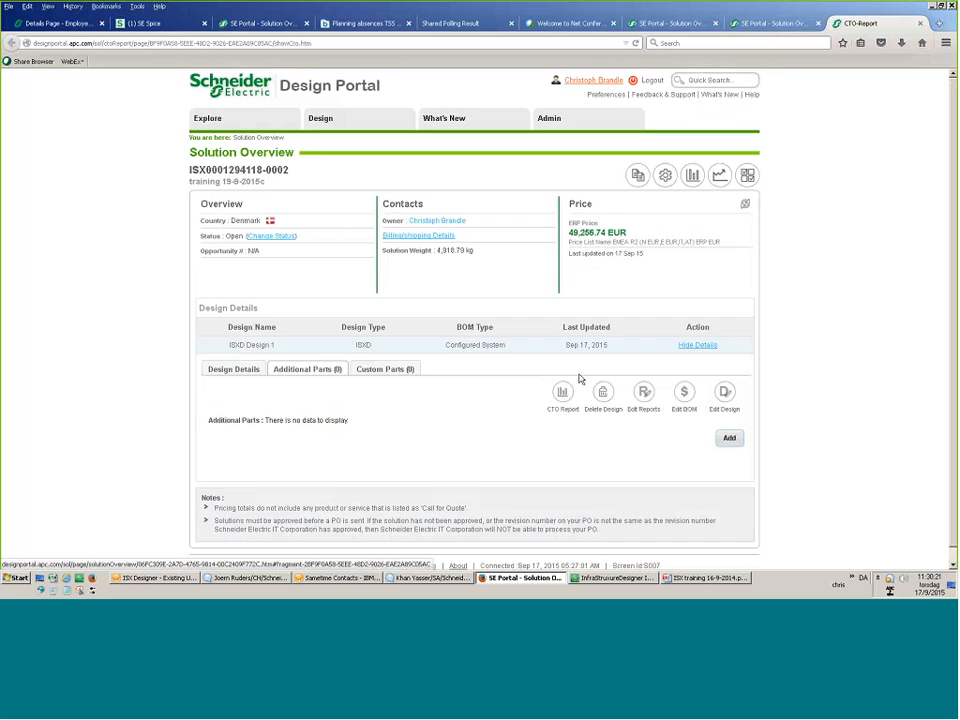
pyautogui.click(724, 436)
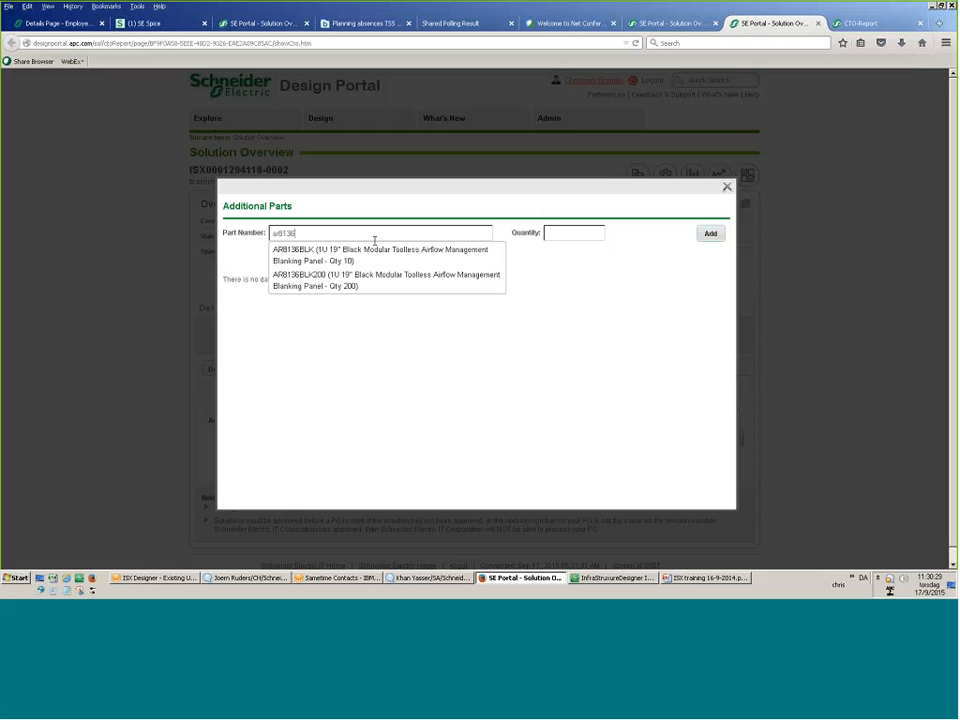
# Dismiss Additional Parts without adding a part, then review the solution's Notification and History tabs.
pyautogui.click(727, 187)
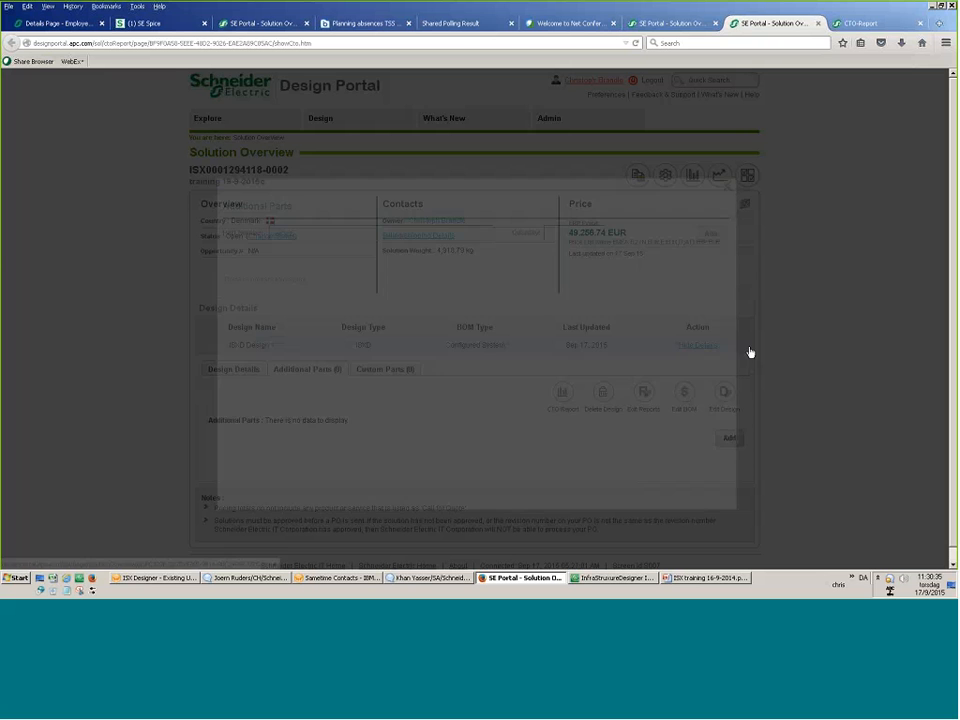
pyautogui.click(665, 176)
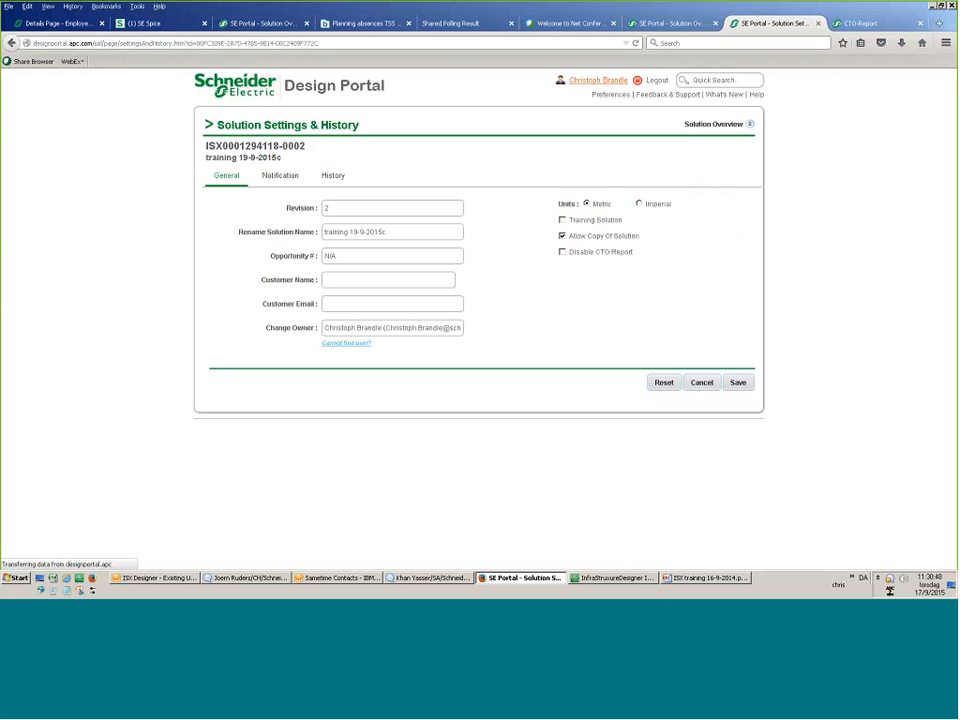
pyautogui.tripleClick(392, 327)
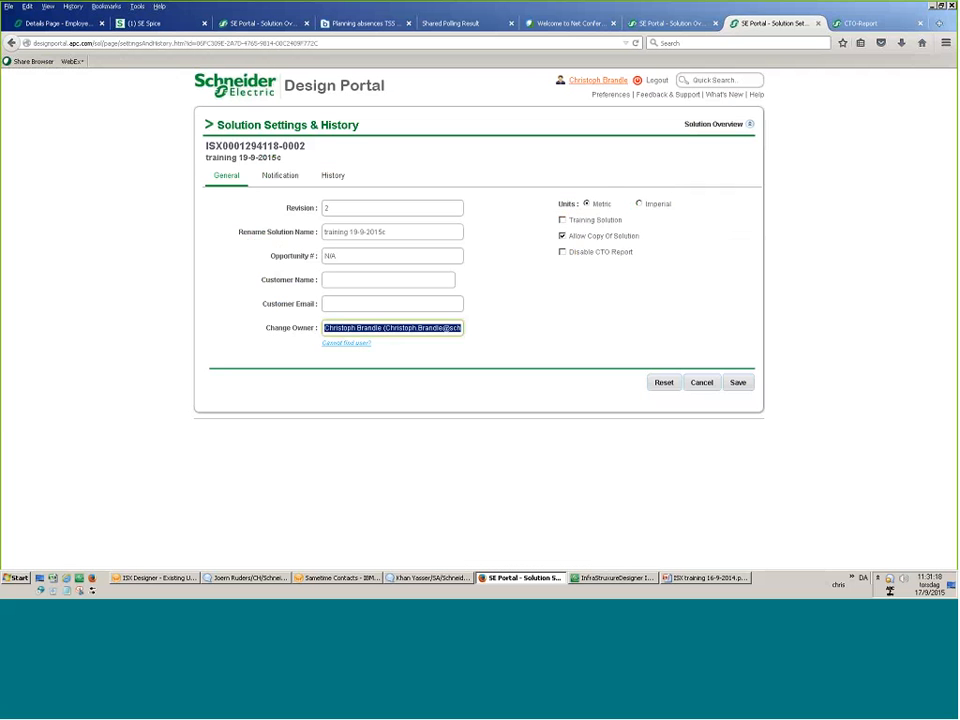
pyautogui.click(280, 175)
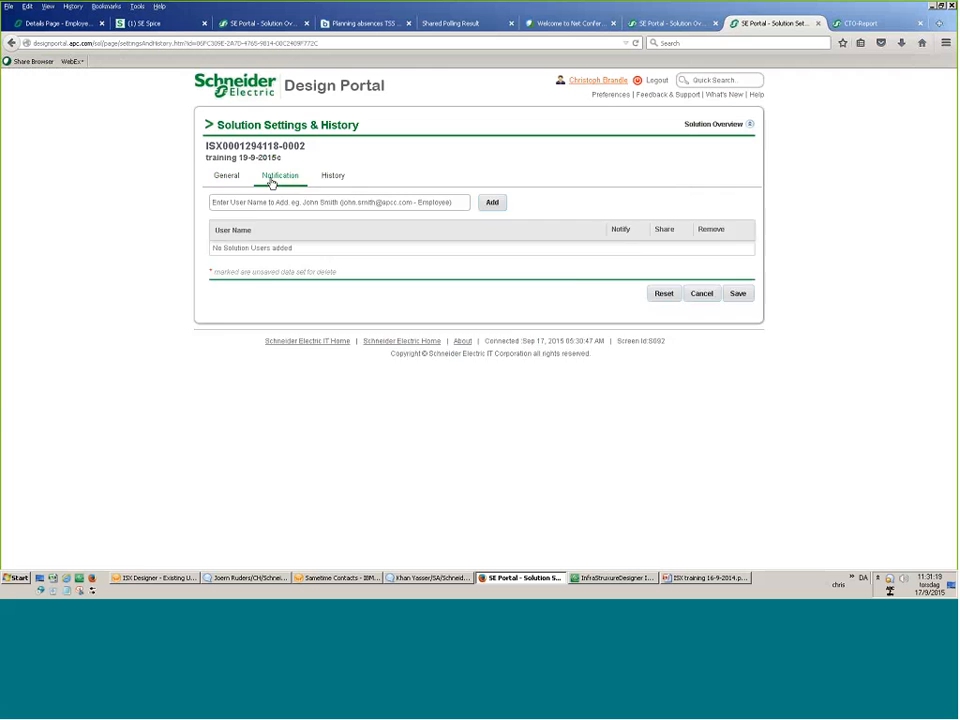
pyautogui.click(333, 175)
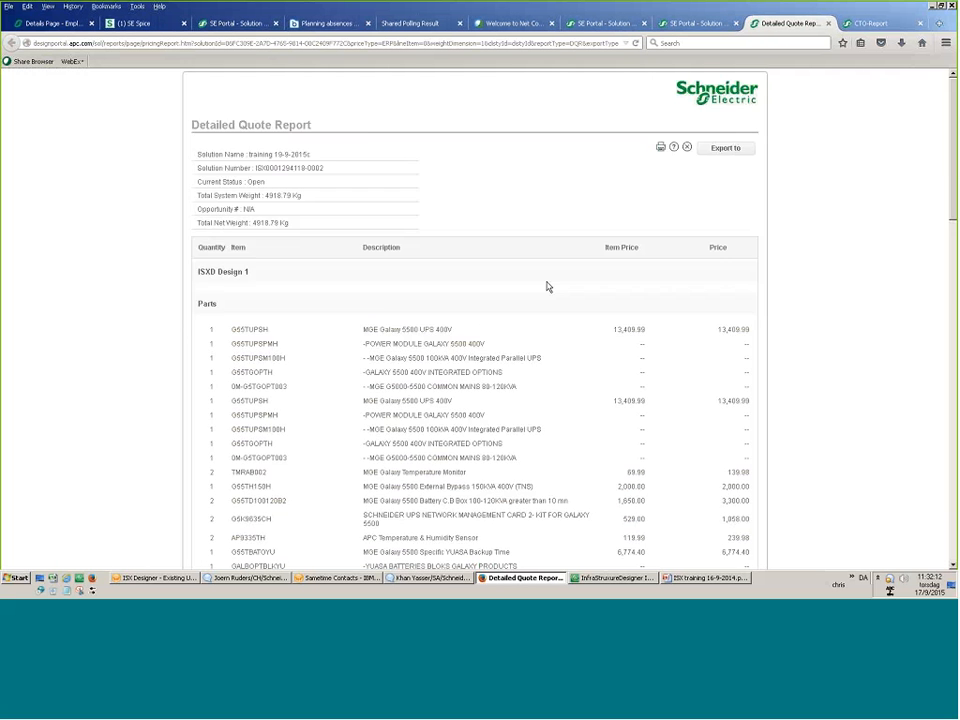
# Generate the Detailed Quote Report with weight and dimensions shown, and scroll through it.
pyautogui.scroll(-5, 546, 287)
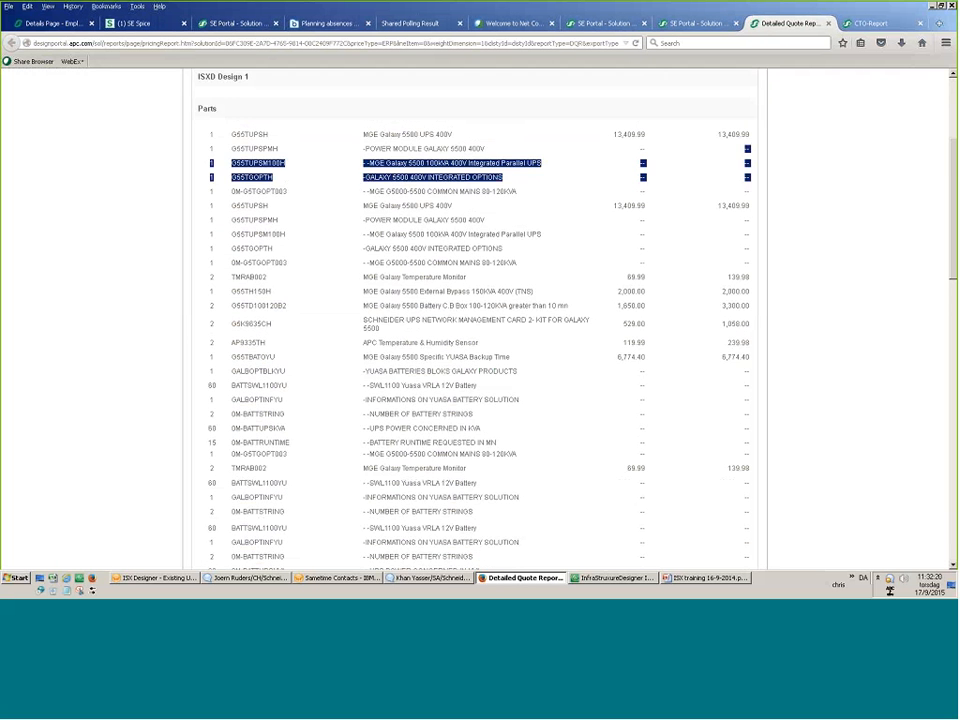
pyautogui.scroll(-10, 666, 343)
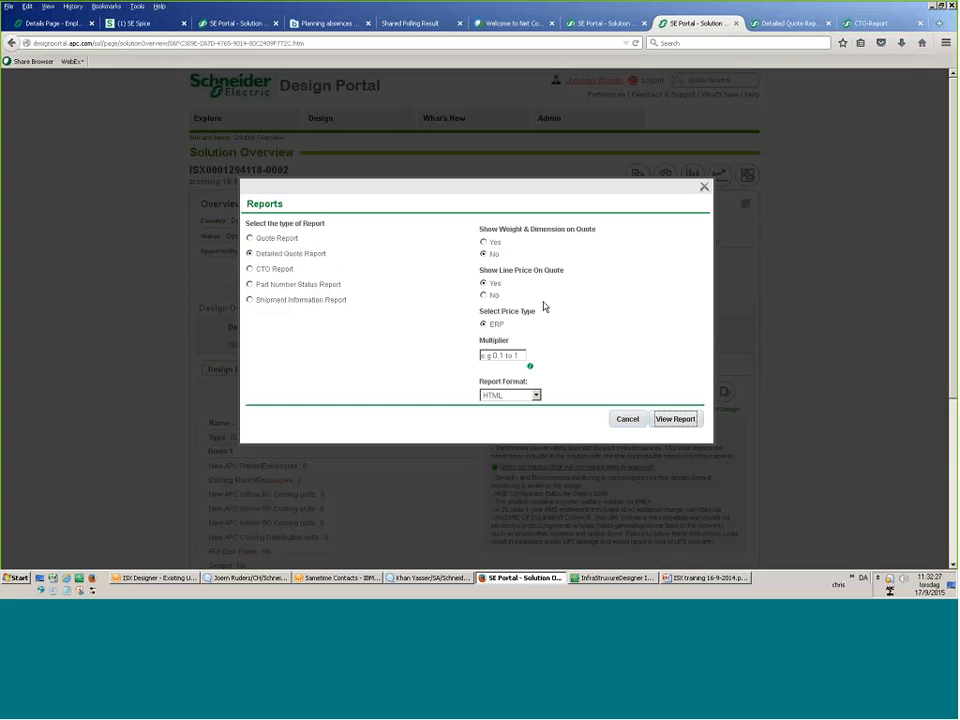
pyautogui.click(675, 418)
pyautogui.scroll(-2, 98, 365)
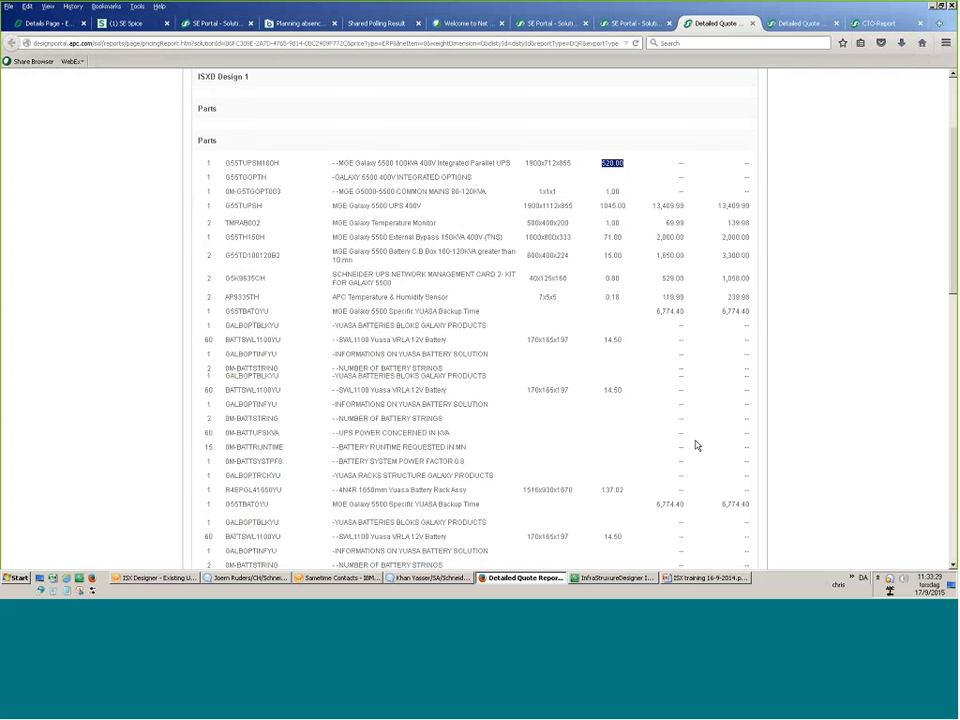
pyautogui.scroll(3, 696, 444)
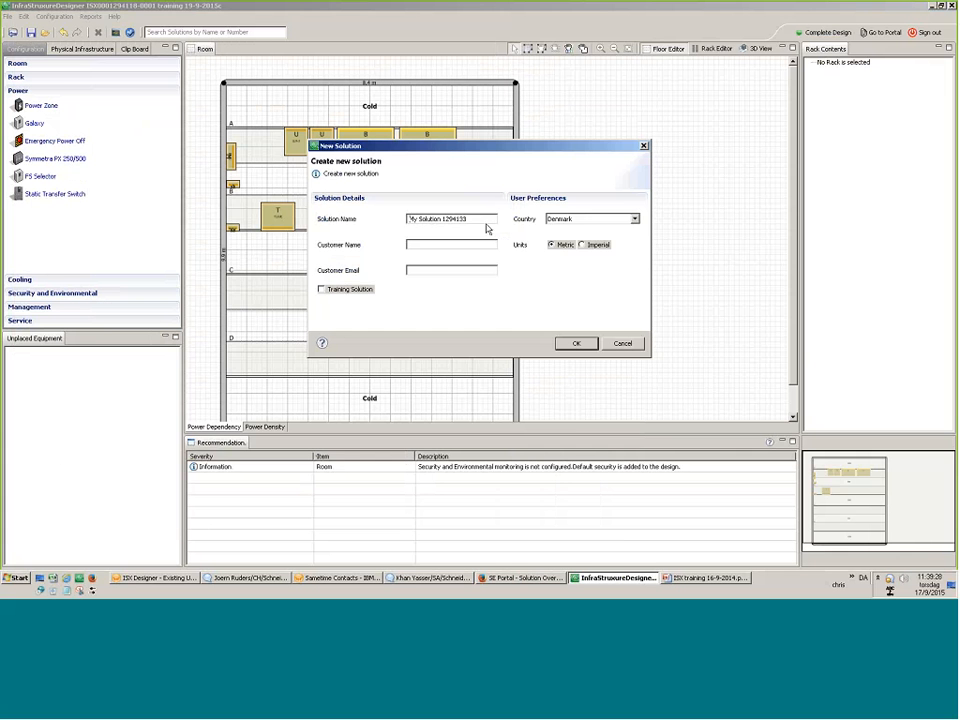
# Name the new solution 'training 17-9-2015d' and create it.
pyautogui.write('training')
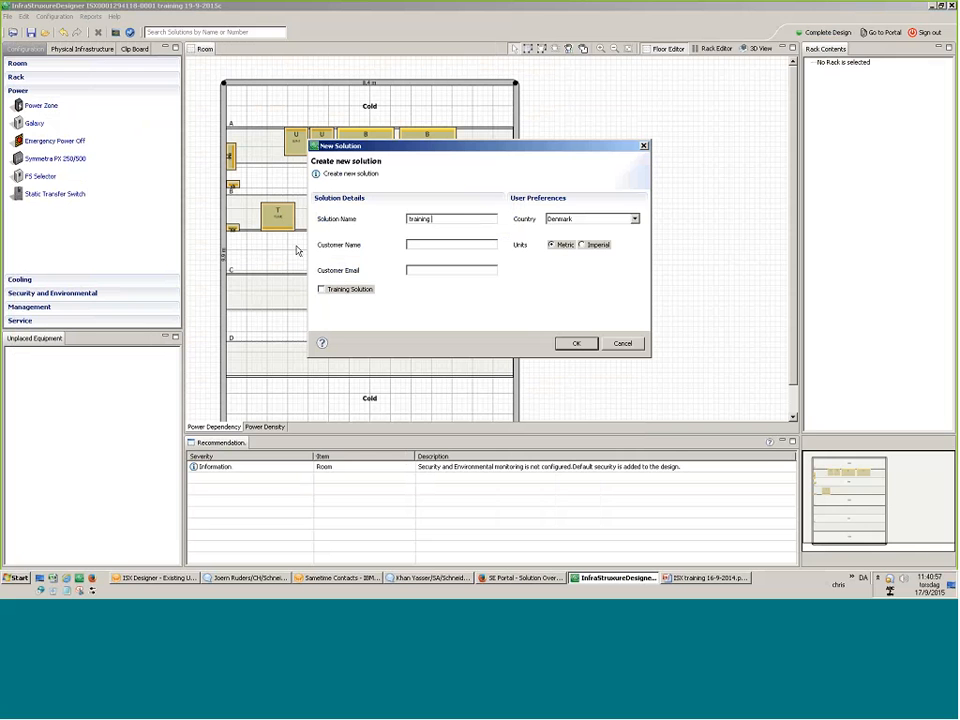
pyautogui.write('17-9-2015d')
pyautogui.click(557, 342)
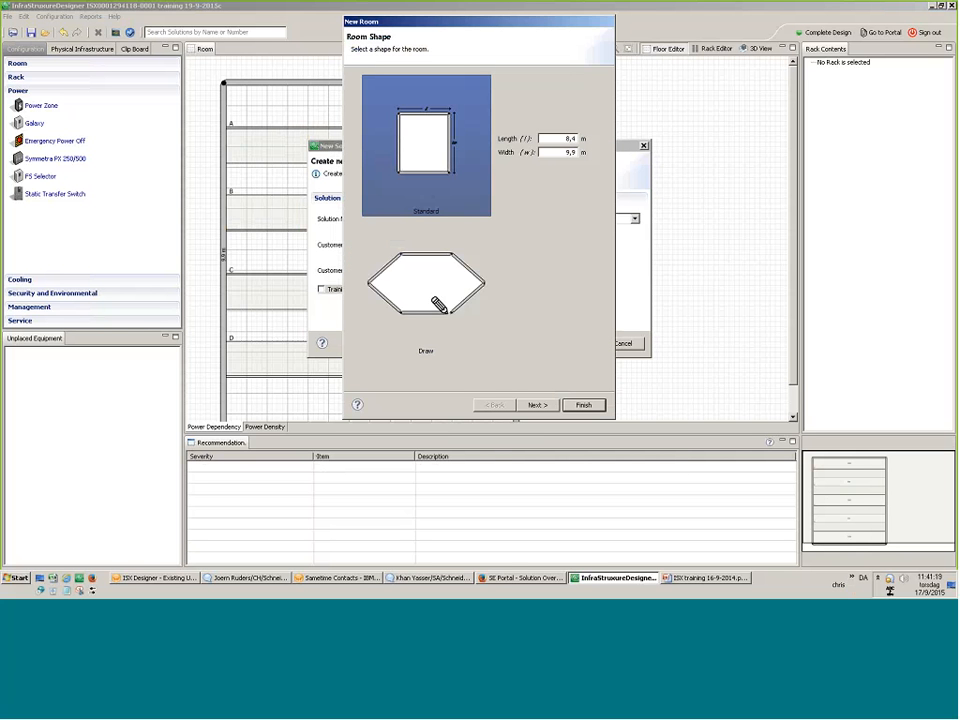
# Make the standard room 10 m long and 15 m wide, then continue.
pyautogui.doubleClick(570, 138)
pyautogui.write('10')
pyautogui.doubleClick(568, 152)
pyautogui.write('15')
pyautogui.click(546, 406)
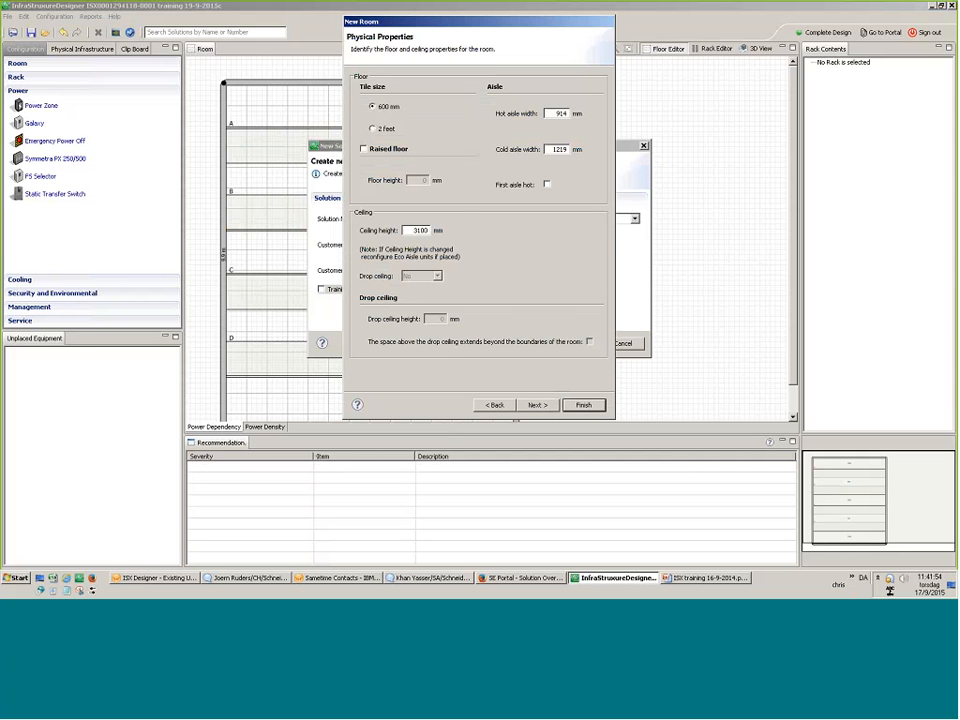
# Give the room a 600 mm raised floor with a 3100 mm ceiling, then continue.
pyautogui.click(364, 149)
pyautogui.press('BackSpace')
pyautogui.write('6')
pyautogui.write('00')
pyautogui.click(544, 404)
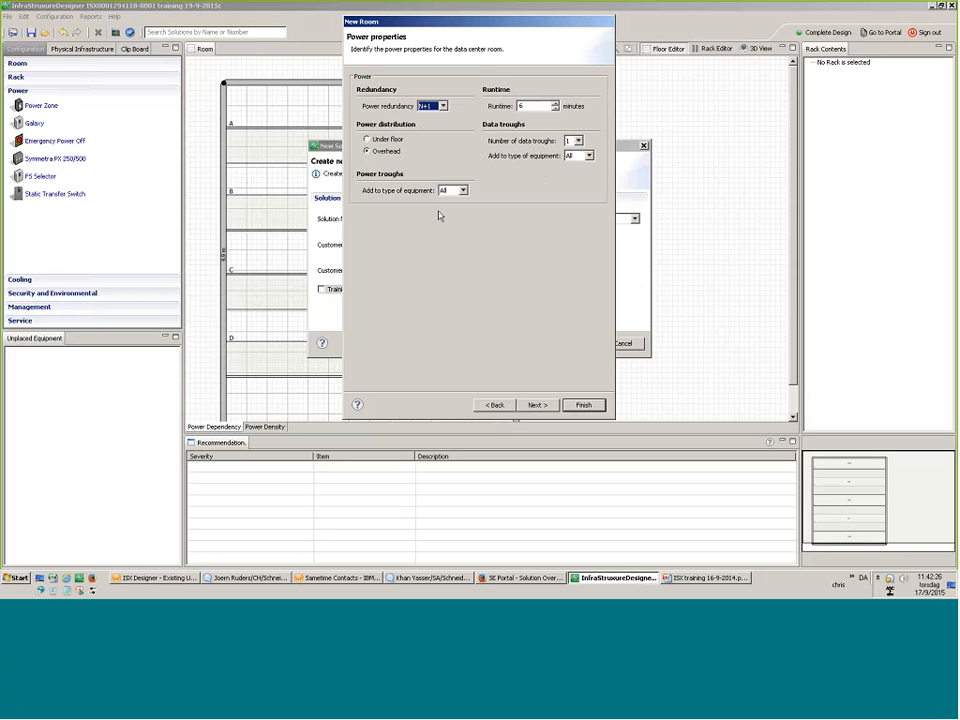
# Keep N+1 power redundancy, one data trough, and data and power troughs for All equipment.
pyautogui.click(443, 106)
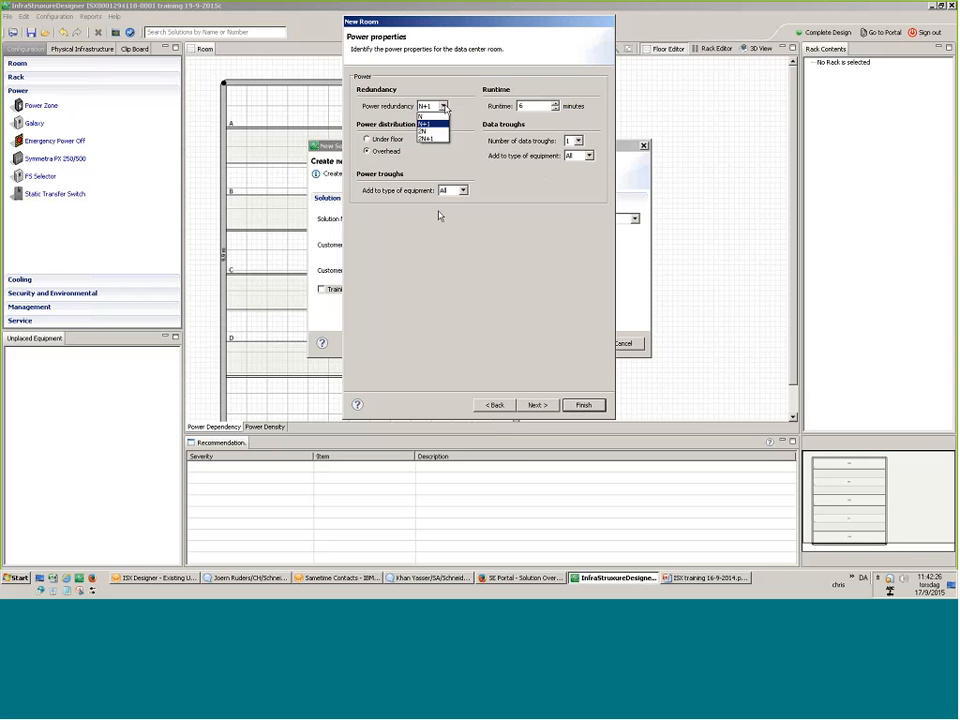
pyautogui.click(430, 122)
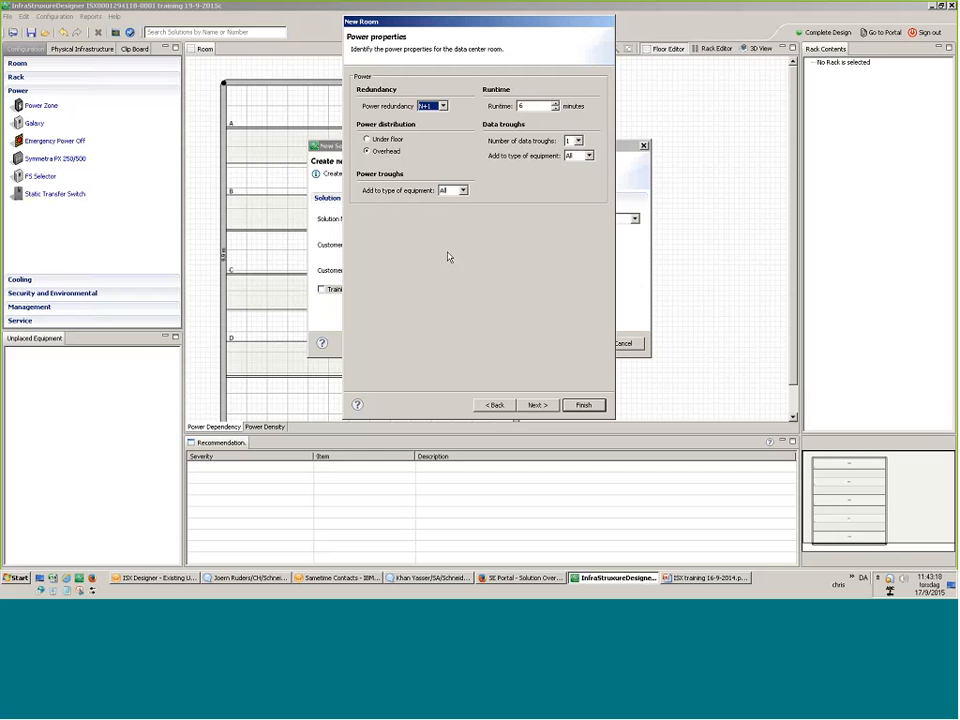
pyautogui.click(578, 141)
pyautogui.click(508, 215)
pyautogui.click(589, 157)
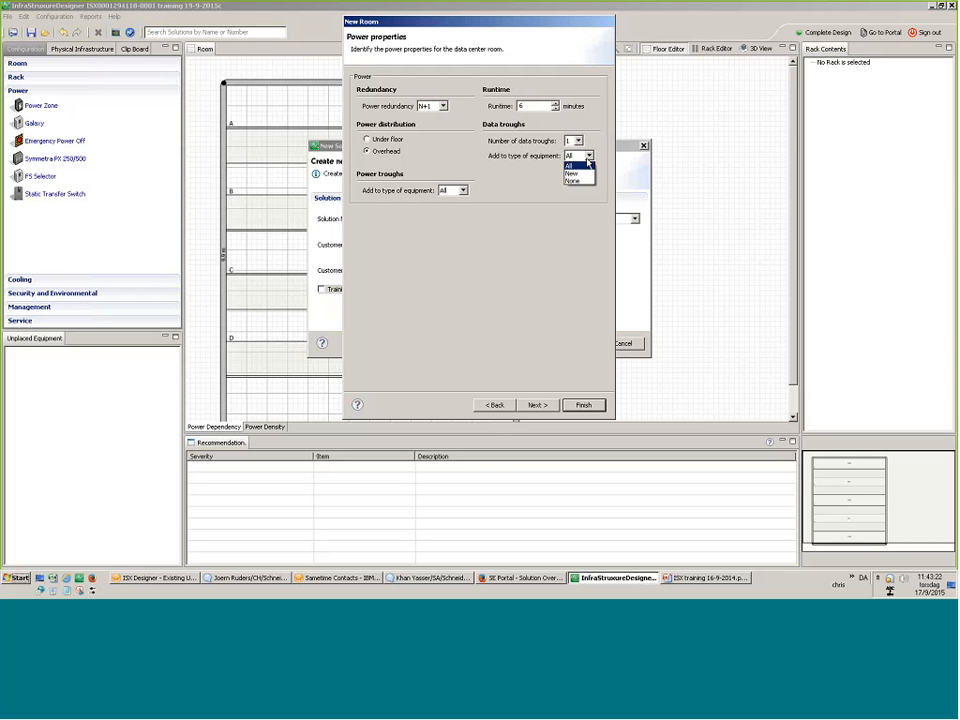
pyautogui.click(587, 162)
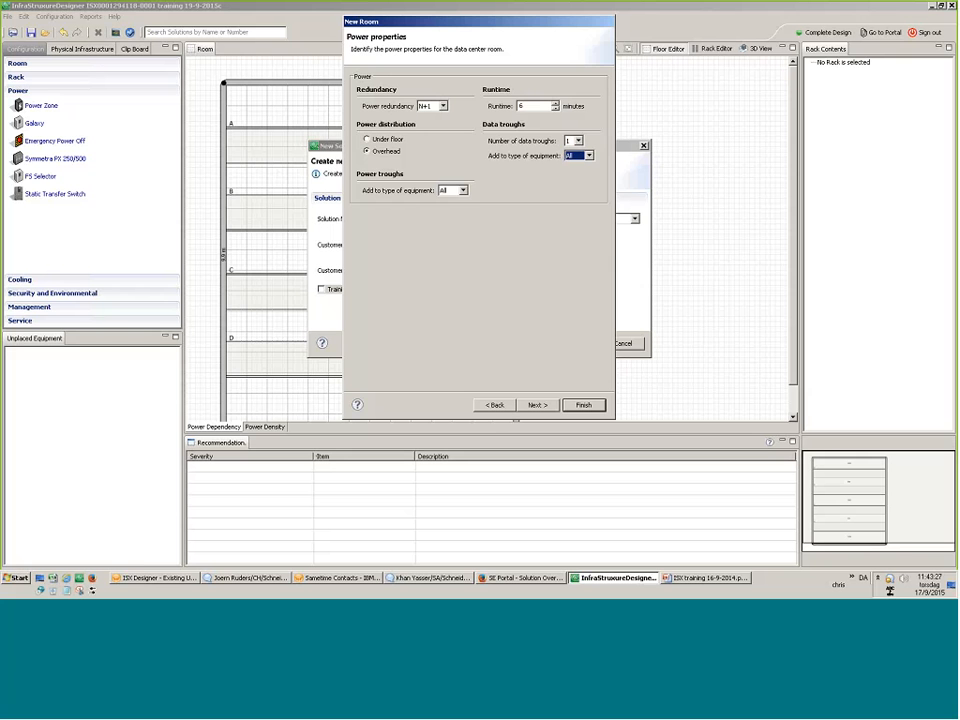
pyautogui.click(463, 191)
pyautogui.click(445, 201)
pyautogui.click(537, 405)
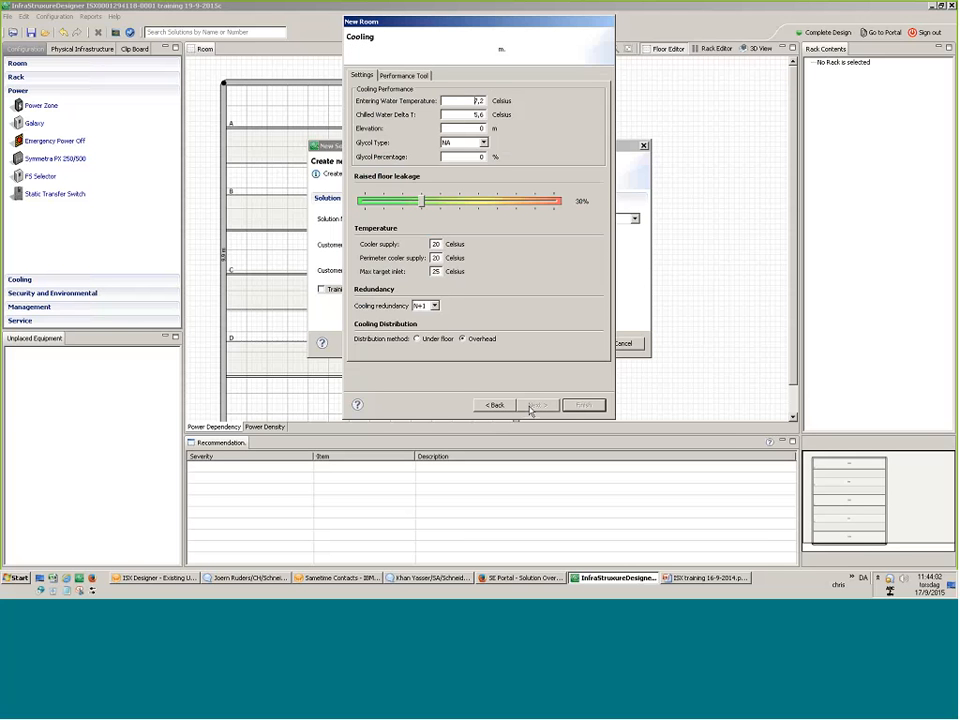
# Clear the entering water temperature value.
pyautogui.press('Delete')
pyautogui.press('Delete')
pyautogui.press('Delete')
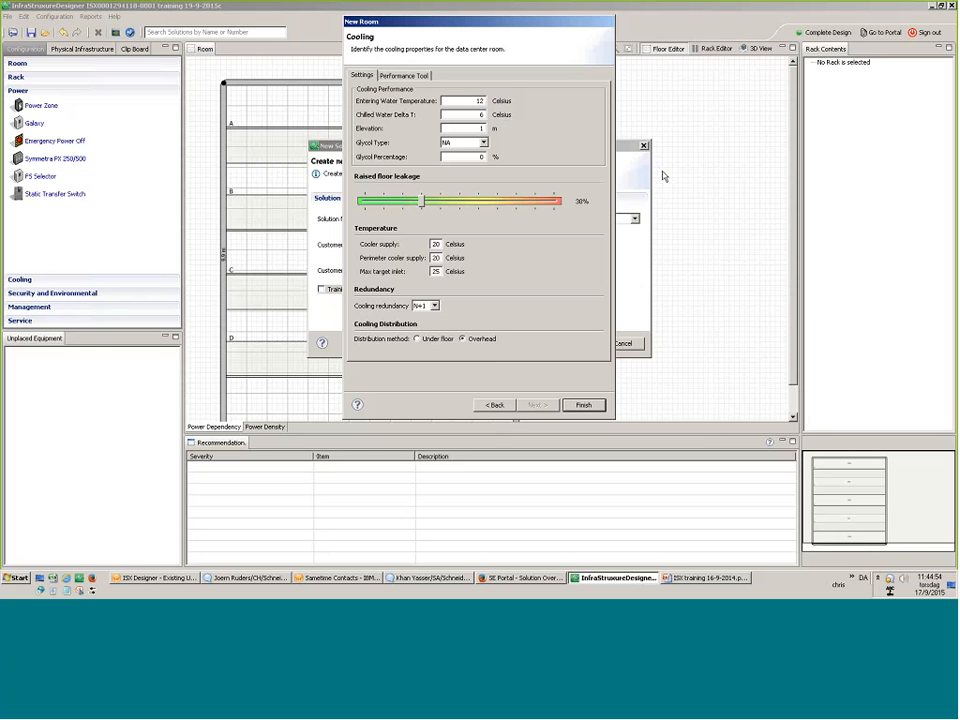
# Set the elevation to 1000 m and the glycol to 30% ETHYLENE.
pyautogui.write('000')
pyautogui.click(483, 142)
pyautogui.click(478, 151)
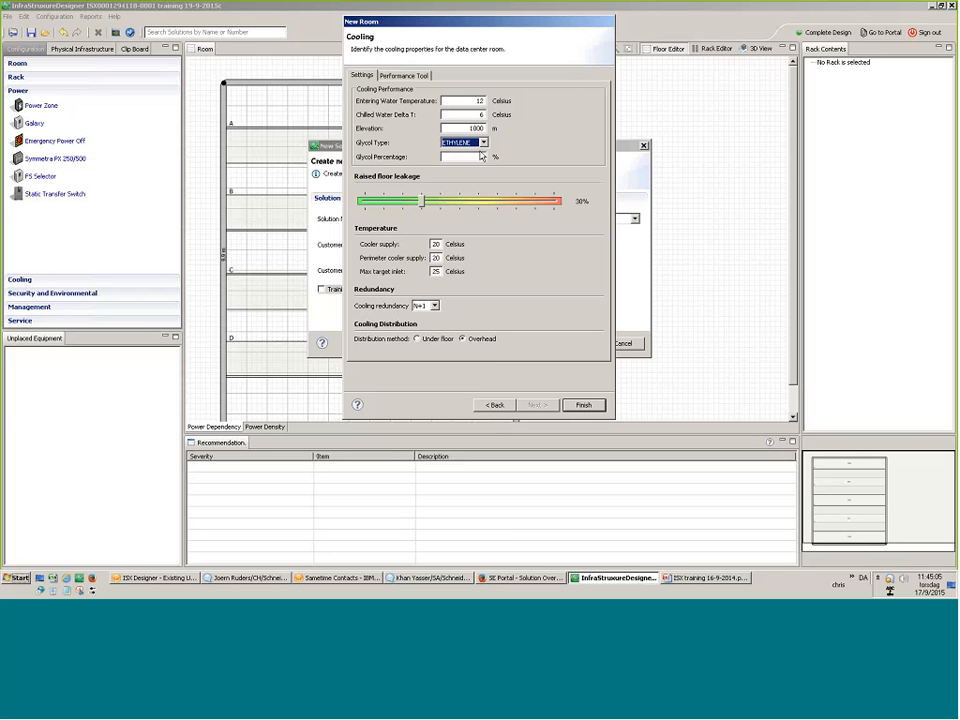
pyautogui.click(481, 157)
pyautogui.write('30')
# Set the cooler supply temperature to 24 °C and view the Performance Tool table.
pyautogui.doubleClick(437, 244)
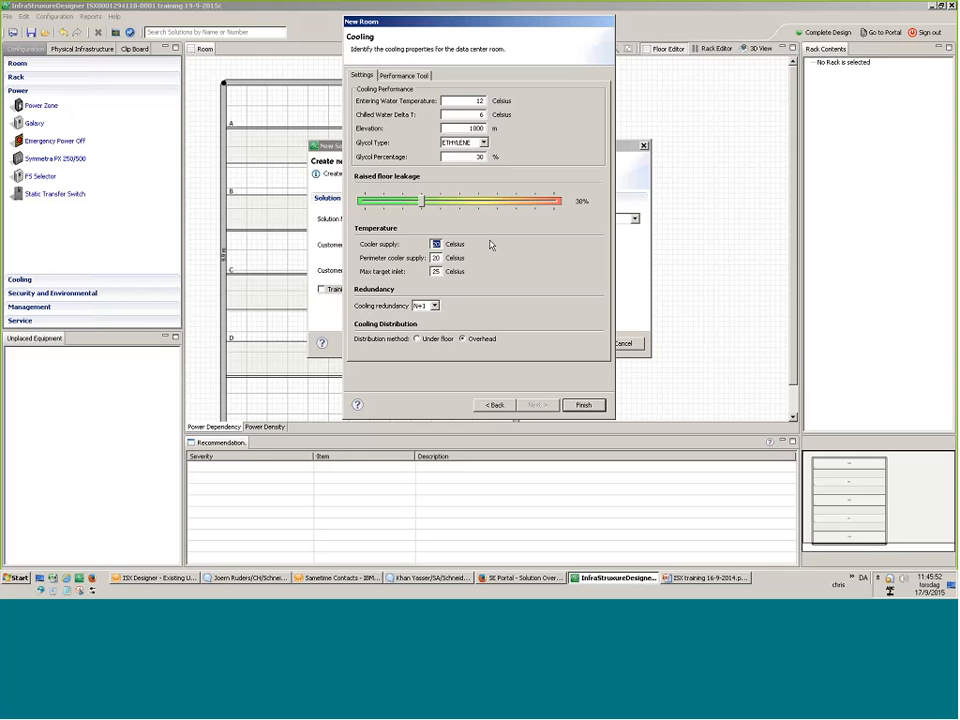
pyautogui.write('22')
pyautogui.press('BackSpace')
pyautogui.write('4')
pyautogui.click(402, 76)
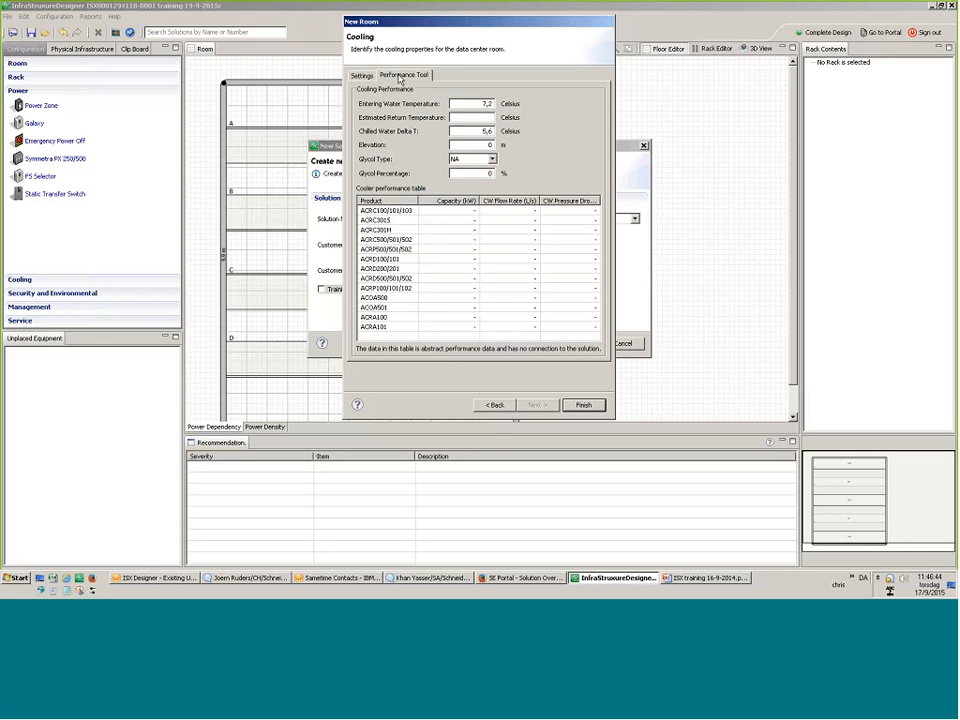
# Return to the Cooling settings showing 1000 m elevation, 30% ethylene glycol and 24 °C supply.
pyautogui.click(362, 76)
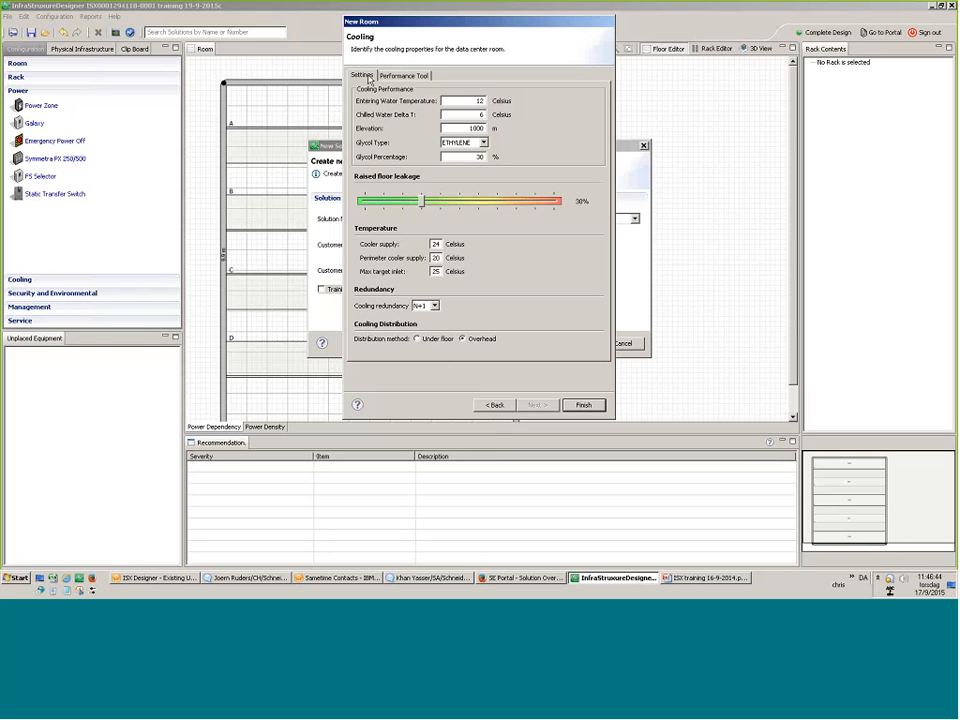
# Finish the room wizard and drag a Rack from the Configuration panel onto the floor plan.
pyautogui.click(584, 405)
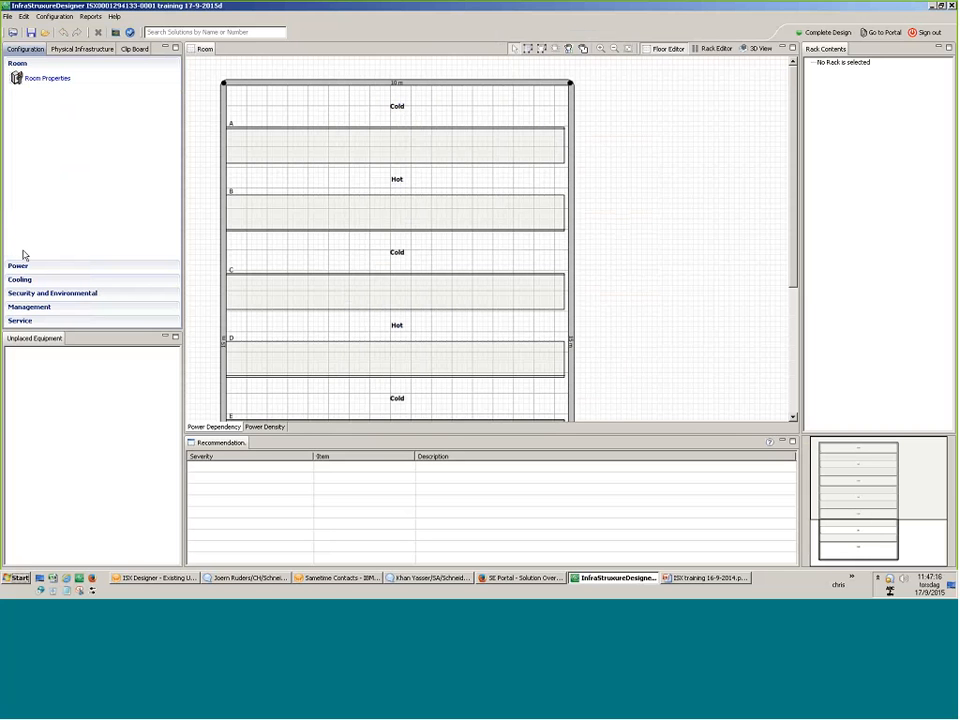
pyautogui.click(24, 255)
pyautogui.moveTo(31, 92); pyautogui.dragTo(559, 152)
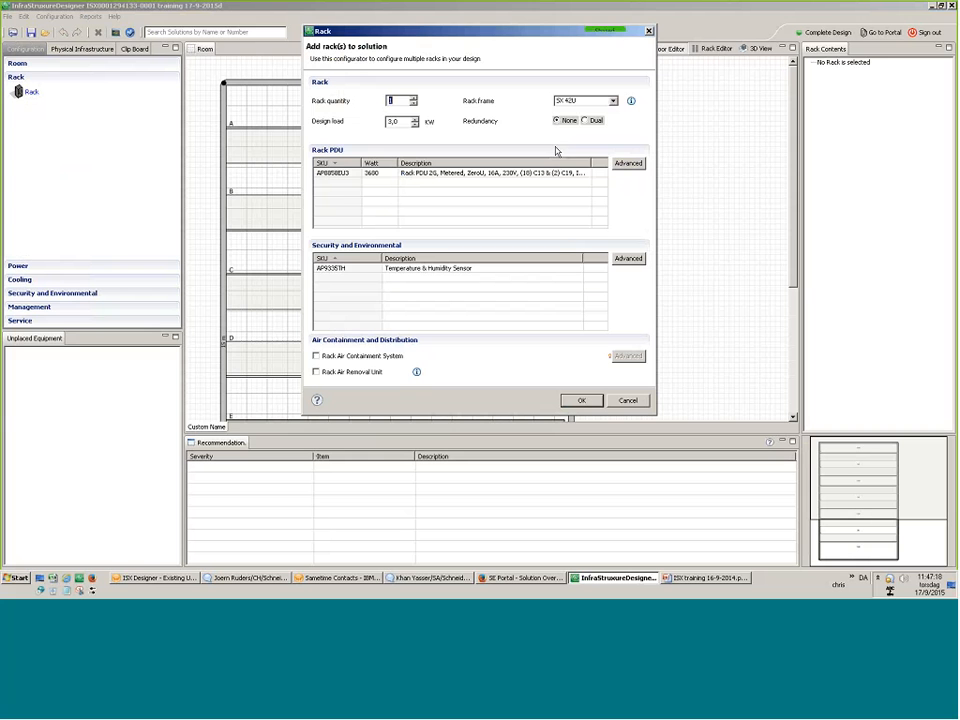
# Set the rack frame to Deep Rack 42U Wide in the Add rack(s) dialog.
pyautogui.click(613, 101)
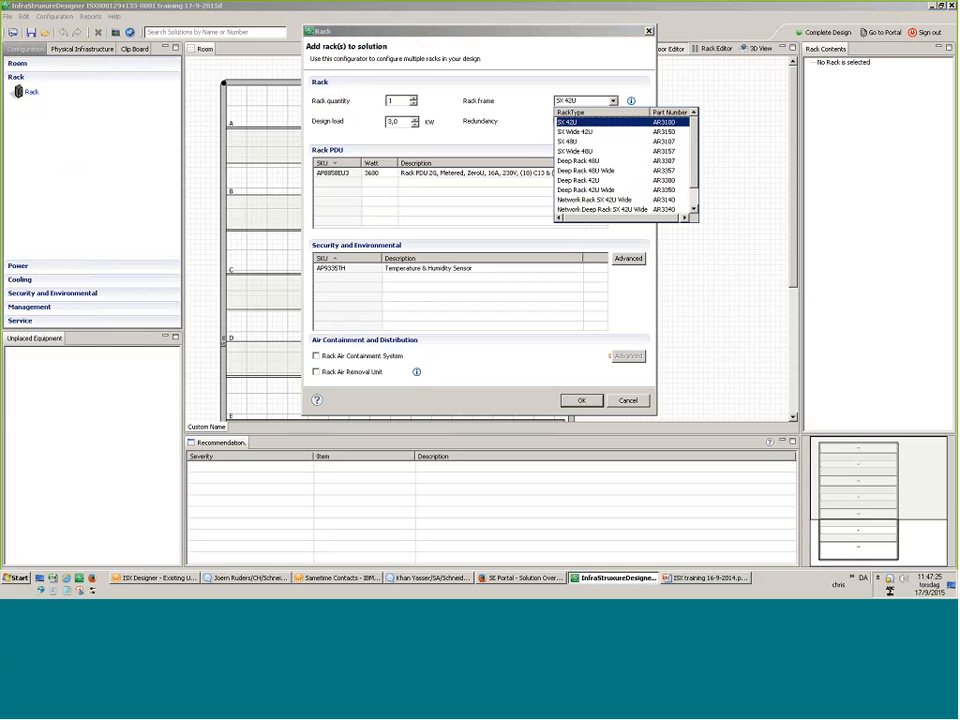
pyautogui.scroll(-2, 621, 154)
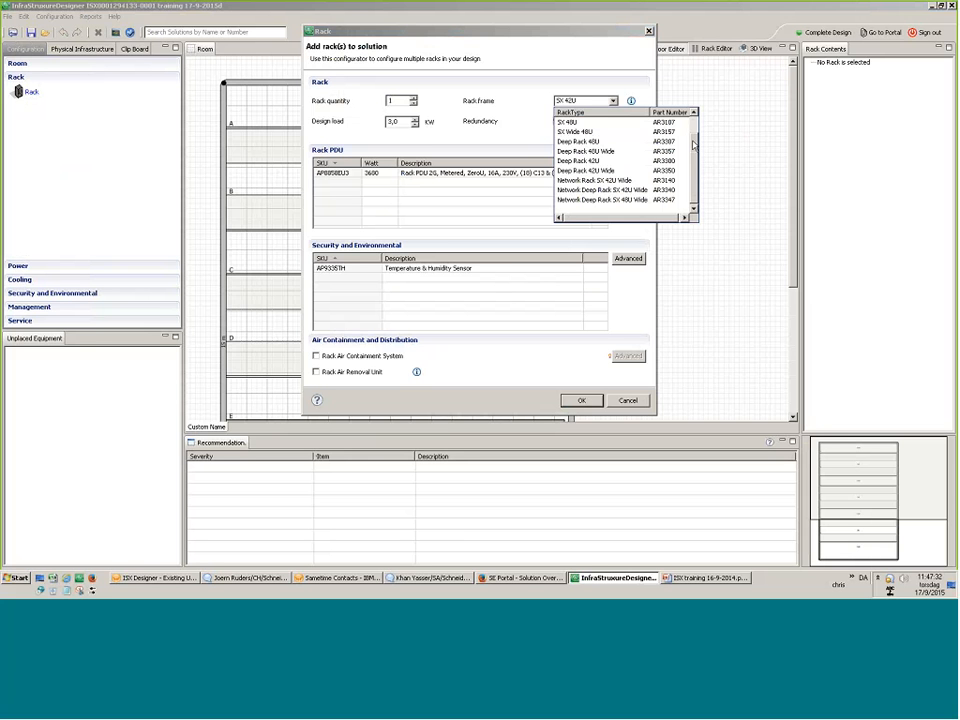
pyautogui.scroll(1, 695, 122)
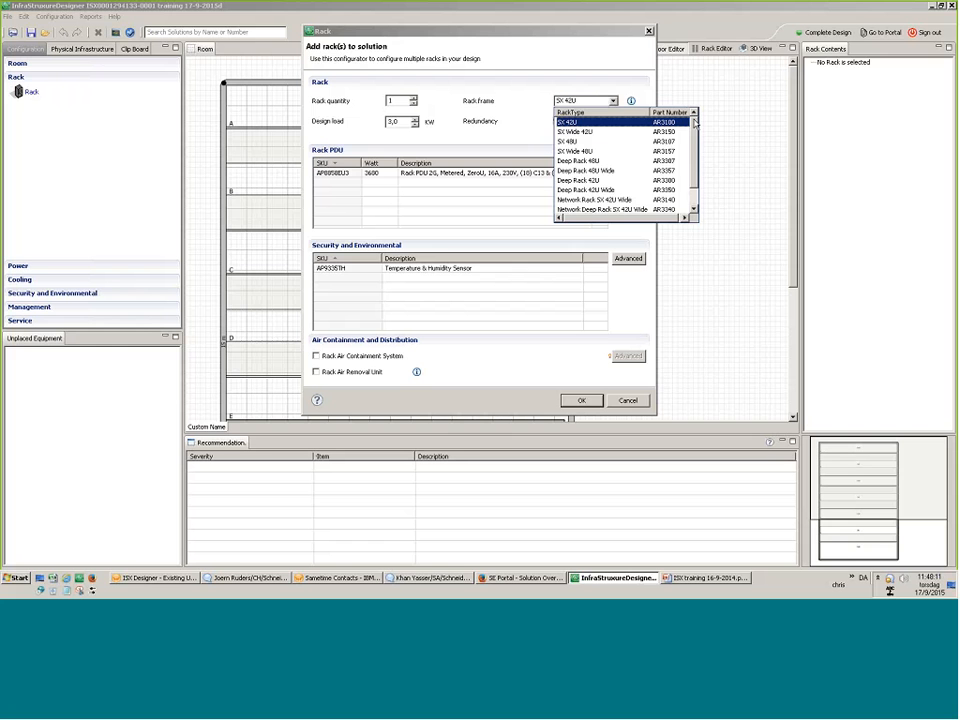
pyautogui.click(596, 161)
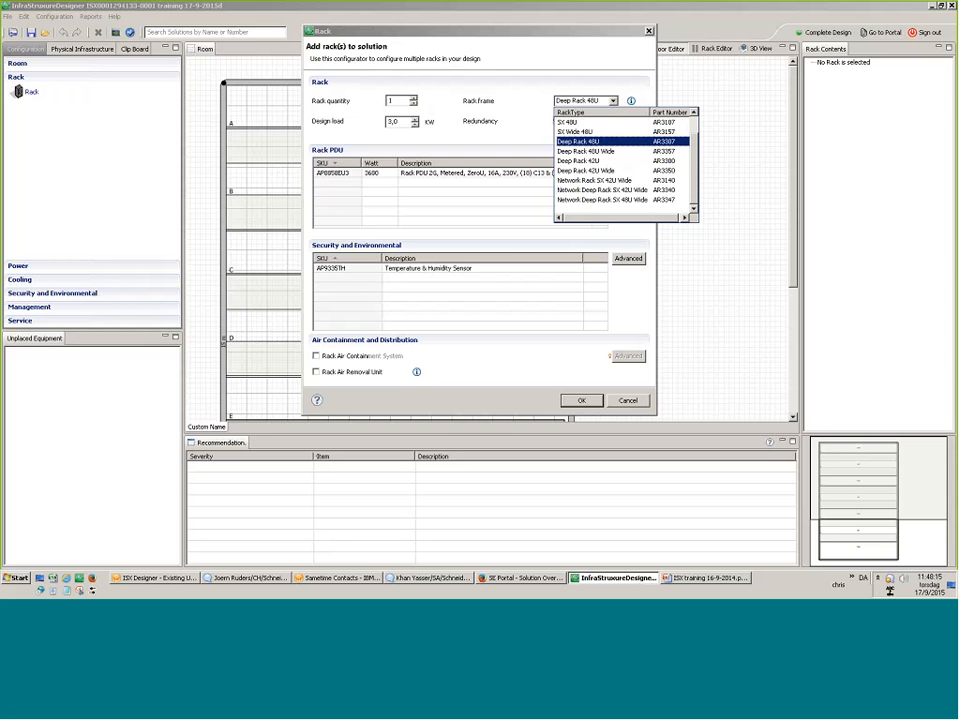
pyautogui.click(595, 172)
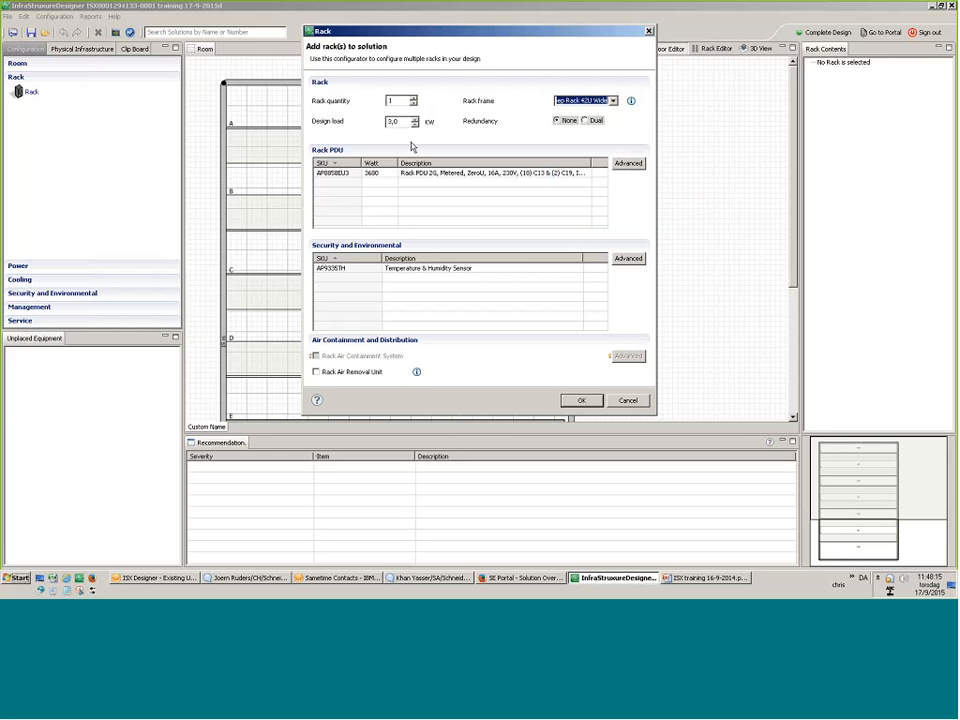
# Order 4 racks at 7 kW design load with no redundancy and the suggested AP8853 PDU.
pyautogui.click(413, 103)
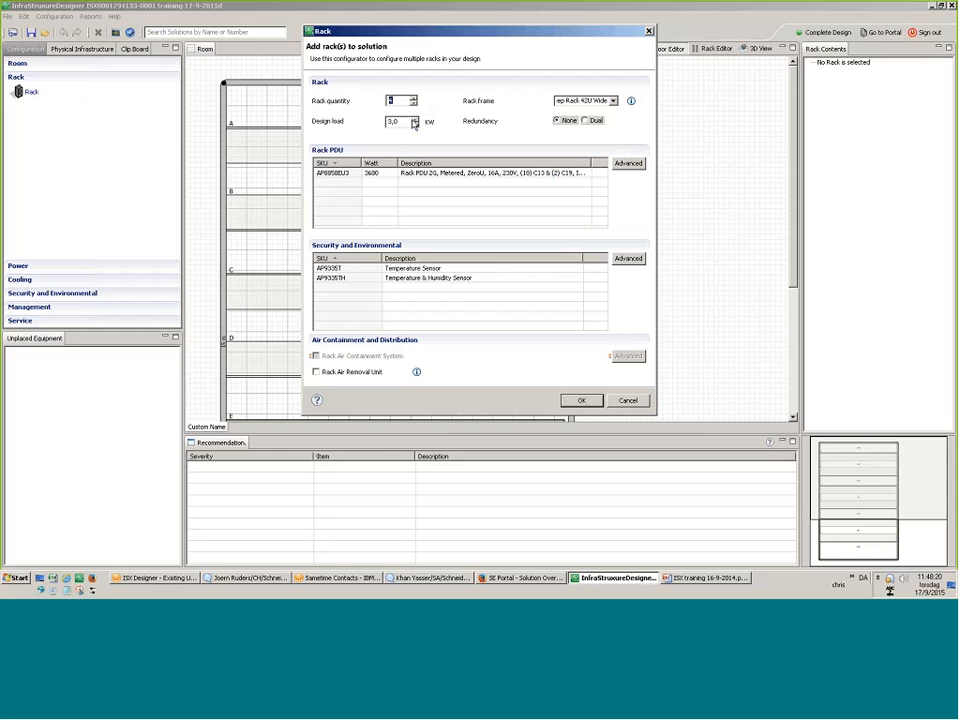
pyautogui.moveTo(402, 121); pyautogui.dragTo(364, 119)
pyautogui.write('7')
pyautogui.click(336, 174)
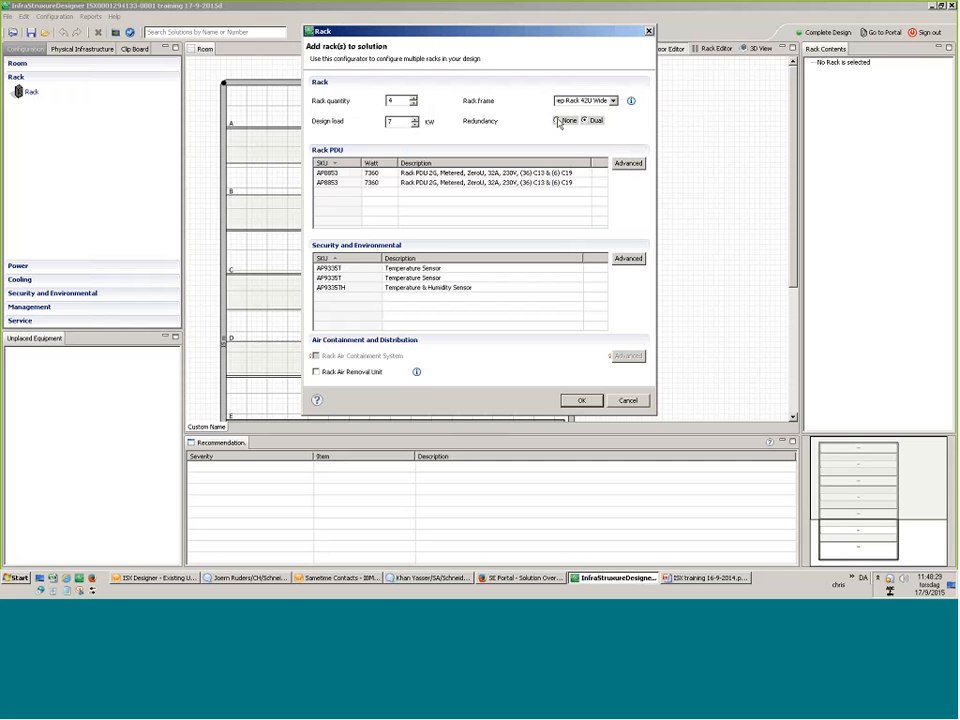
pyautogui.click(557, 121)
pyautogui.click(628, 163)
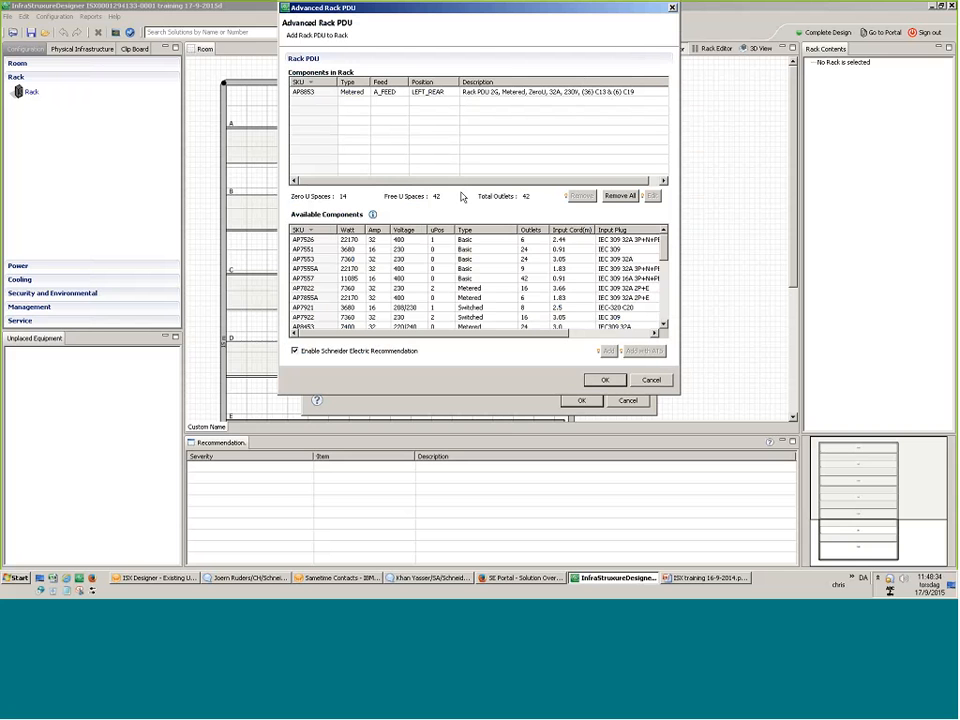
# Select the AP8853 metered PDU among Available Components and add it to the rack.
pyautogui.scroll(-3, 330, 290)
pyautogui.click(315, 307)
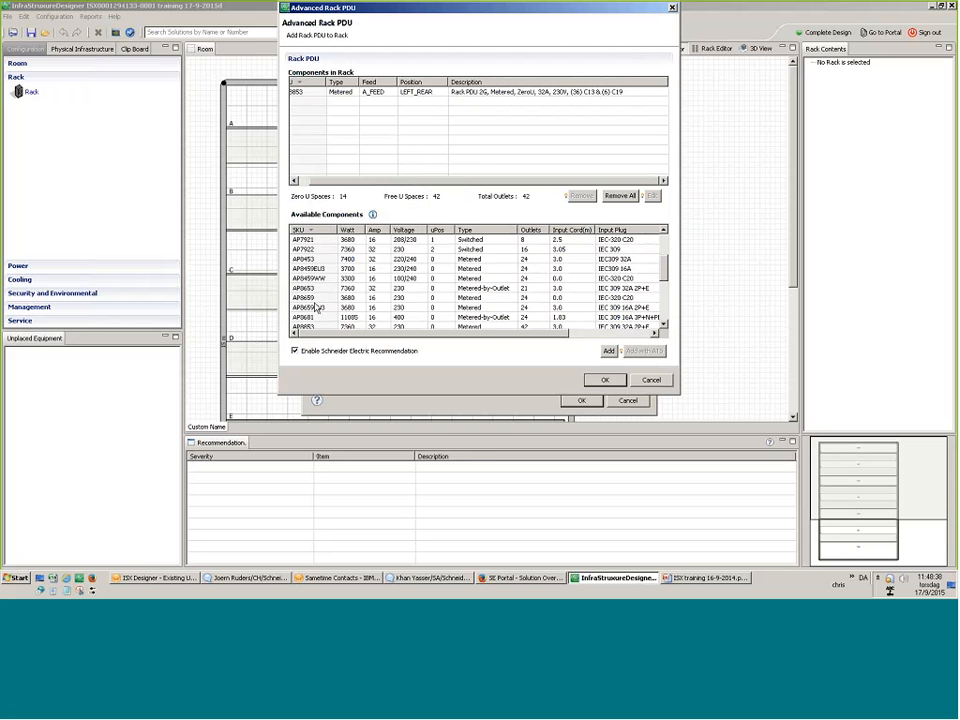
pyautogui.scroll(3, 315, 307)
pyautogui.click(315, 278)
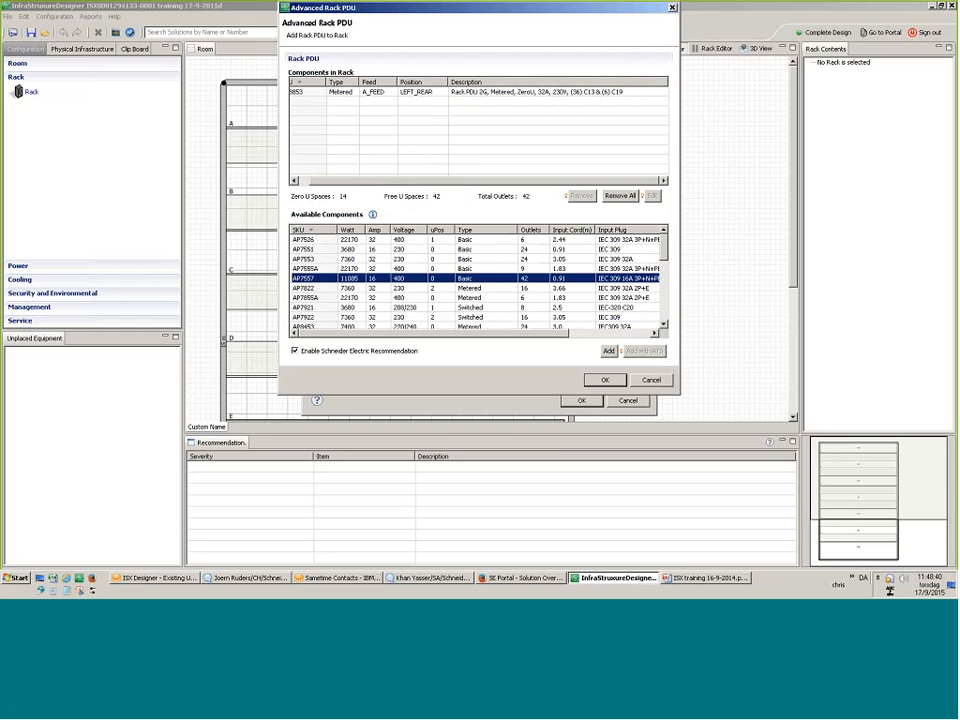
pyautogui.scroll(-2, 321, 291)
pyautogui.scroll(1, 321, 291)
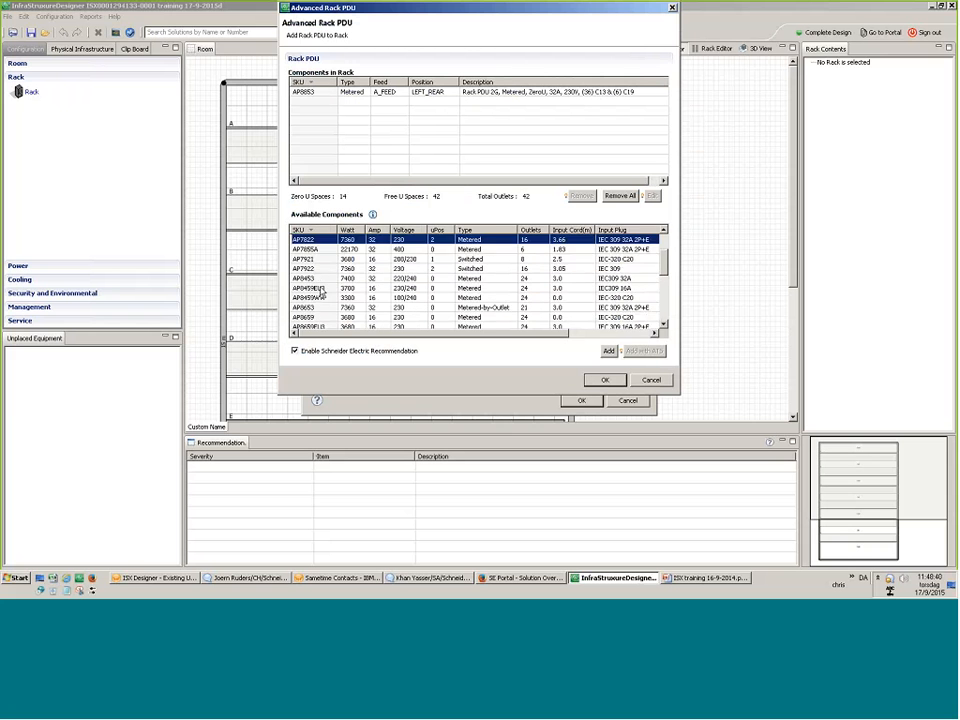
pyautogui.scroll(-2, 319, 295)
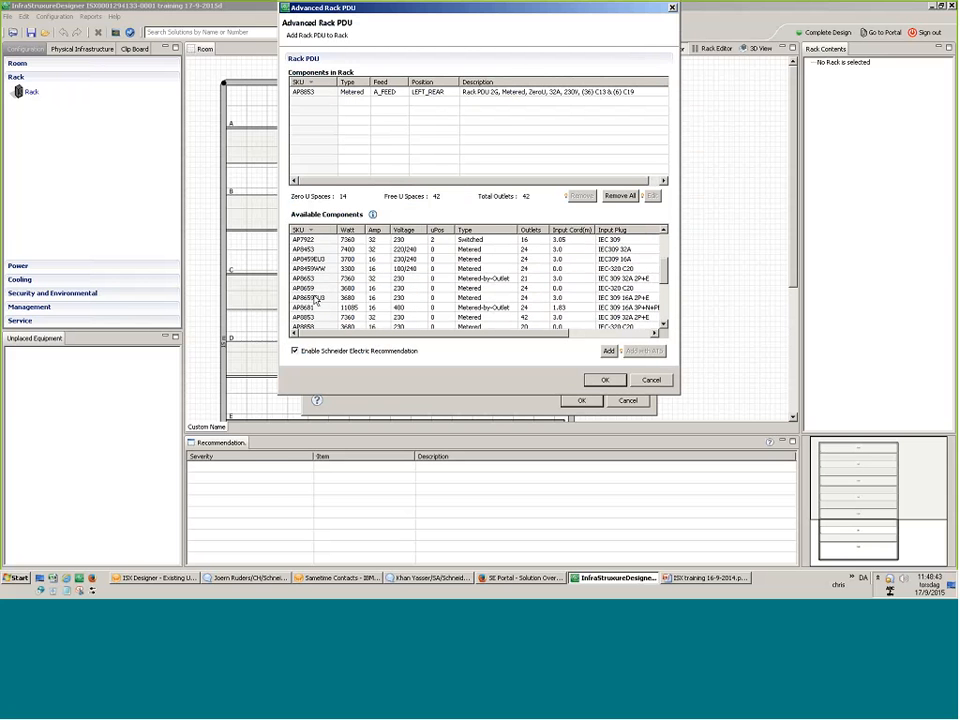
pyautogui.scroll(-1, 316, 300)
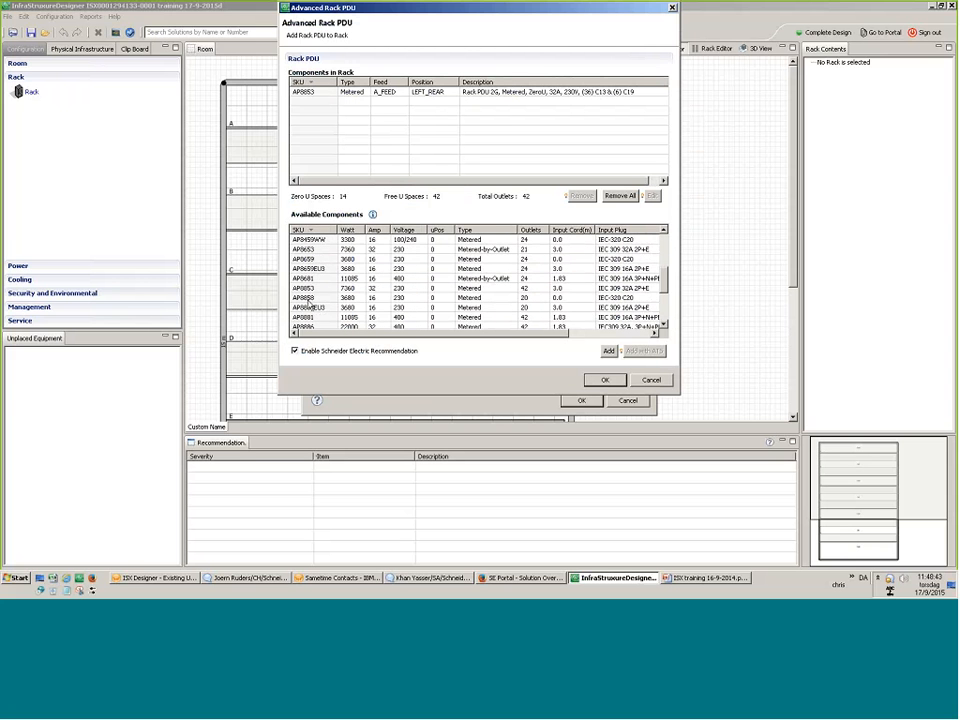
pyautogui.click(308, 288)
pyautogui.click(608, 351)
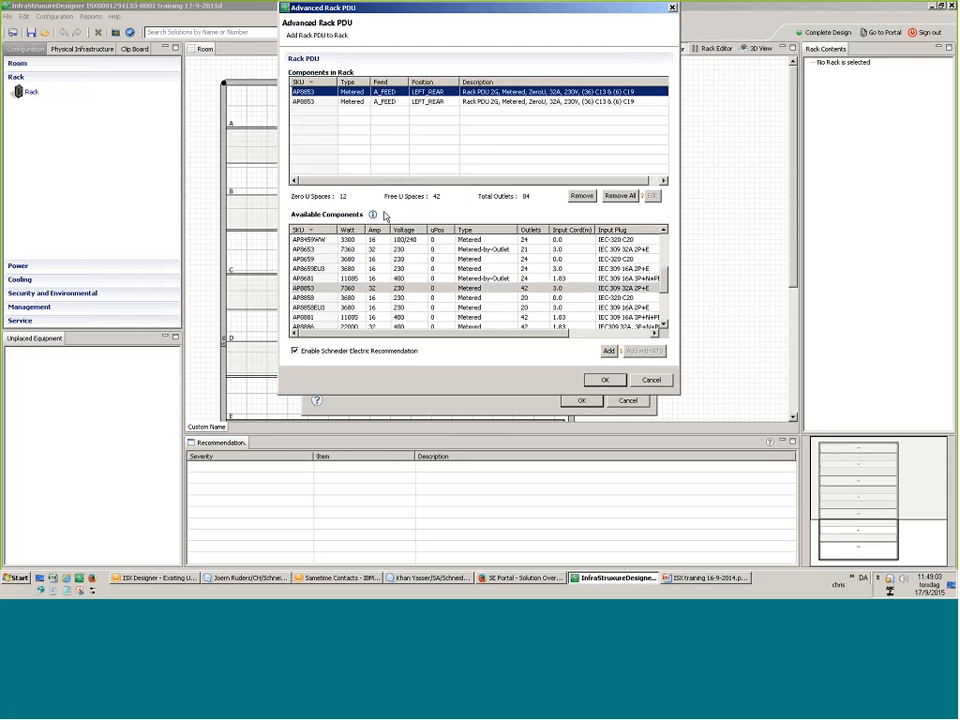
# Add three more AP8853 PDUs to the rack.
pyautogui.click(381, 288)
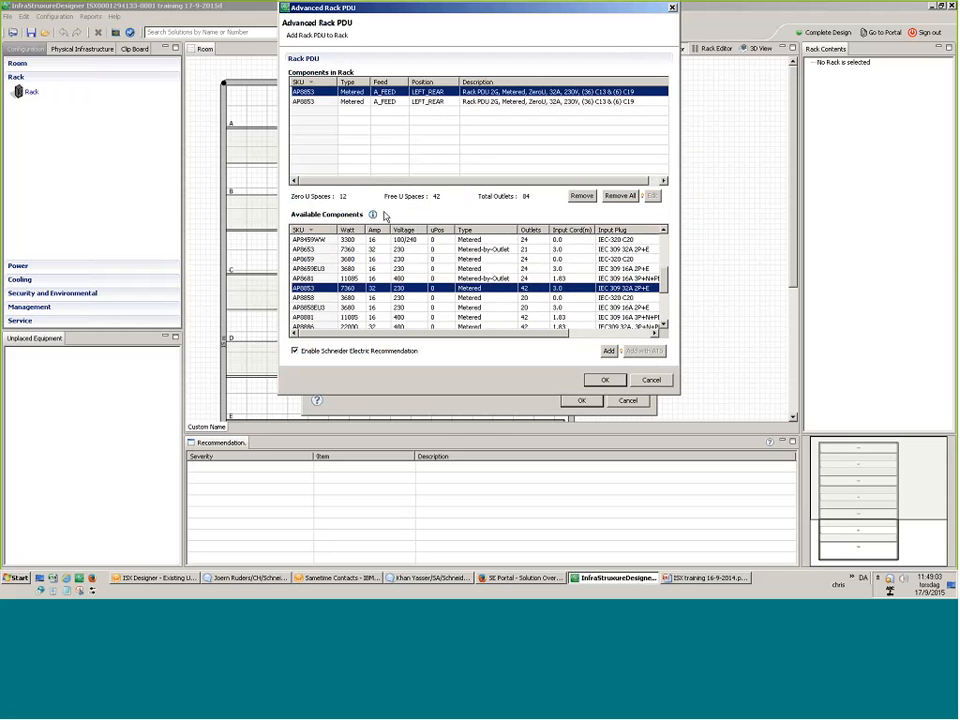
pyautogui.click(608, 351)
pyautogui.click(609, 351)
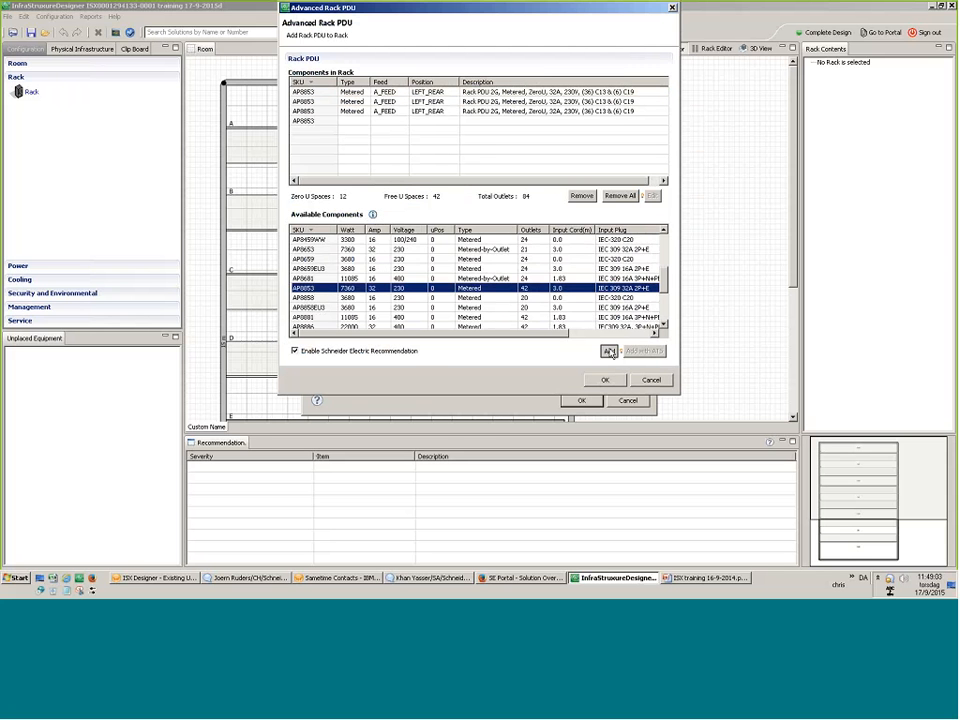
pyautogui.click(609, 351)
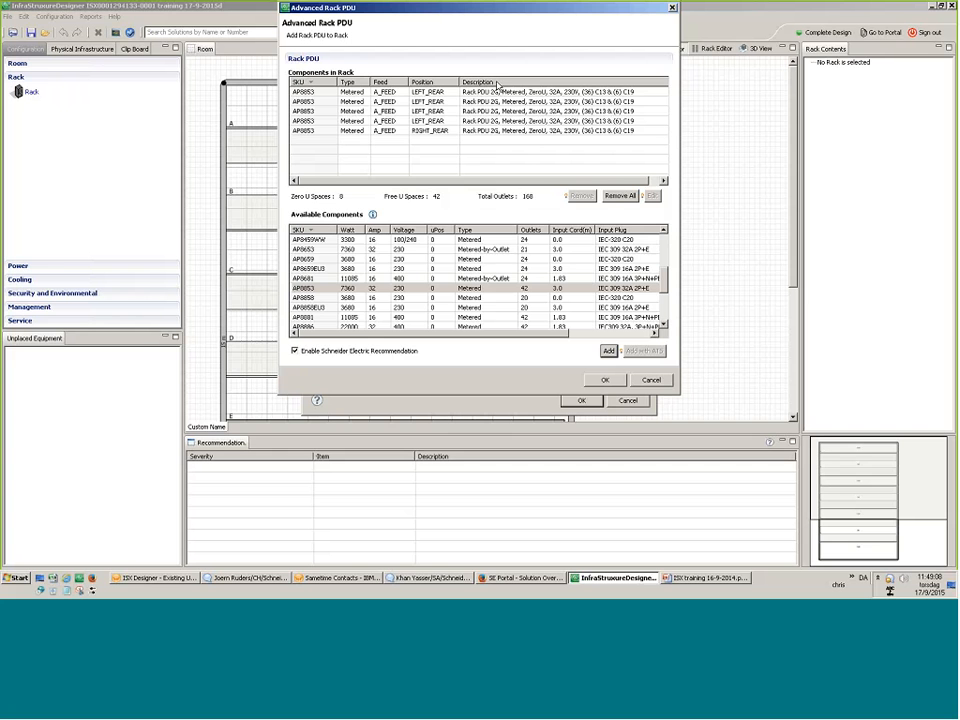
# Remove the surplus AP8853 PDUs, keeping one left rear and one right rear for 84 outlets.
pyautogui.click(442, 138)
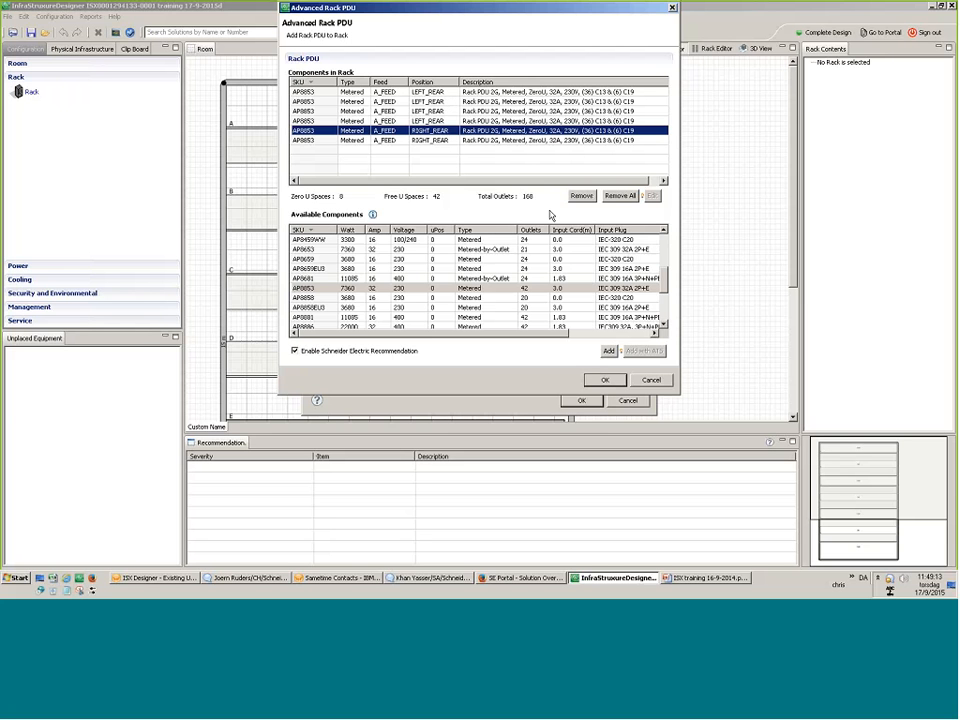
pyautogui.click(581, 196)
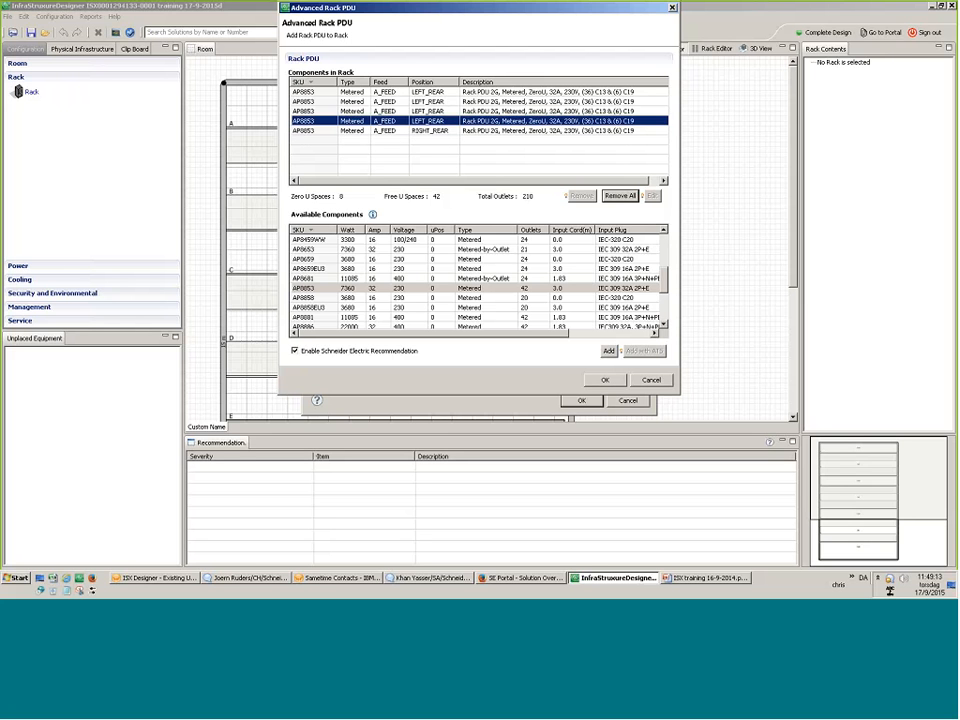
pyautogui.click(579, 197)
pyautogui.click(579, 197)
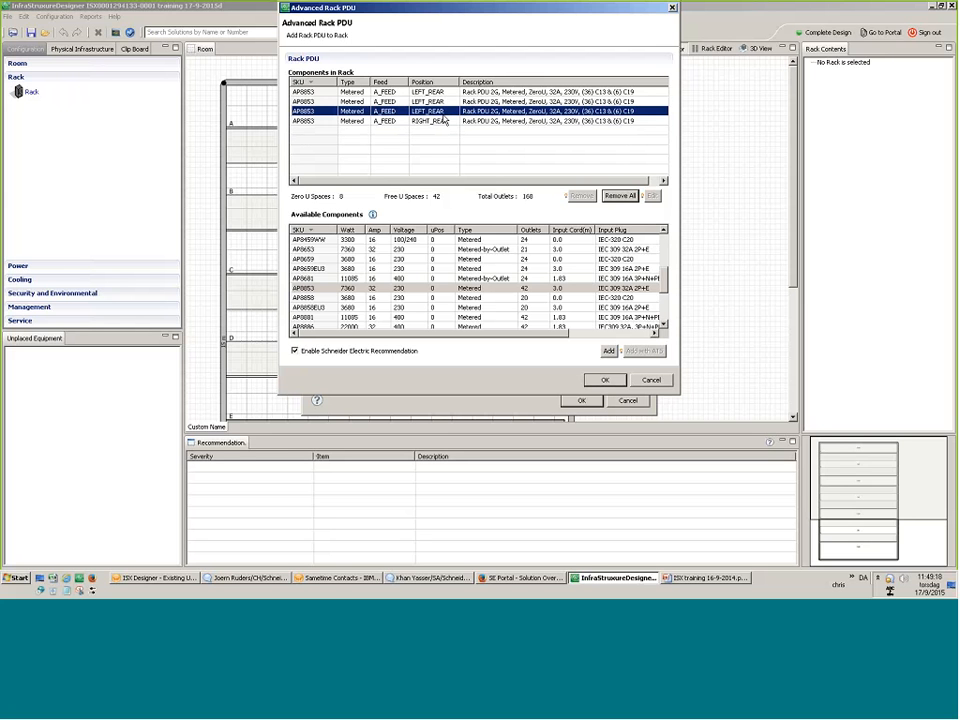
pyautogui.click(579, 196)
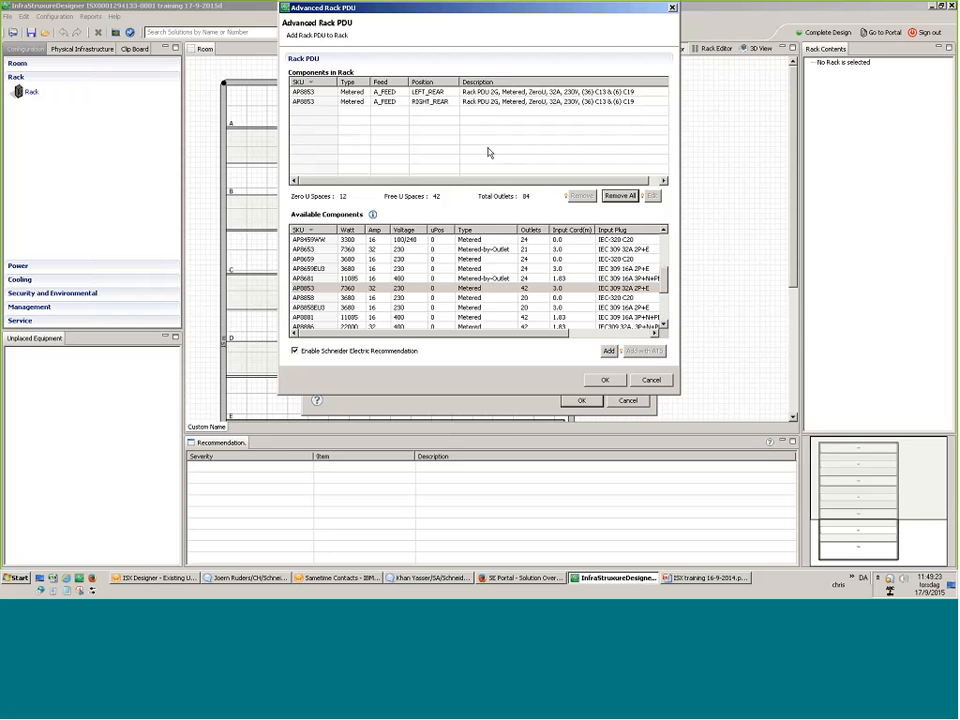
# Toggle Schneider Electric Recommendation off and back on, leave it enabled, and confirm the PDUs.
pyautogui.click(303, 353)
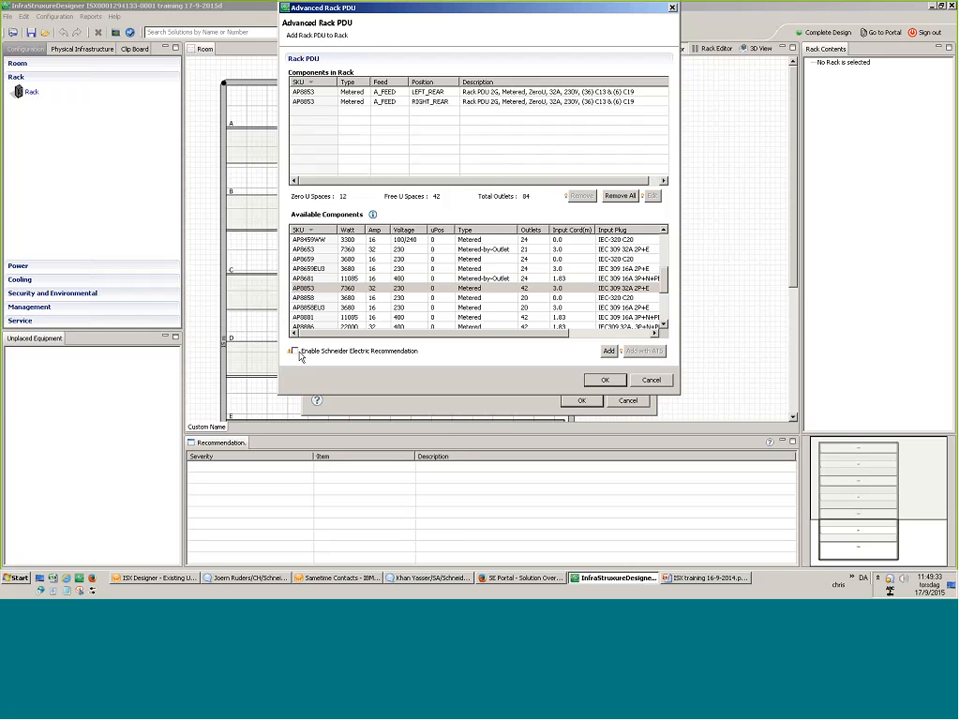
pyautogui.click(300, 356)
pyautogui.click(300, 356)
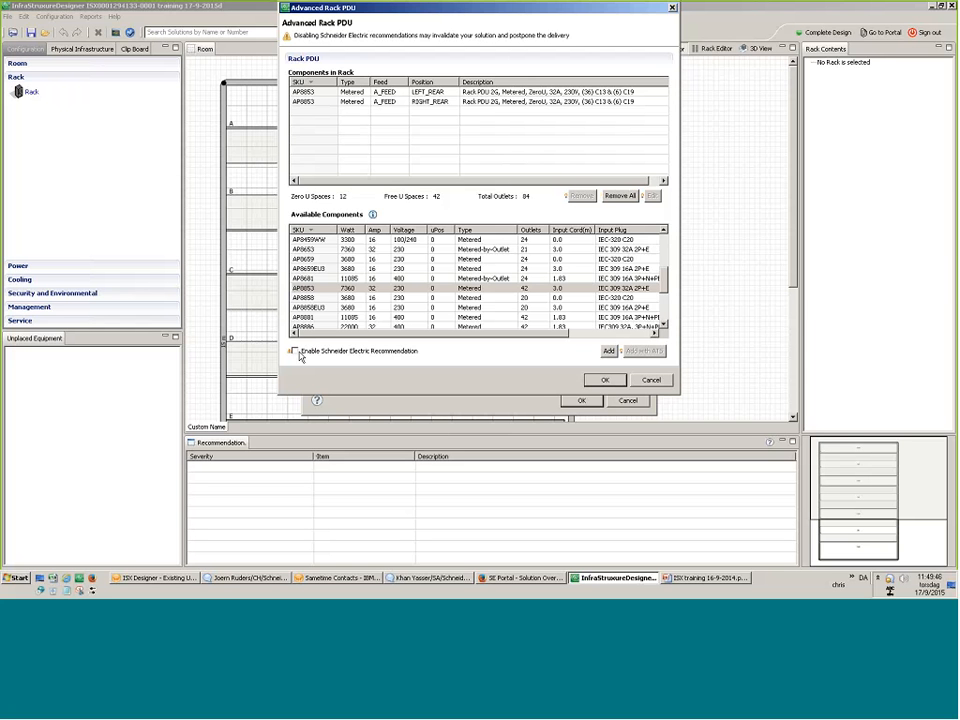
pyautogui.click(299, 355)
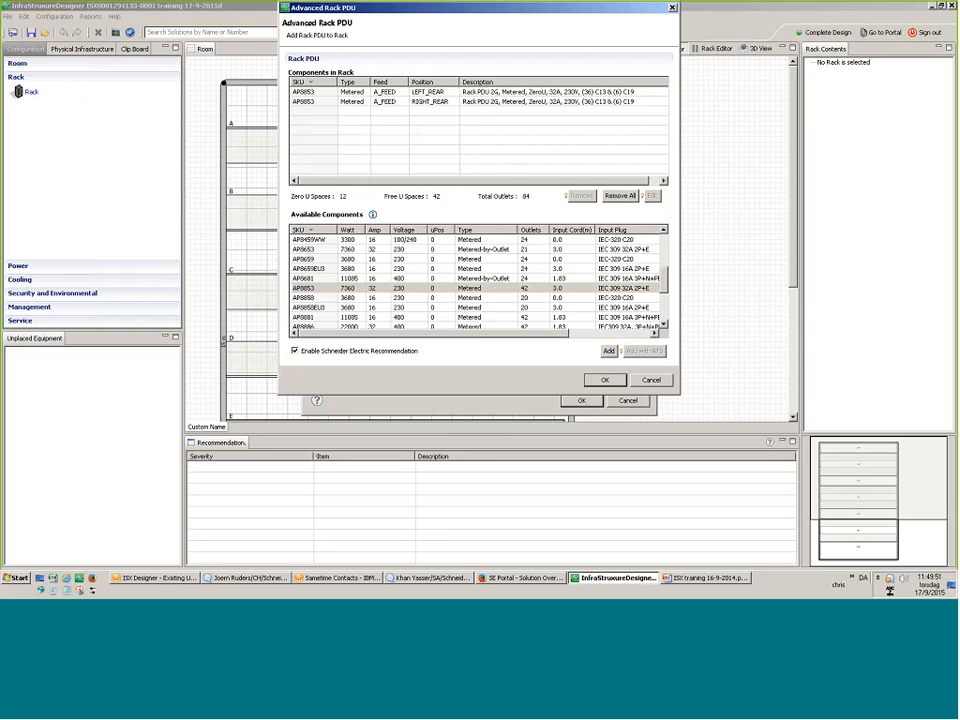
pyautogui.click(604, 380)
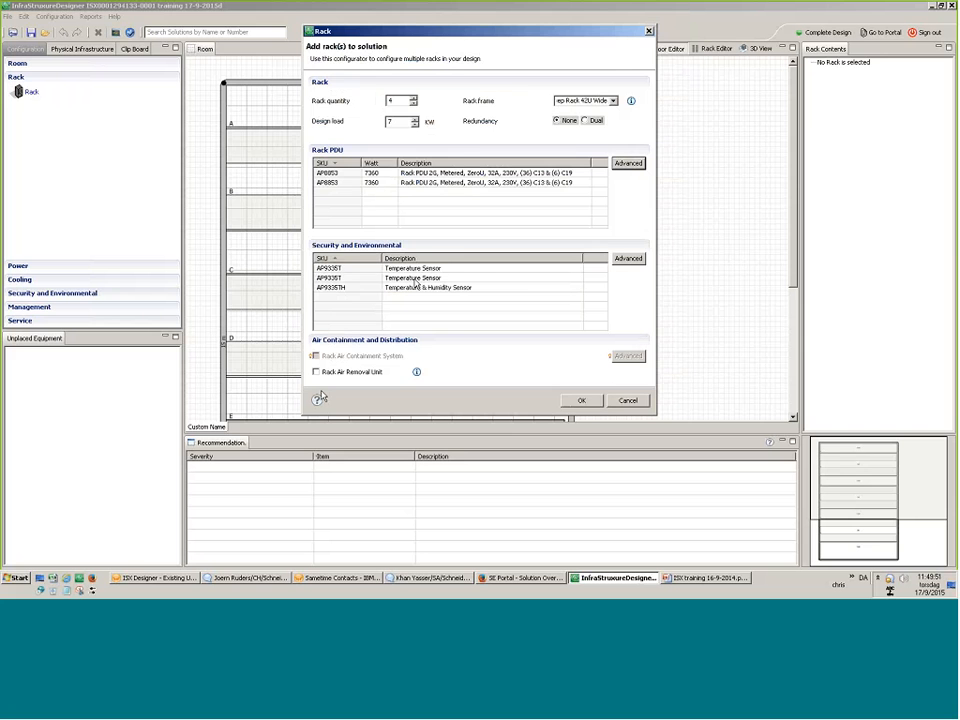
# Remove the extra AP9335T sensor, keeping one AP9335T and one AP9335TH, and create the four racks.
pyautogui.click(634, 258)
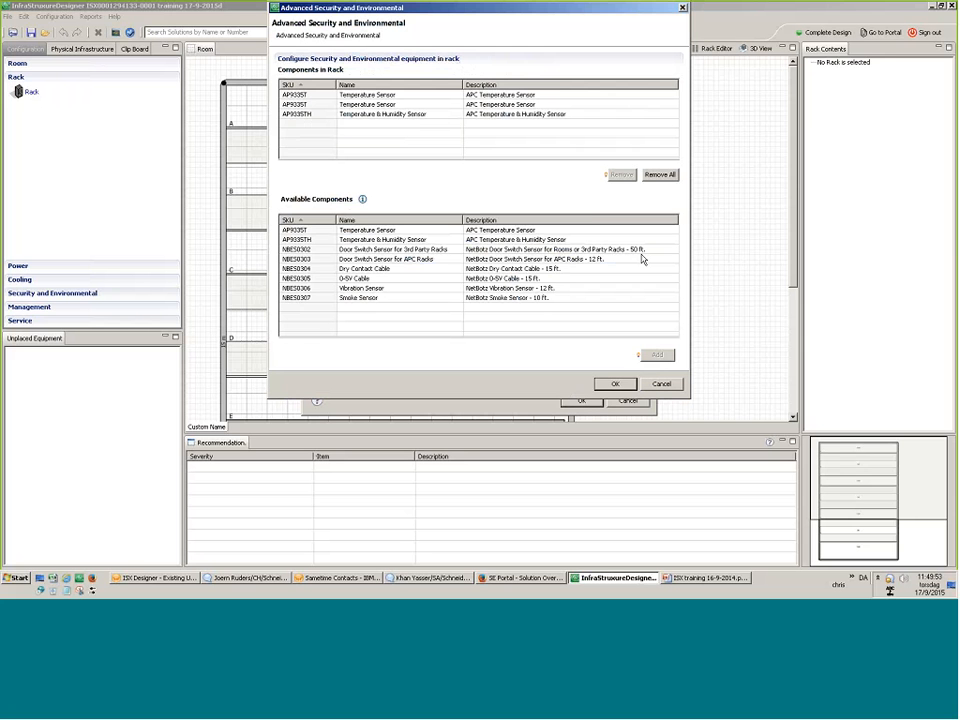
pyautogui.click(355, 84)
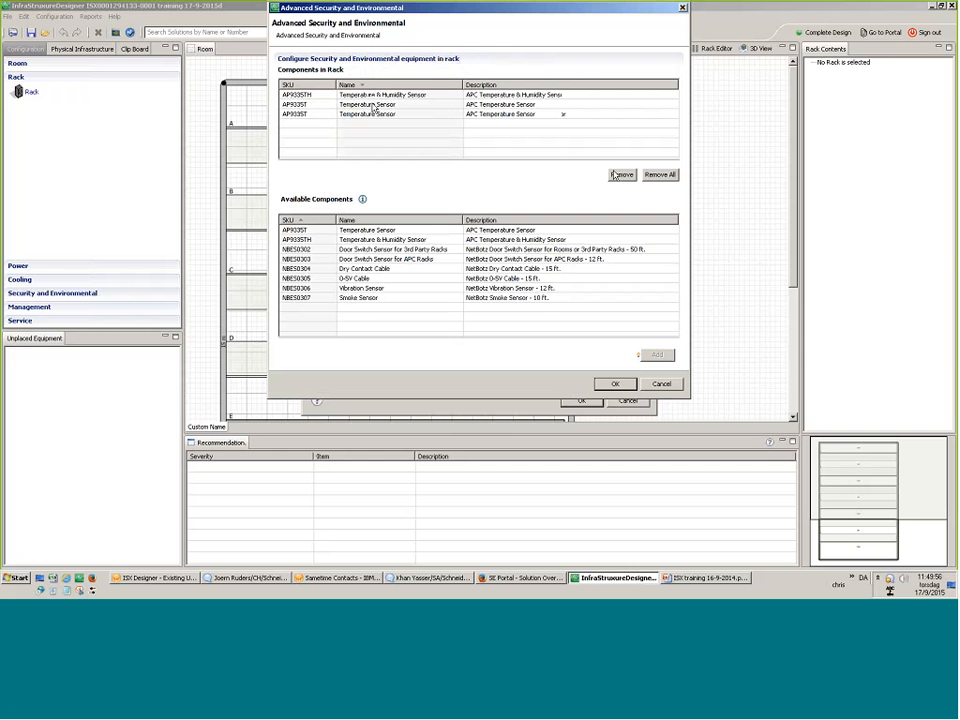
pyautogui.click(620, 175)
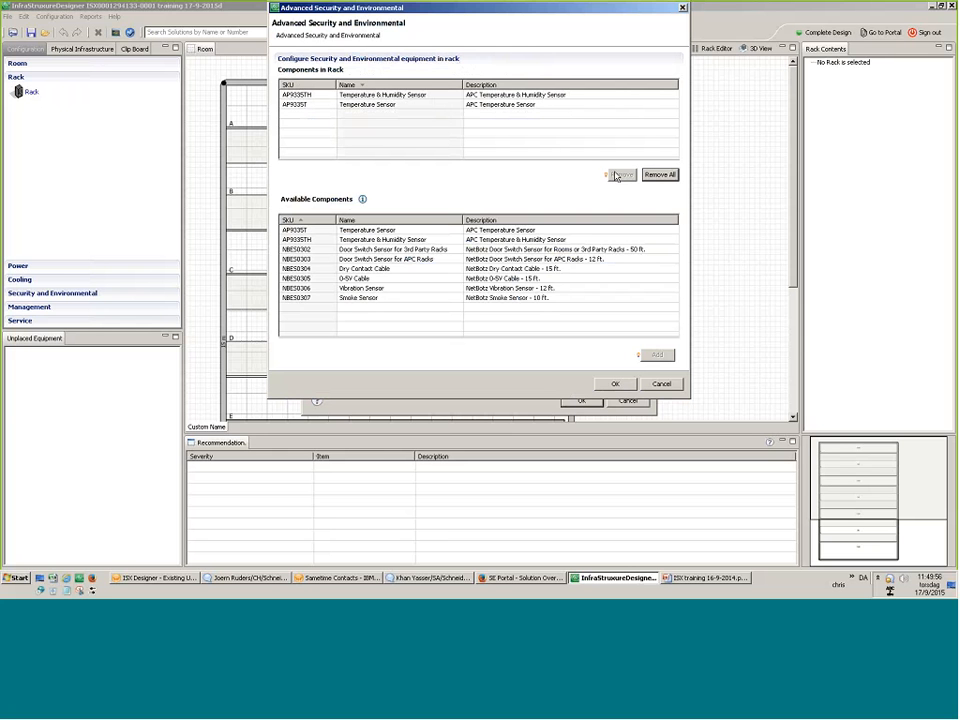
pyautogui.click(350, 278)
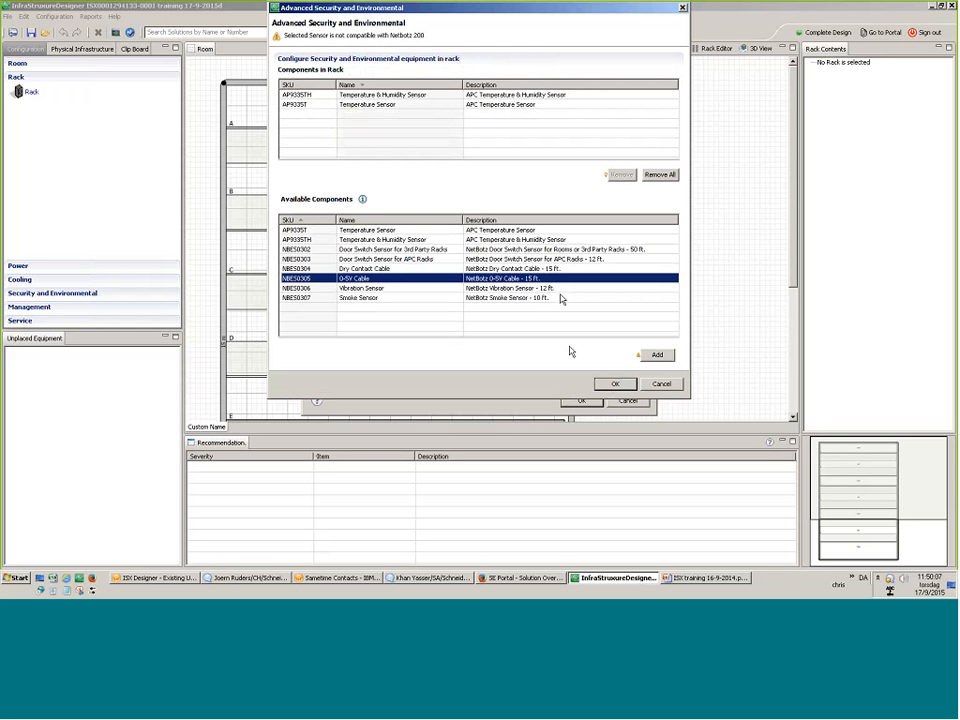
pyautogui.click(614, 386)
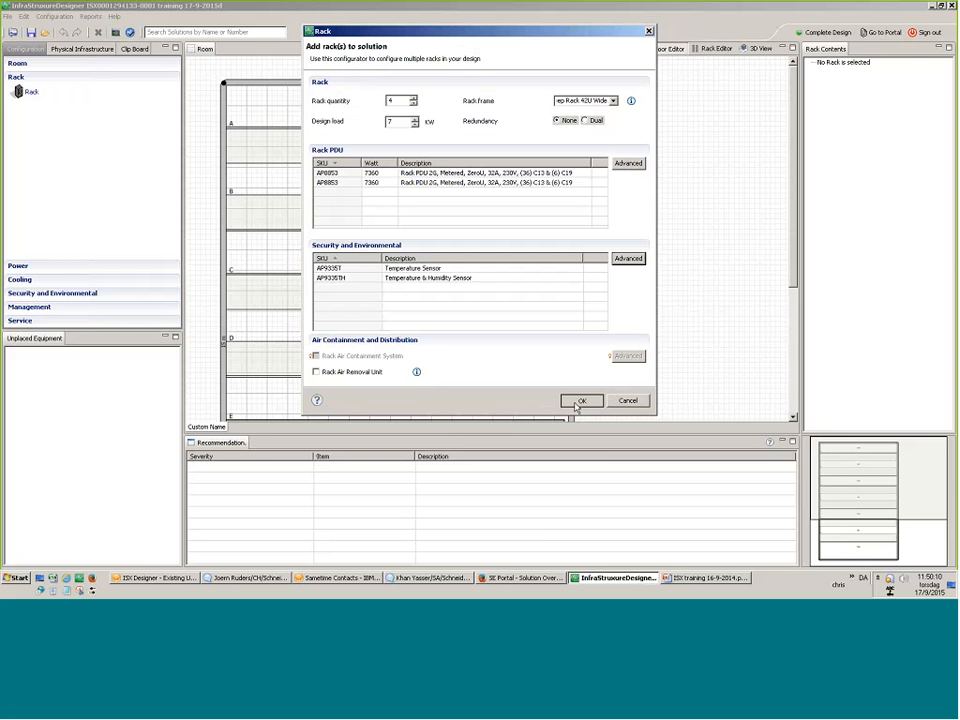
pyautogui.click(579, 401)
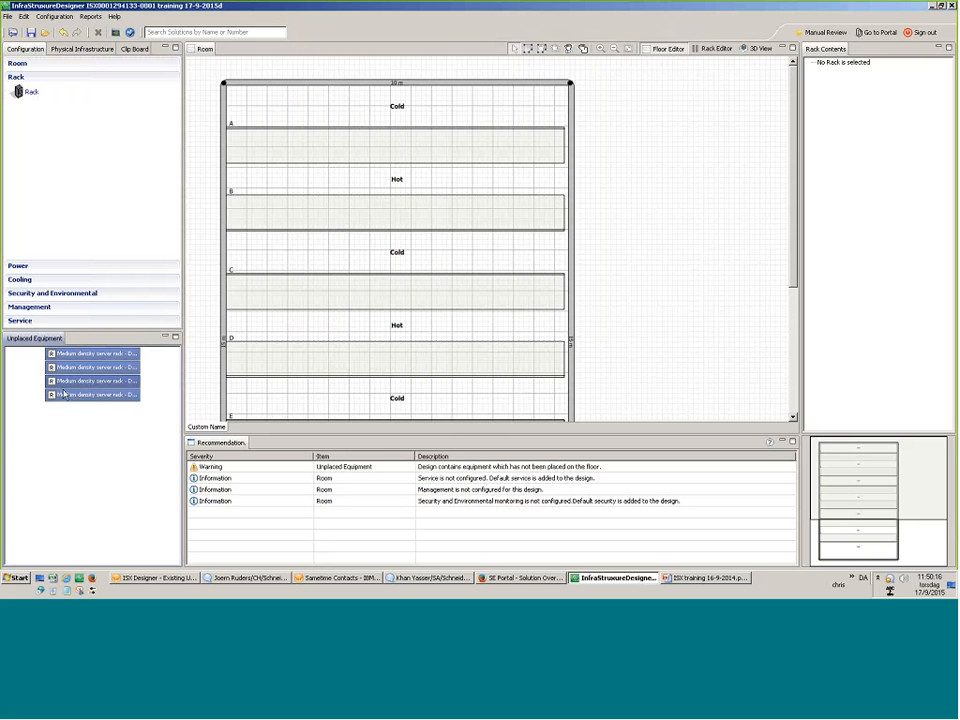
# Drag the four medium density racks from Unplaced Equipment into row A.
pyautogui.moveTo(62, 394); pyautogui.dragTo(337, 141)
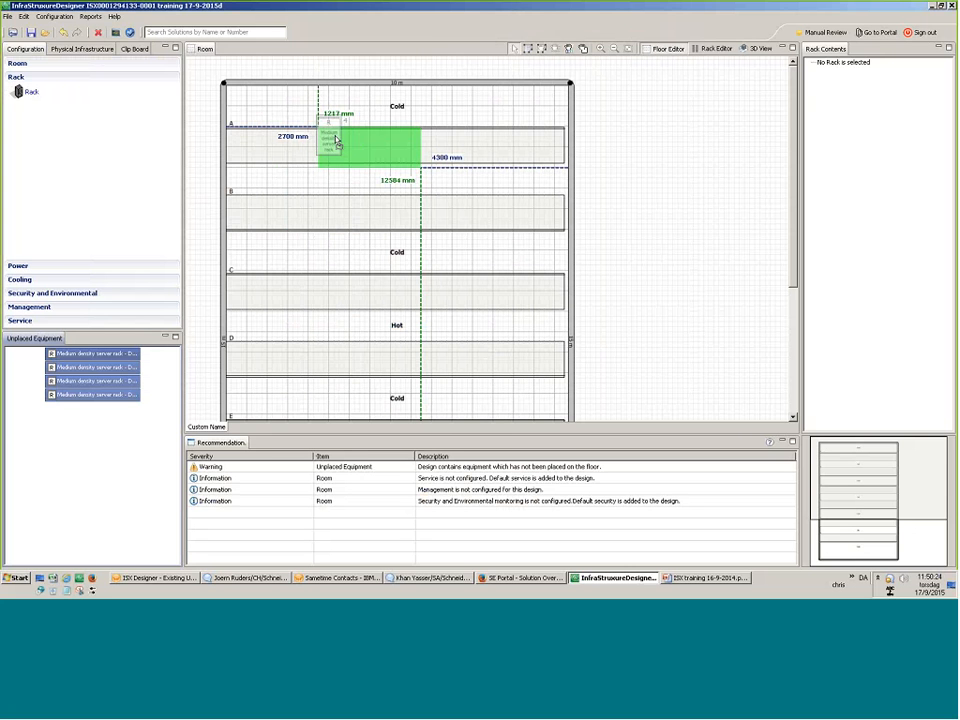
pyautogui.moveTo(337, 141); pyautogui.dragTo(337, 140)
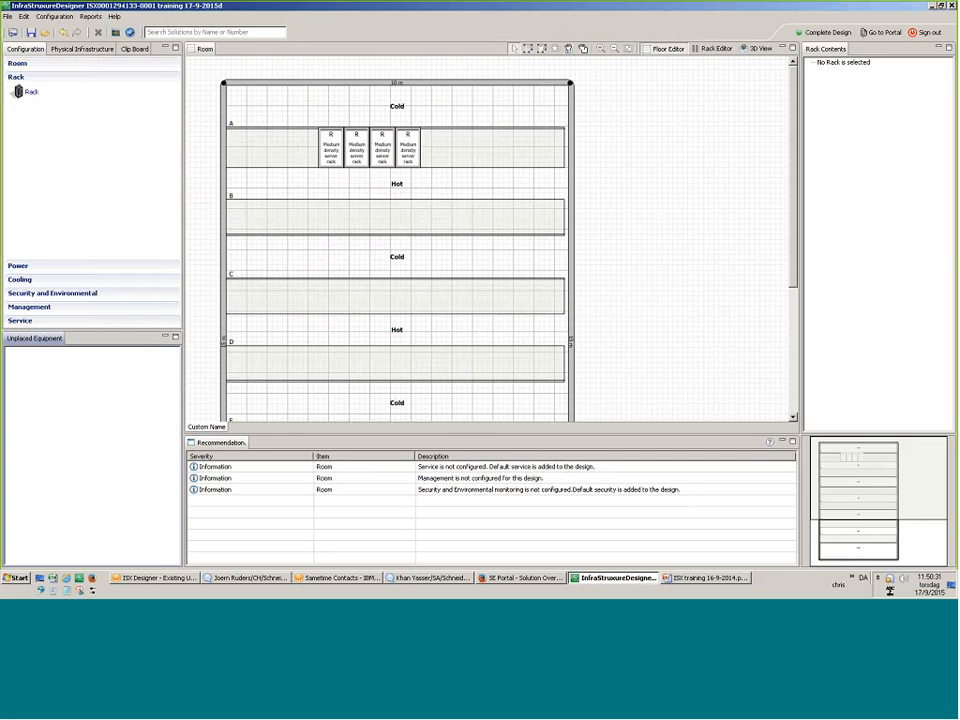
pyautogui.click(21, 267)
pyautogui.click(16, 77)
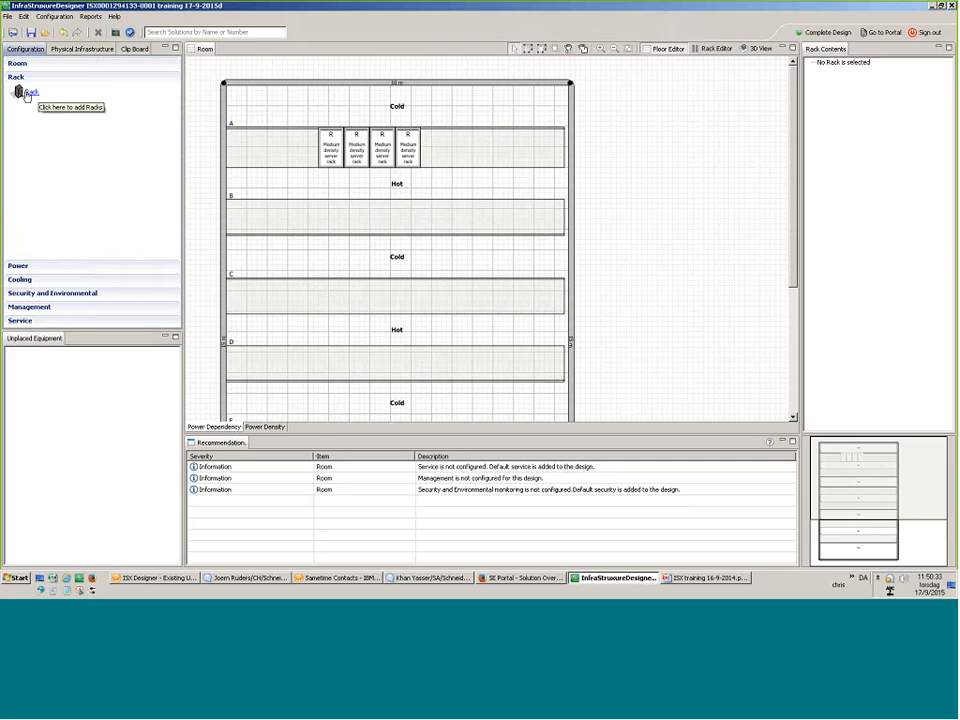
# Add one SX 42U rack and place it at the end of row A.
pyautogui.click(28, 91)
pyautogui.click(591, 100)
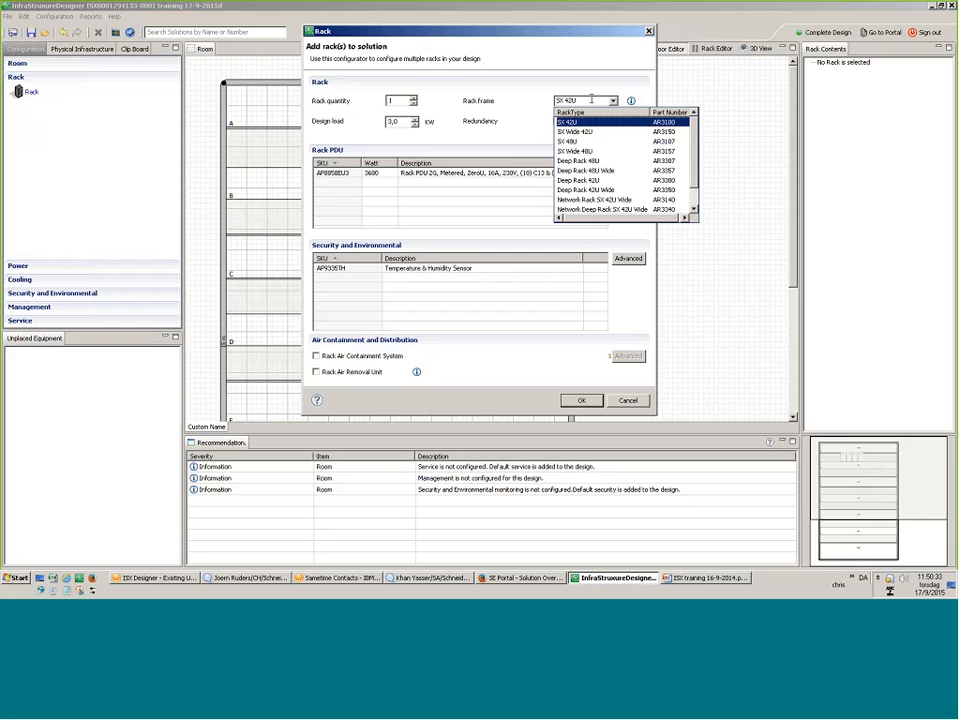
pyautogui.click(591, 100)
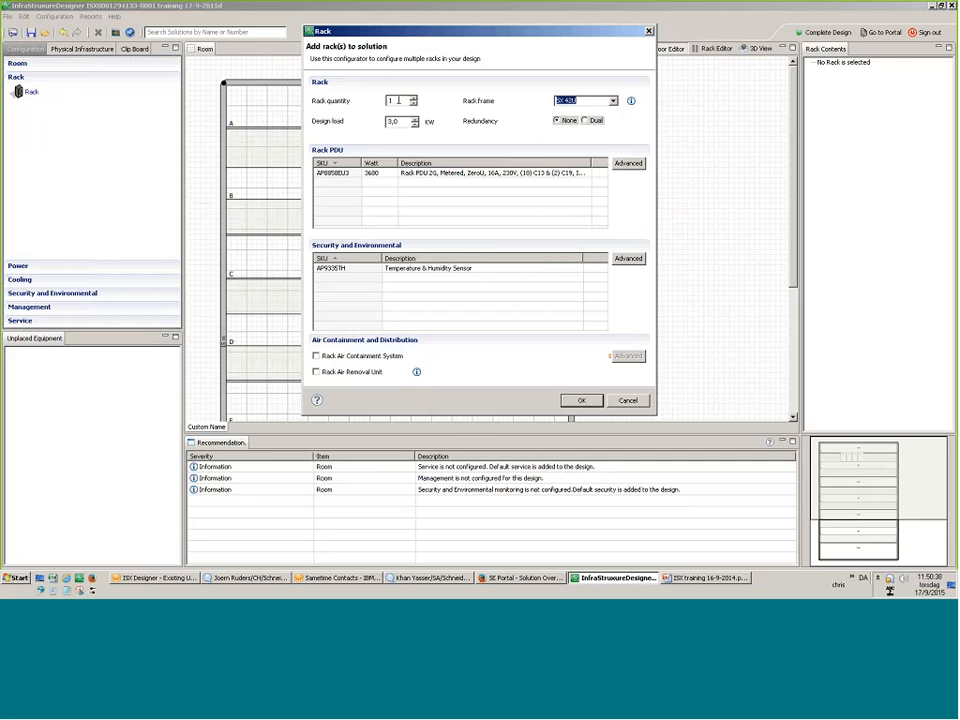
pyautogui.click(581, 400)
pyautogui.moveTo(135, 457); pyautogui.dragTo(34, 336)
pyautogui.moveTo(76, 367); pyautogui.dragTo(336, 222)
pyautogui.moveTo(410, 217); pyautogui.dragTo(436, 160)
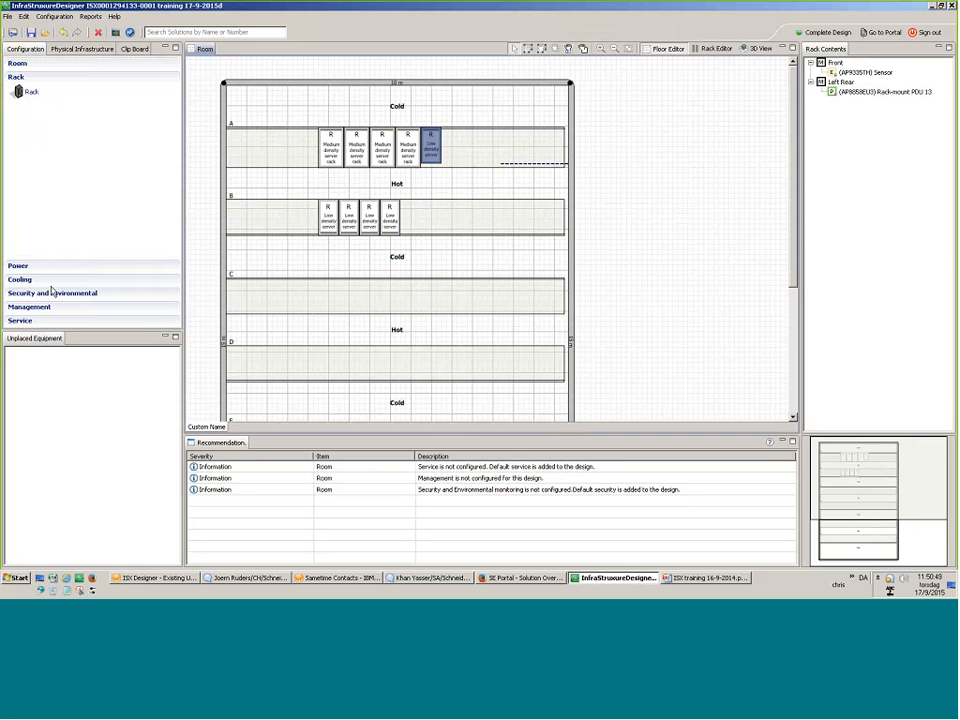
pyautogui.click(20, 267)
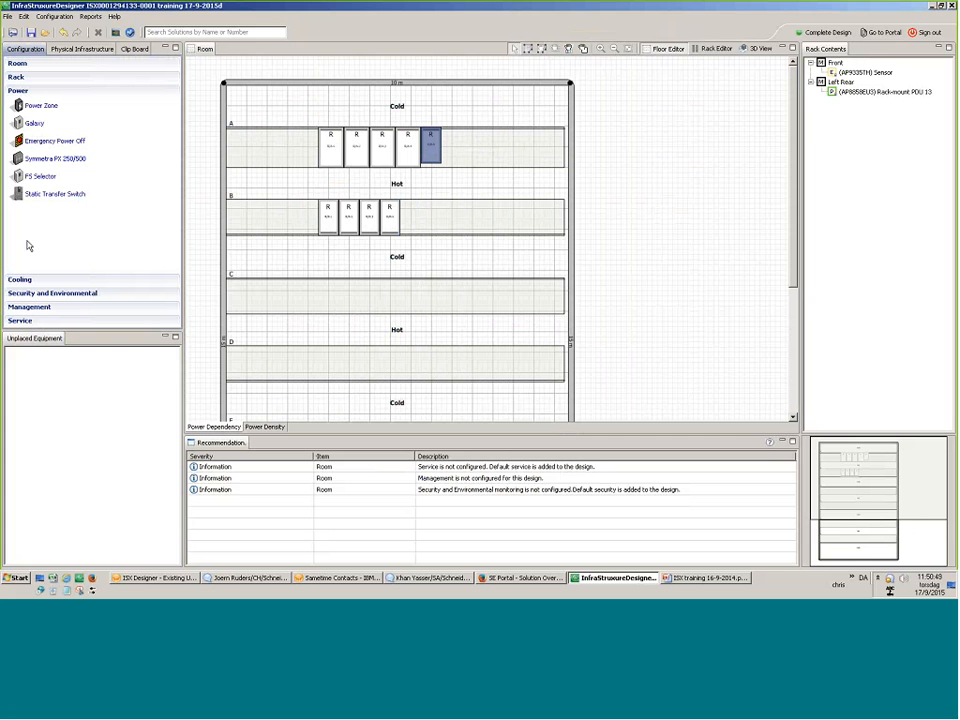
# Create a power zone feeding all nine racks (43 kW) from a Symmetra PX 96 main unit.
pyautogui.click(29, 112)
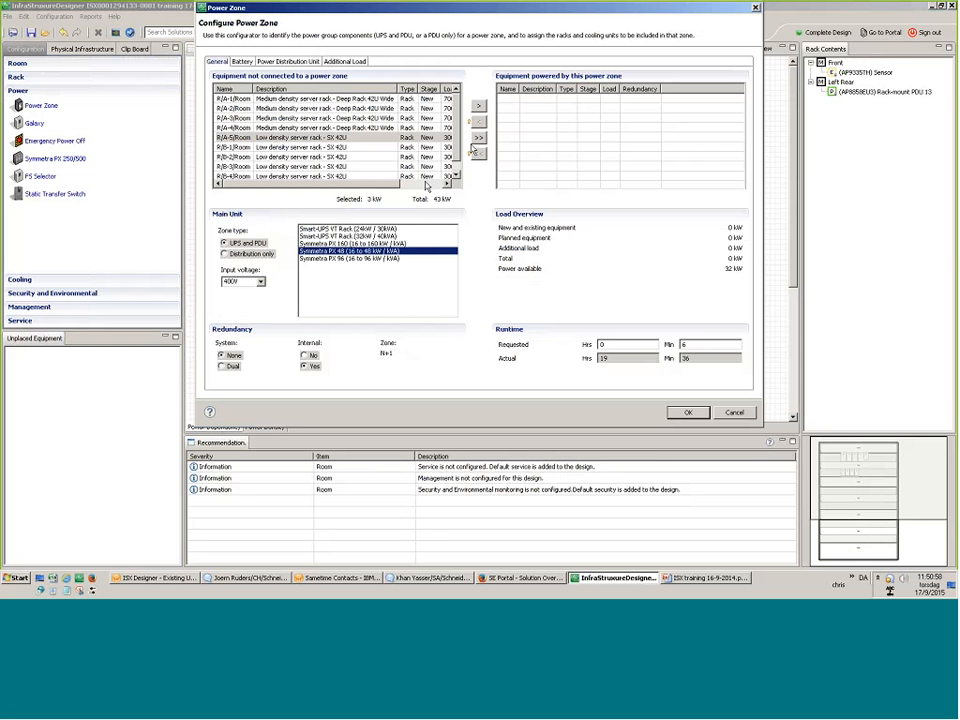
pyautogui.click(478, 137)
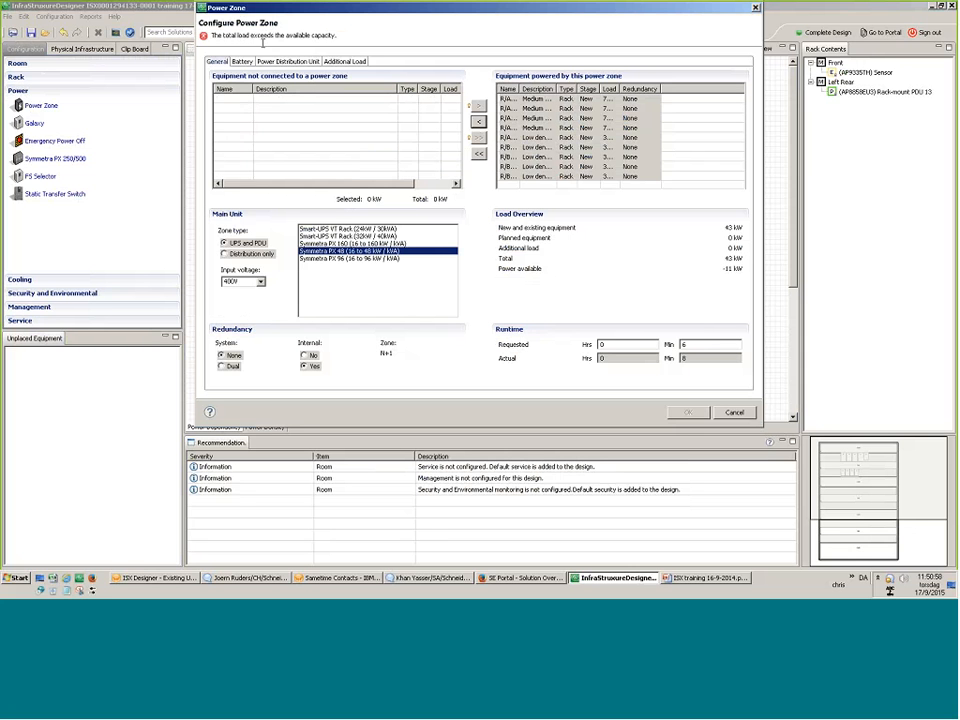
pyautogui.click(347, 259)
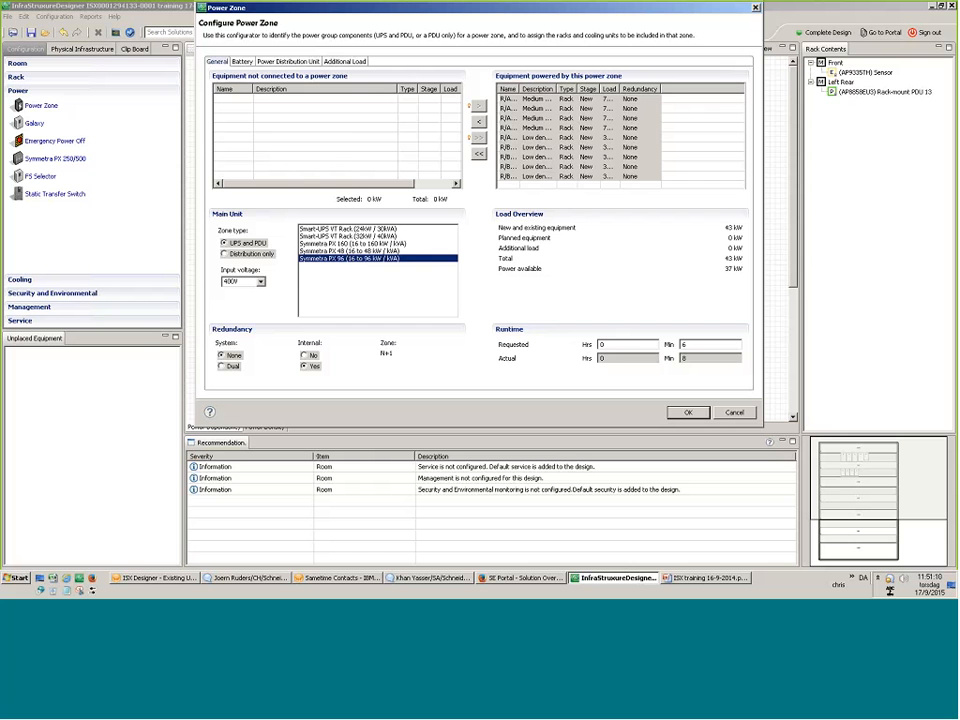
pyautogui.click(242, 62)
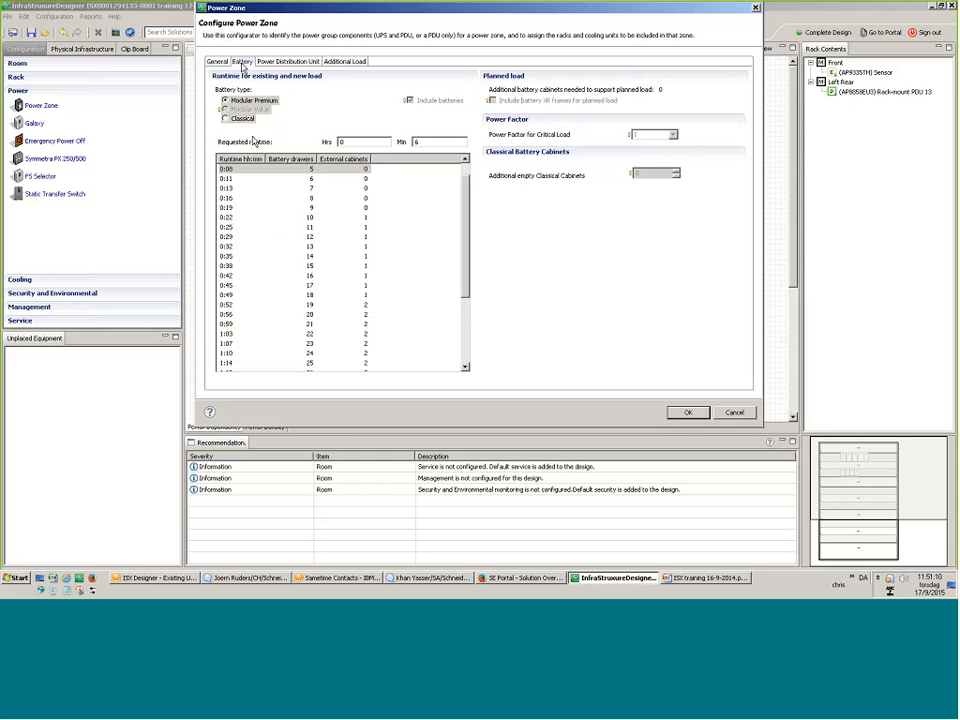
# Switch the power zone's battery to Classical, giving a 14-minute runtime.
pyautogui.click(242, 124)
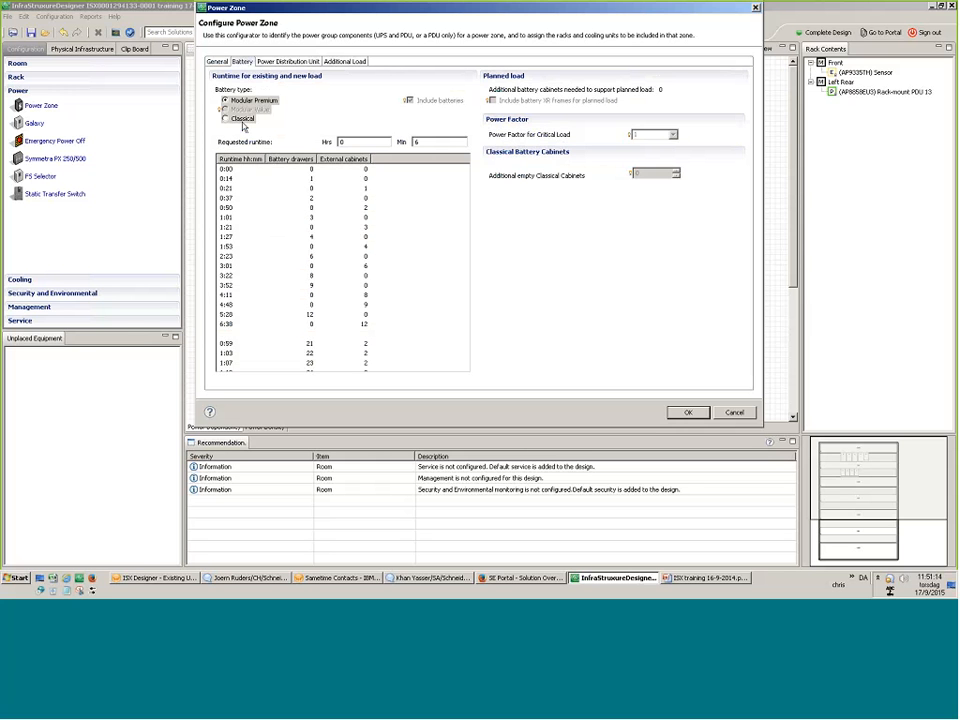
pyautogui.click(242, 123)
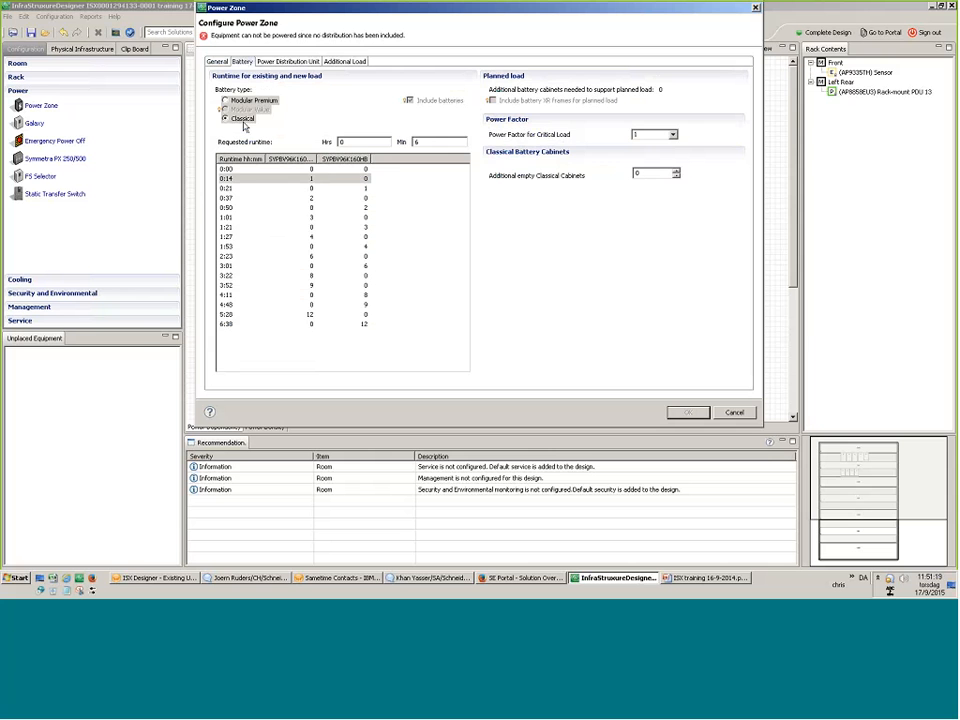
pyautogui.click(218, 62)
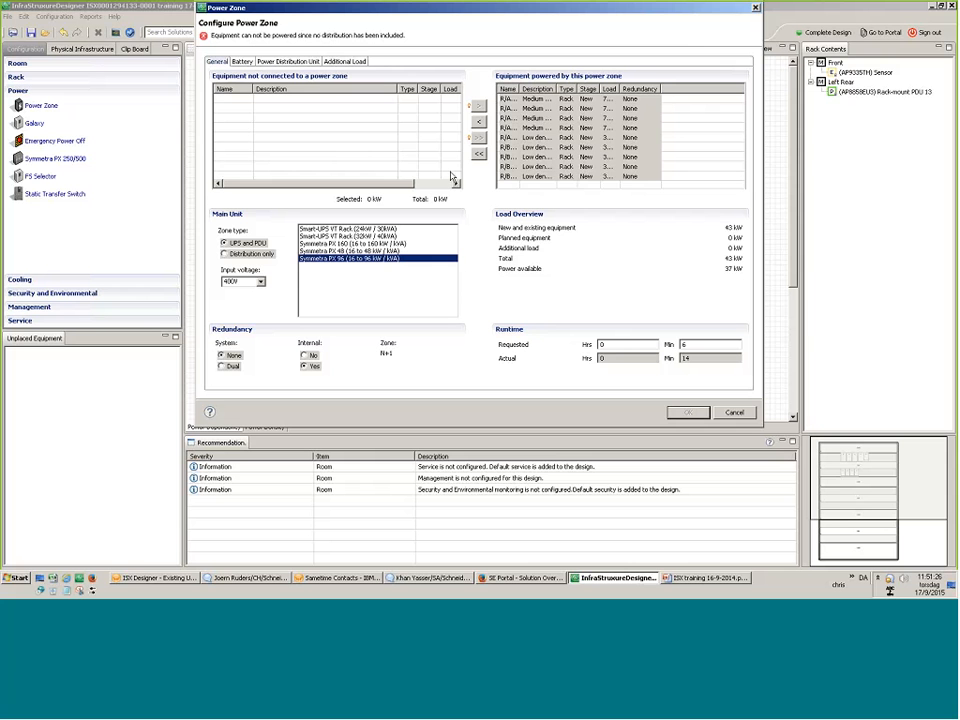
# Make the zone distribution only for all racks and place its 300mm remote power panel at the end of row B.
pyautogui.click(478, 153)
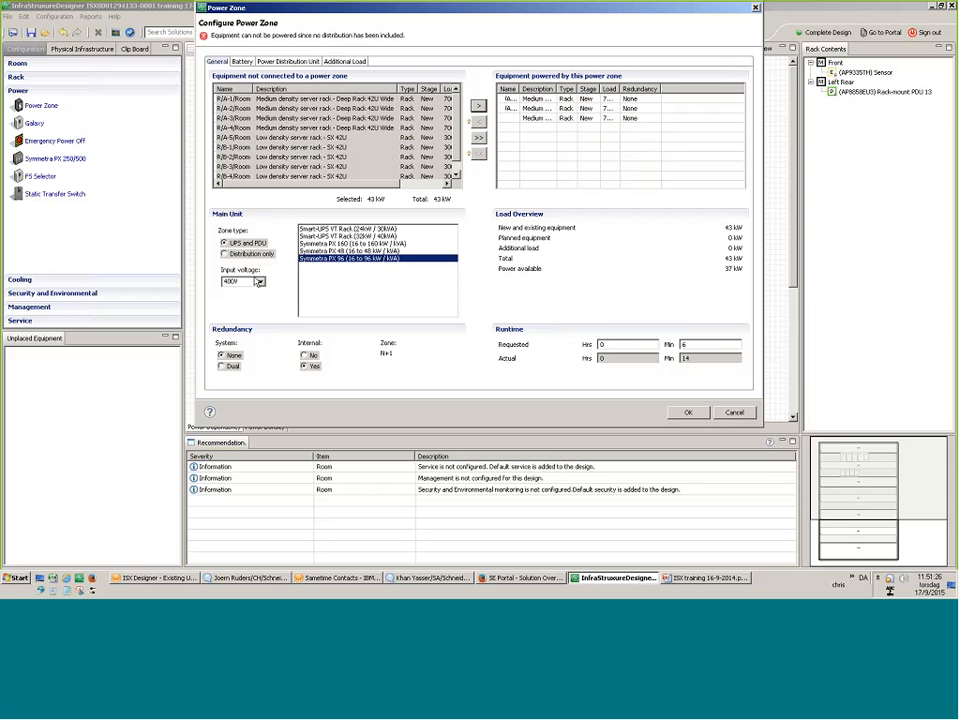
pyautogui.click(240, 254)
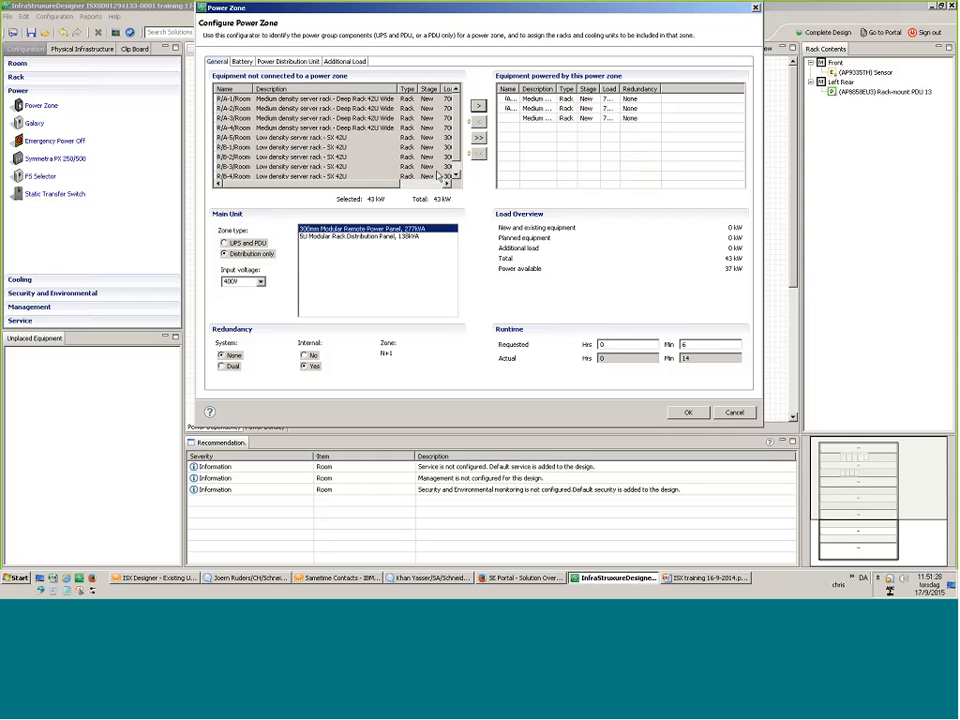
pyautogui.click(478, 137)
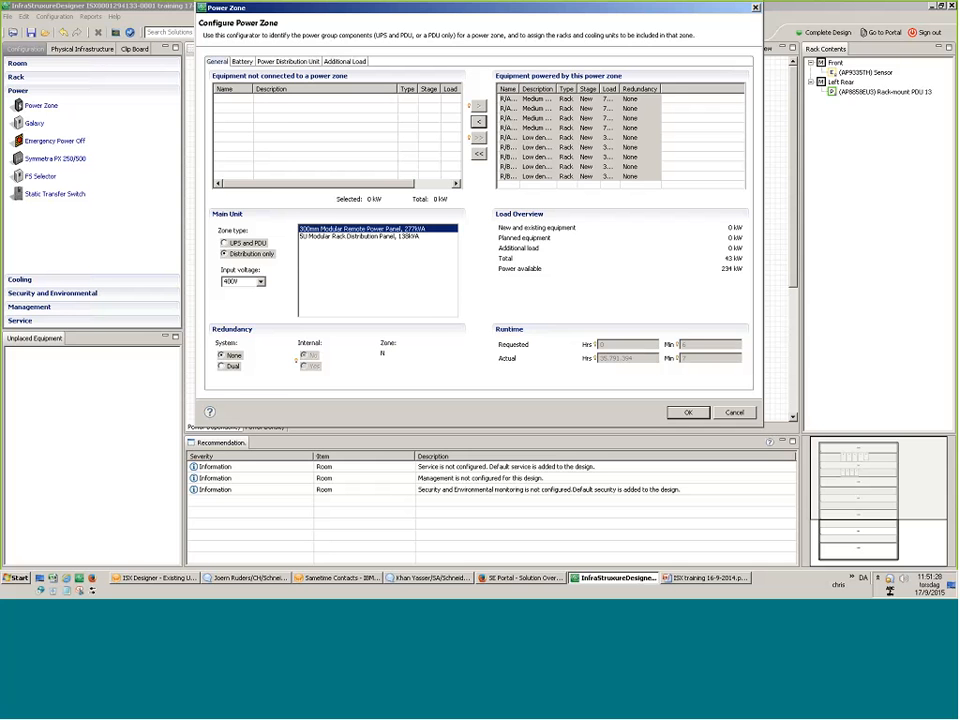
pyautogui.click(686, 411)
pyautogui.moveTo(312, 270); pyautogui.dragTo(405, 215)
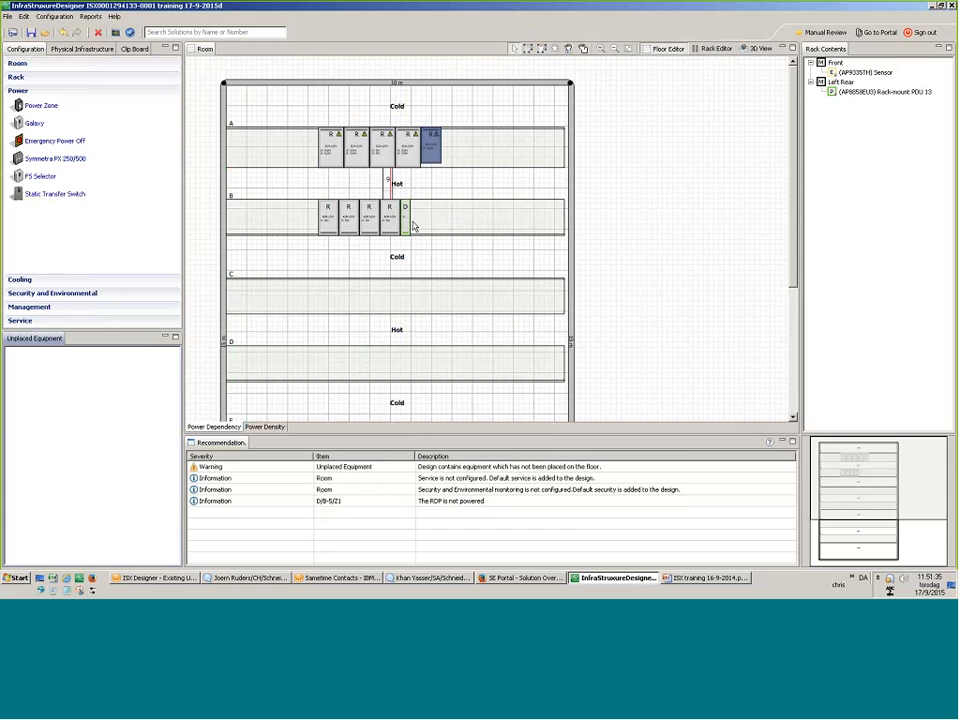
# Start a new power zone on a Symmetra PX 160 and connect the remote power panel.
pyautogui.click(41, 105)
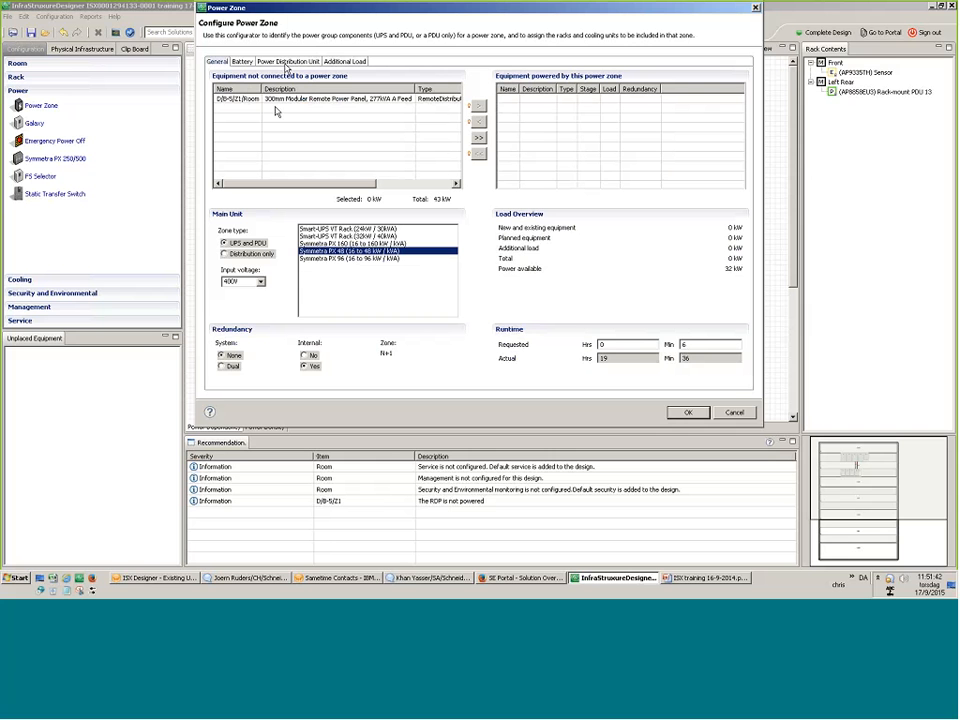
pyautogui.click(360, 246)
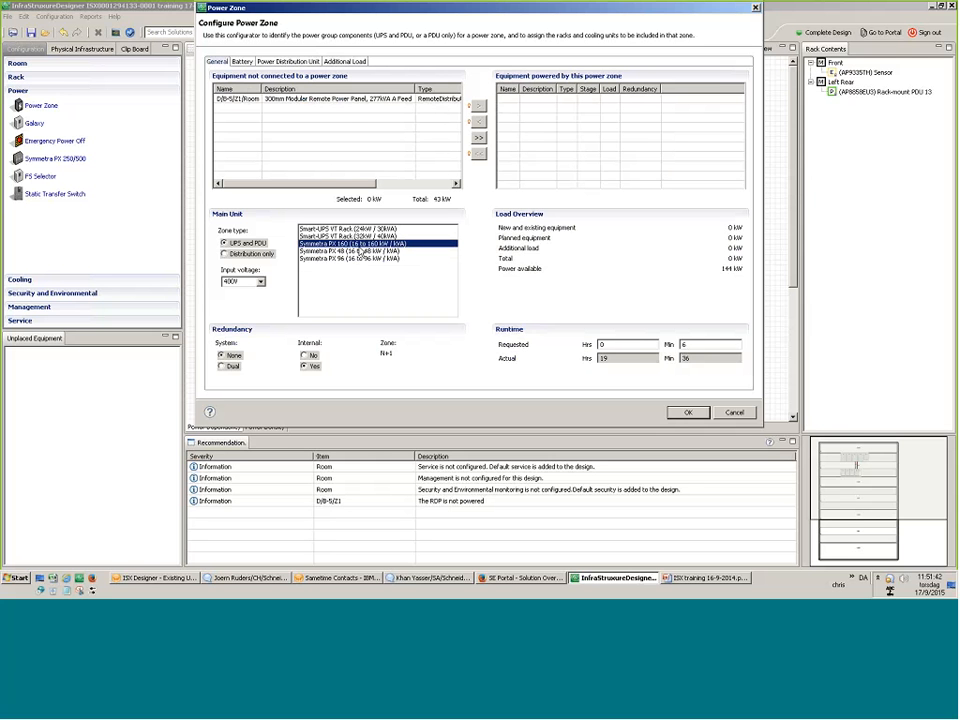
pyautogui.click(350, 100)
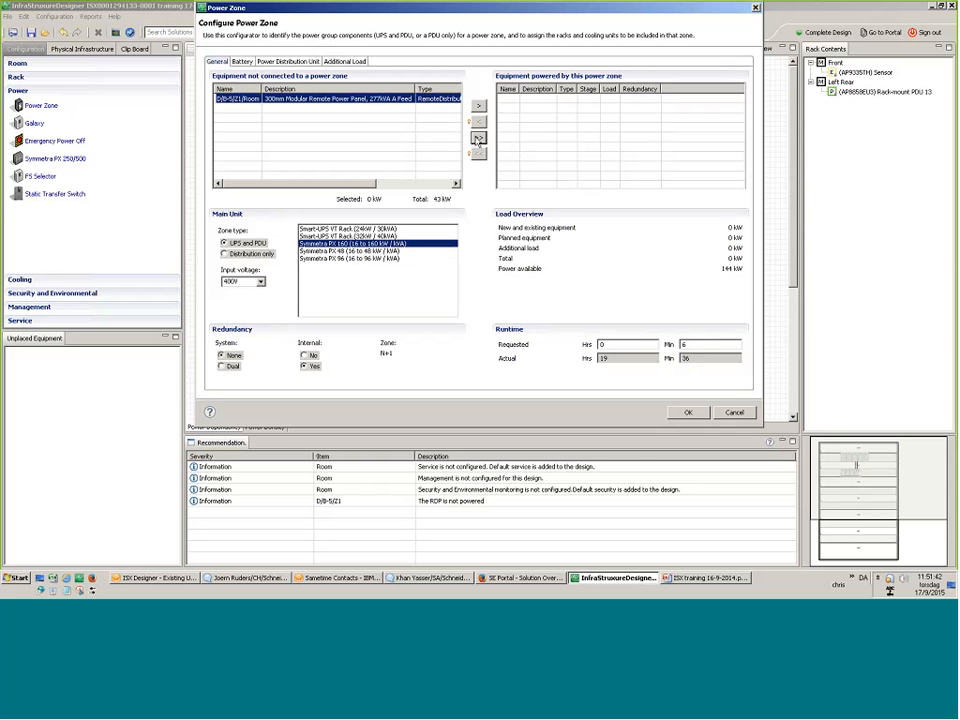
pyautogui.click(479, 139)
# Switch the zone's batteries to Classical and check the connected power panel's load.
pyautogui.click(242, 61)
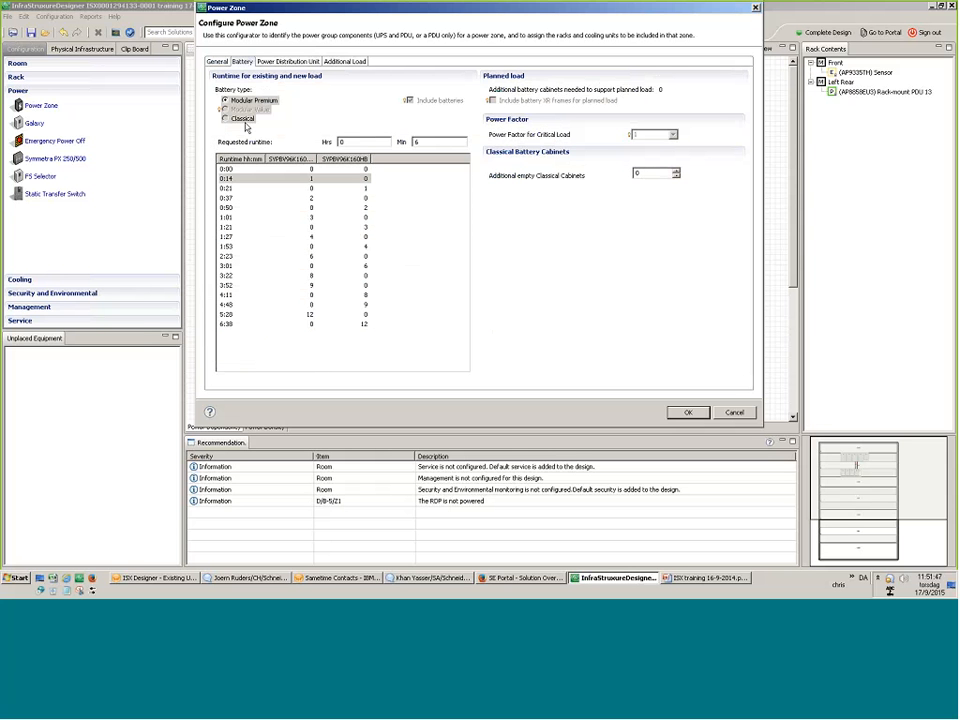
pyautogui.click(240, 119)
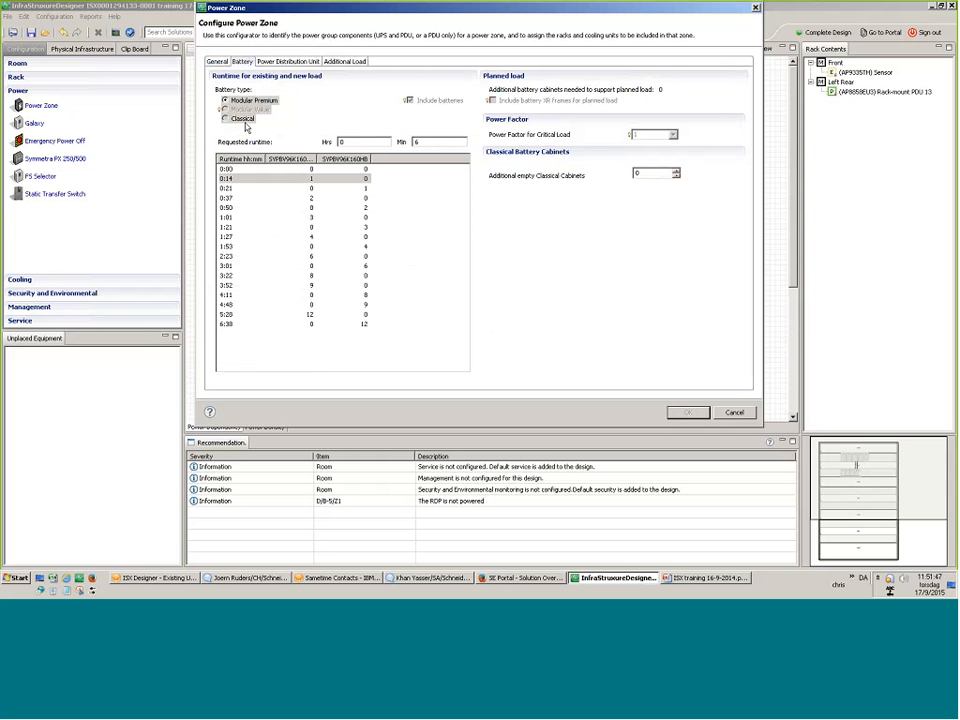
pyautogui.click(218, 62)
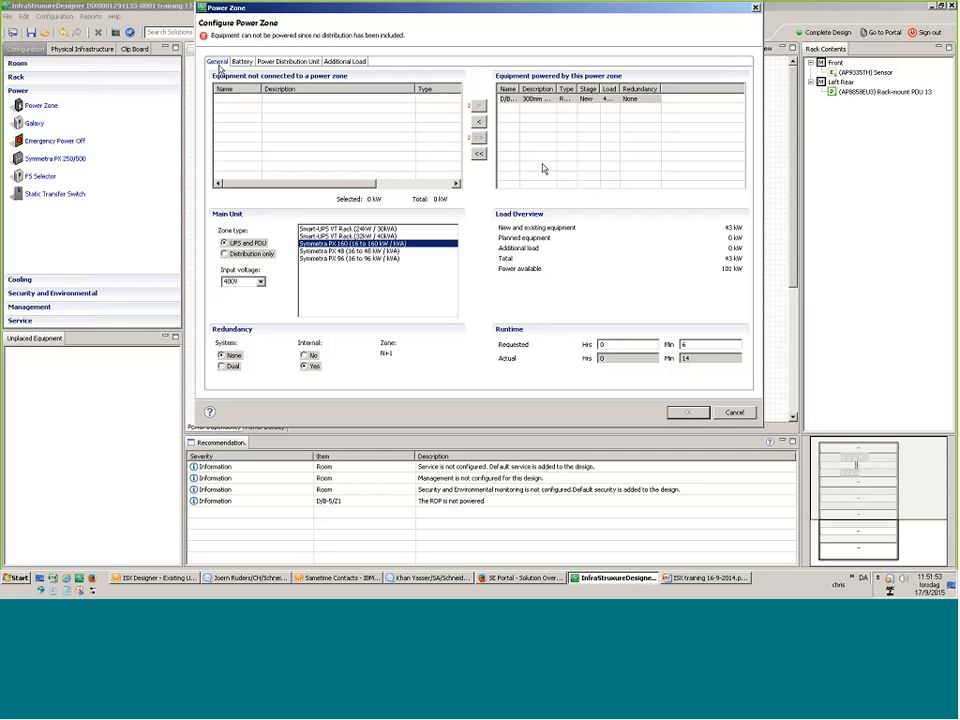
pyautogui.click(547, 100)
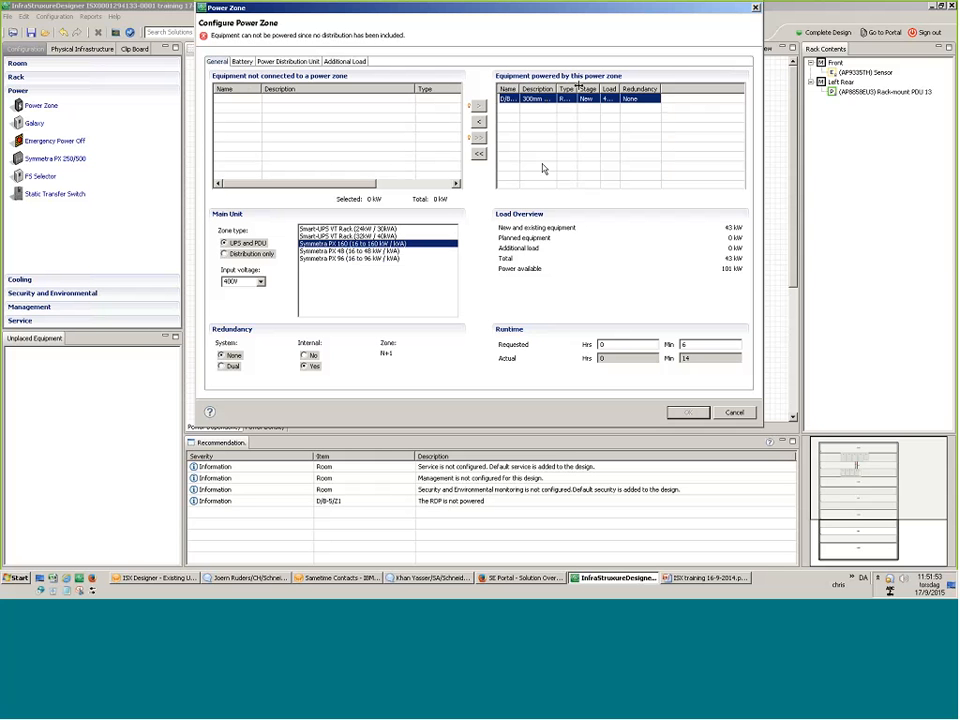
pyautogui.moveTo(619, 89); pyautogui.dragTo(656, 89)
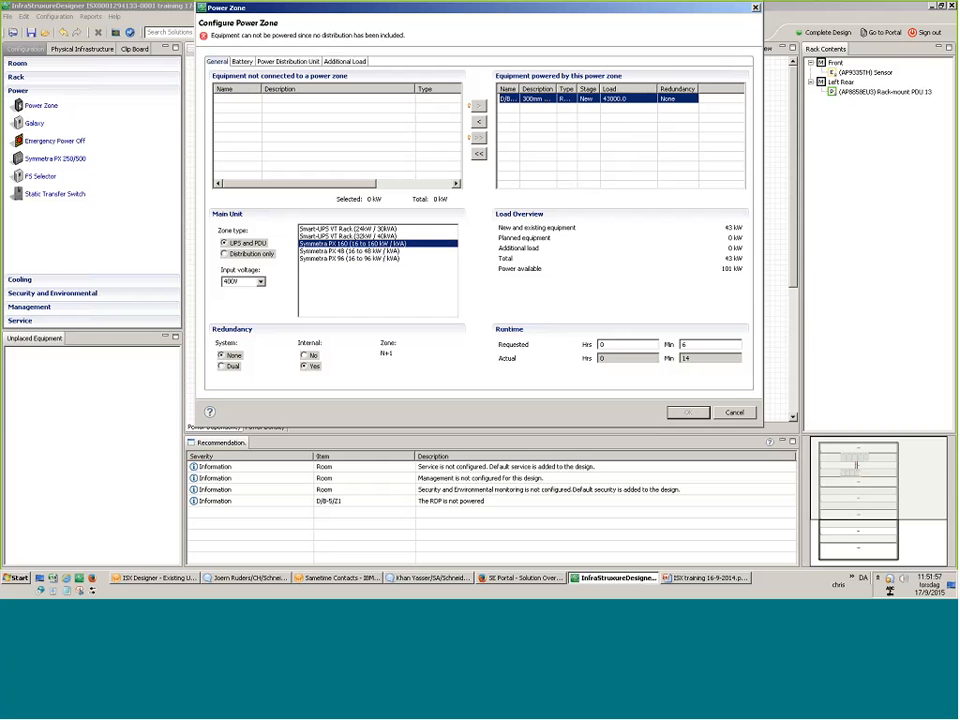
# Enter 43000 W as the zone's additional load.
pyautogui.click(345, 61)
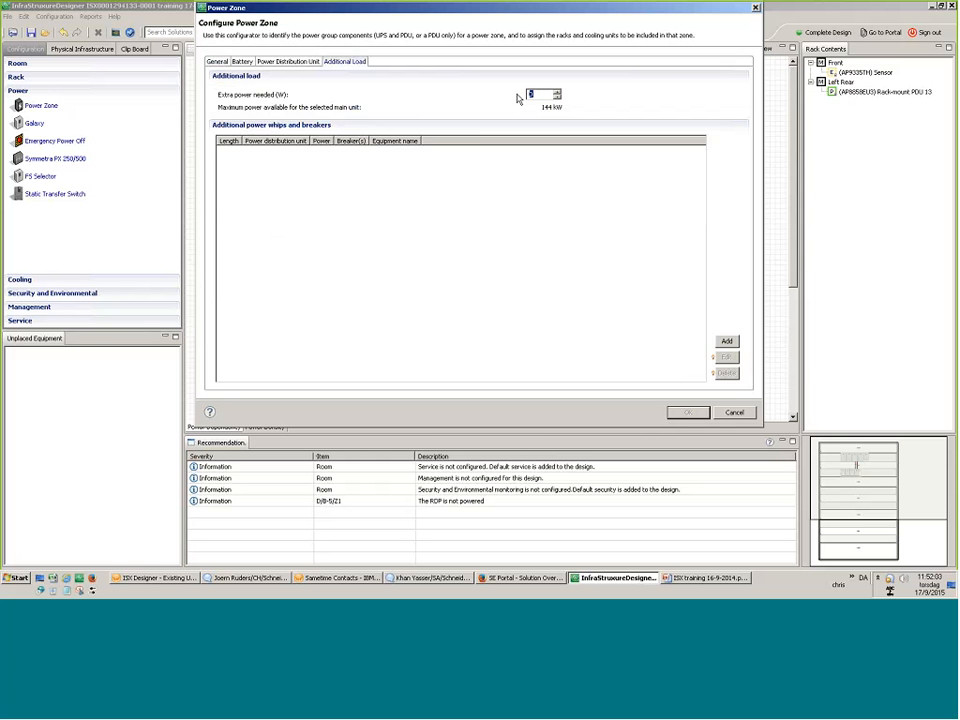
pyautogui.write('43000')
pyautogui.click(242, 61)
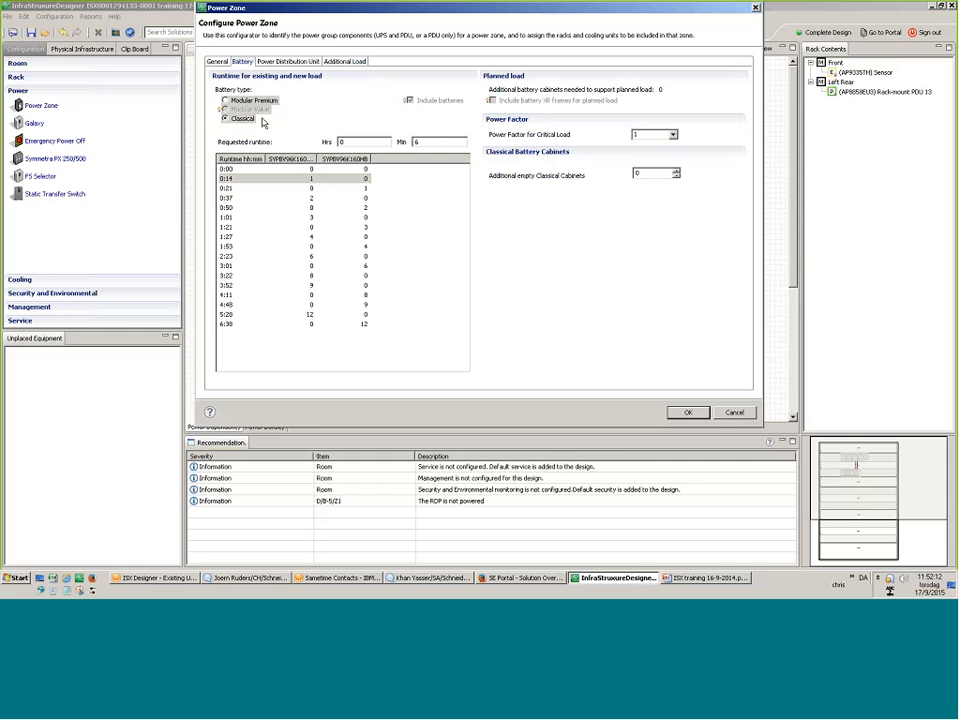
# Choose Value Wall-mounted as the external bypass panel, leaving the distribution unit excluded.
pyautogui.click(288, 61)
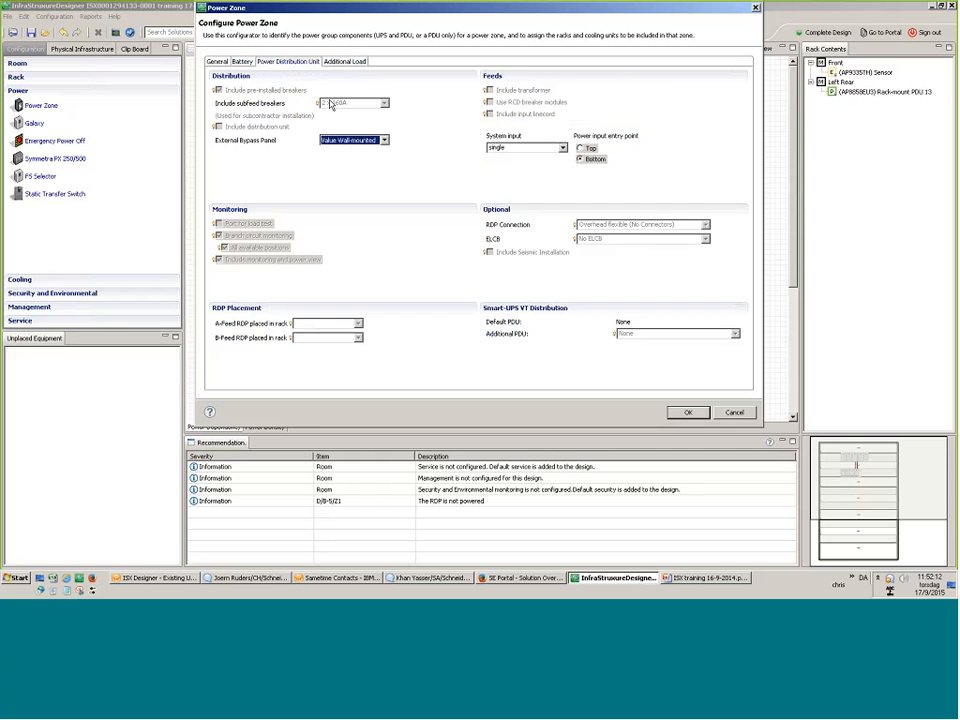
pyautogui.click(384, 140)
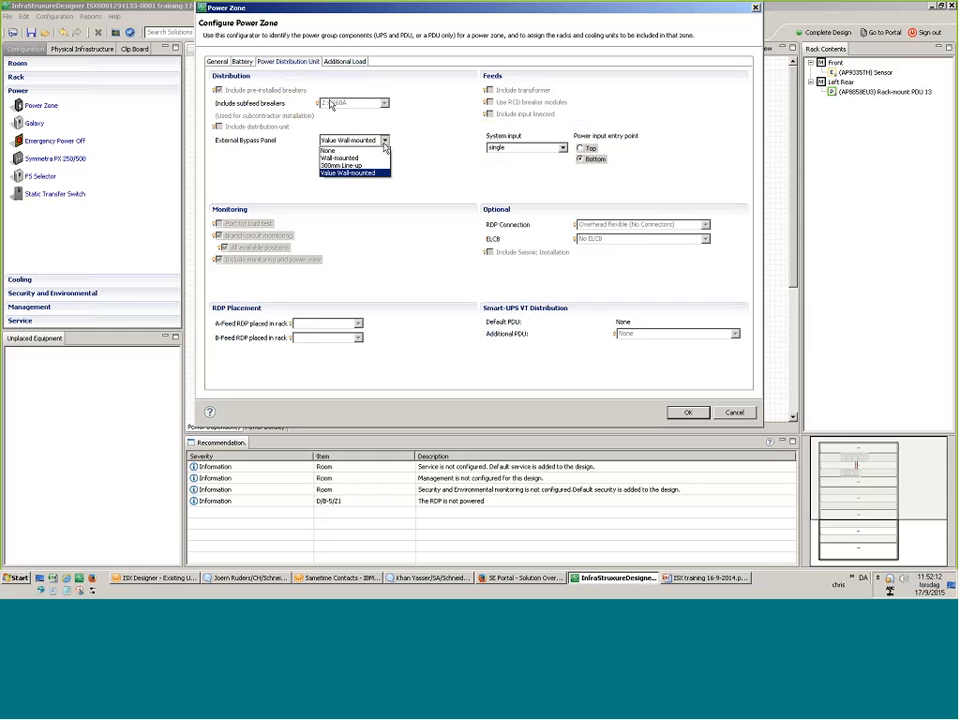
pyautogui.click(369, 174)
pyautogui.click(243, 62)
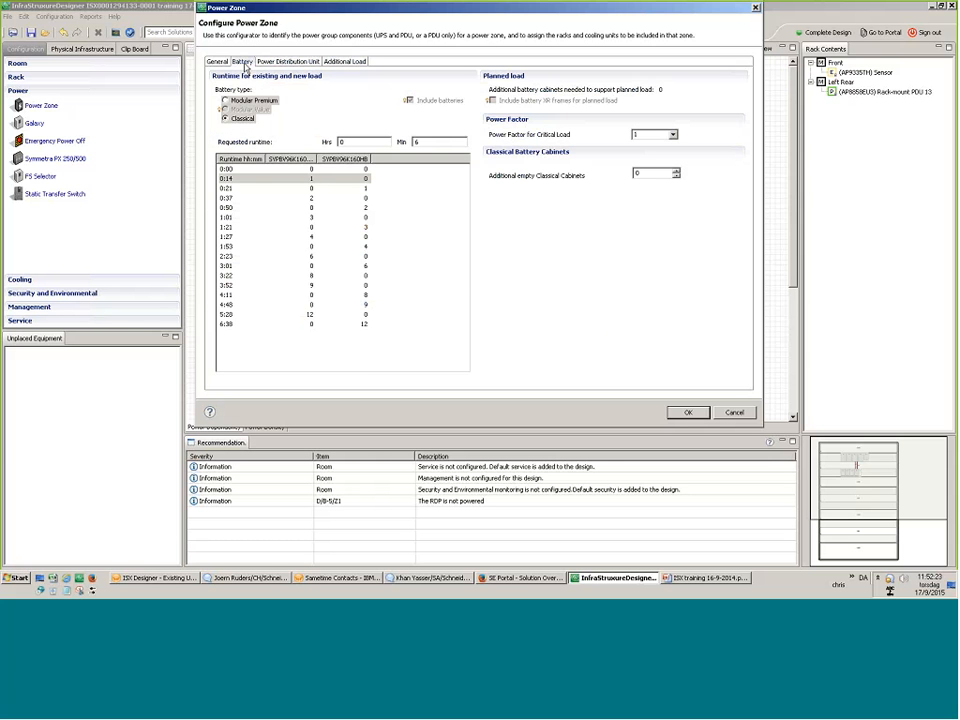
pyautogui.click(225, 100)
pyautogui.click(288, 61)
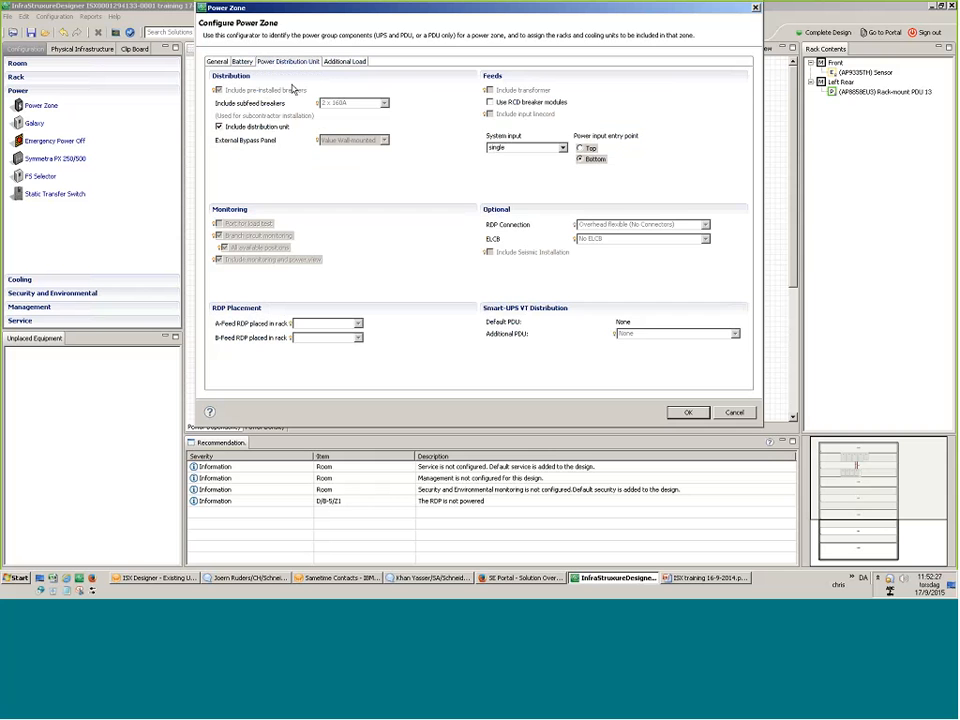
pyautogui.click(234, 127)
pyautogui.click(383, 140)
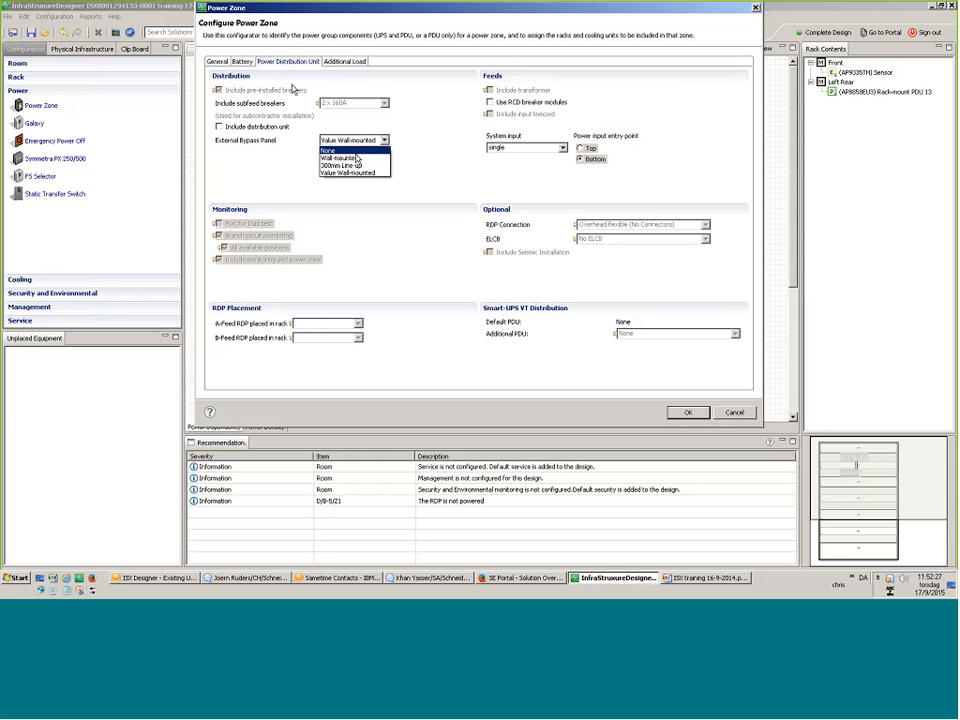
pyautogui.click(358, 173)
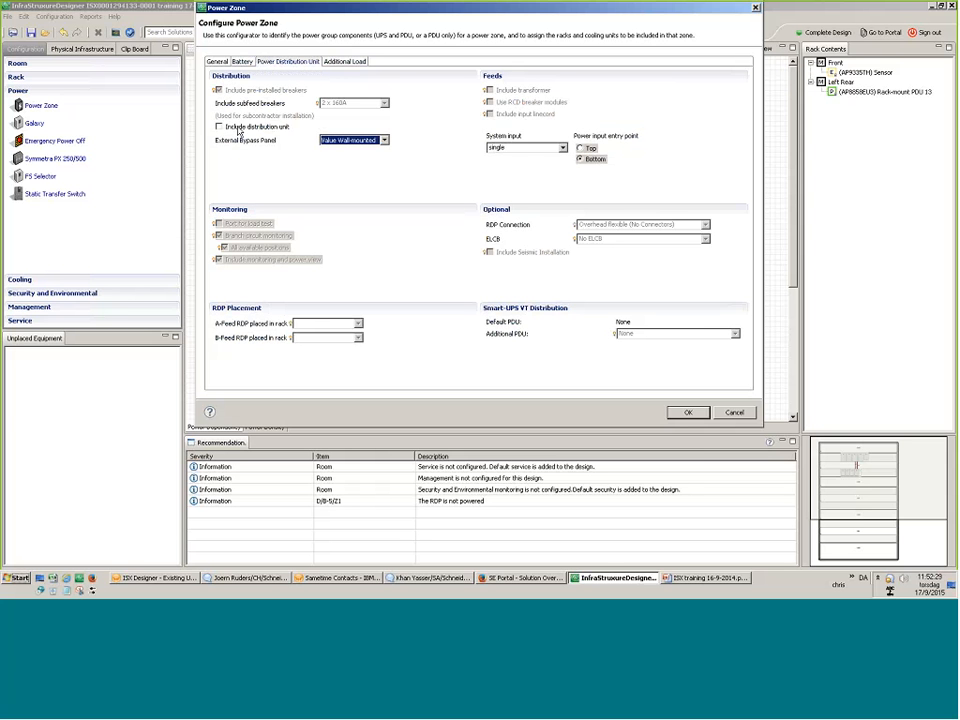
pyautogui.click(239, 131)
pyautogui.click(241, 132)
# Recheck the battery and bypass panel settings, review the additional load, and confirm the zone.
pyautogui.click(243, 62)
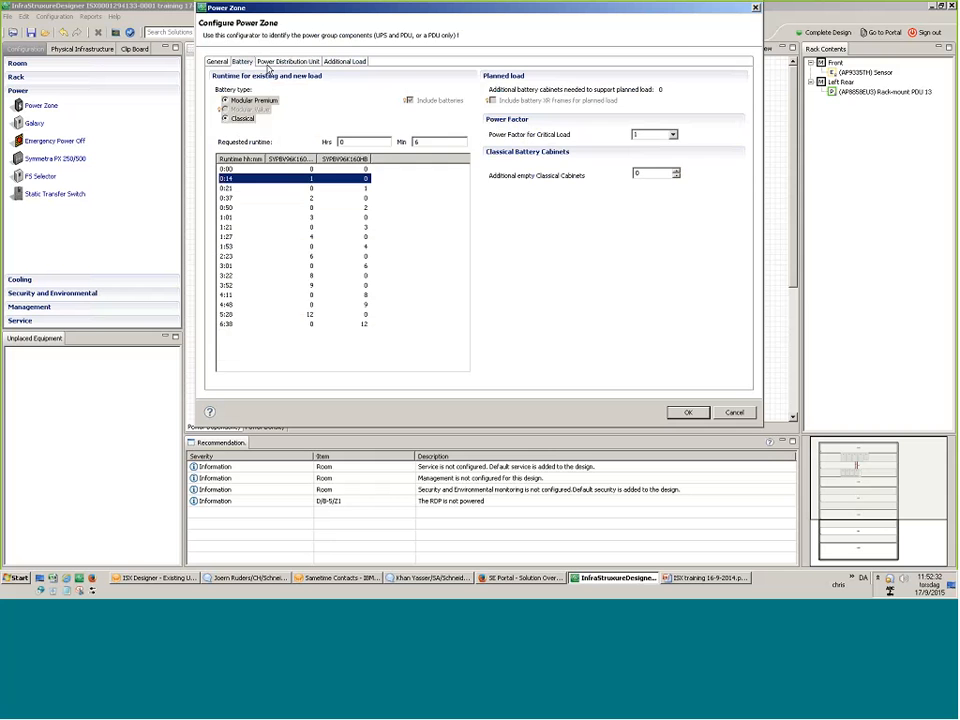
pyautogui.click(288, 61)
pyautogui.click(384, 140)
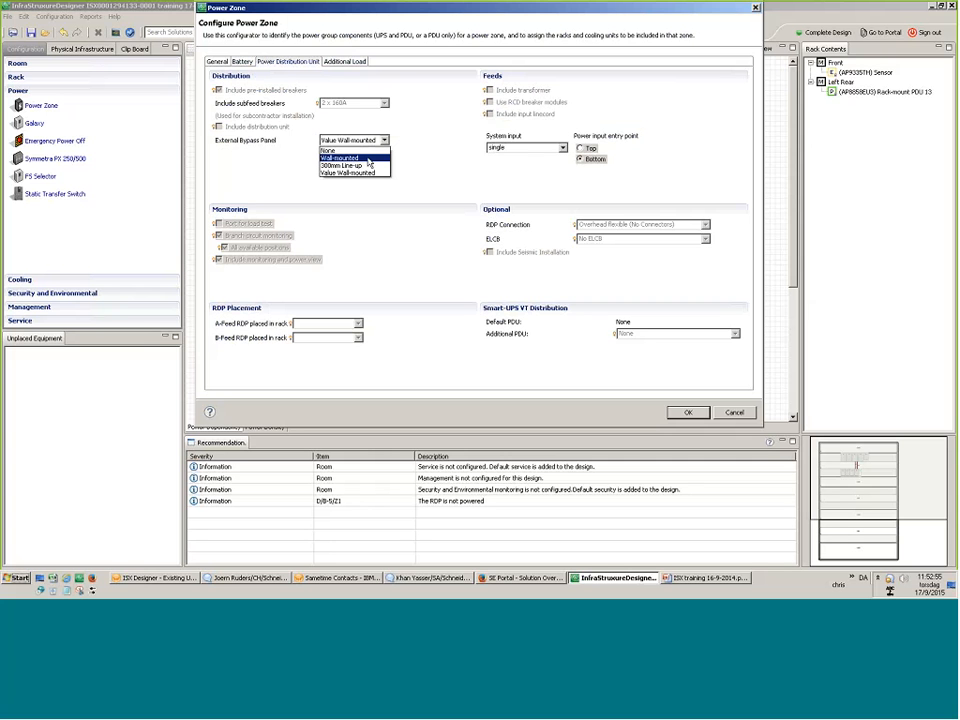
pyautogui.click(372, 173)
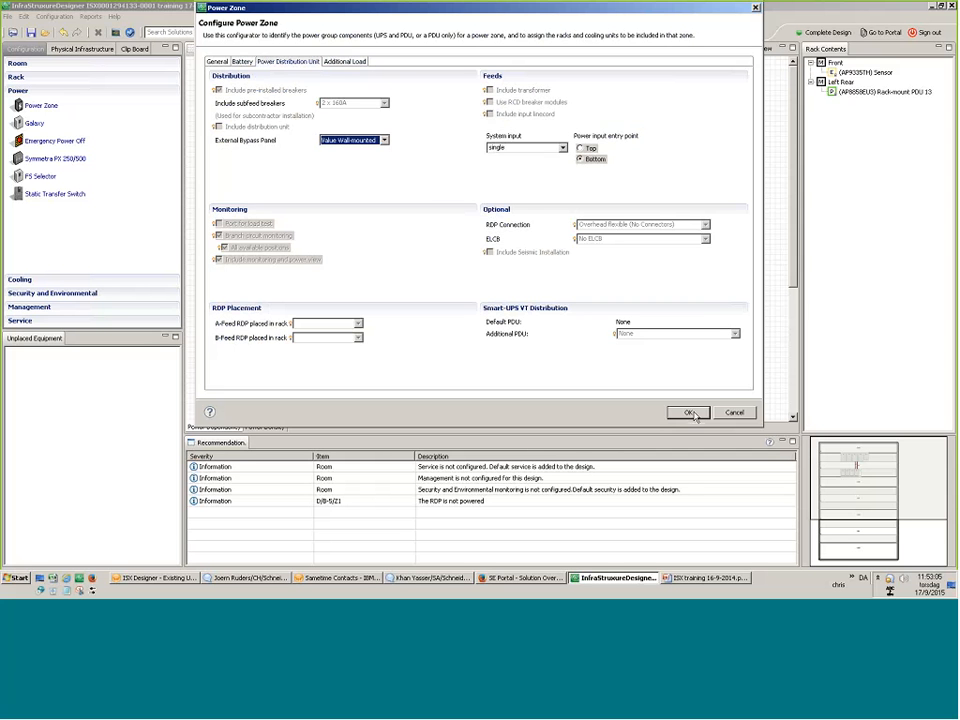
pyautogui.click(343, 62)
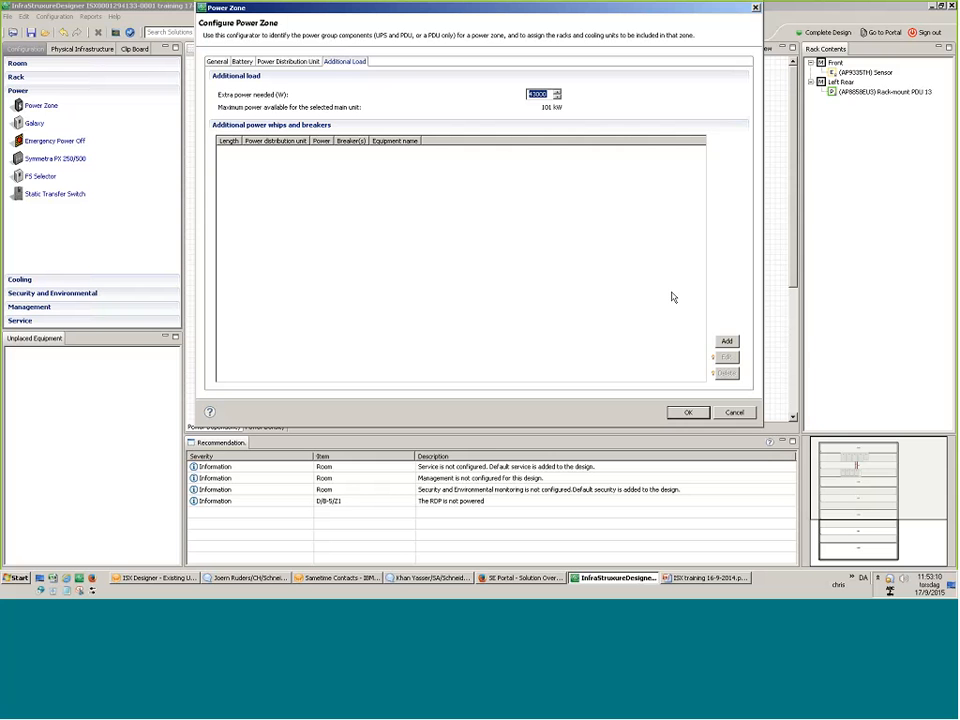
pyautogui.click(689, 413)
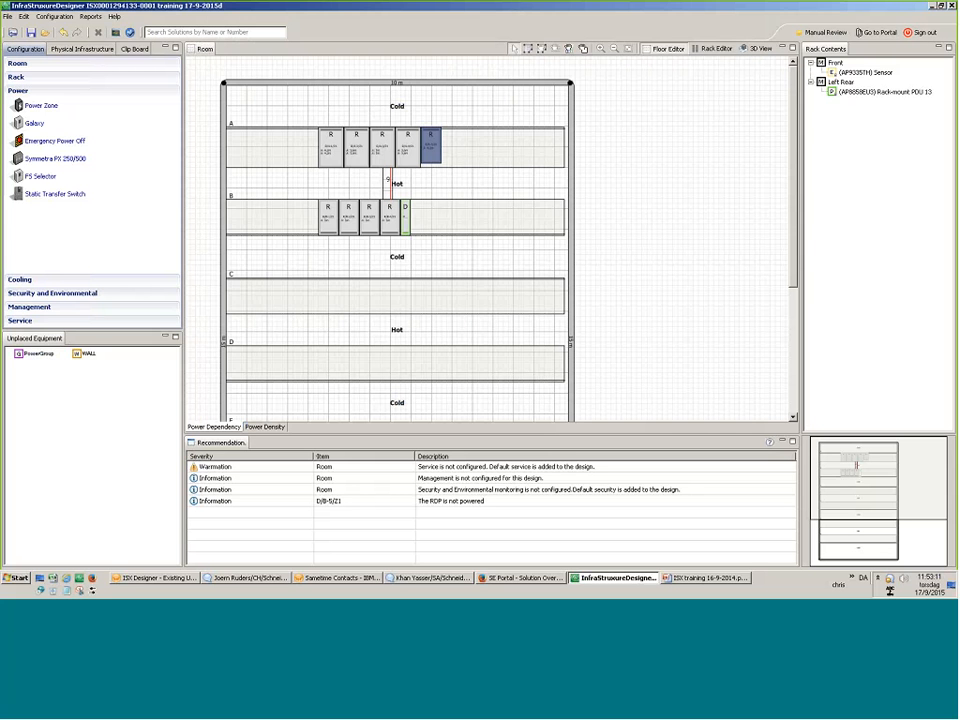
# Drag the PowerGroup into row B and the wall bypass panel to row A's right end.
pyautogui.moveTo(38, 353); pyautogui.dragTo(435, 227)
pyautogui.moveTo(34, 353)
pyautogui.mouseDown()
pyautogui.moveTo(408, 256)
pyautogui.moveTo(570, 148)
pyautogui.mouseUp()
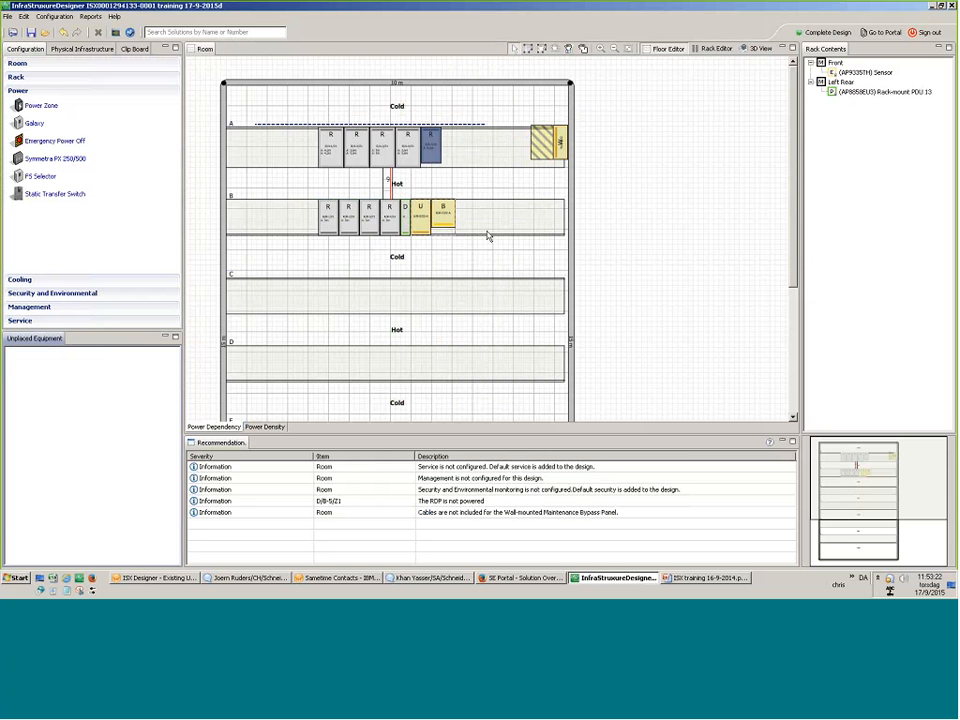
pyautogui.click(449, 211)
pyautogui.rightClick(449, 211)
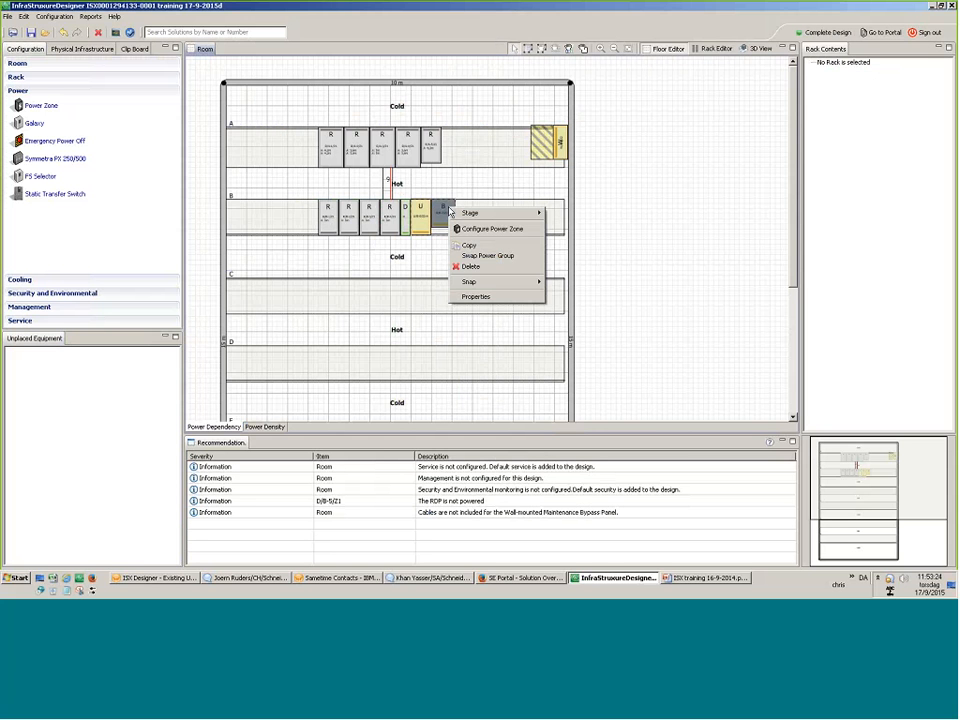
# Reposition the UPS and battery cabinet pair along row B, beyond the remote power panel.
pyautogui.moveTo(429, 216); pyautogui.dragTo(478, 223)
pyautogui.click(488, 215)
pyautogui.rightClick(488, 215)
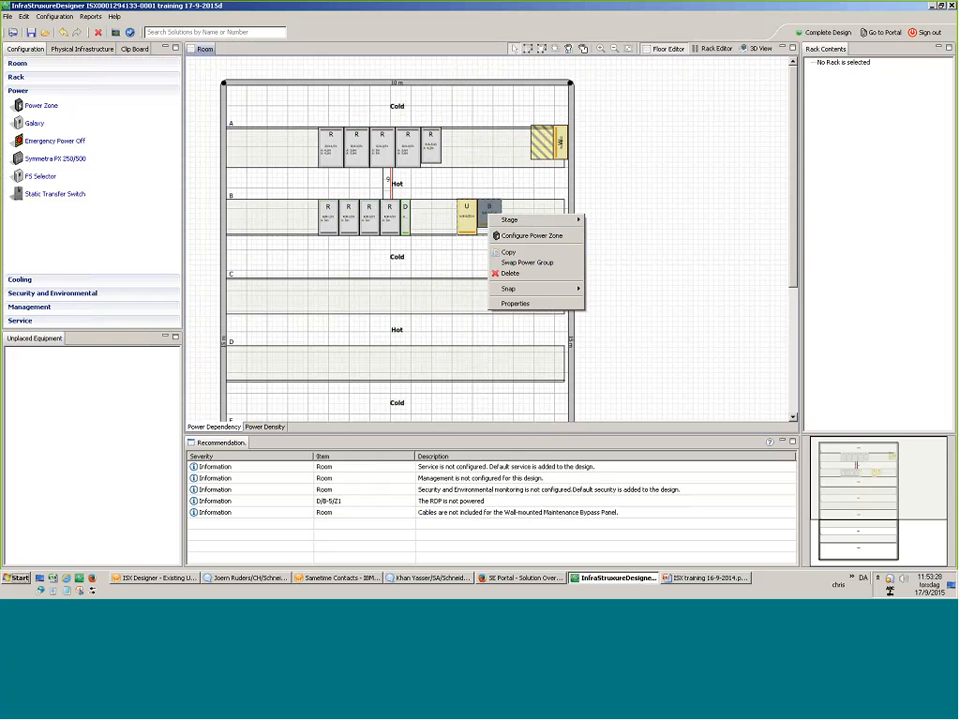
pyautogui.moveTo(472, 217); pyautogui.dragTo(435, 208)
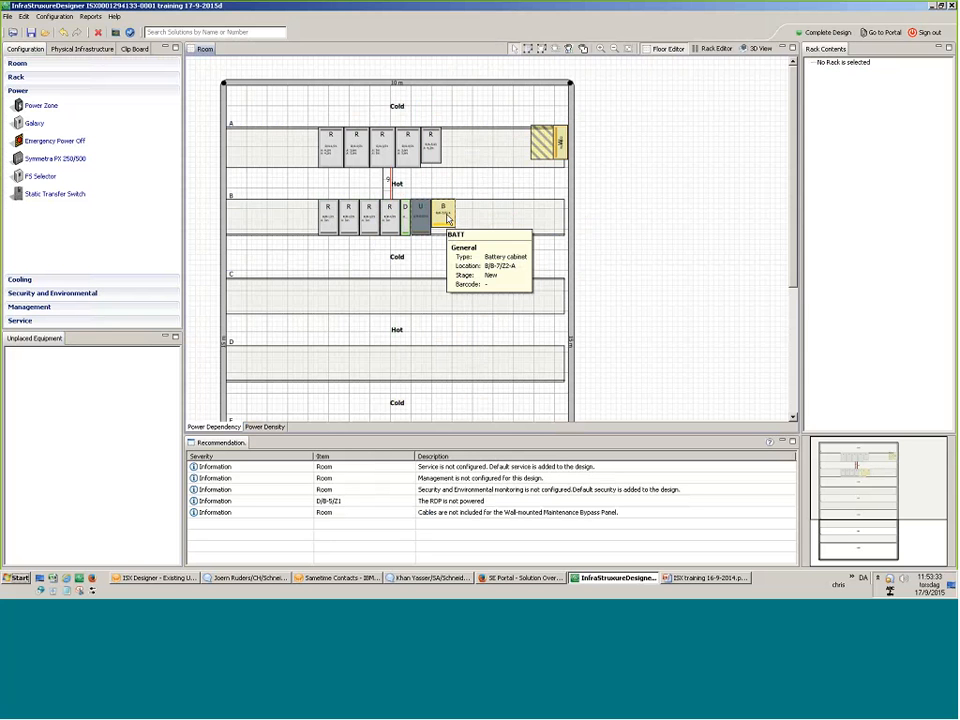
pyautogui.moveTo(437, 214); pyautogui.dragTo(536, 242)
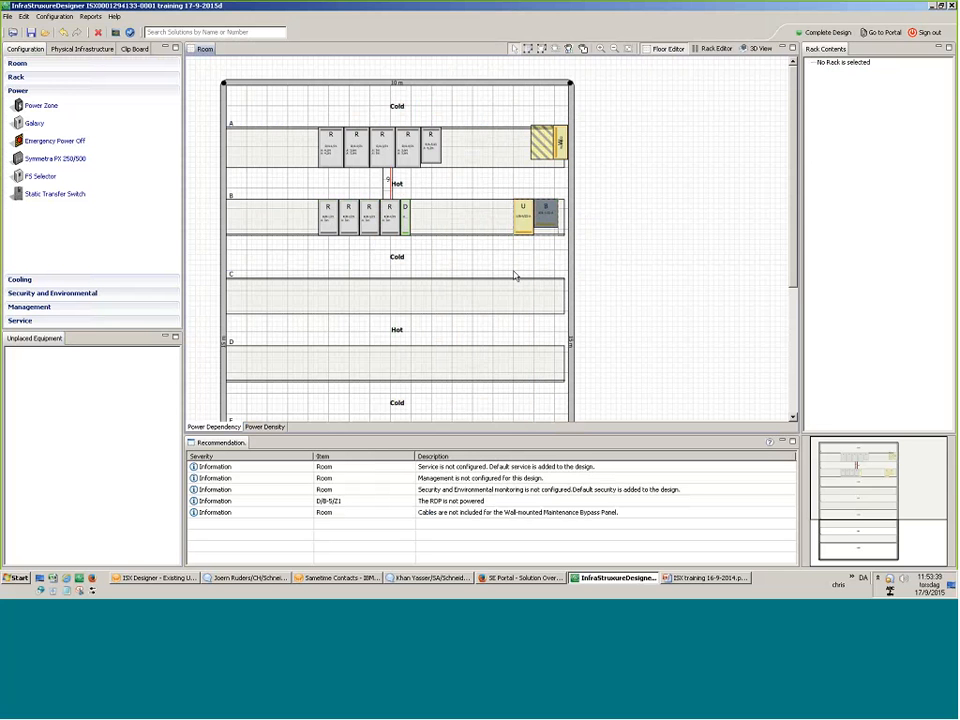
pyautogui.moveTo(536, 240); pyautogui.dragTo(498, 222)
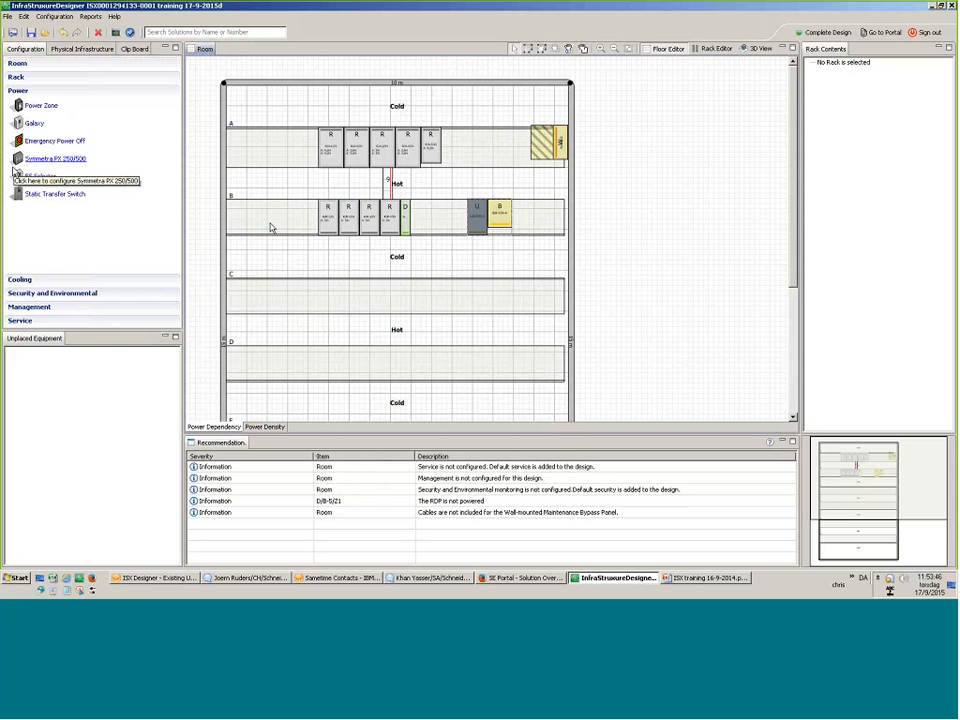
# Drag a Generic rack from the 3rd Party Equipment catalogue into row B.
pyautogui.click(82, 48)
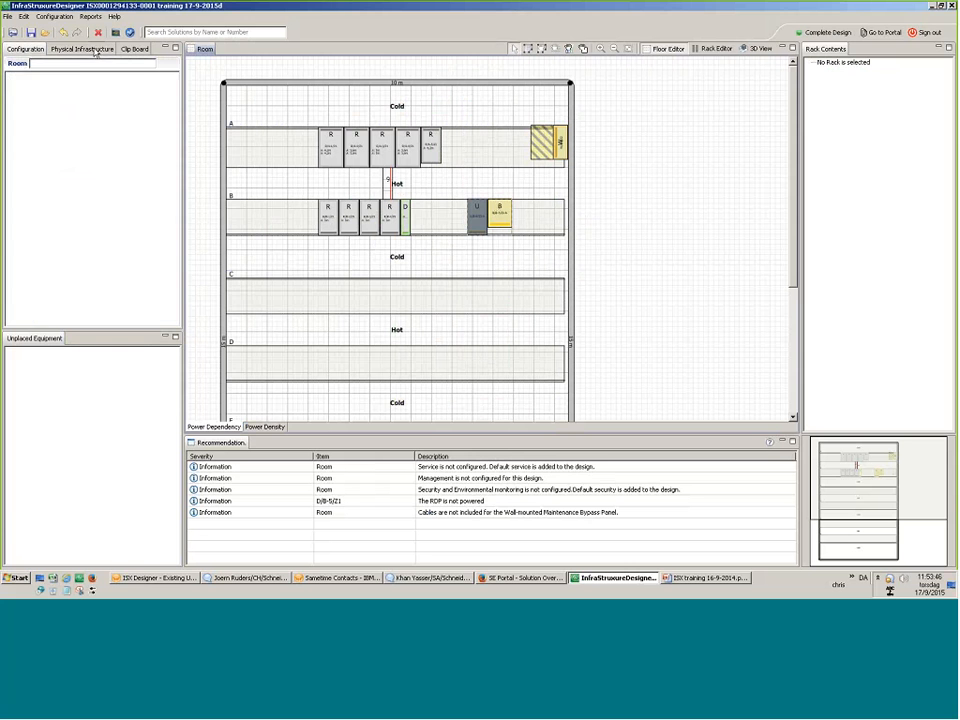
pyautogui.click(12, 77)
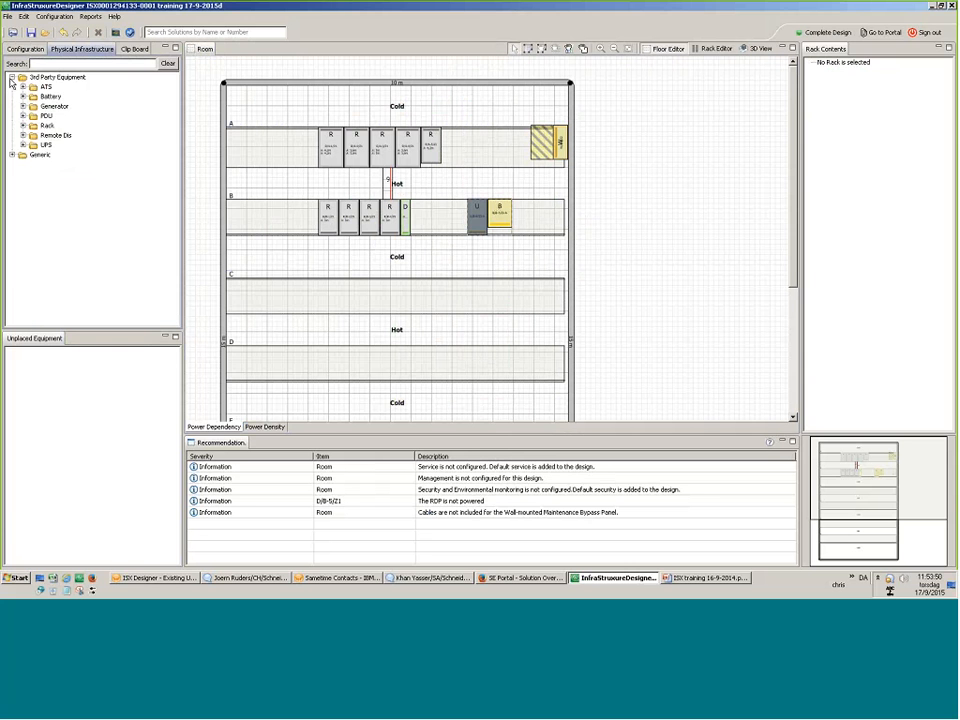
pyautogui.click(13, 155)
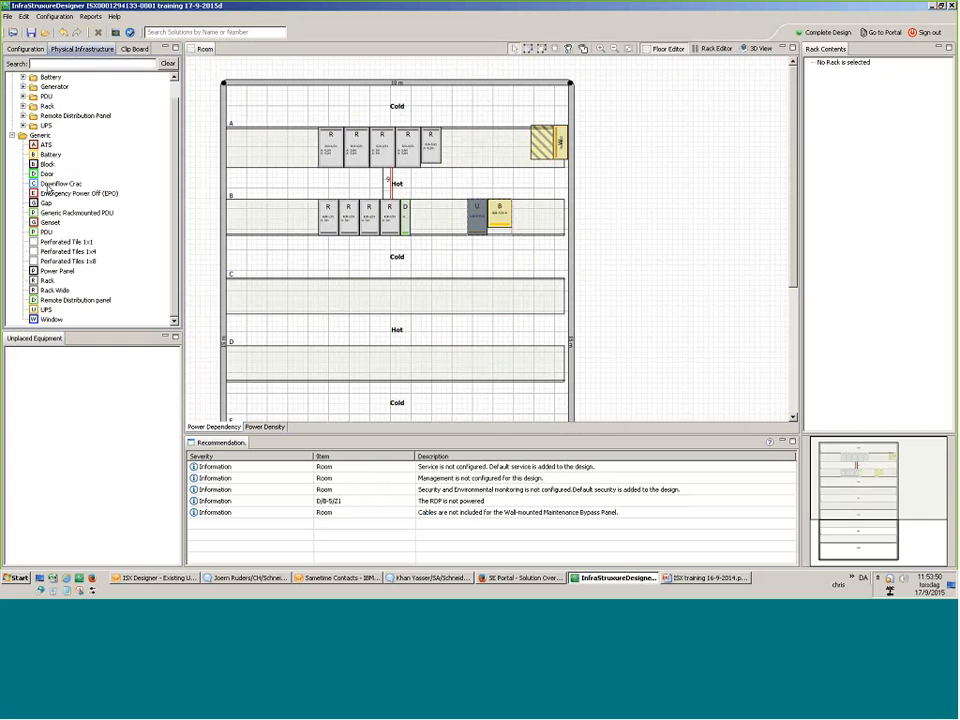
pyautogui.moveTo(47, 280); pyautogui.dragTo(420, 218)
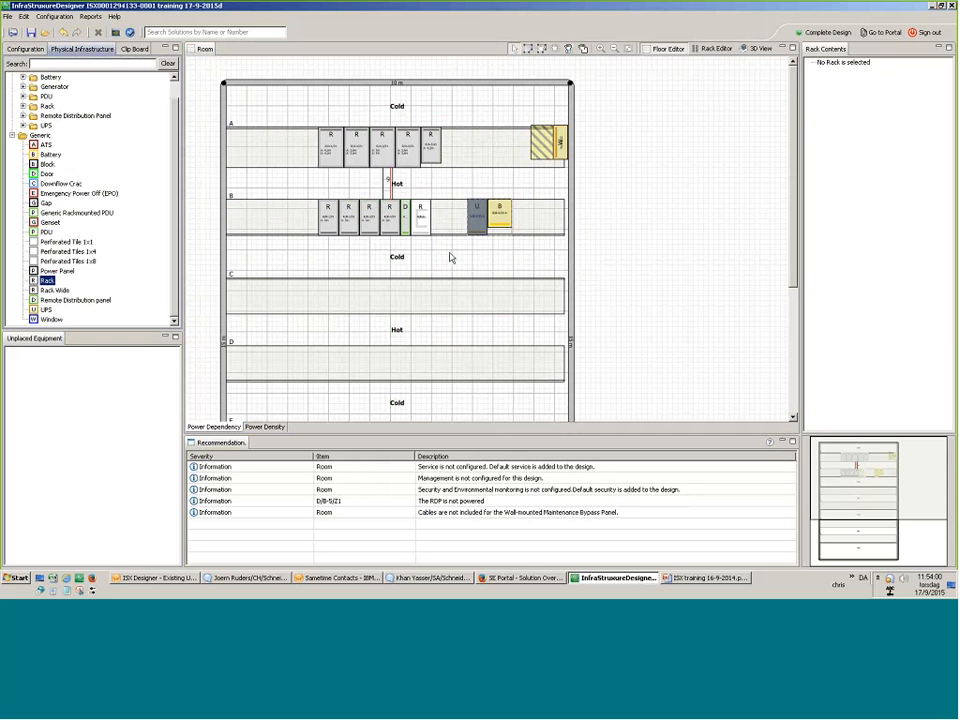
# Select the racks in rows A and B, then bring up actions for the new row-B rack.
pyautogui.moveTo(449, 258); pyautogui.dragTo(237, 82)
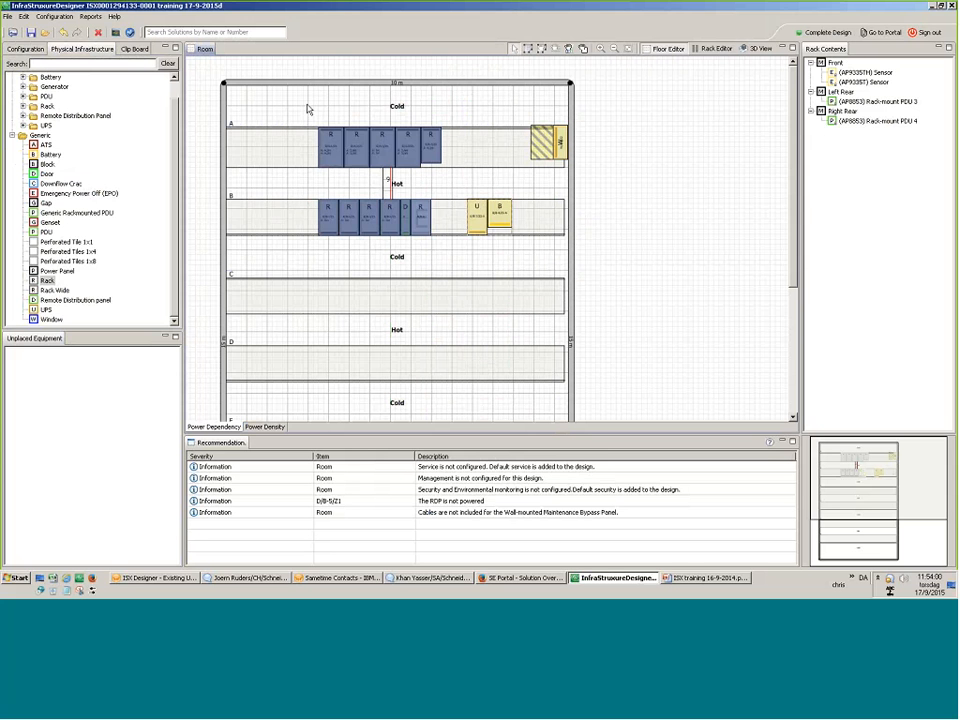
pyautogui.rightClick(336, 138)
pyautogui.click(437, 213)
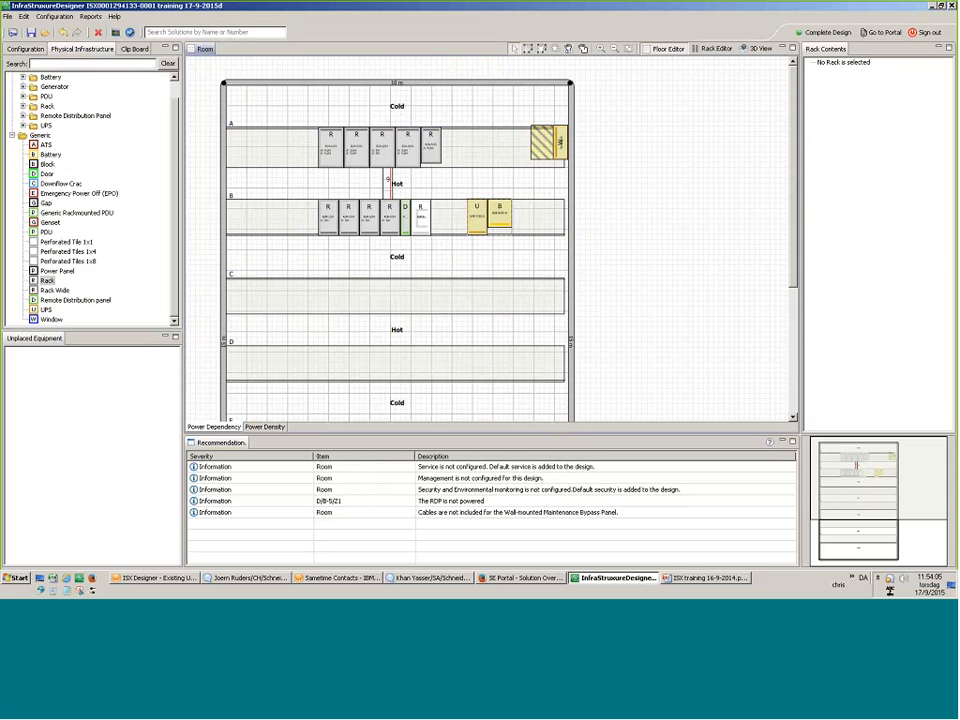
pyautogui.rightClick(421, 211)
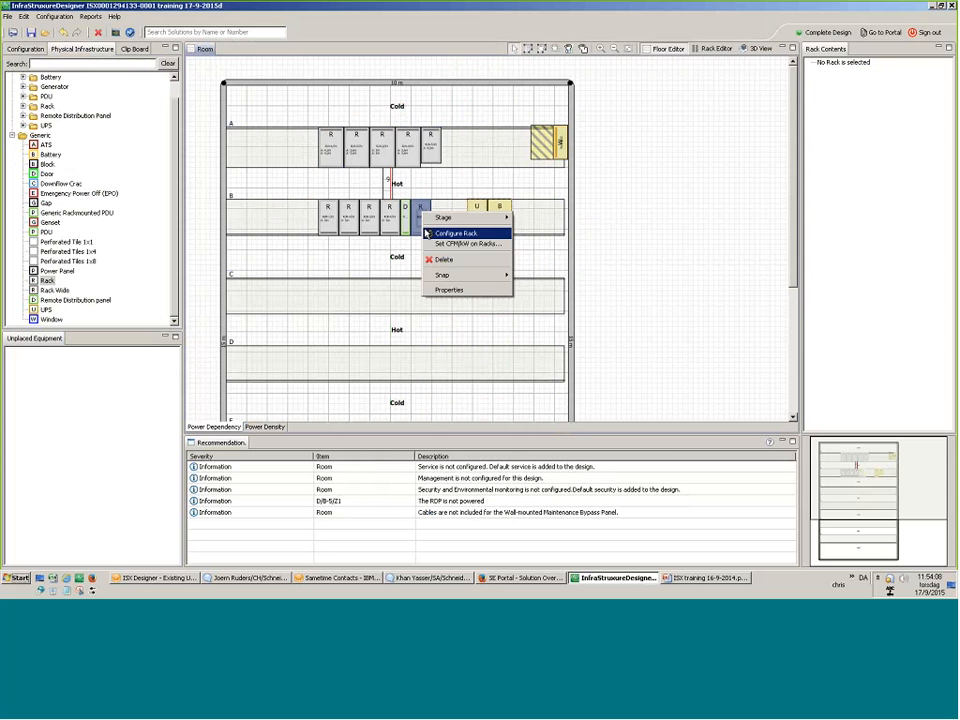
# Delete the extra generic rack from row B.
pyautogui.click(423, 234)
pyautogui.rightClick(424, 227)
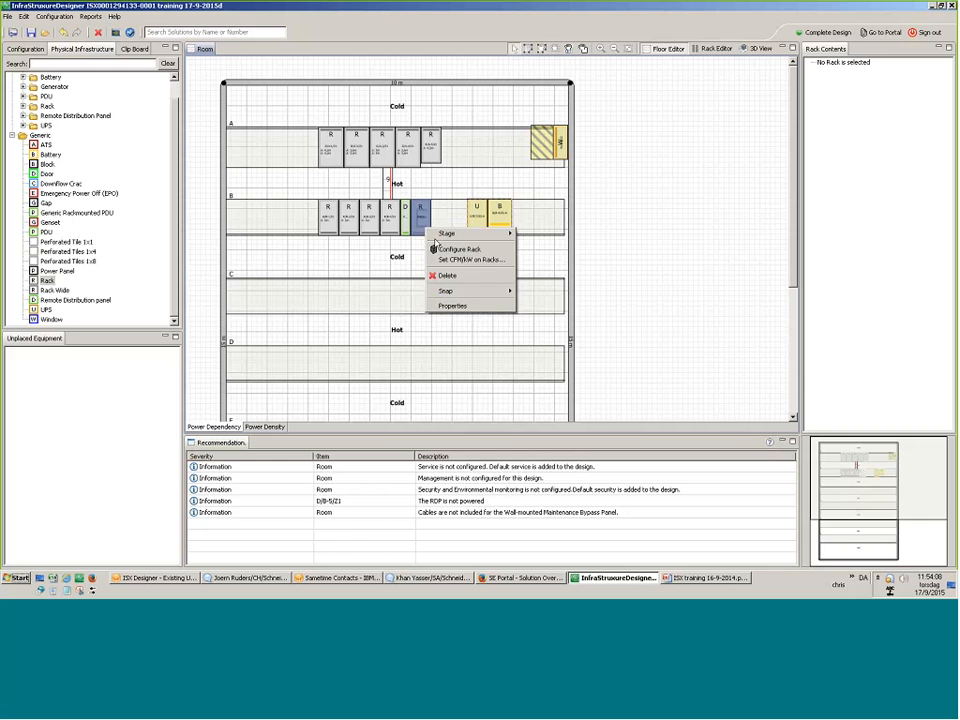
pyautogui.click(456, 277)
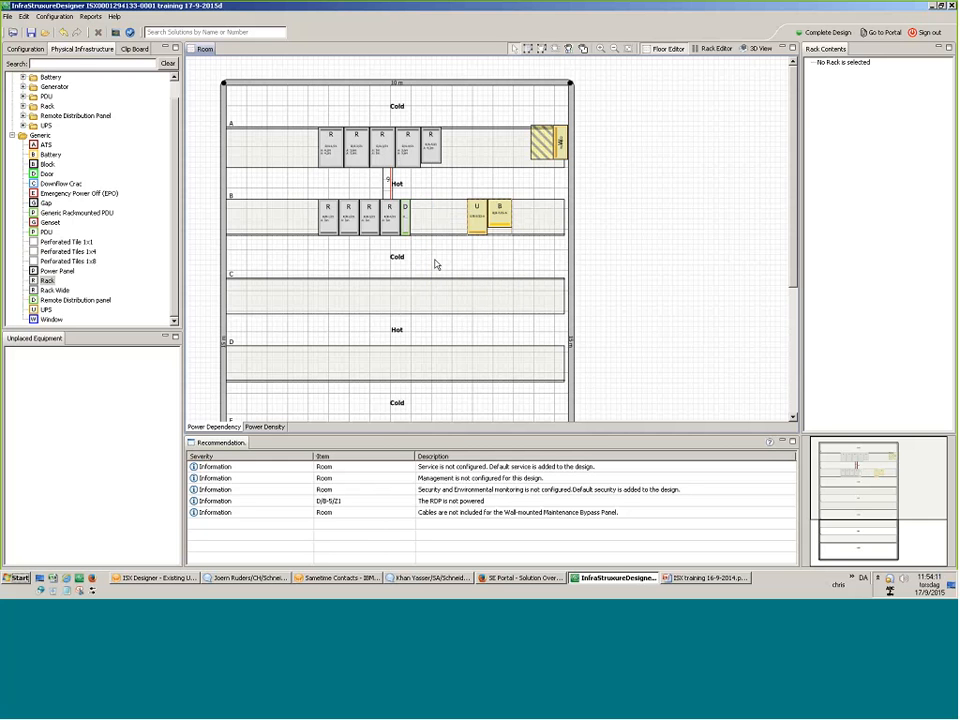
# Select the racks in rows A and B and configure EcoAisle containment for them.
pyautogui.moveTo(460, 265); pyautogui.dragTo(303, 108)
pyautogui.rightClick(346, 151)
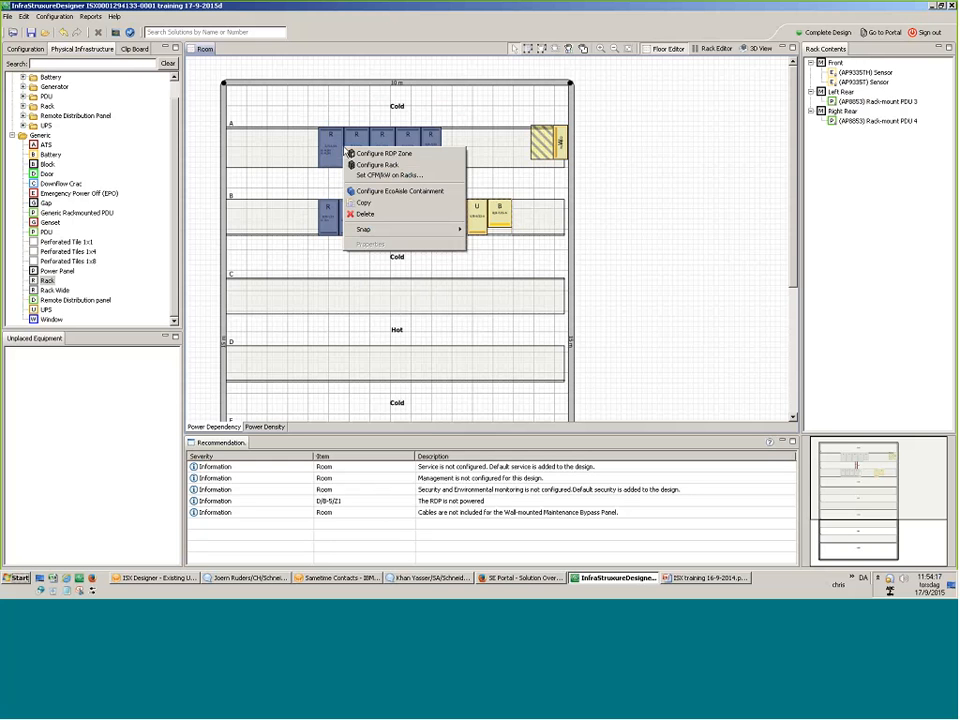
pyautogui.click(381, 195)
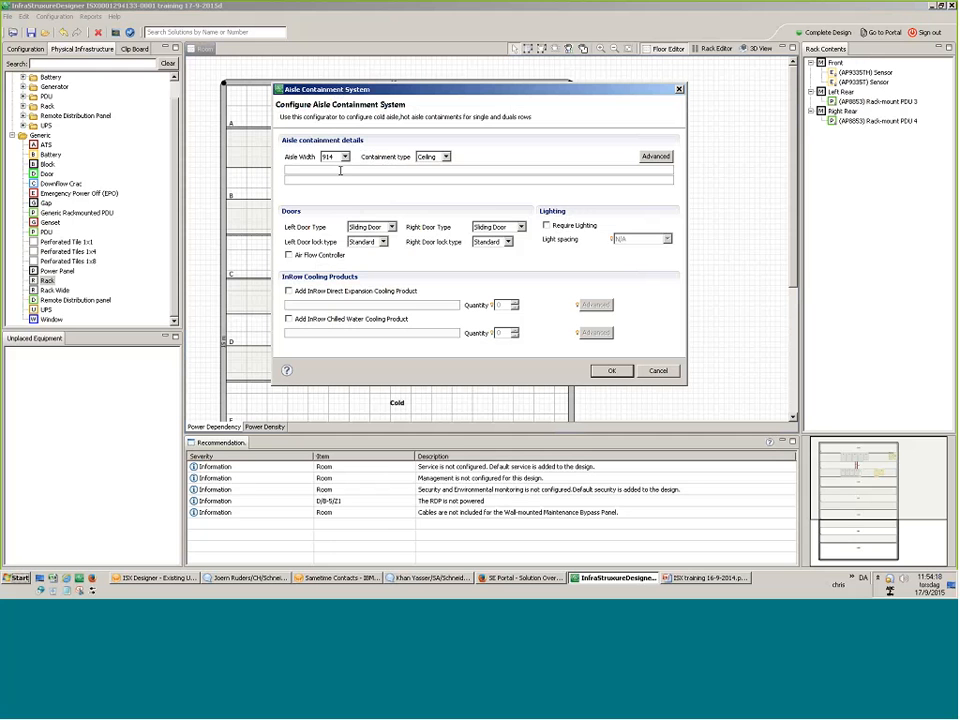
pyautogui.click(345, 157)
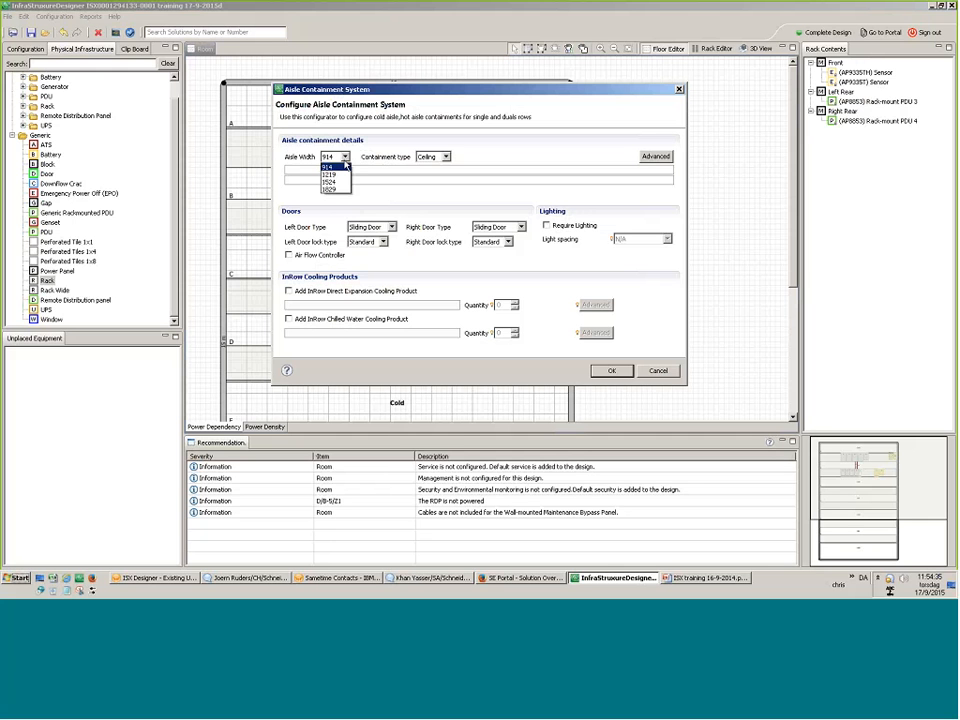
pyautogui.click(340, 175)
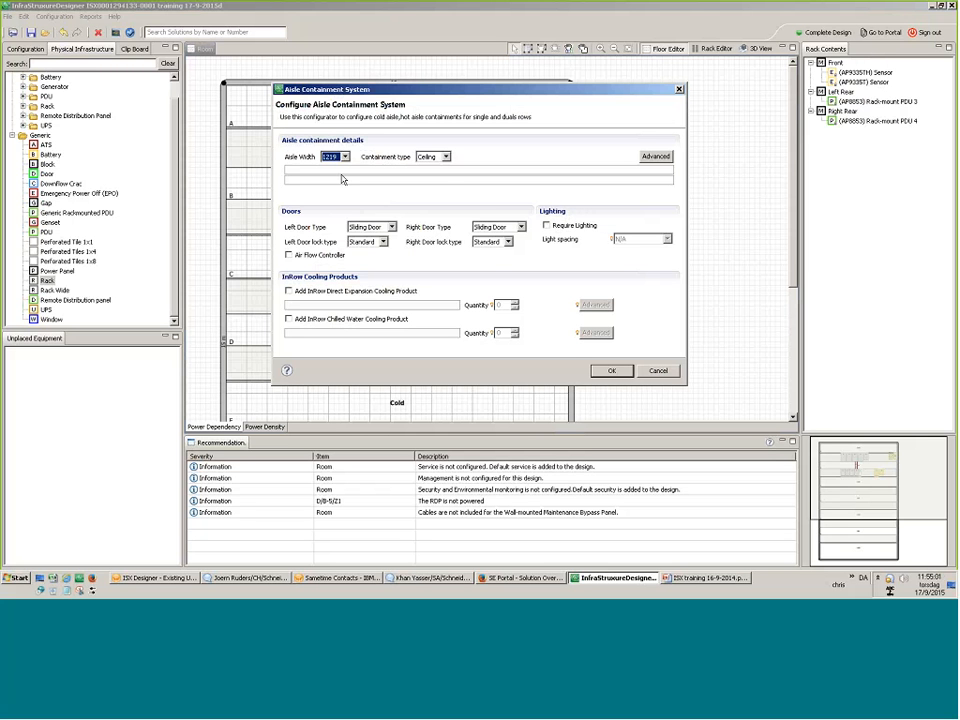
pyautogui.click(446, 157)
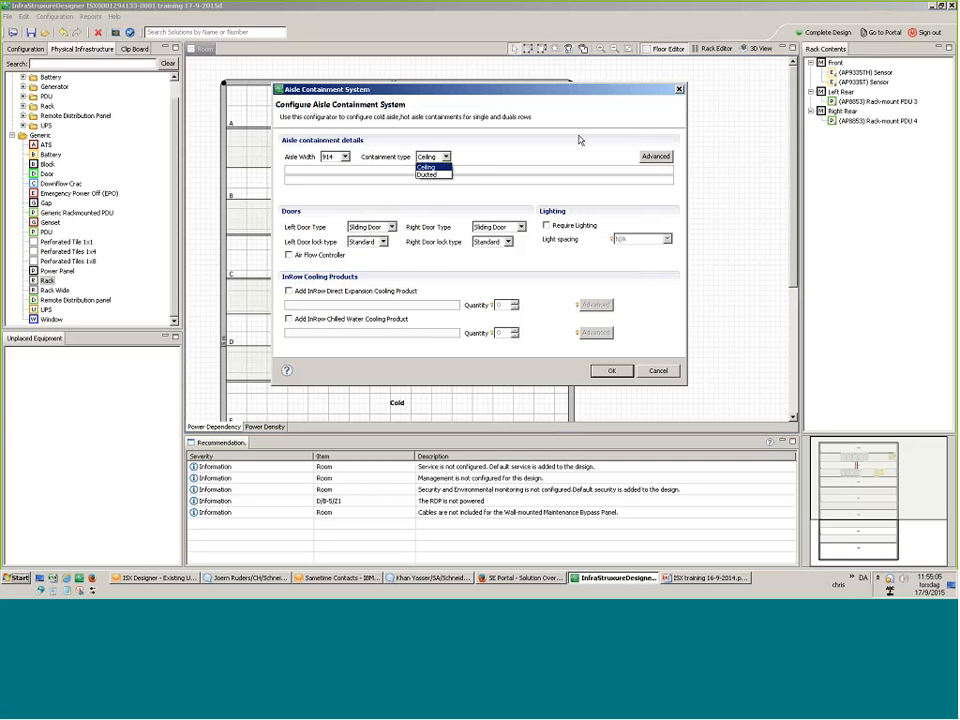
pyautogui.click(650, 163)
# Open the Advanced ceiling section settings, keeping Ceiling as the containment type.
pyautogui.click(652, 160)
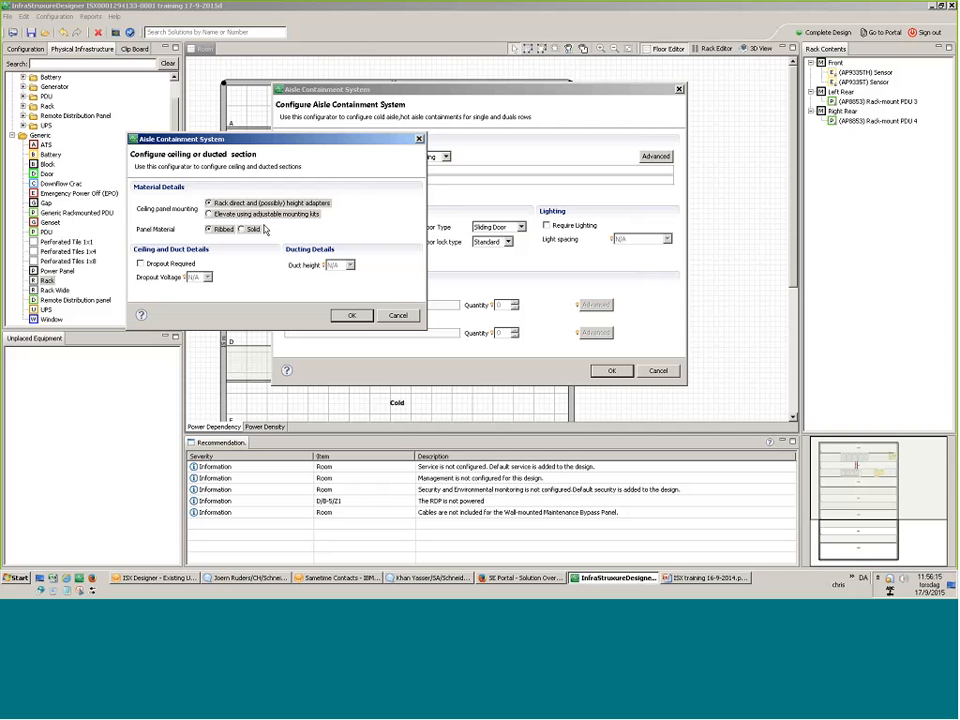
# Leave dropout off, accept the ceiling settings, and require aisle lighting at 600mm spacing.
pyautogui.click(167, 265)
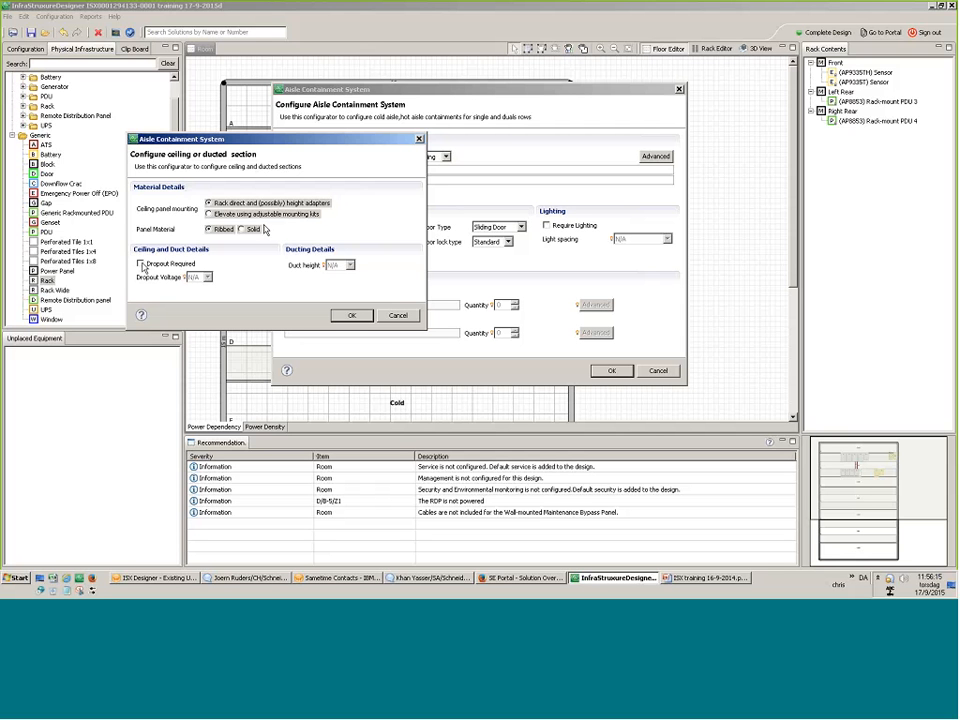
pyautogui.click(163, 265)
pyautogui.click(351, 315)
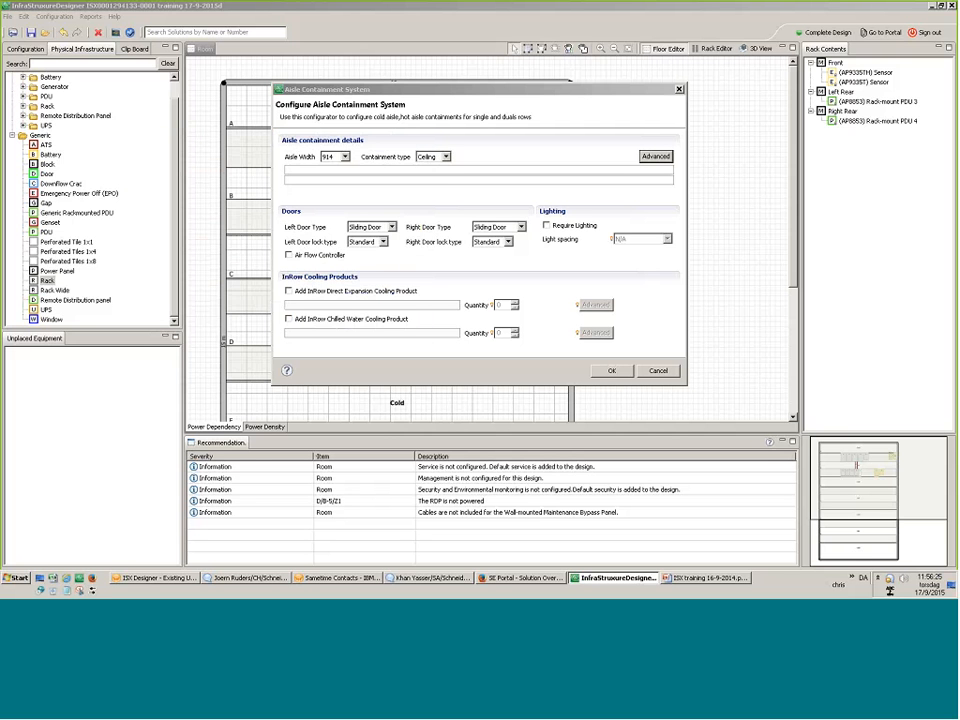
pyautogui.click(576, 228)
pyautogui.click(625, 240)
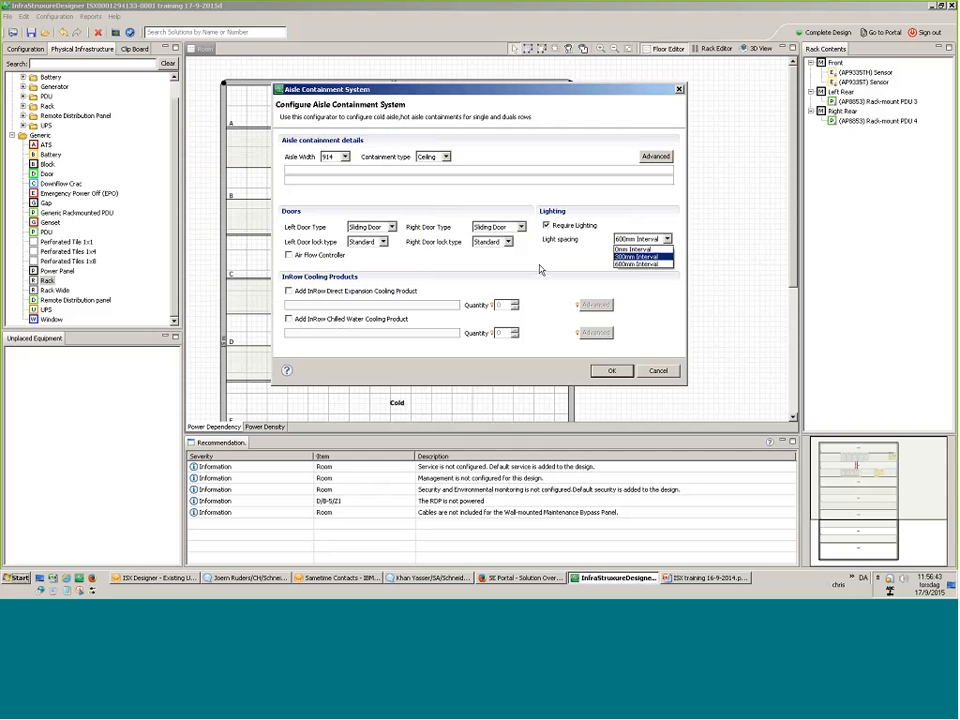
pyautogui.click(392, 227)
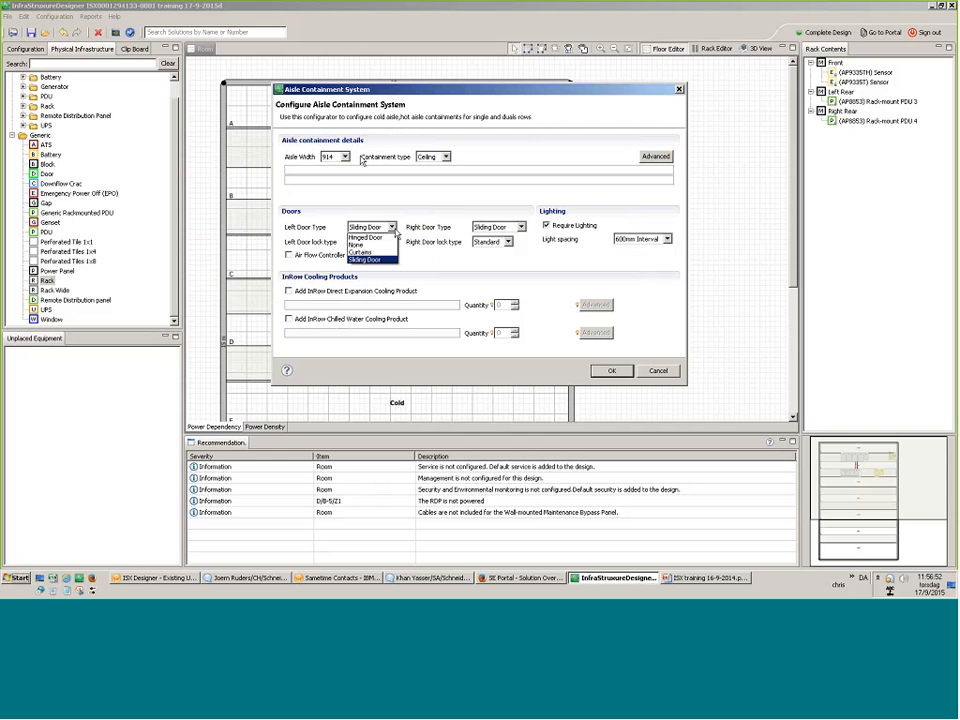
# Set aisle width 1219, sliding standard-lock doors, an air flow controller, and InRow chilled water cooling.
pyautogui.click(344, 157)
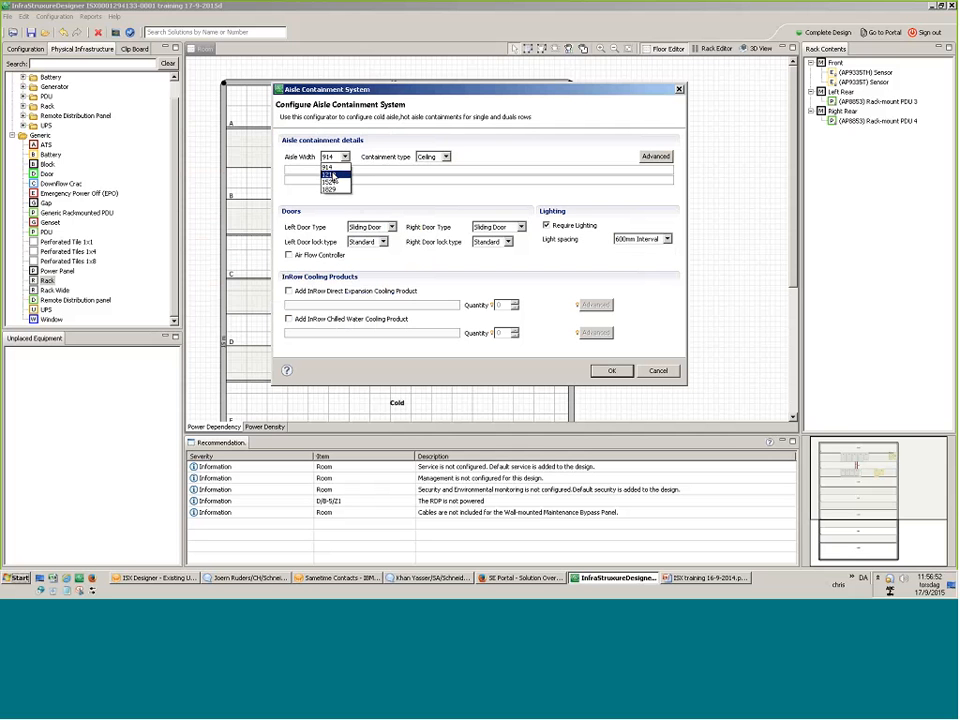
pyautogui.click(332, 176)
pyautogui.click(392, 227)
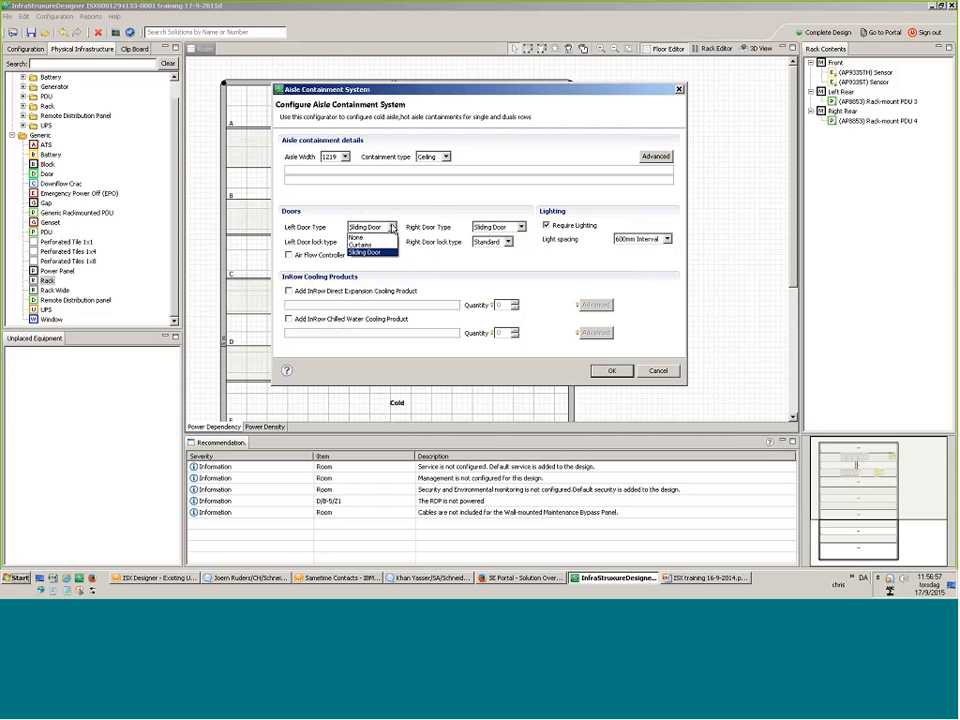
pyautogui.click(392, 227)
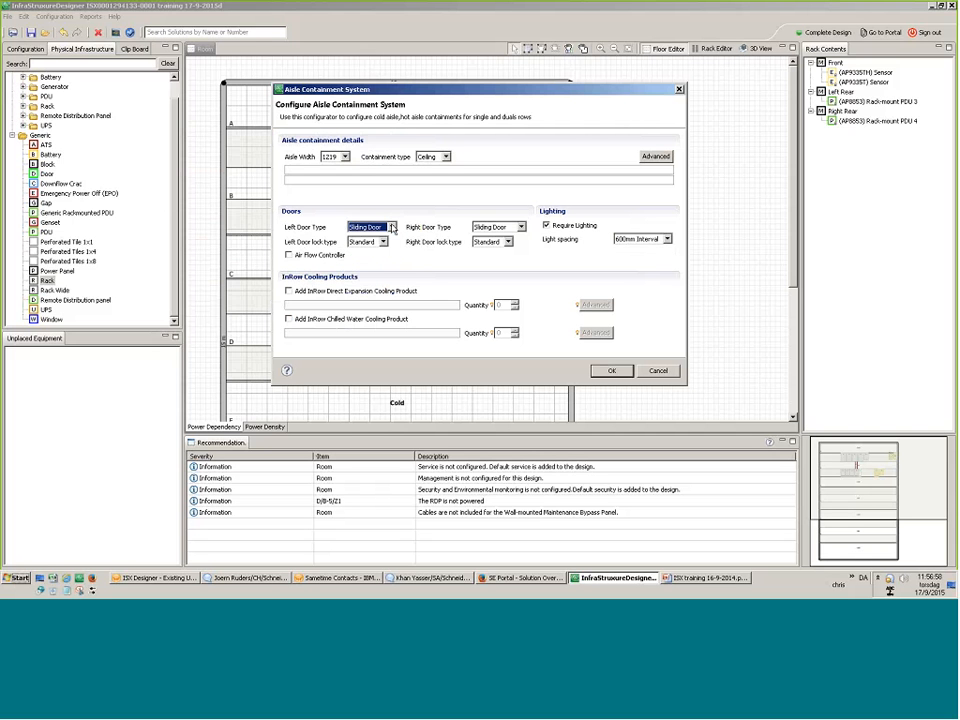
pyautogui.click(386, 242)
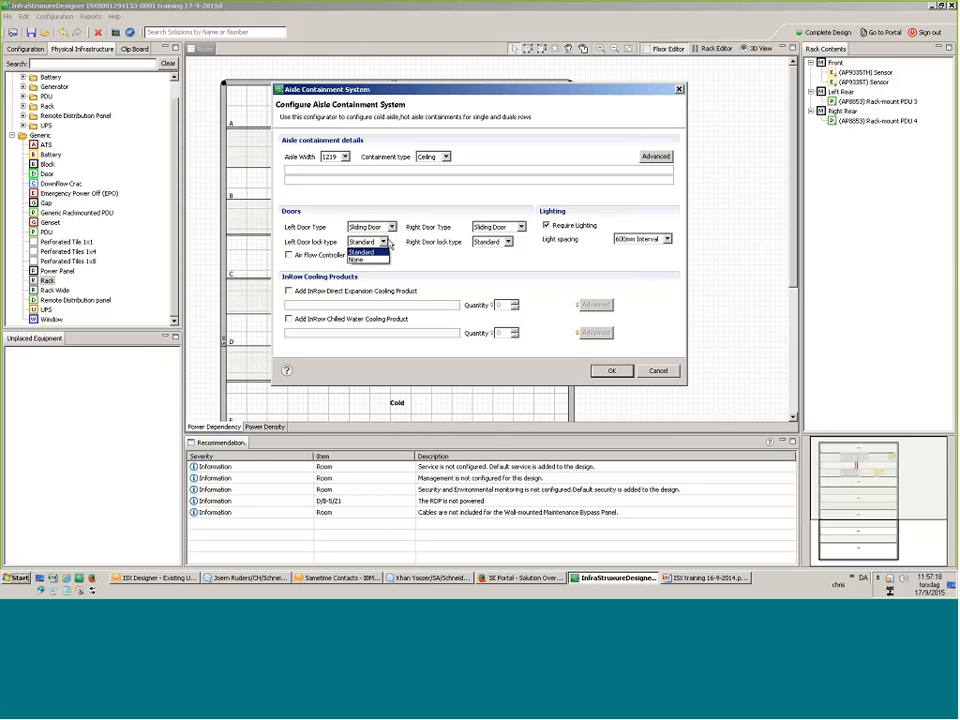
pyautogui.click(362, 252)
pyautogui.click(289, 255)
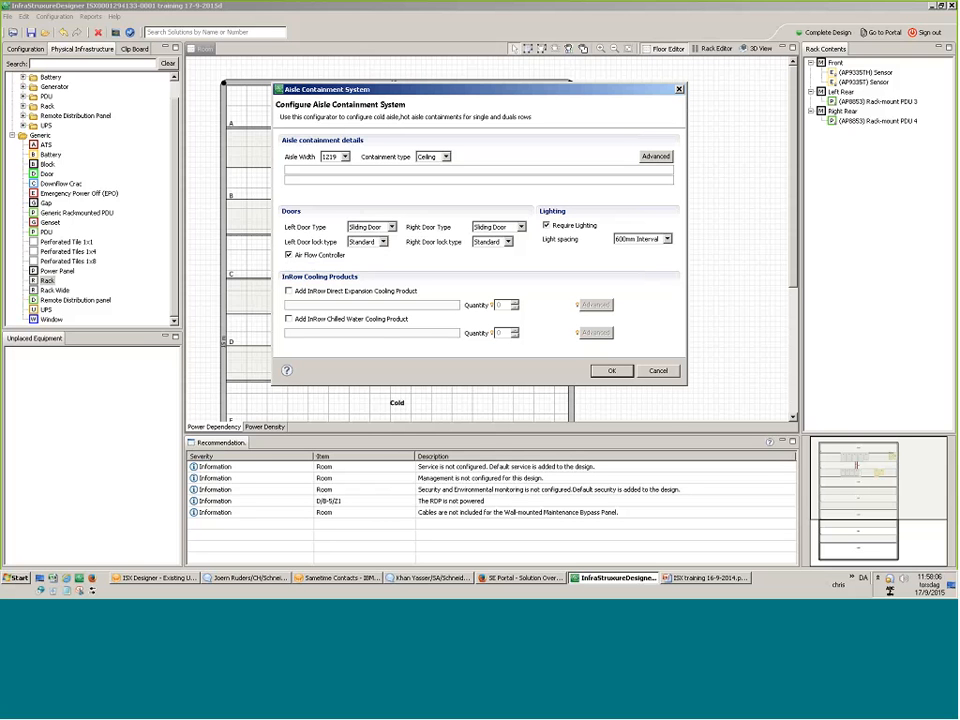
pyautogui.click(299, 319)
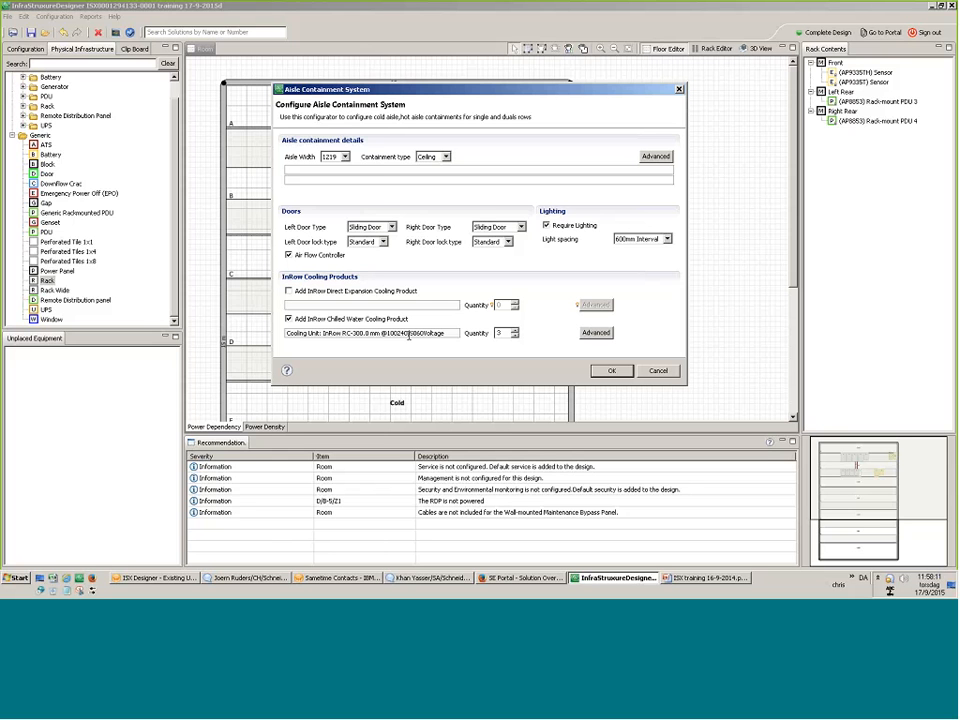
# Open the chilled water cooling Advanced settings and select InRow RC - High Temp as the product.
pyautogui.click(595, 333)
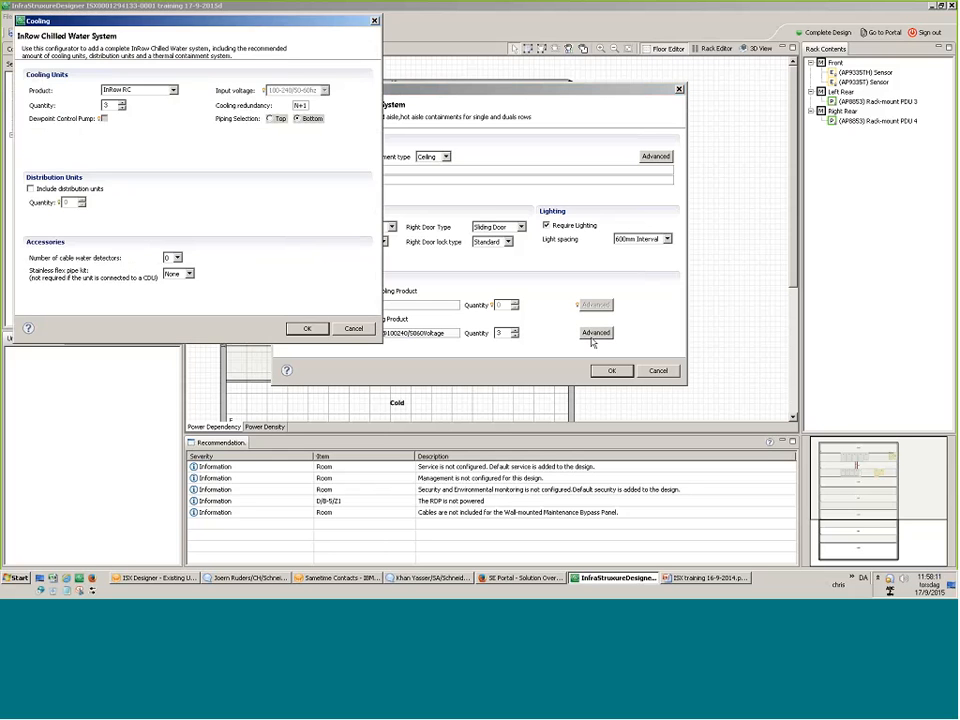
pyautogui.click(173, 90)
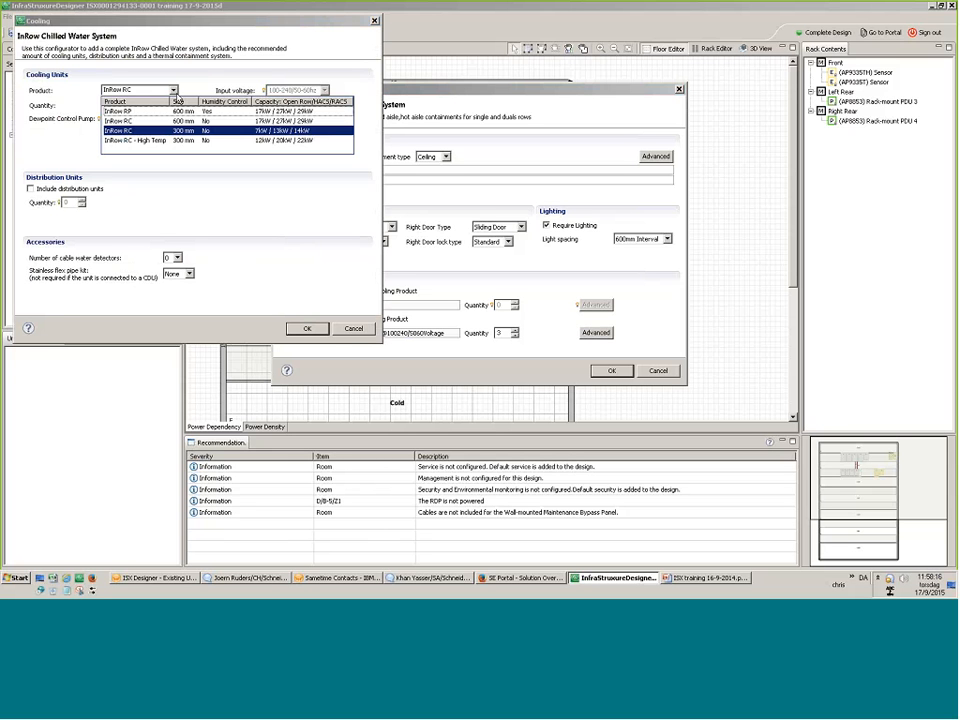
pyautogui.click(288, 141)
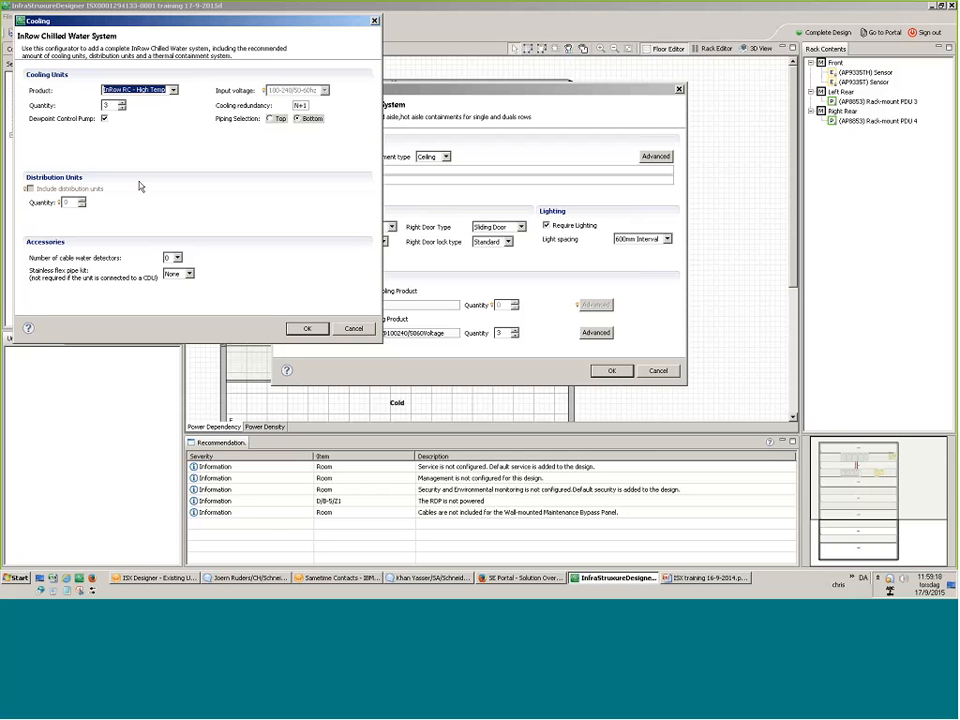
# Set one cable water detector and a 0.9 m stainless flex pipe kit, then accept the cooling settings.
pyautogui.click(177, 258)
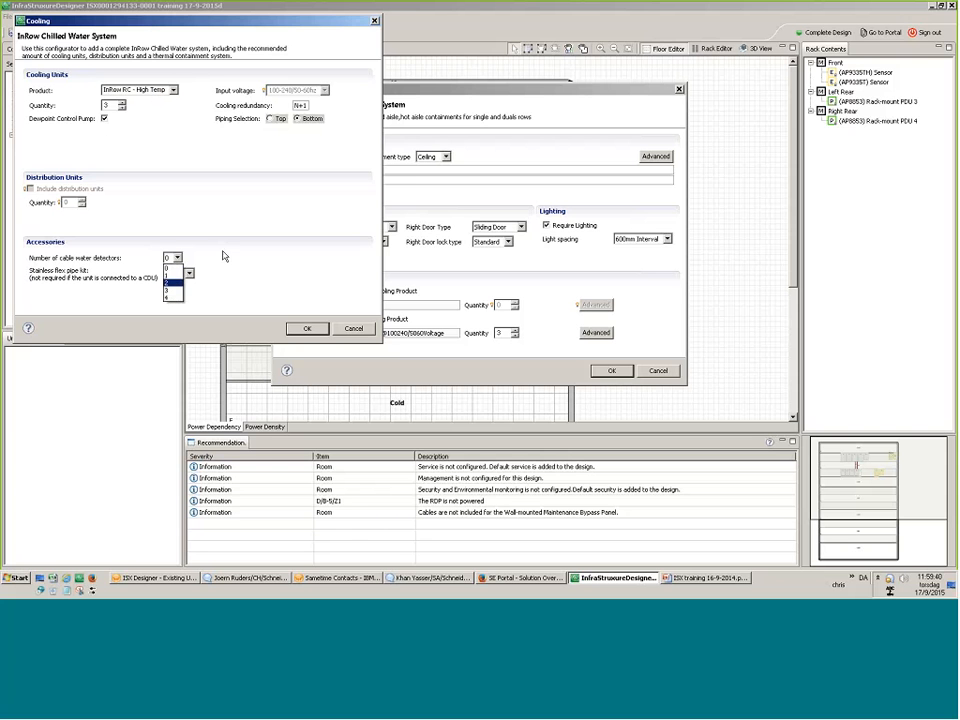
pyautogui.click(174, 291)
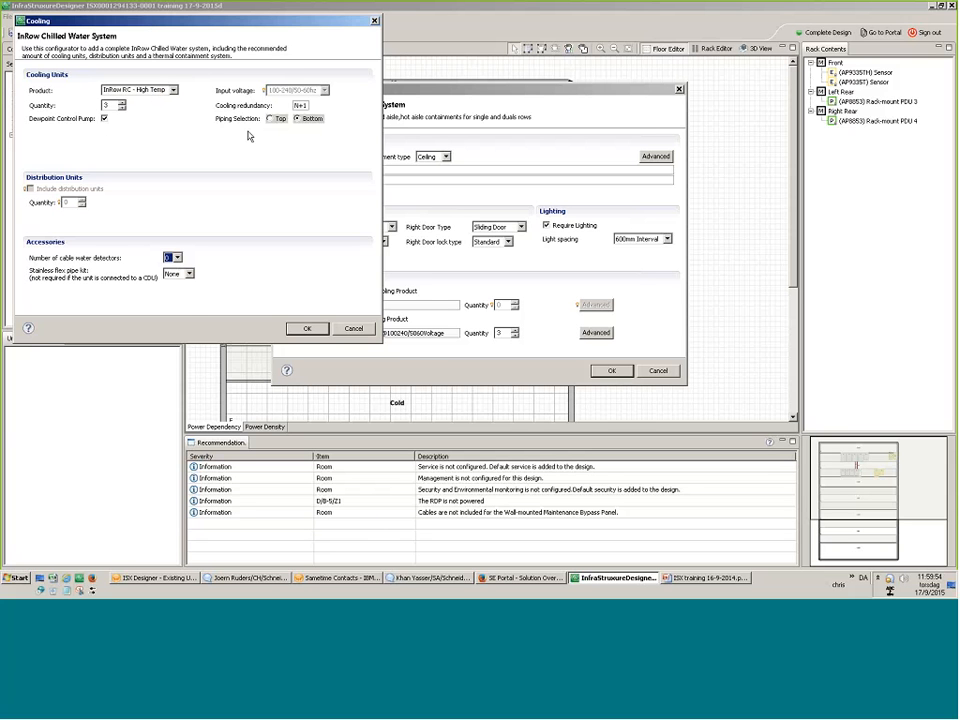
pyautogui.write('1')
pyautogui.click(189, 273)
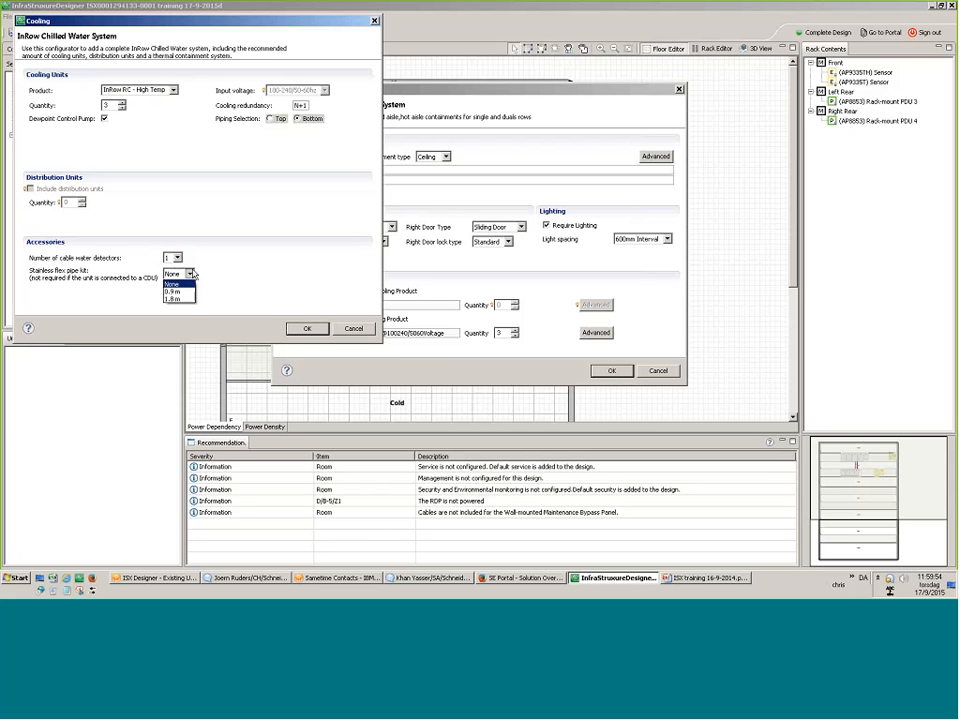
pyautogui.click(182, 292)
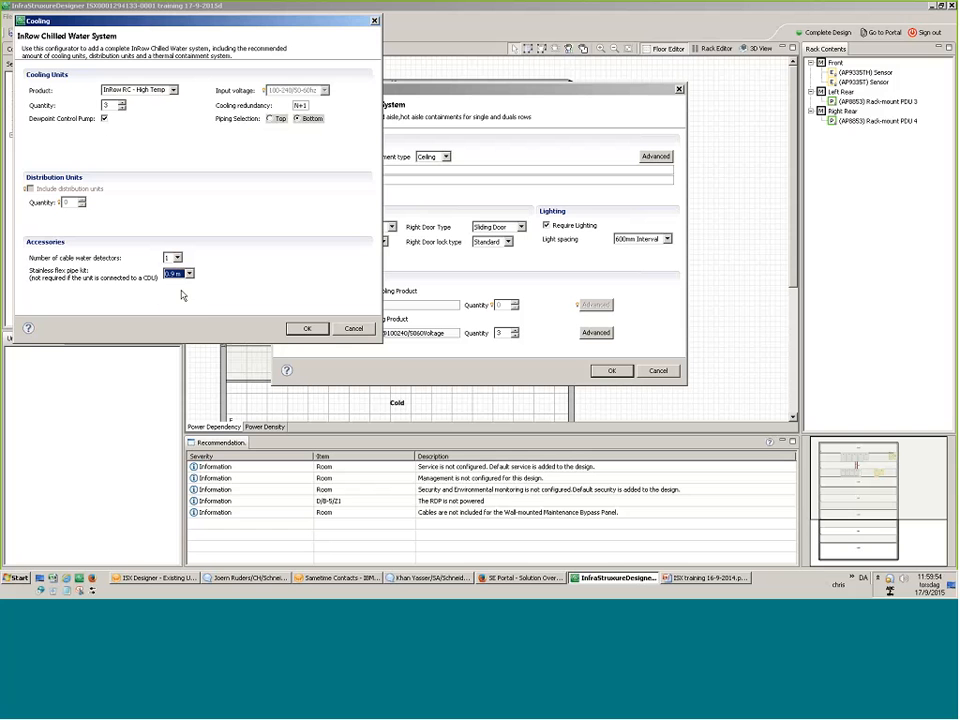
pyautogui.click(307, 328)
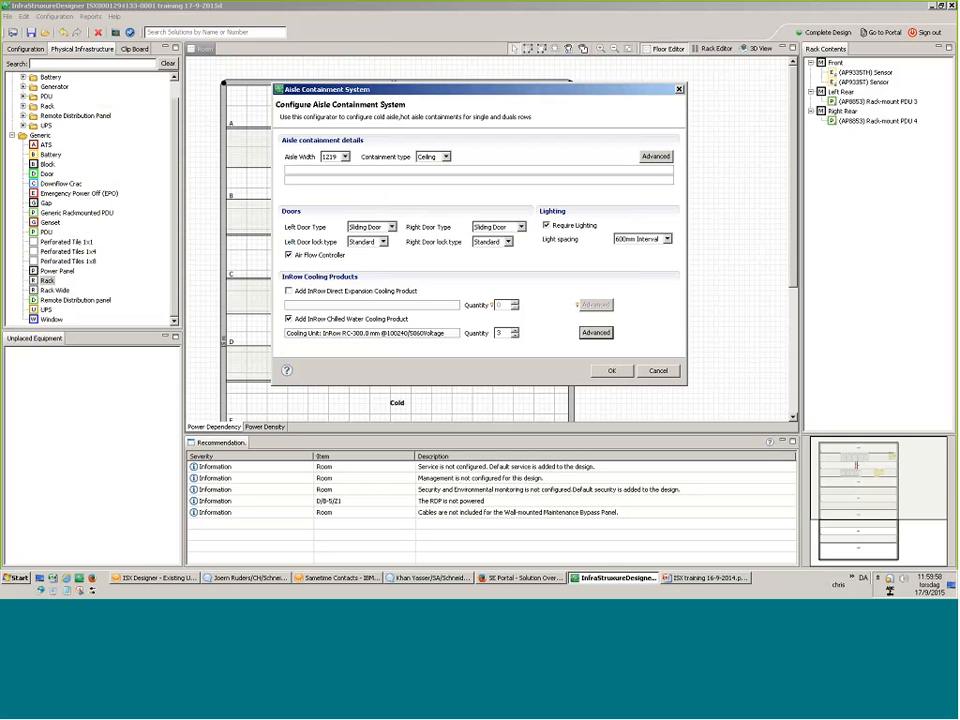
# Create the hot-aisle containment, move the U and B units into row F, and add a rack near row C.
pyautogui.click(609, 376)
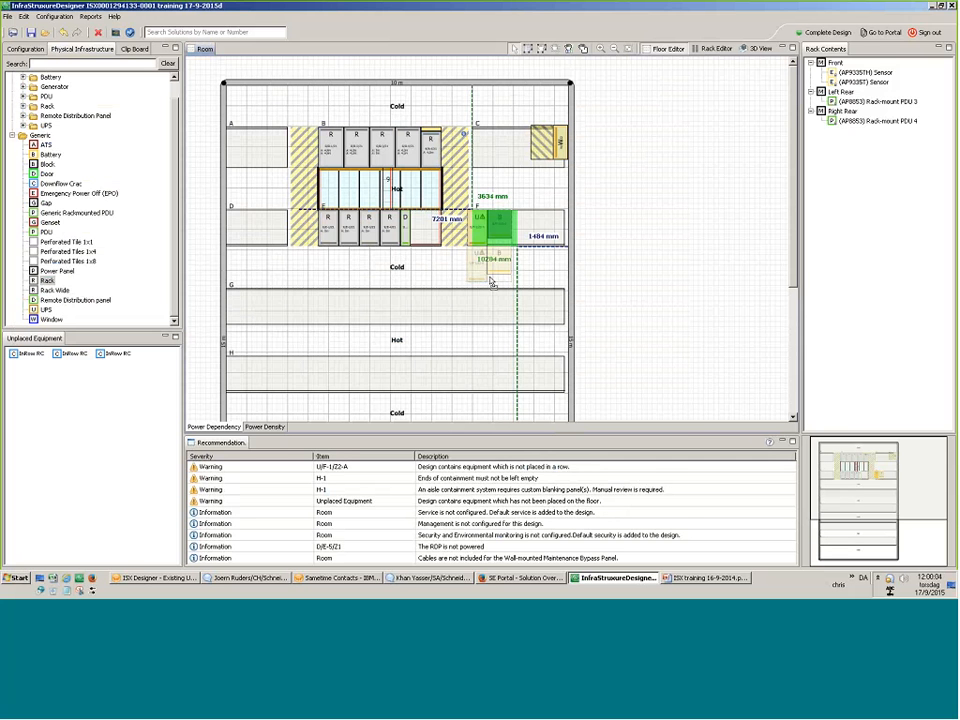
pyautogui.moveTo(492, 283); pyautogui.dragTo(515, 230)
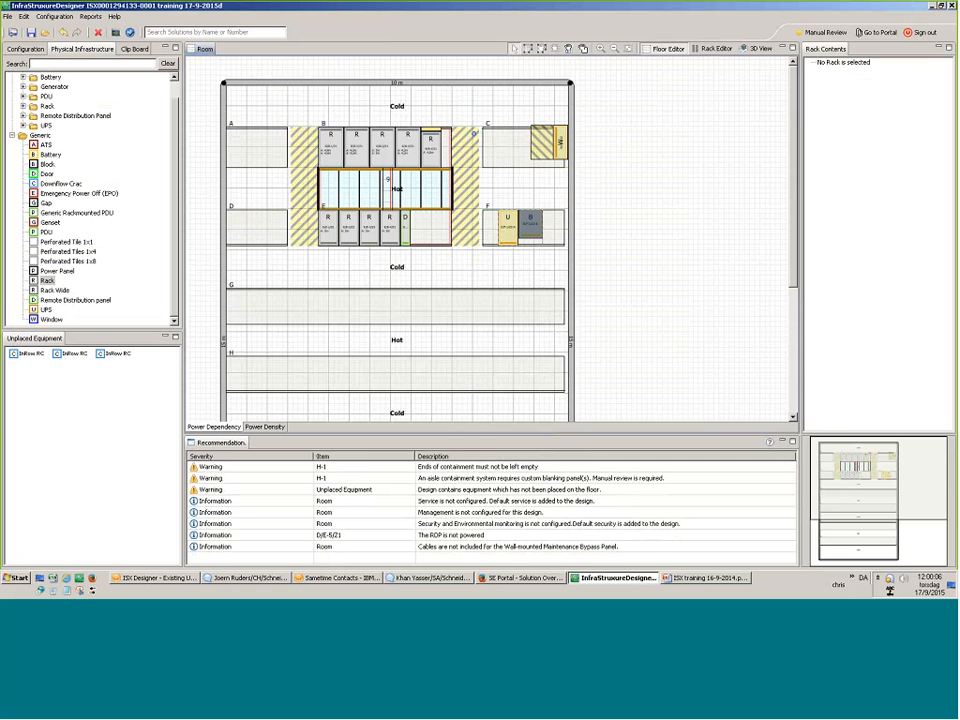
pyautogui.moveTo(47, 280); pyautogui.dragTo(504, 148)
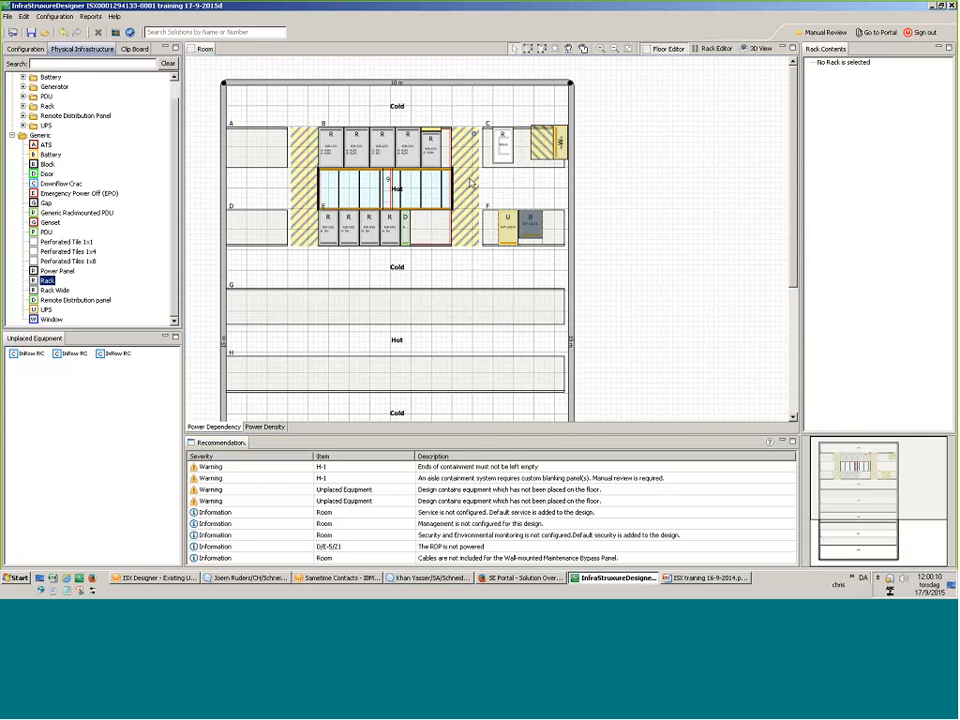
pyautogui.moveTo(453, 188); pyautogui.dragTo(414, 190)
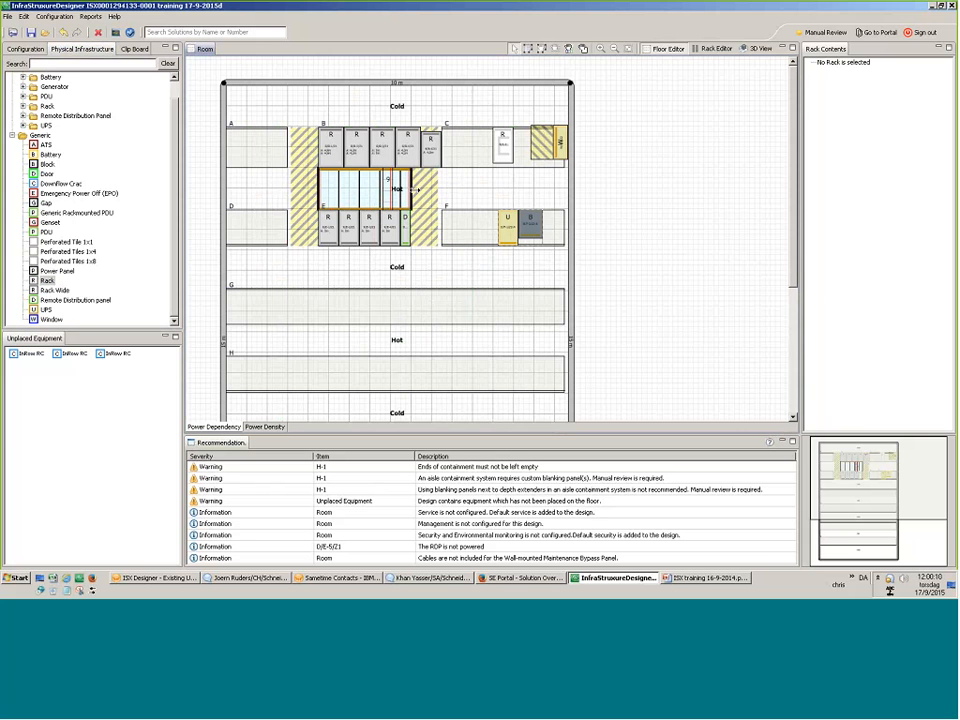
# Shorten the containment further, move the spare rack from row C into row E, and select four row B racks.
pyautogui.moveTo(499, 146); pyautogui.dragTo(415, 306)
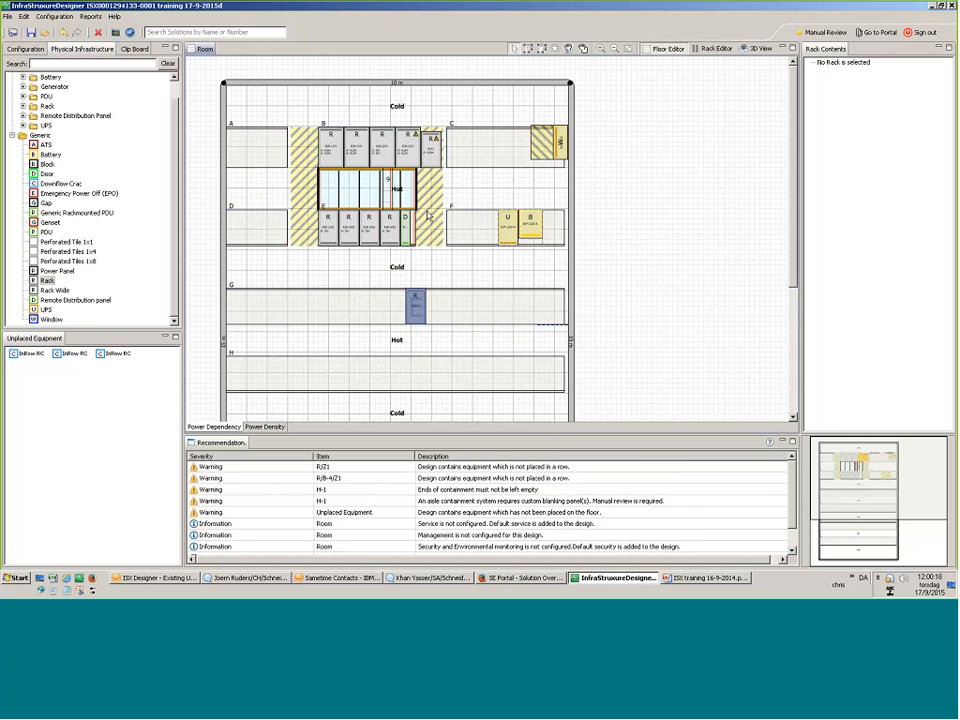
pyautogui.moveTo(416, 190); pyautogui.dragTo(357, 190)
pyautogui.moveTo(417, 318); pyautogui.dragTo(442, 188)
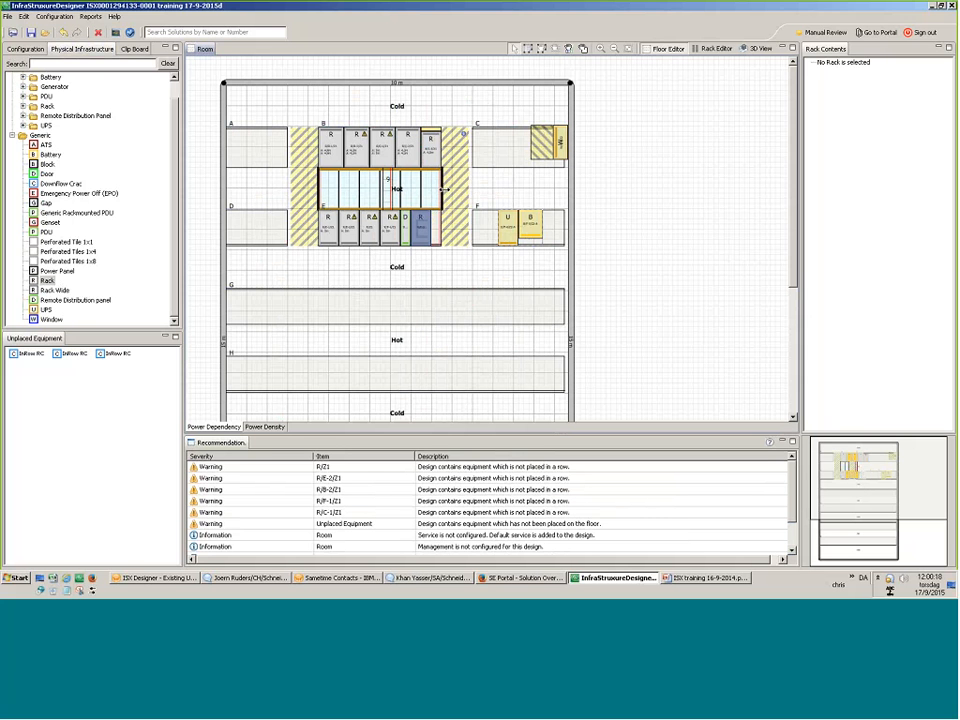
pyautogui.click(441, 295)
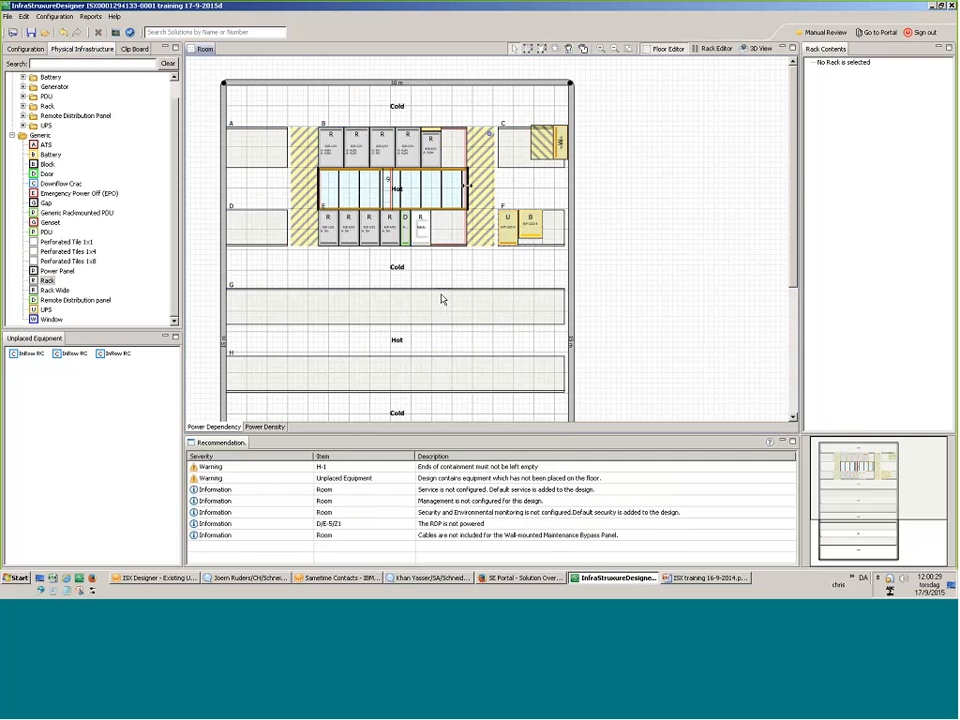
pyautogui.moveTo(75, 353); pyautogui.dragTo(178, 368)
pyautogui.moveTo(342, 112); pyautogui.dragTo(439, 181)
# Shift the row B and row E racks to open gaps and drop an InRow RC into each.
pyautogui.moveTo(365, 150)
pyautogui.mouseDown()
pyautogui.moveTo(381, 153)
pyautogui.moveTo(373, 157)
pyautogui.mouseUp()
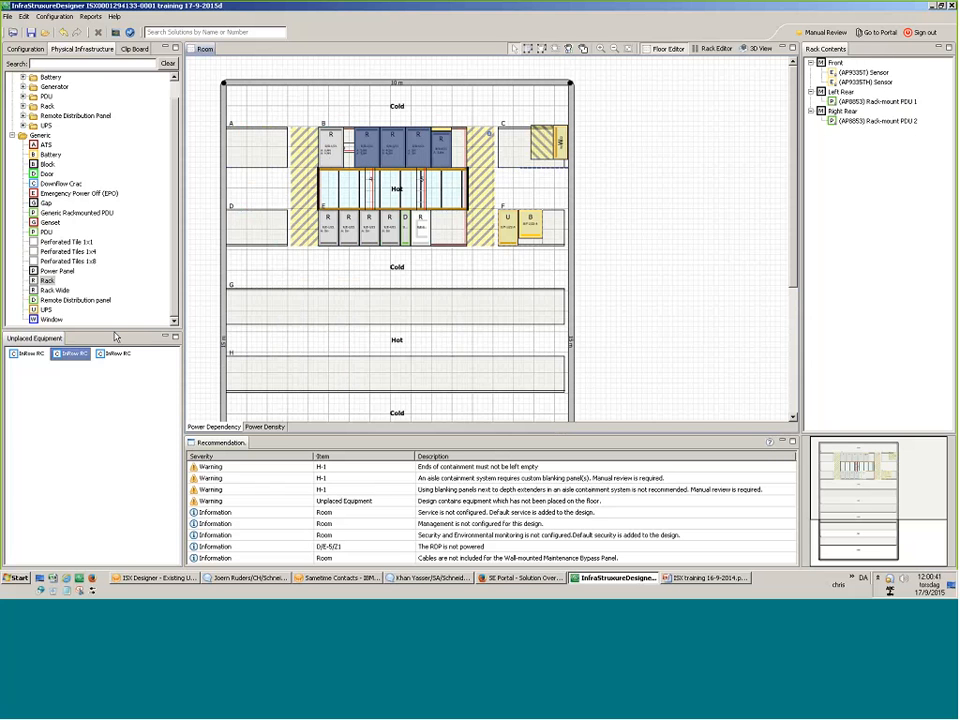
pyautogui.moveTo(73, 354); pyautogui.dragTo(350, 180)
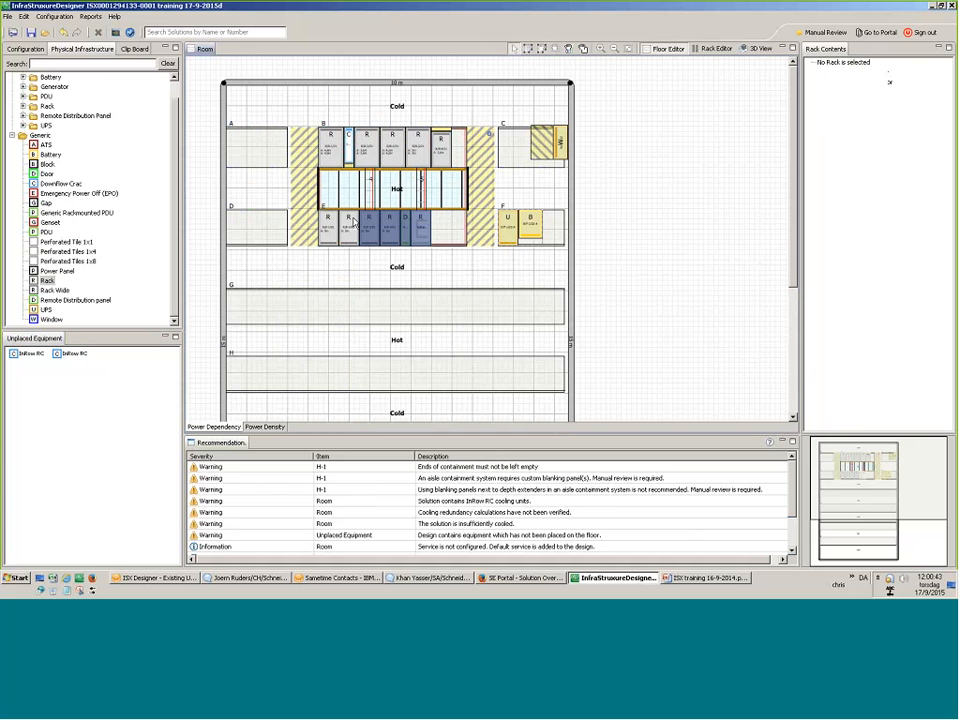
pyautogui.moveTo(353, 222)
pyautogui.mouseDown()
pyautogui.moveTo(335, 219)
pyautogui.moveTo(496, 308)
pyautogui.moveTo(476, 312)
pyautogui.moveTo(367, 228)
pyautogui.mouseUp()
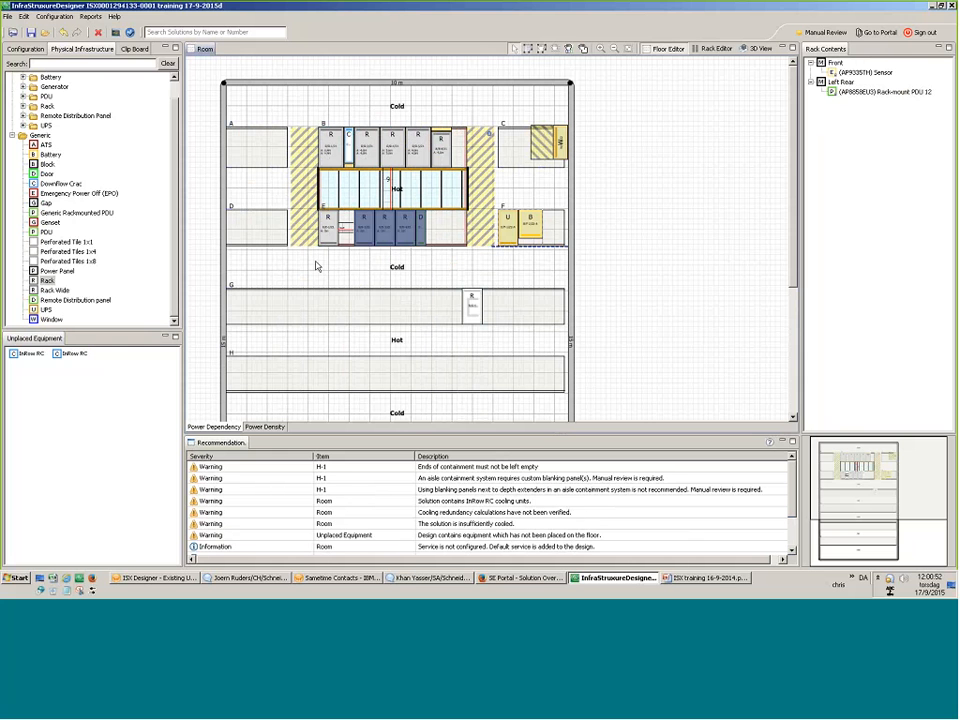
pyautogui.moveTo(72, 354); pyautogui.dragTo(398, 233)
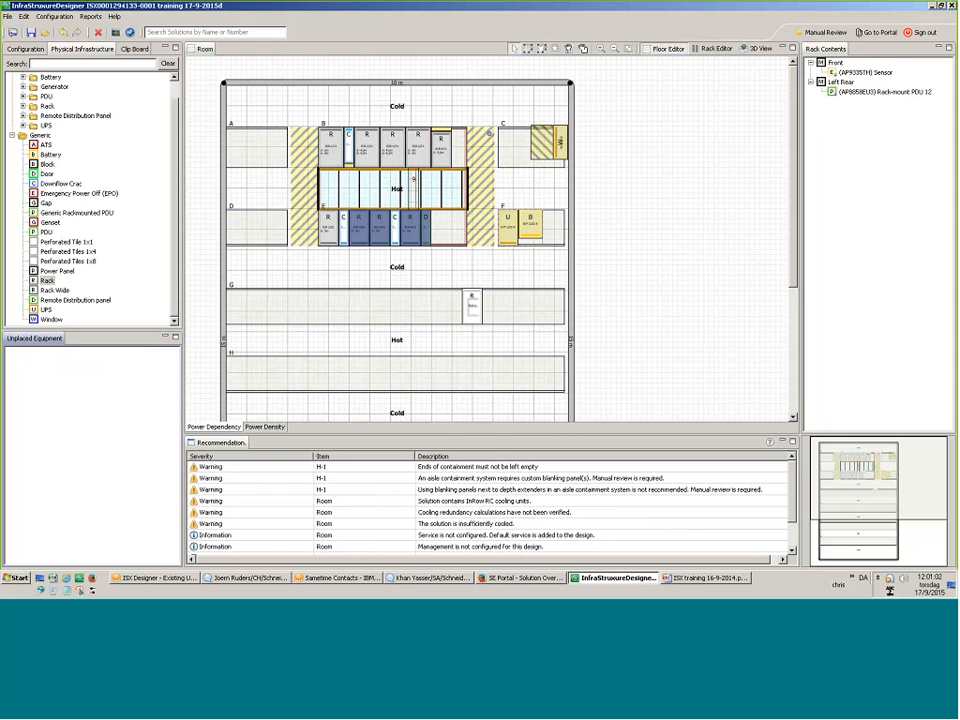
# Place the third InRow RC unit in row E and check it.
pyautogui.moveTo(472, 308)
pyautogui.mouseDown()
pyautogui.moveTo(470, 200)
pyautogui.moveTo(414, 184)
pyautogui.moveTo(440, 228)
pyautogui.mouseUp()
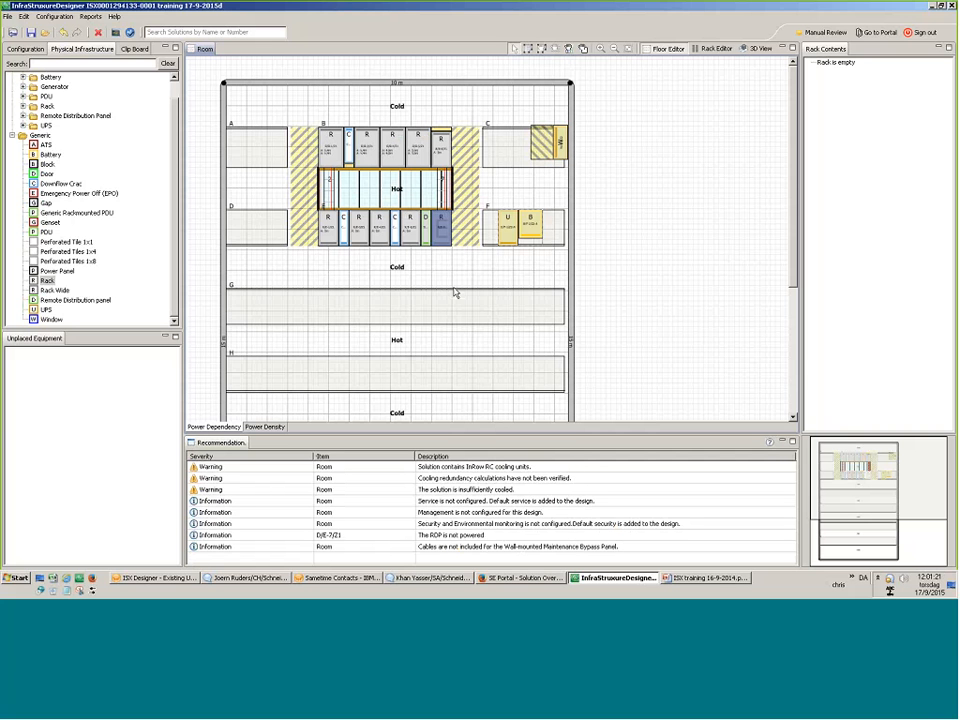
pyautogui.click(394, 242)
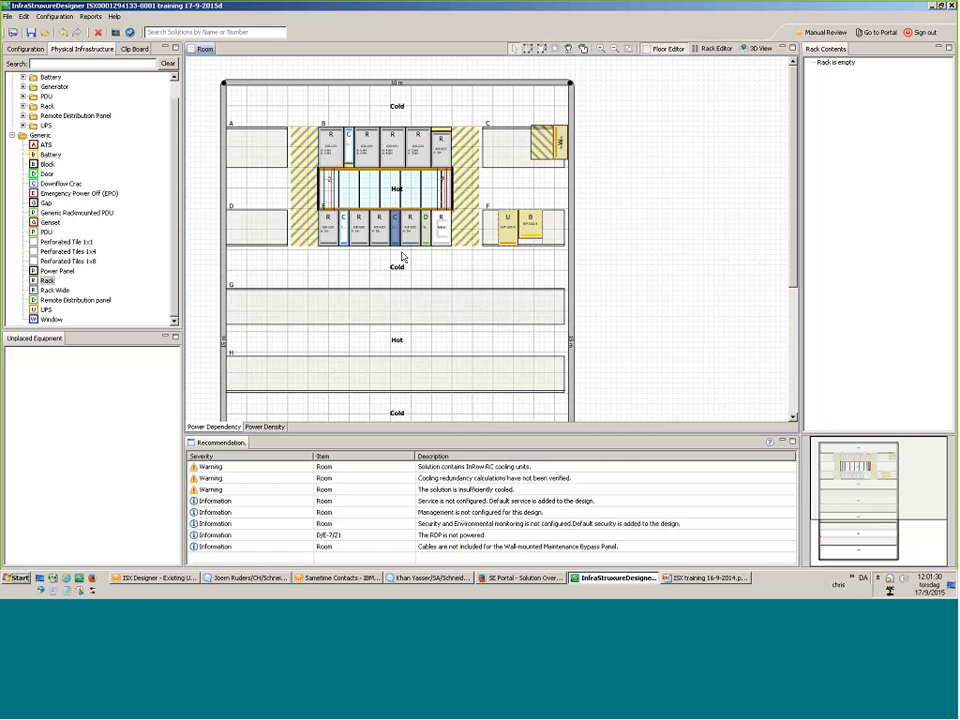
pyautogui.click(402, 258)
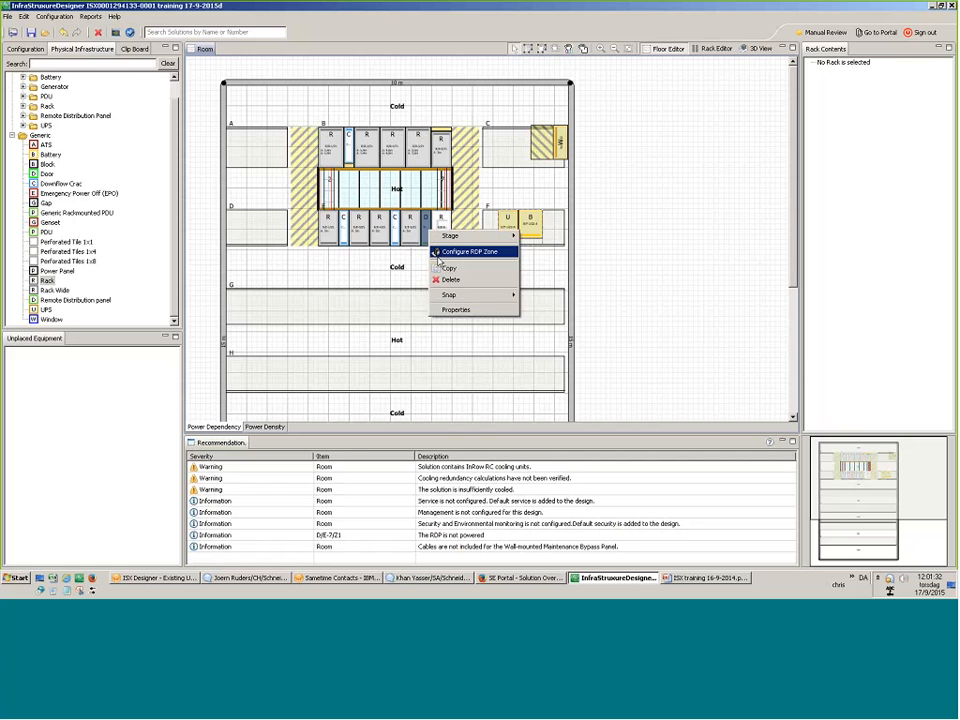
# Open the RDP's power zone configuration at its Additional Load settings.
pyautogui.click(438, 255)
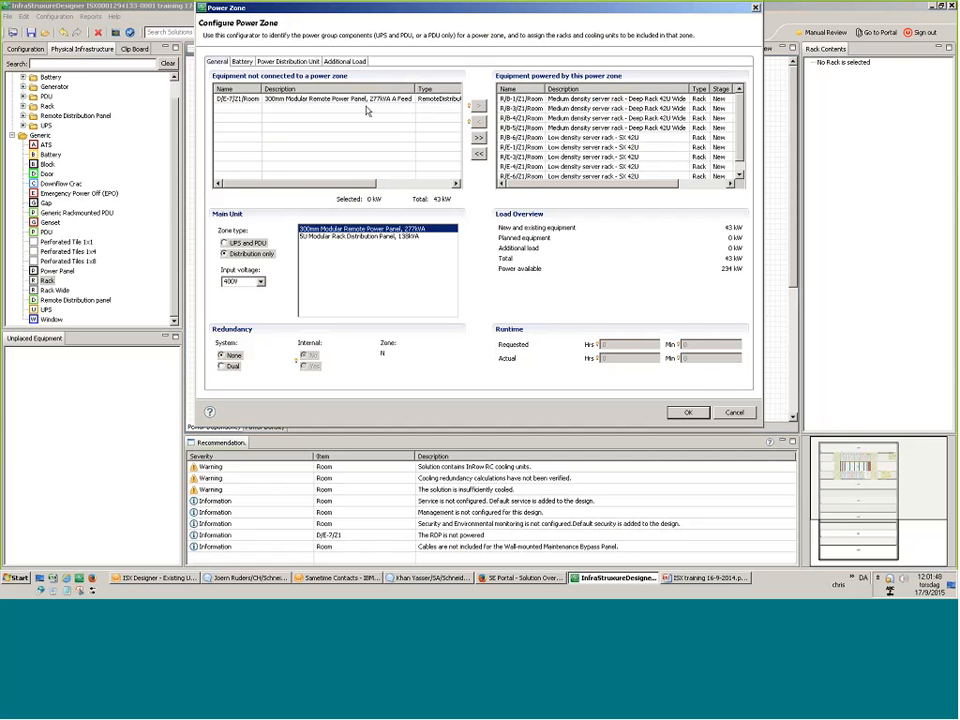
pyautogui.click(688, 412)
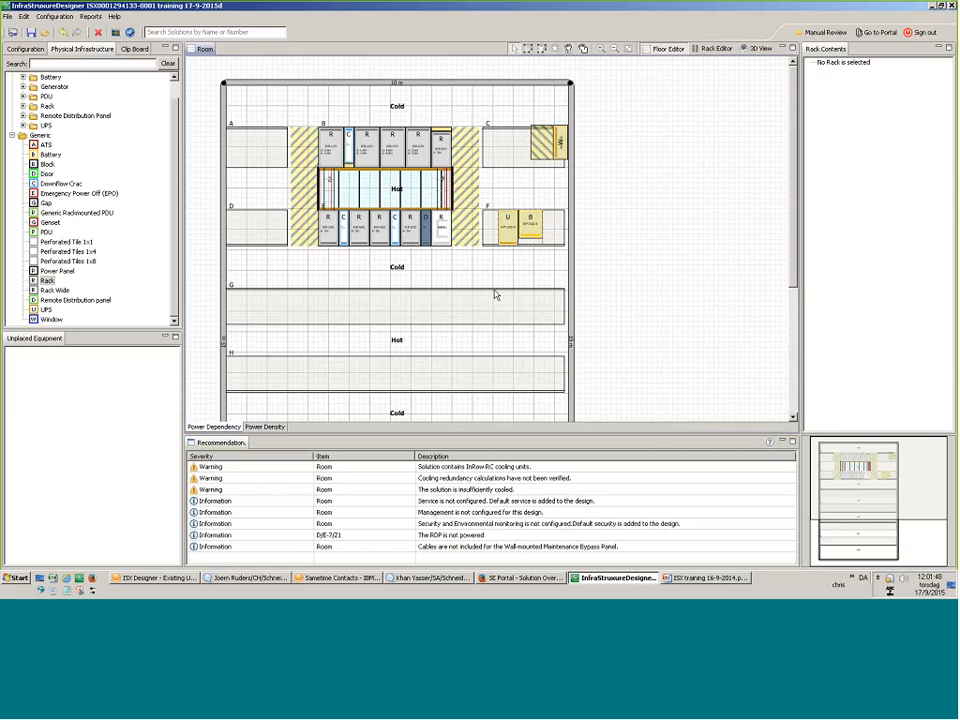
pyautogui.rightClick(428, 242)
pyautogui.click(451, 261)
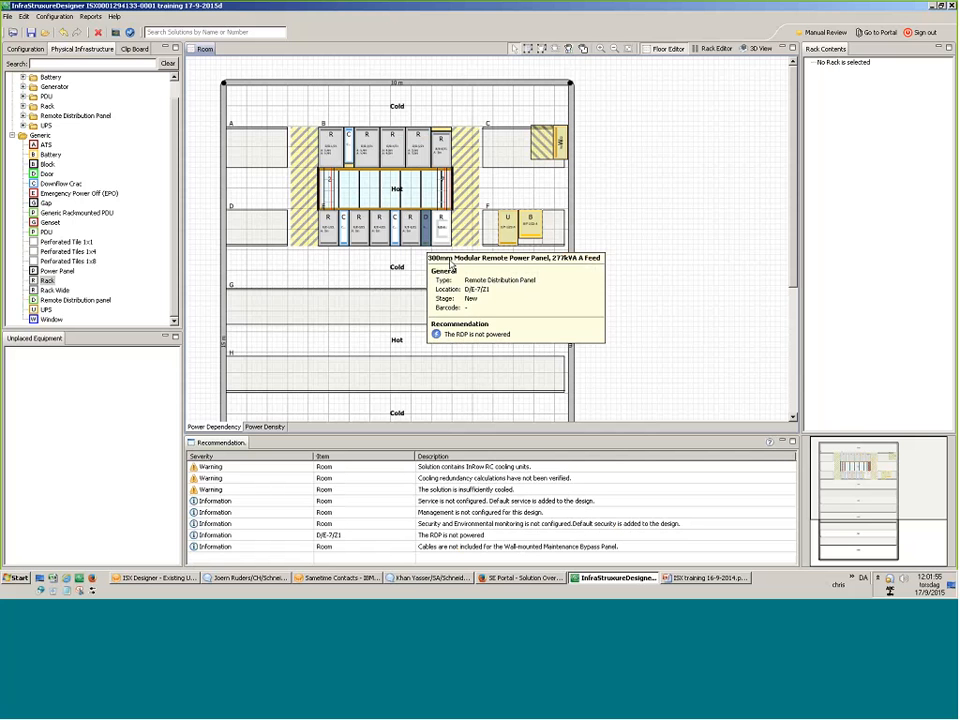
pyautogui.click(344, 62)
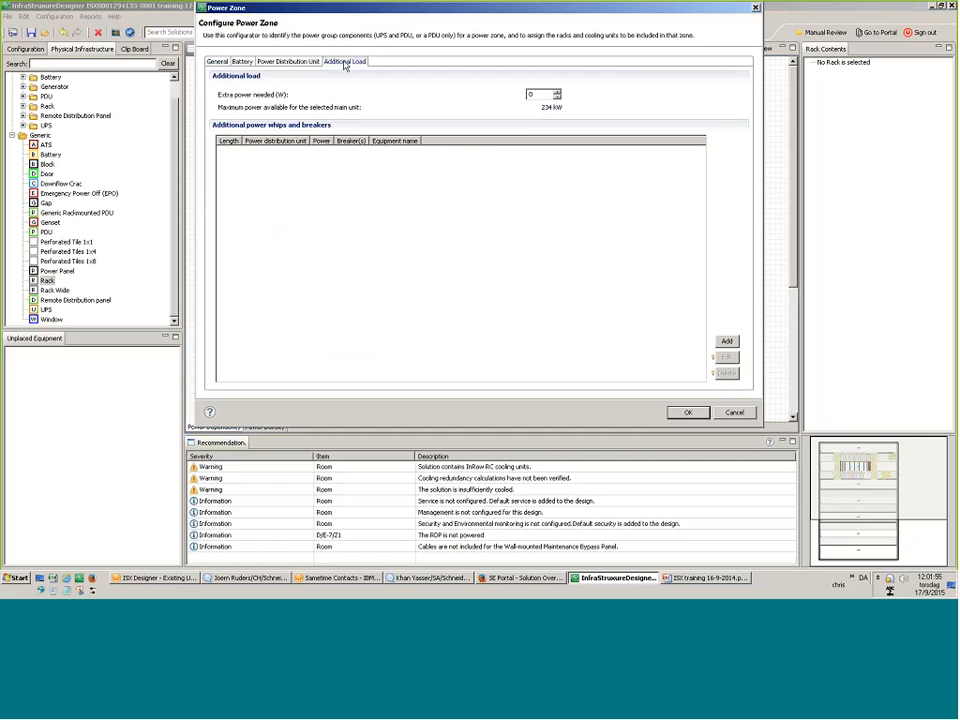
pyautogui.press('Tab')
# Add three 6m extra whips of 1900 W each and apply the power zone configuration.
pyautogui.click(727, 341)
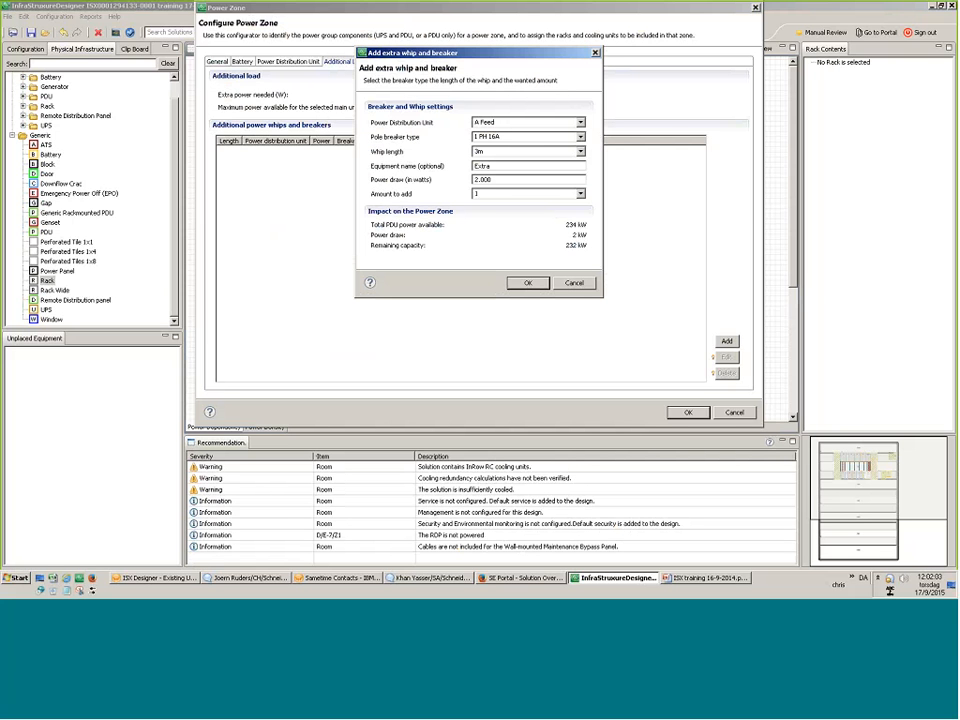
pyautogui.moveTo(498, 180); pyautogui.dragTo(462, 188)
pyautogui.write('1900')
pyautogui.click(580, 195)
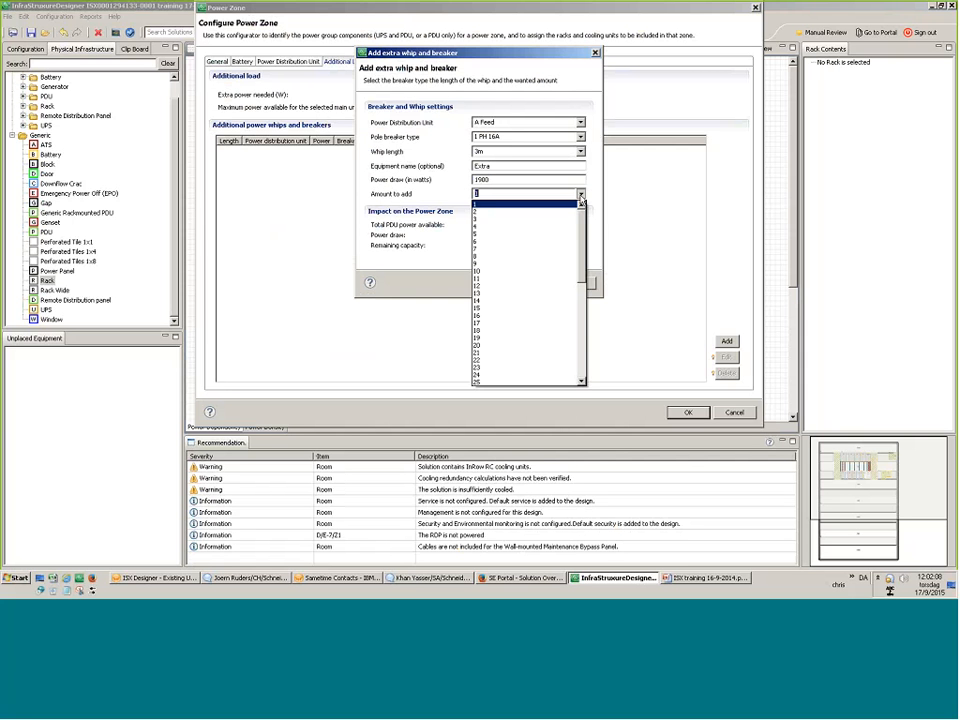
pyautogui.click(565, 210)
pyautogui.click(580, 151)
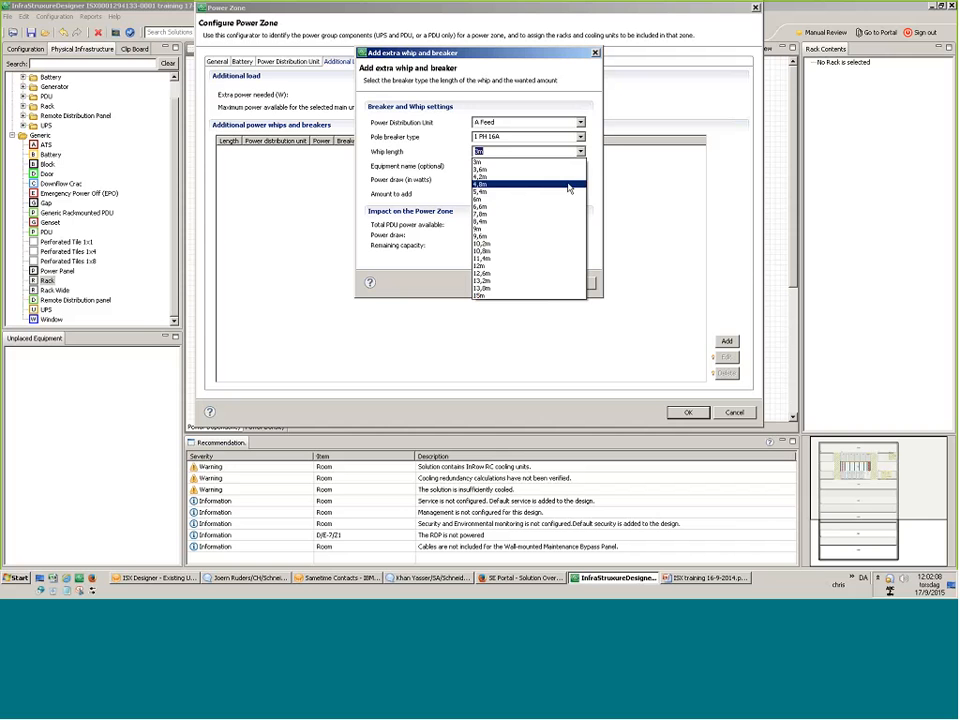
pyautogui.click(565, 200)
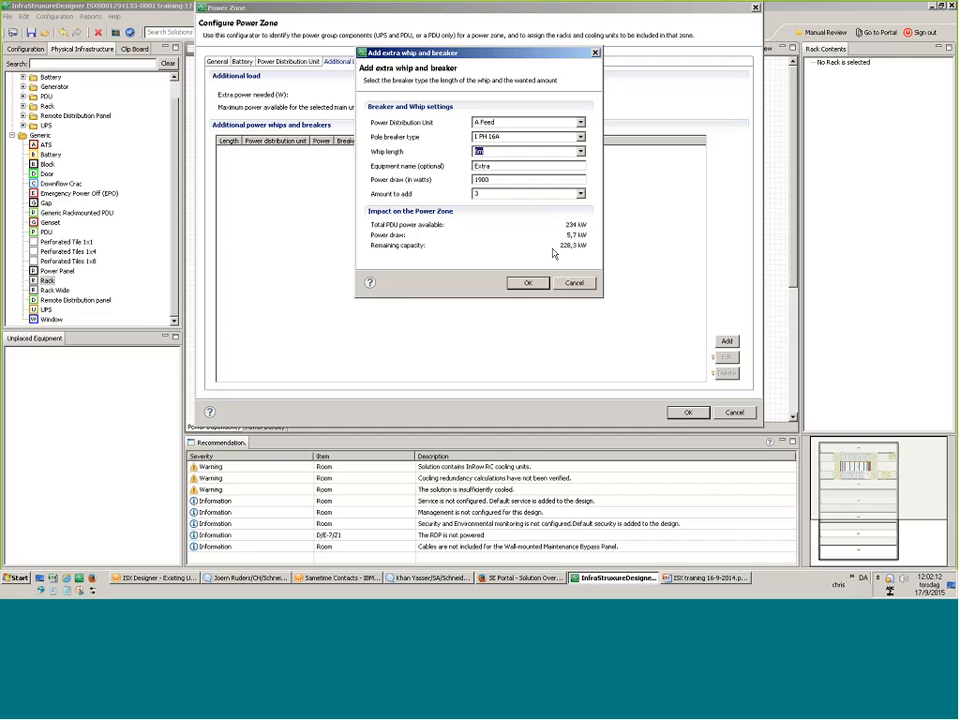
pyautogui.click(540, 283)
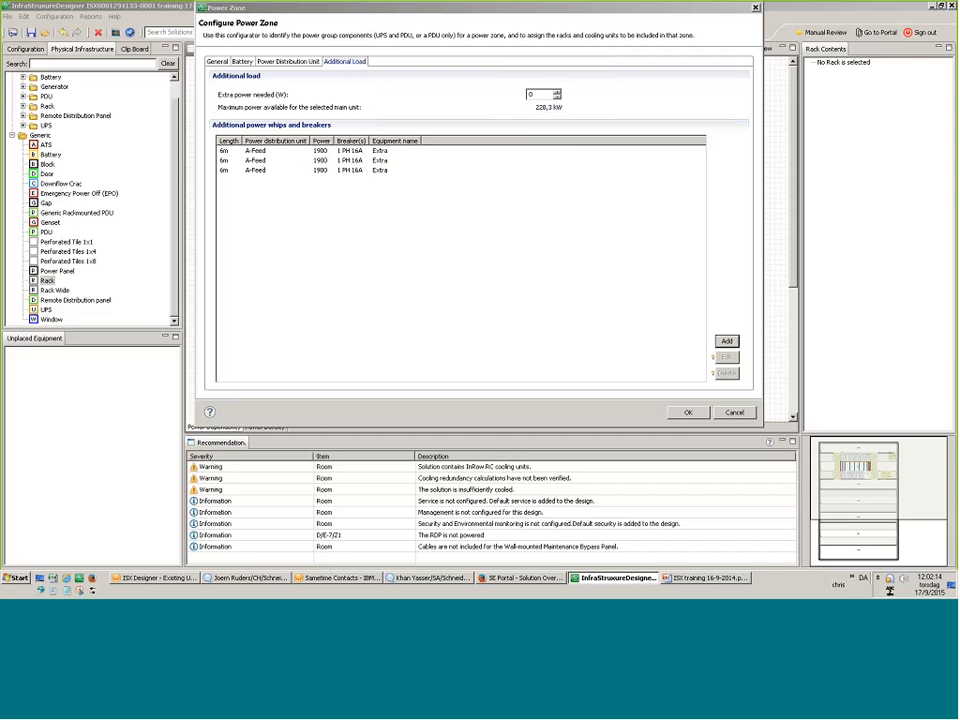
pyautogui.click(688, 413)
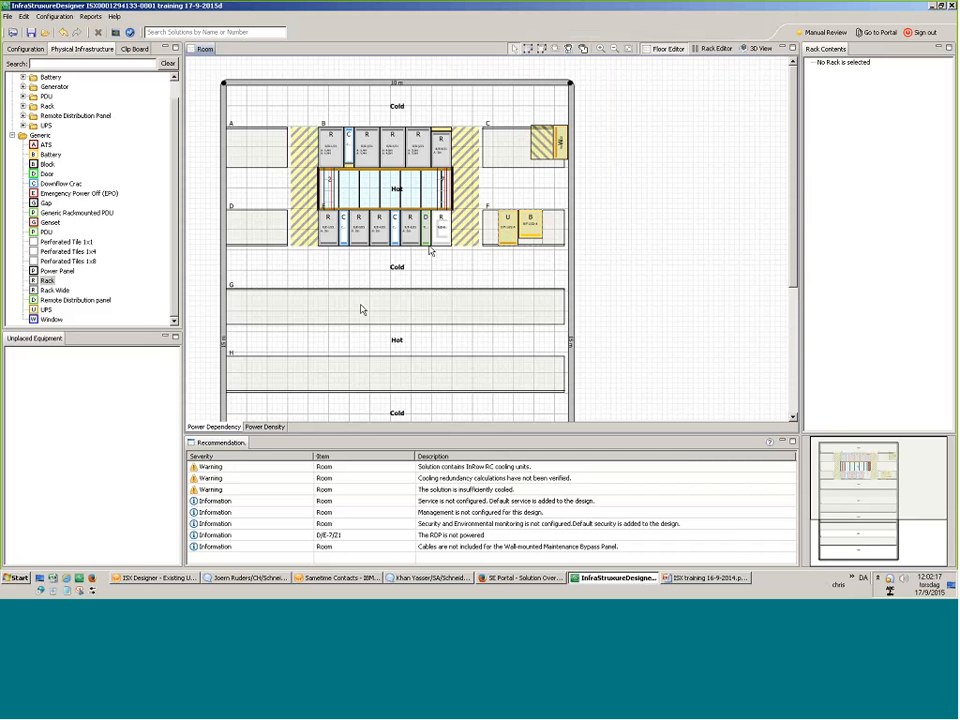
# Select the equipment in rows B and E, then dismiss the actions menu and clear the selection.
pyautogui.moveTo(428, 243)
pyautogui.moveTo(557, 293); pyautogui.dragTo(255, 122)
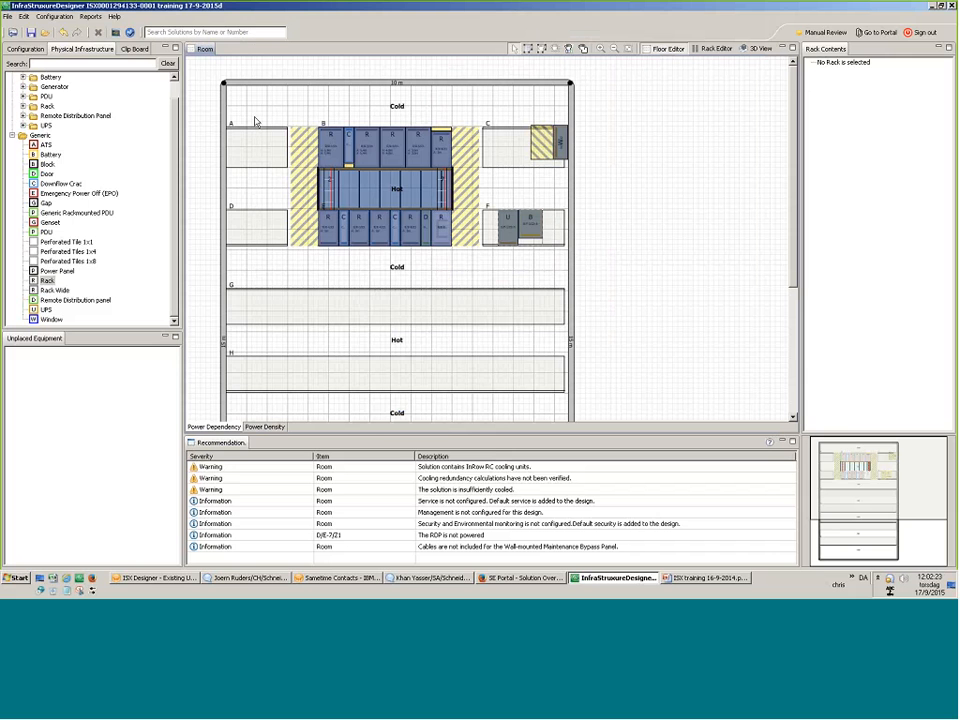
pyautogui.click(497, 322)
pyautogui.moveTo(491, 274); pyautogui.dragTo(232, 101)
pyautogui.rightClick(340, 181)
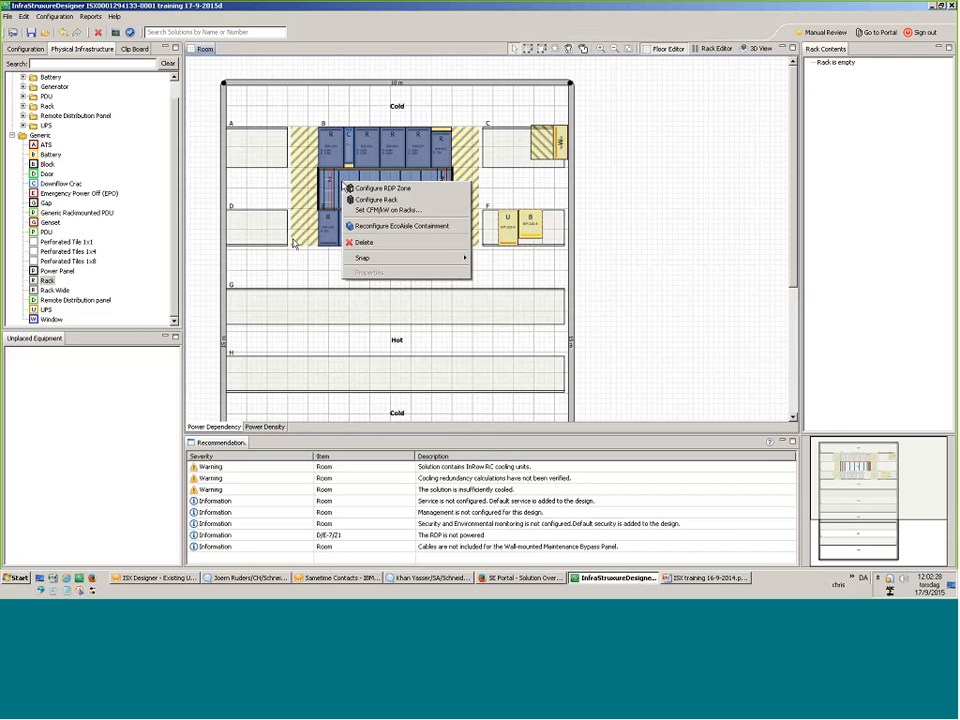
pyautogui.click(300, 287)
pyautogui.moveTo(437, 231)
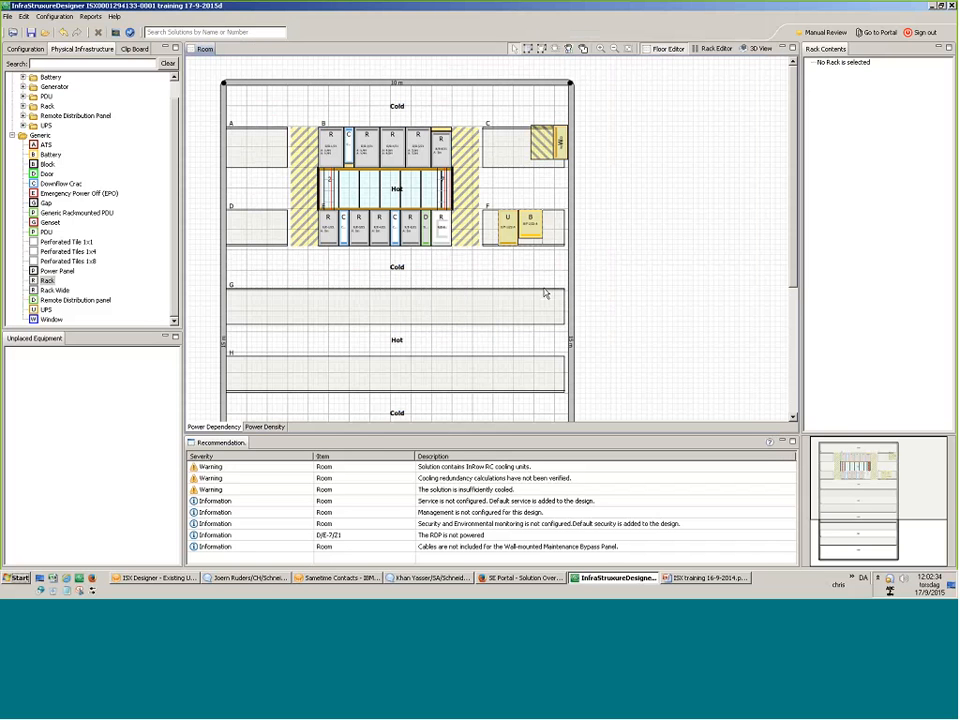
# Copy the UPS and battery group in row F to the clipboard.
pyautogui.moveTo(545, 285); pyautogui.dragTo(497, 196)
pyautogui.rightClick(511, 219)
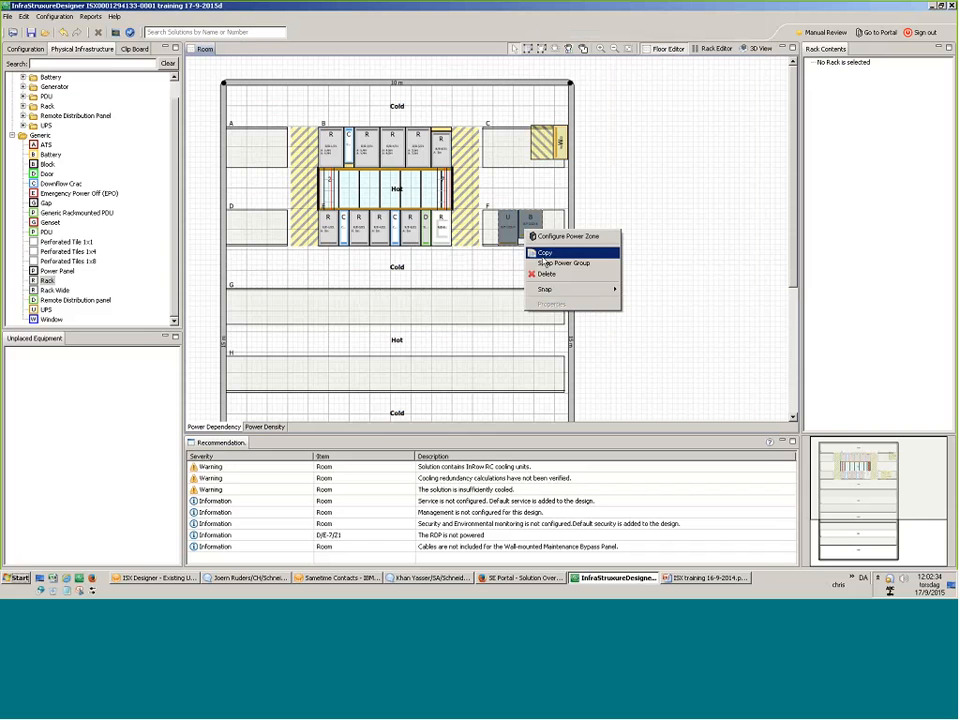
pyautogui.click(545, 254)
pyautogui.click(134, 48)
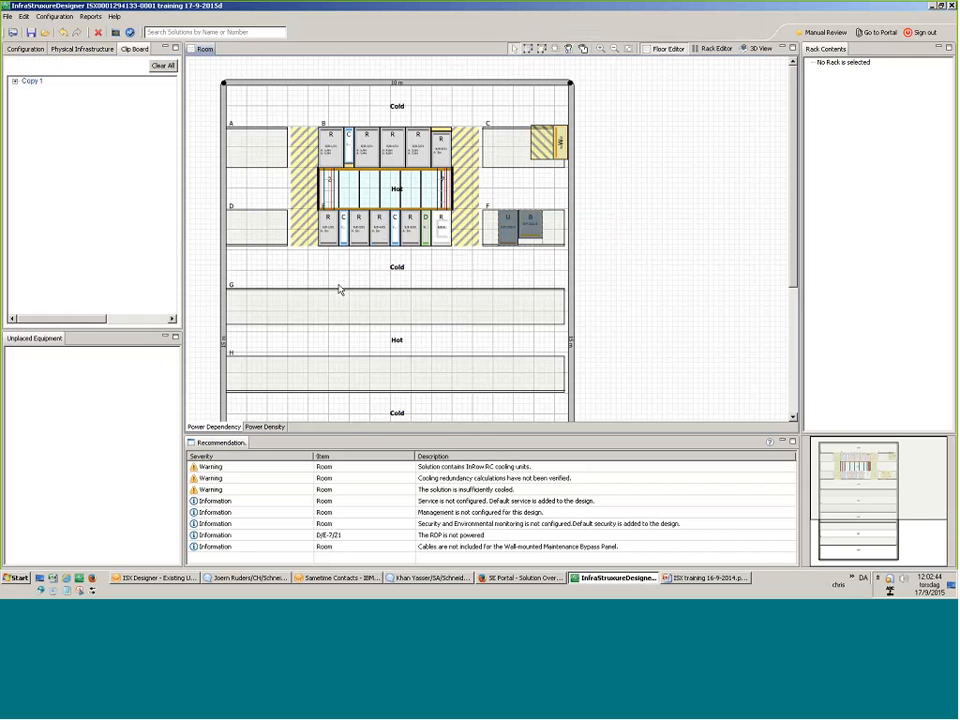
# Move row E's end rack into row F, then copy rows B and E with their containment.
pyautogui.moveTo(442, 236); pyautogui.dragTo(557, 242)
pyautogui.moveTo(474, 312); pyautogui.dragTo(276, 136)
pyautogui.rightClick(331, 180)
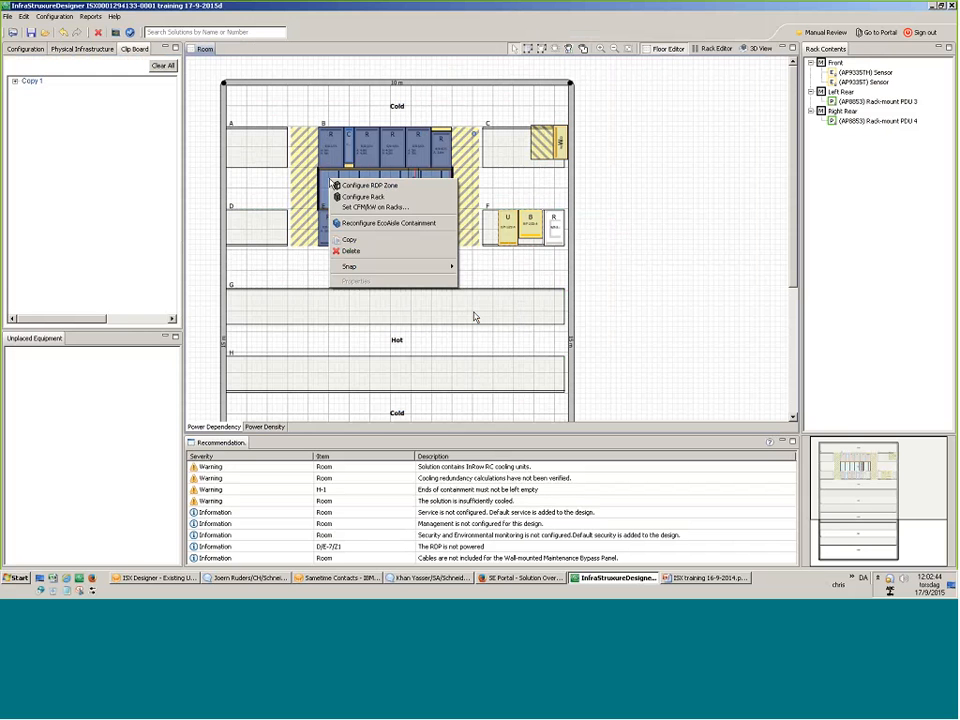
pyautogui.click(349, 240)
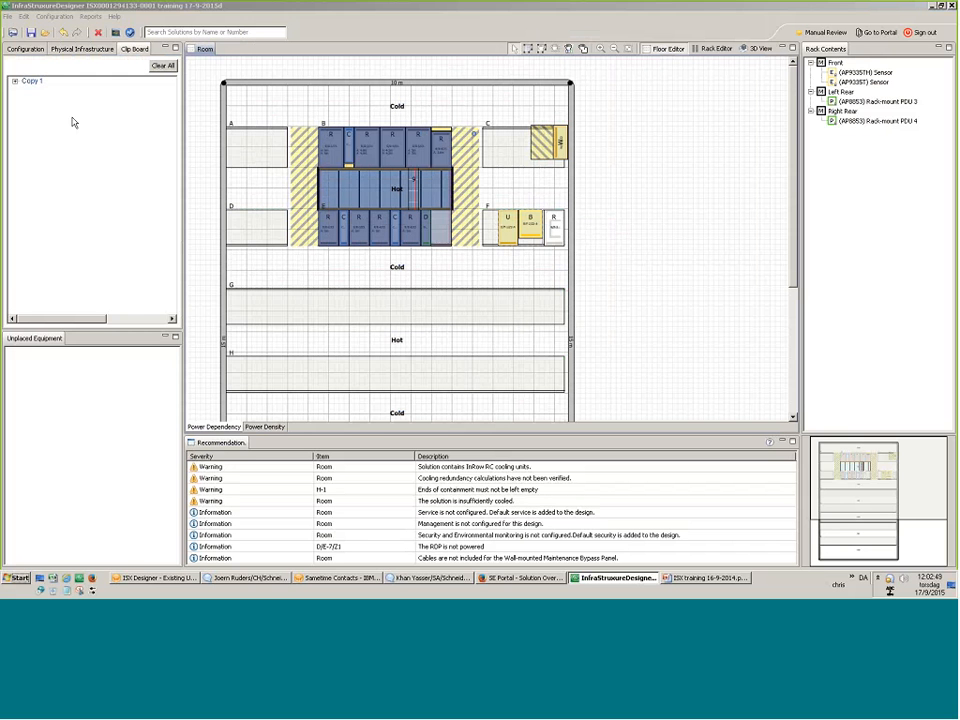
# Try placing the copied rows over rows G and H, then abandon the placement.
pyautogui.moveTo(33, 90); pyautogui.dragTo(394, 344)
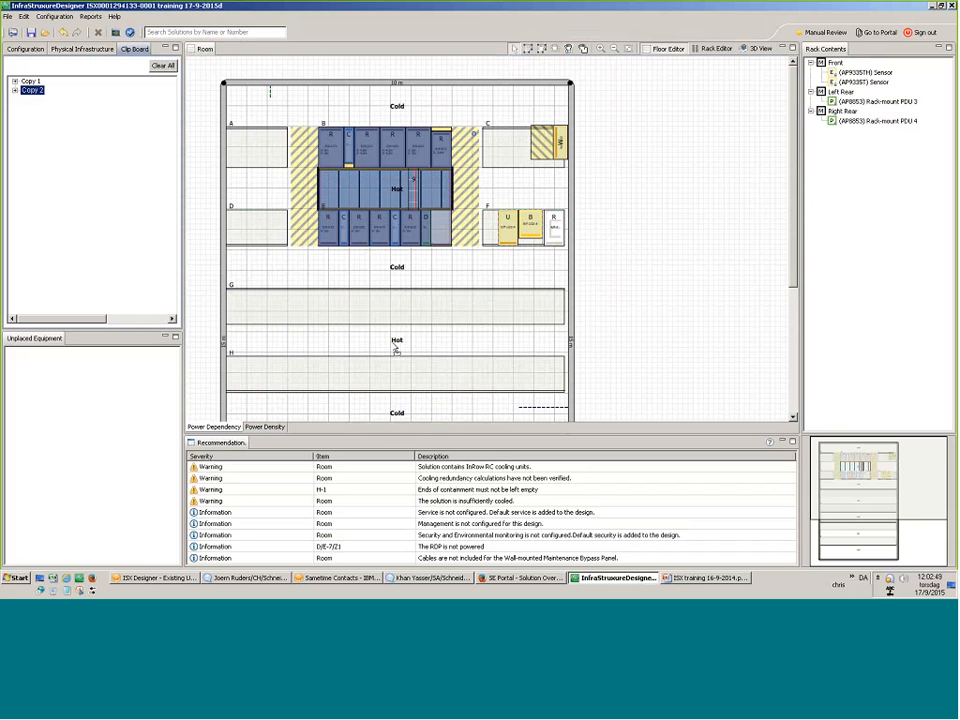
pyautogui.click(624, 308)
pyautogui.scroll(-3, 624, 308)
pyautogui.moveTo(34, 90); pyautogui.dragTo(398, 288)
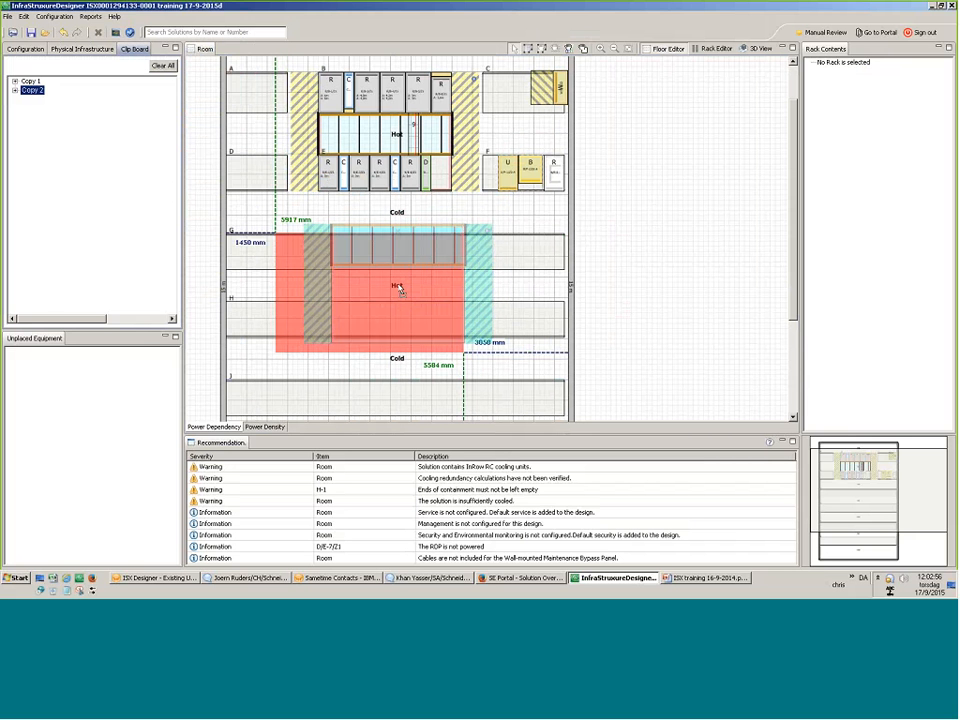
pyautogui.moveTo(399, 288); pyautogui.dragTo(413, 289)
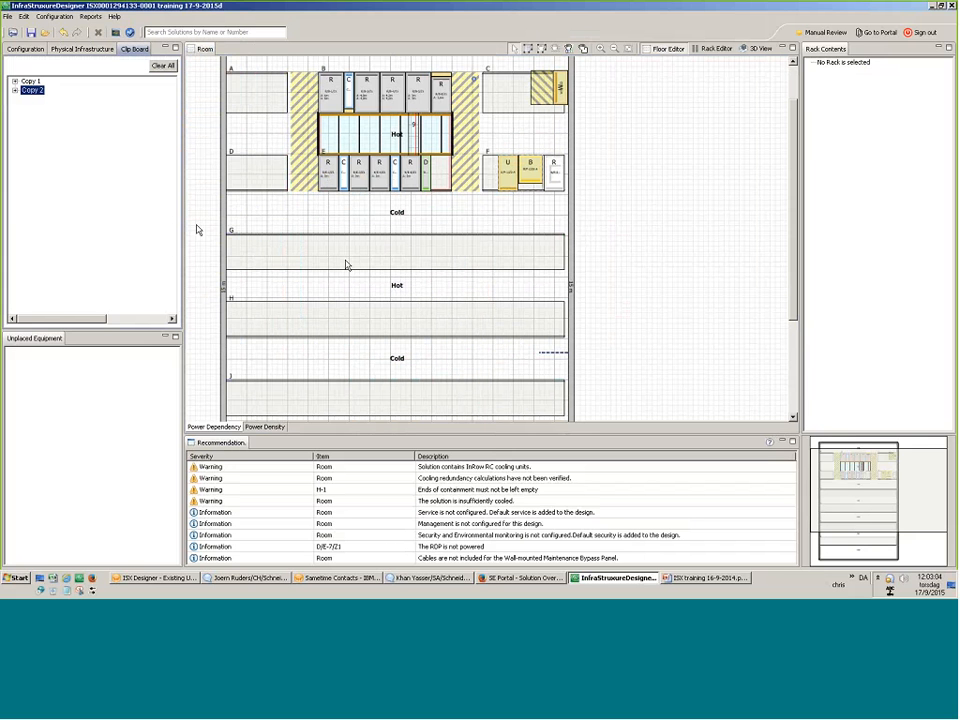
pyautogui.click(424, 212)
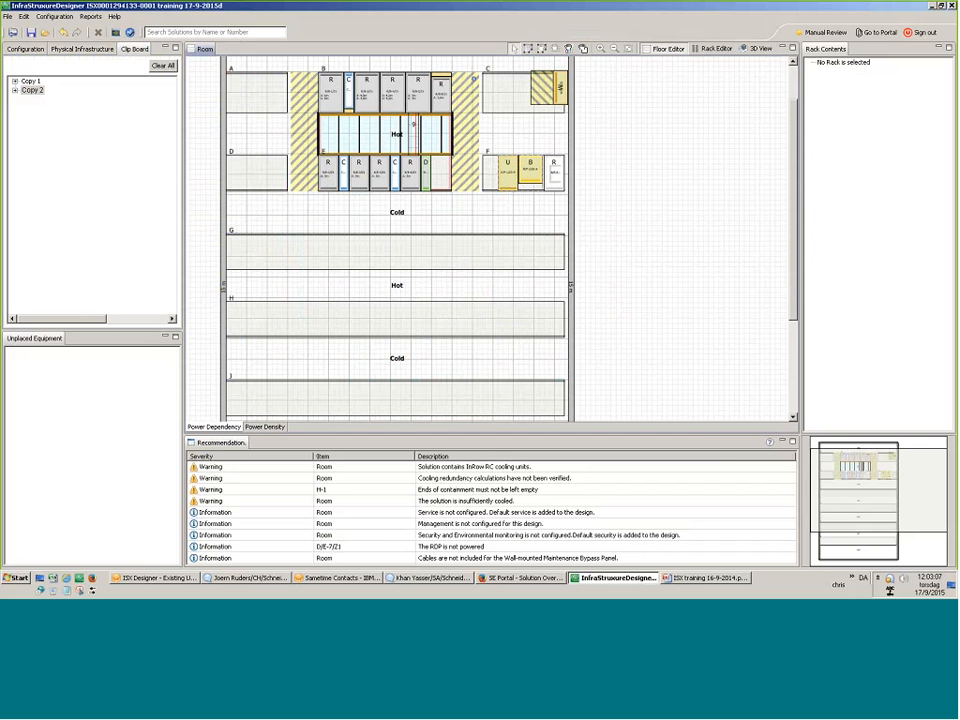
# Undo the last layout change to restore the original floor plan.
pyautogui.moveTo(488, 58); pyautogui.dragTo(298, 121)
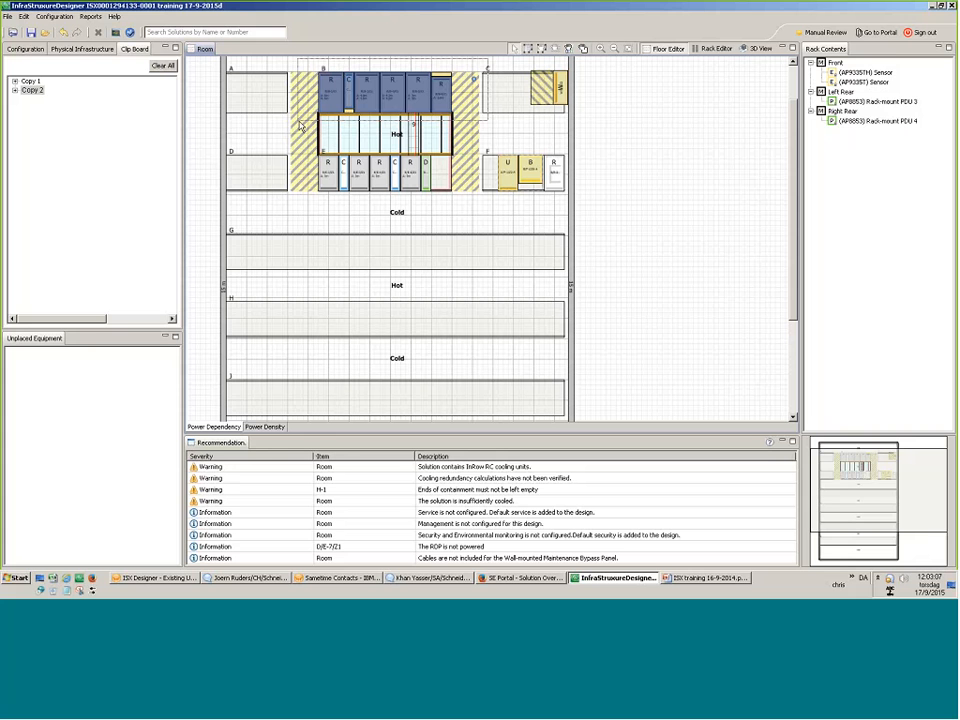
pyautogui.click(60, 33)
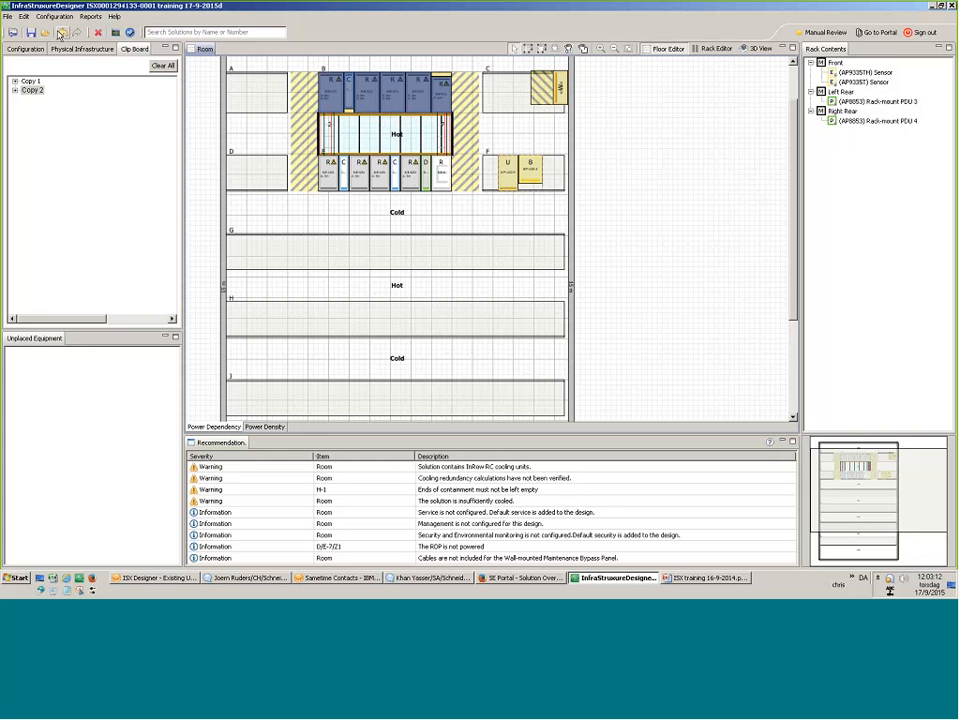
pyautogui.click(319, 238)
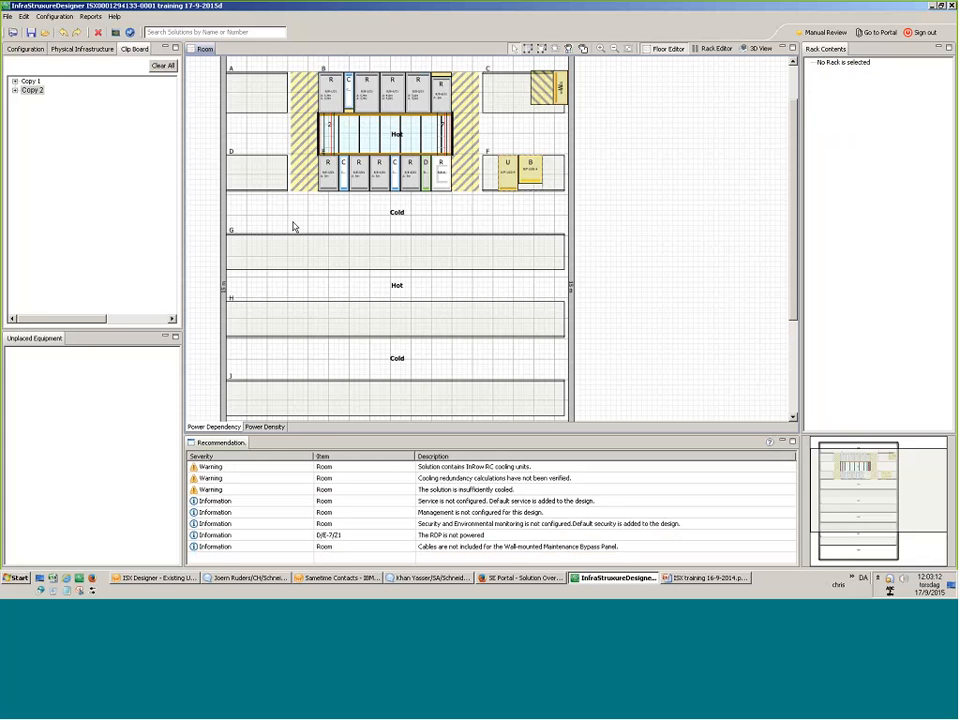
pyautogui.scroll(2, 293, 227)
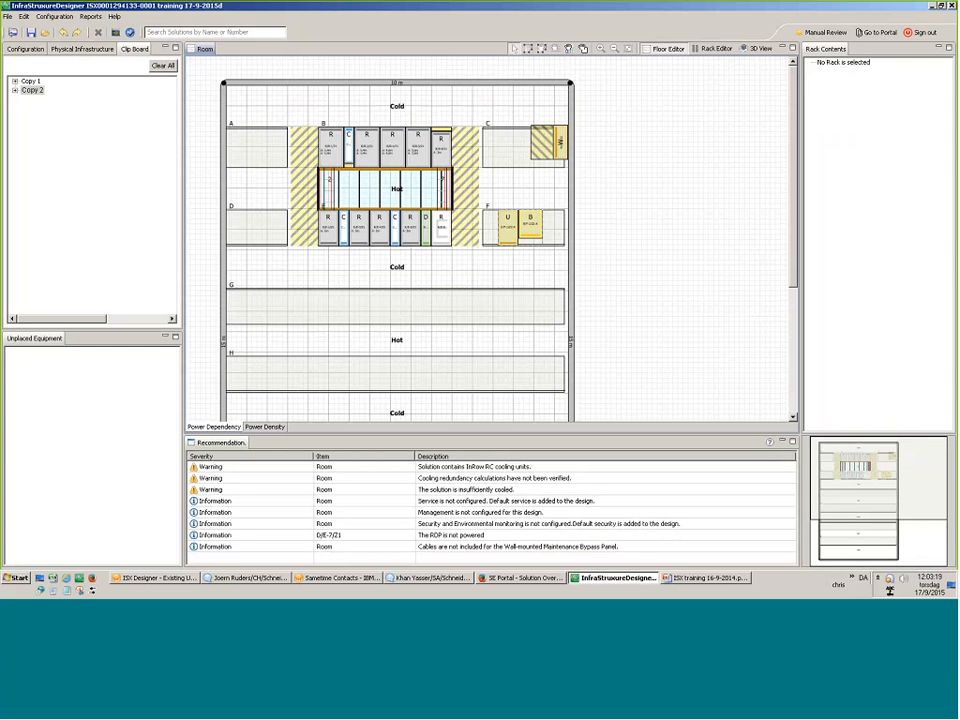
# Show the cooling analysis and read an InRow RC's 15.48 kW load against 23.14 kW capacity.
pyautogui.click(26, 49)
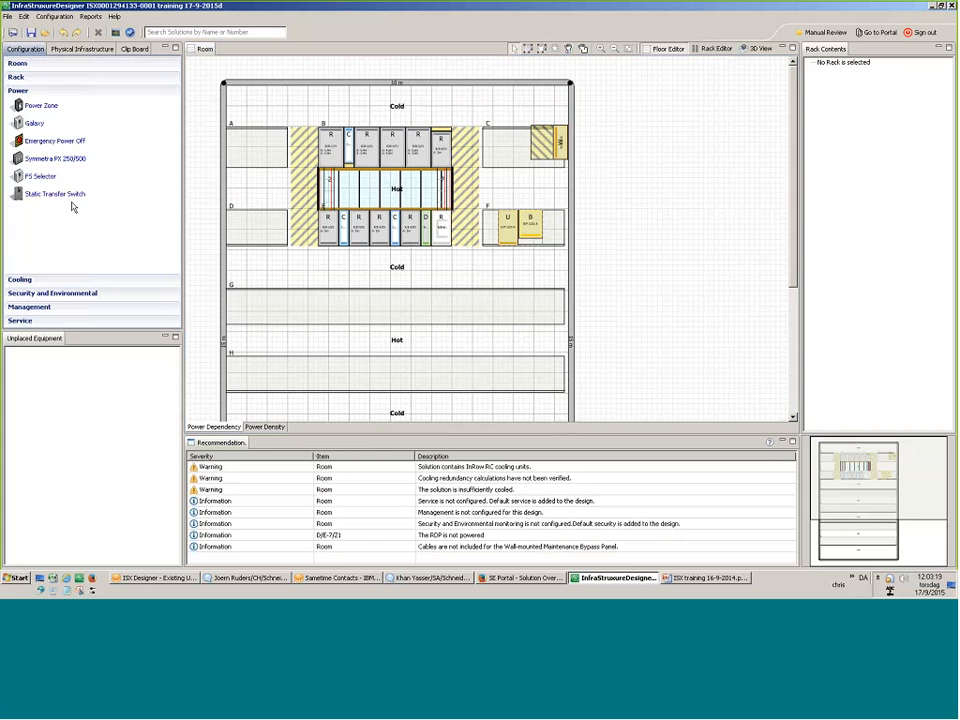
pyautogui.click(36, 280)
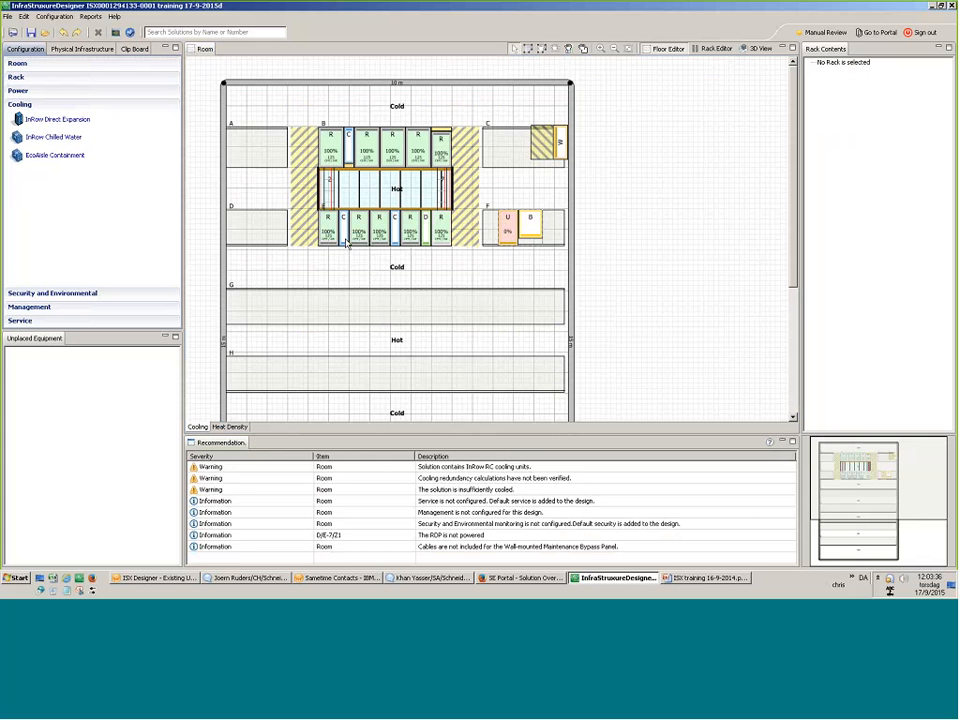
pyautogui.moveTo(346, 243)
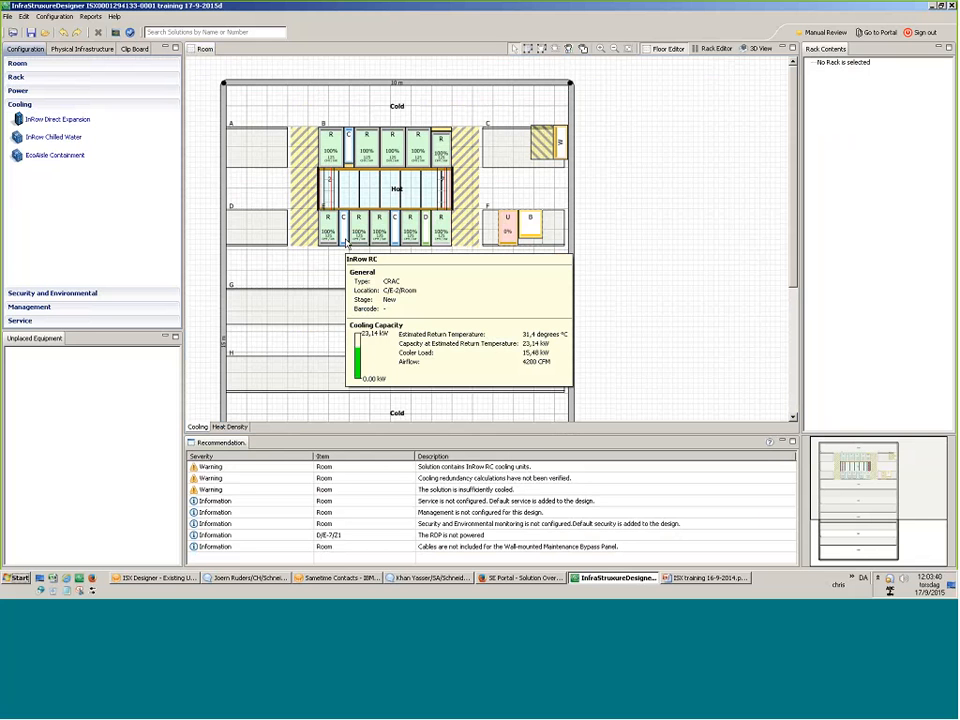
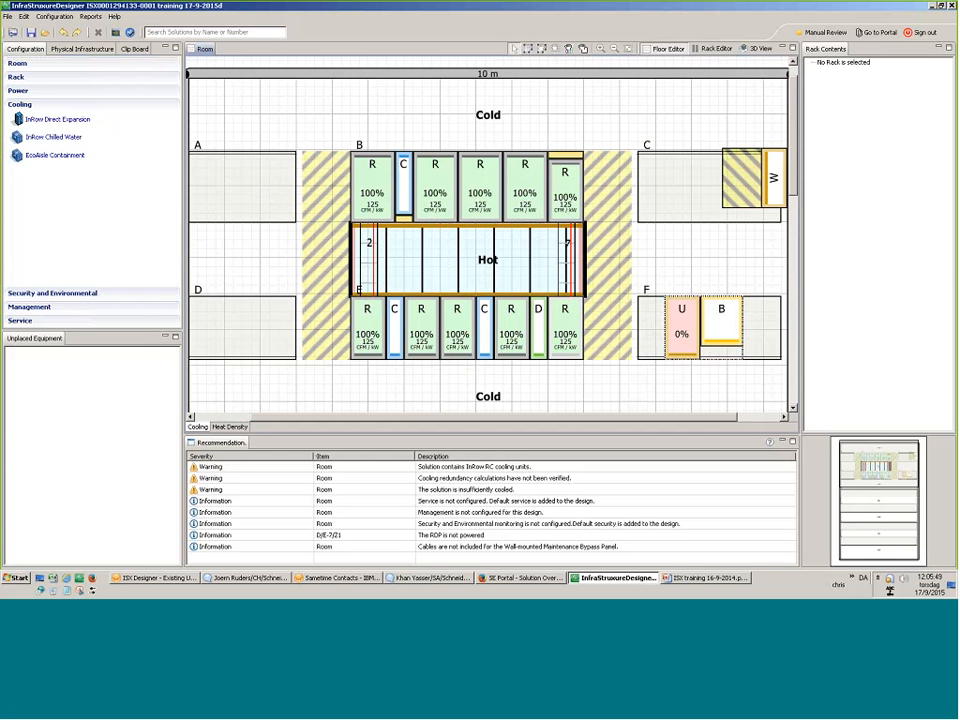
# Change the first row-B rack's cooling airflow from 125 to 105 CFM/kW.
pyautogui.moveTo(375, 193)
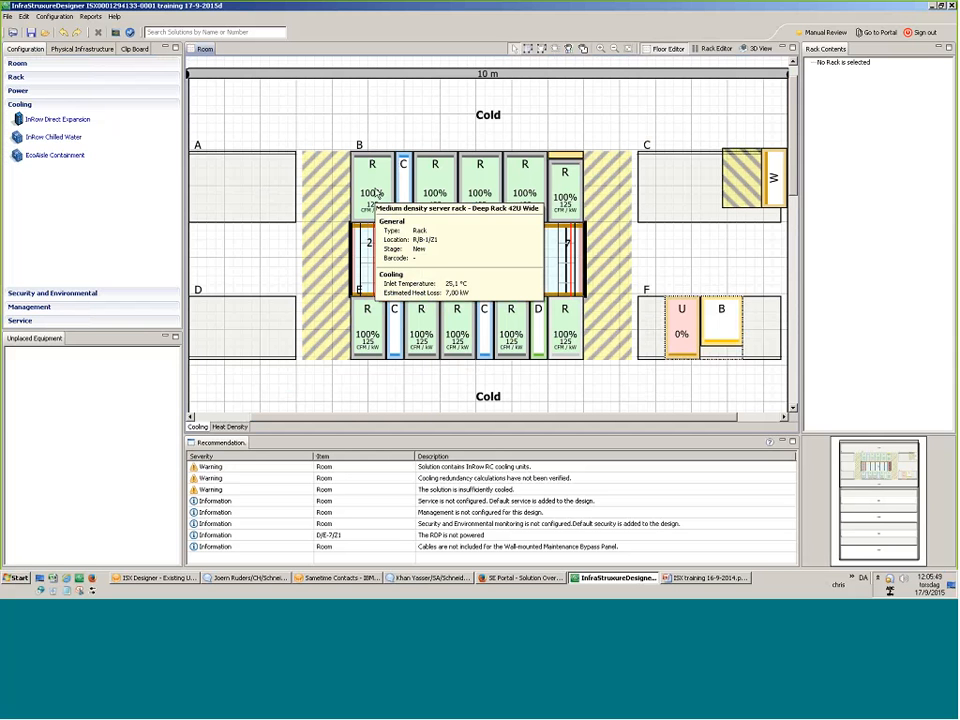
pyautogui.moveTo(407, 193)
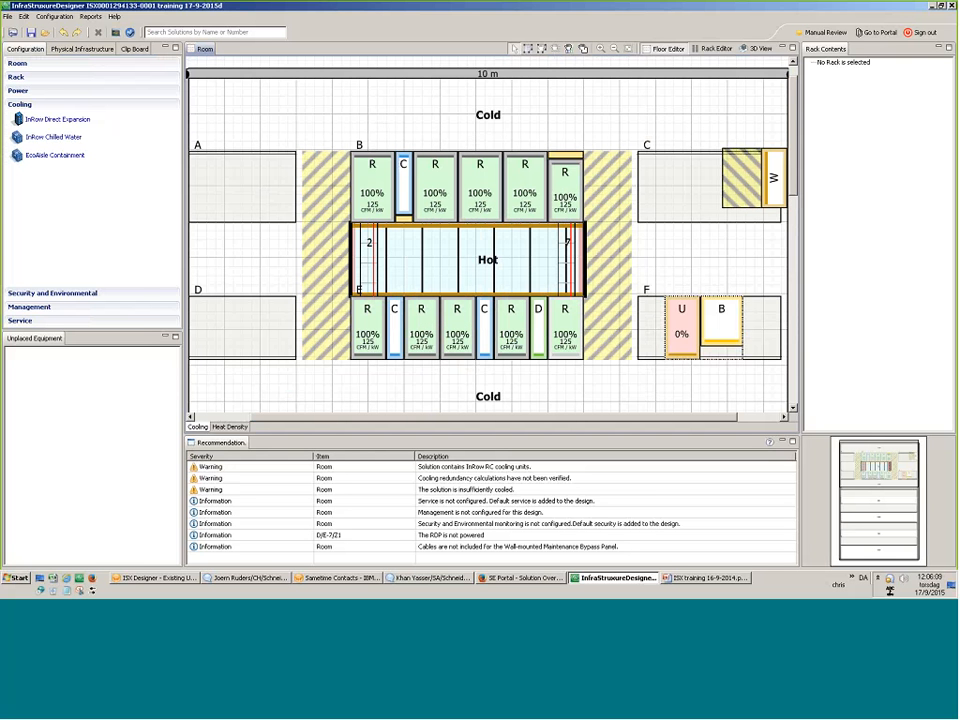
pyautogui.rightClick(373, 188)
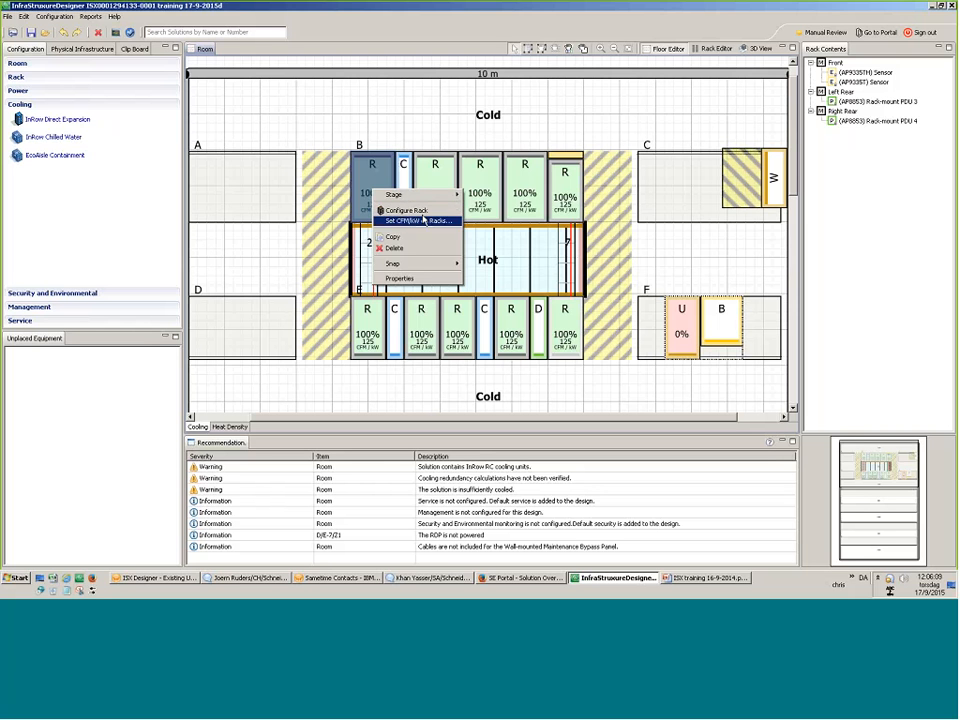
pyautogui.click(400, 220)
pyautogui.write('105')
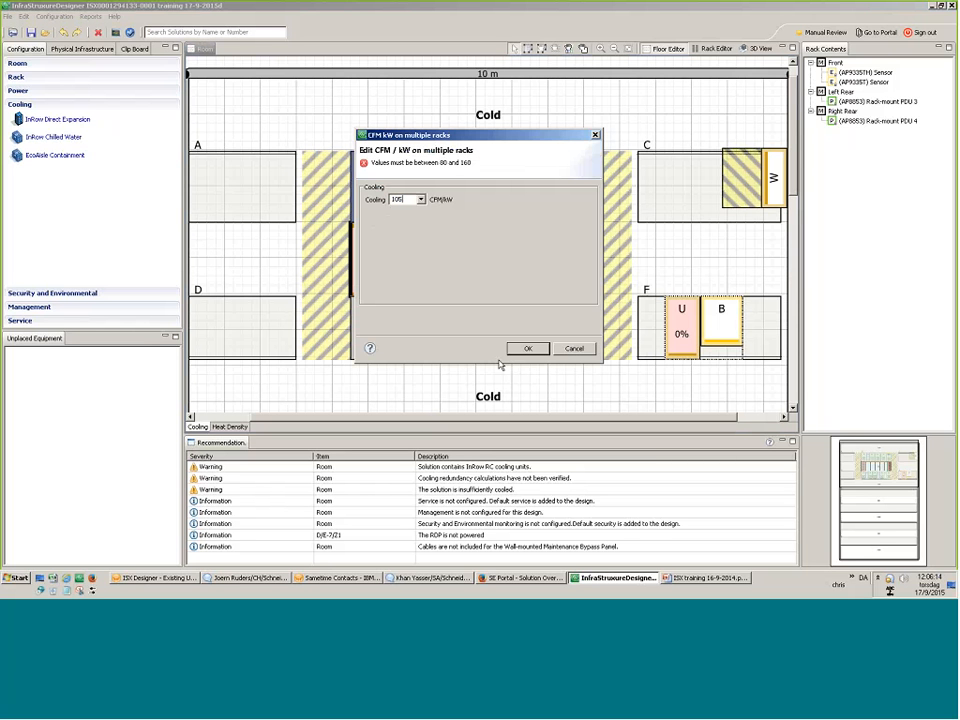
pyautogui.press('Return')
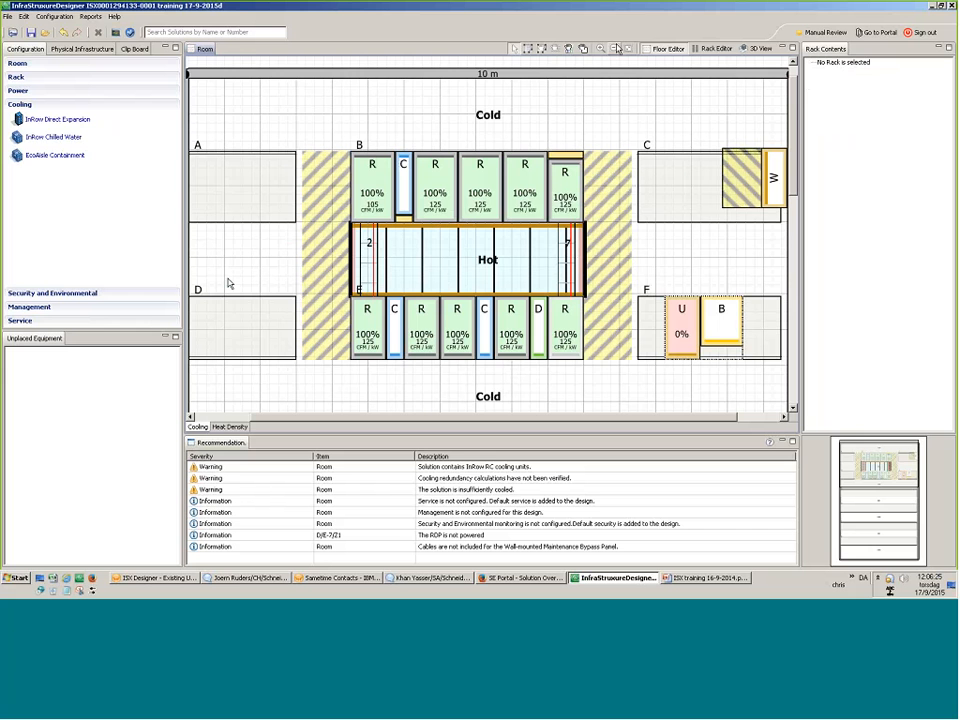
pyautogui.scroll(-2, 229, 282)
# Expand Security and Environmental, view and cancel its configurator, then select the first row-B rack.
pyautogui.click(67, 295)
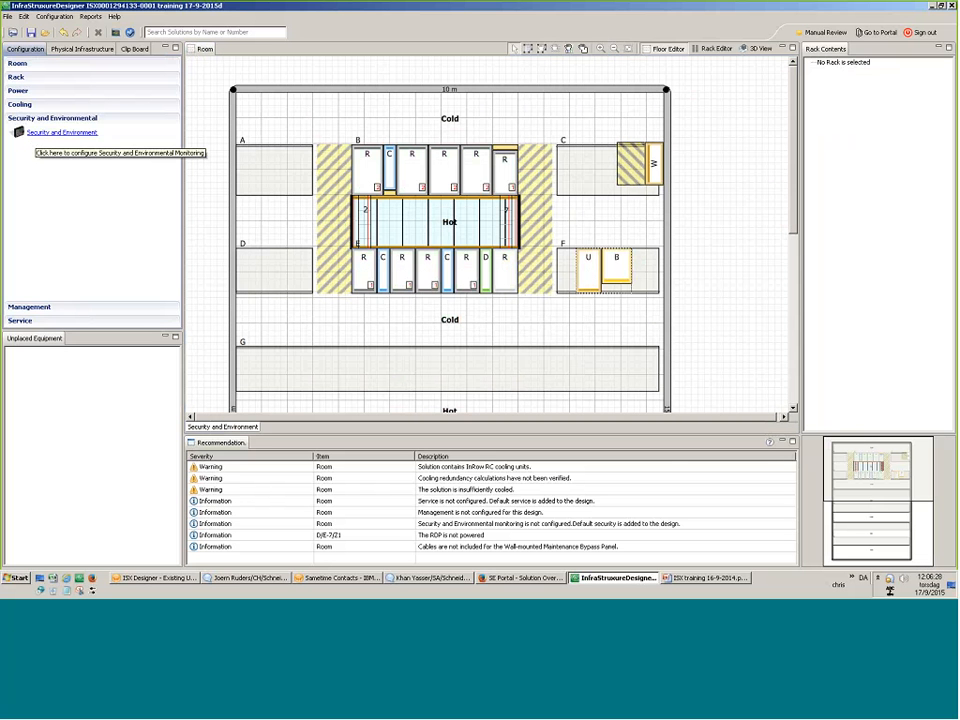
pyautogui.click(38, 133)
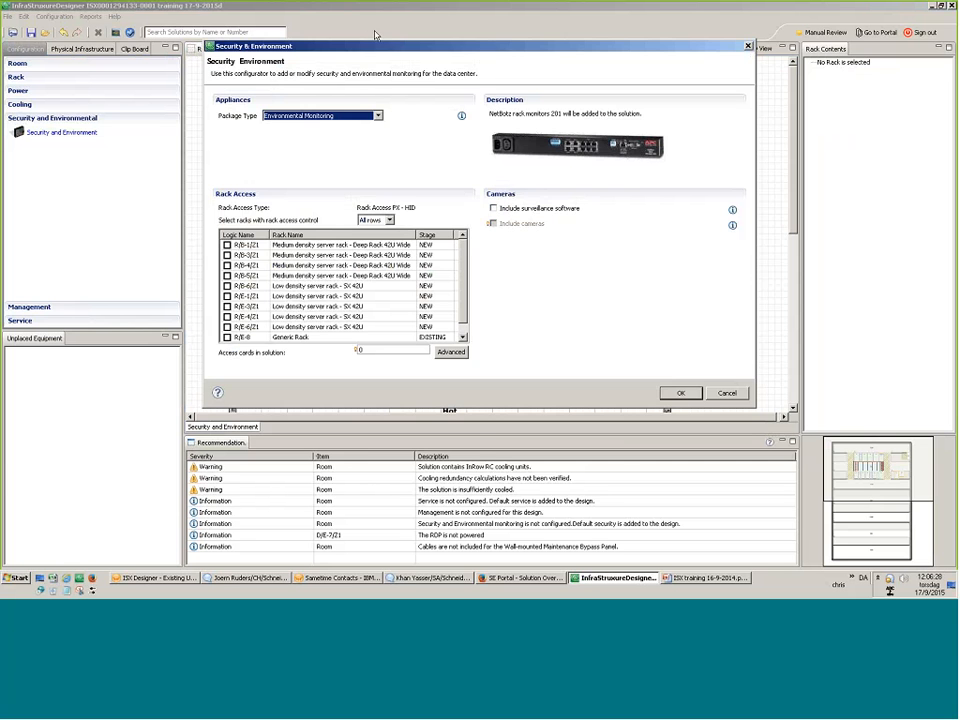
pyautogui.moveTo(377, 46); pyautogui.dragTo(236, 216)
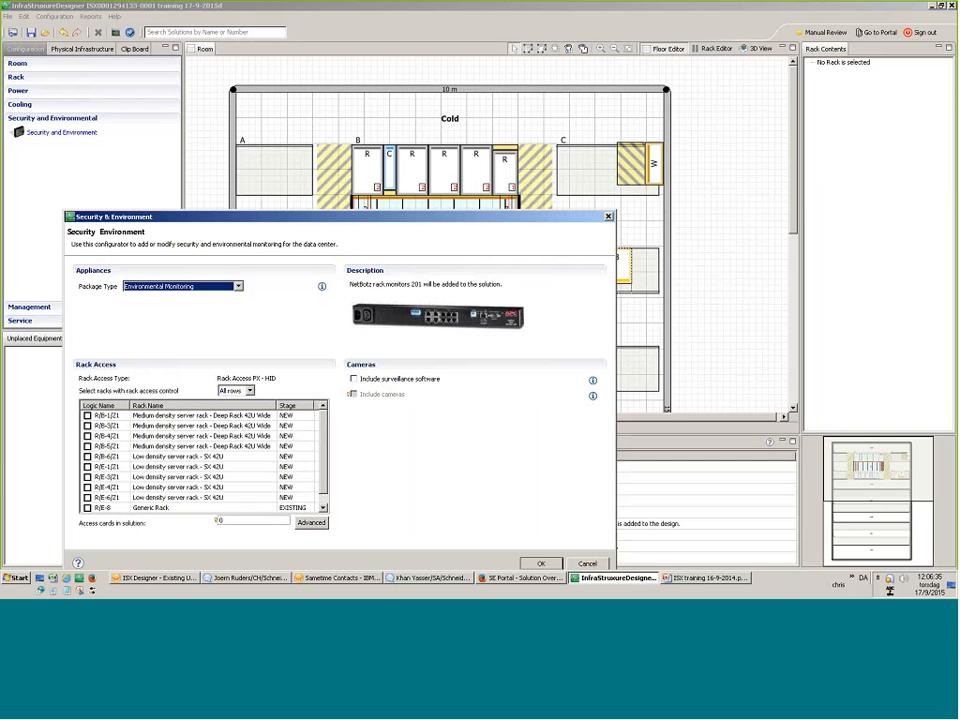
pyautogui.click(583, 563)
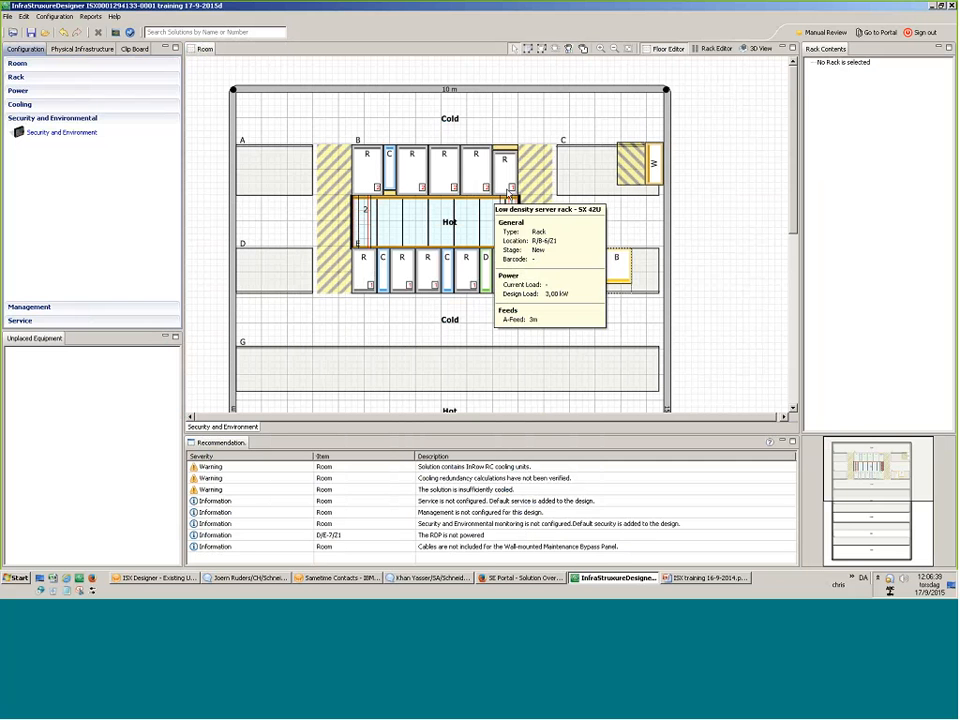
pyautogui.click(364, 178)
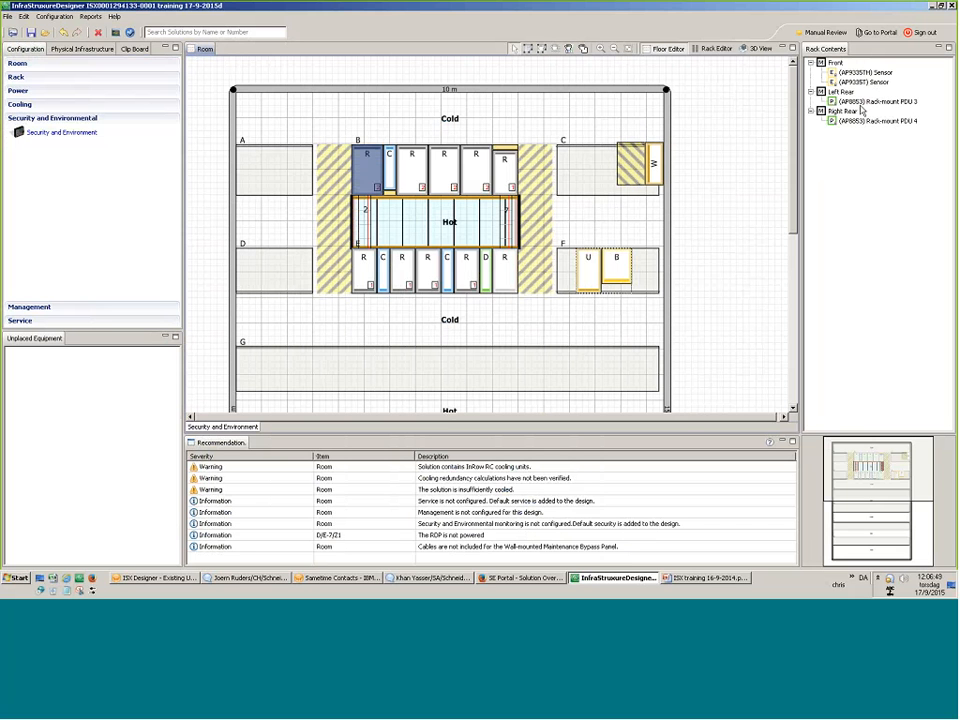
# Choose the Security and Environmental Monitoring package with rack access on R/B-1/Z1 and R/B-3/Z1.
pyautogui.doubleClick(90, 133)
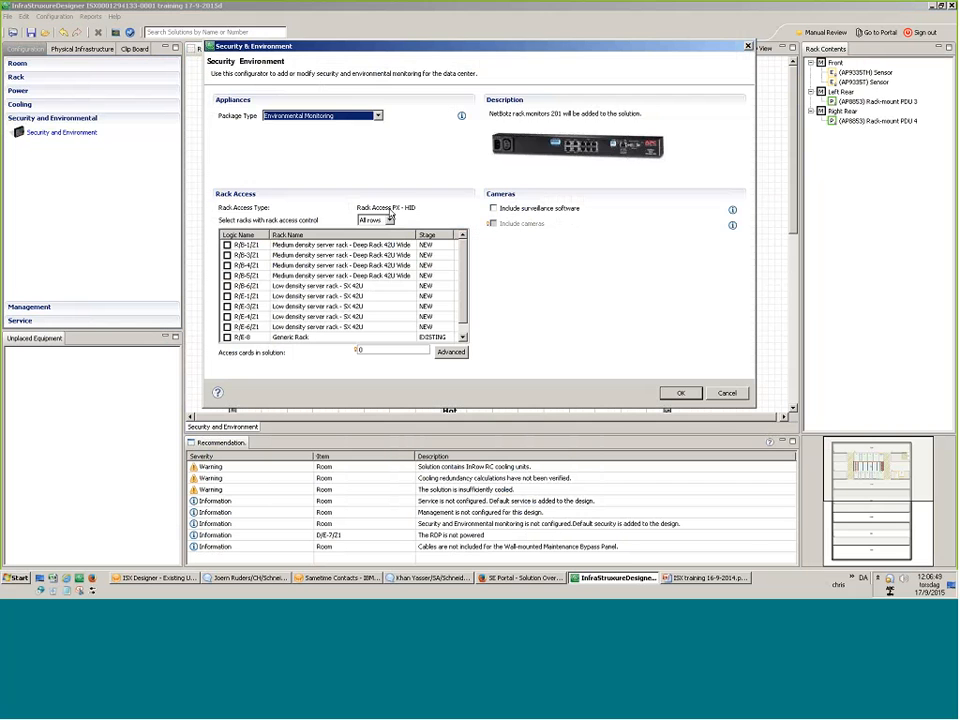
pyautogui.click(333, 117)
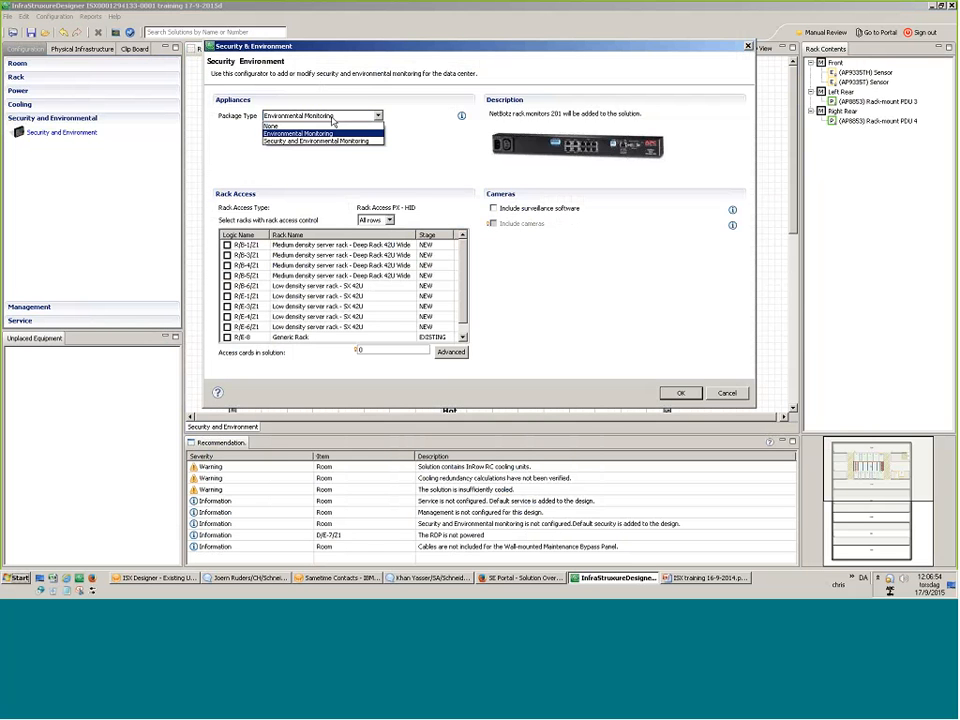
pyautogui.click(320, 125)
pyautogui.moveTo(332, 52); pyautogui.dragTo(445, 289)
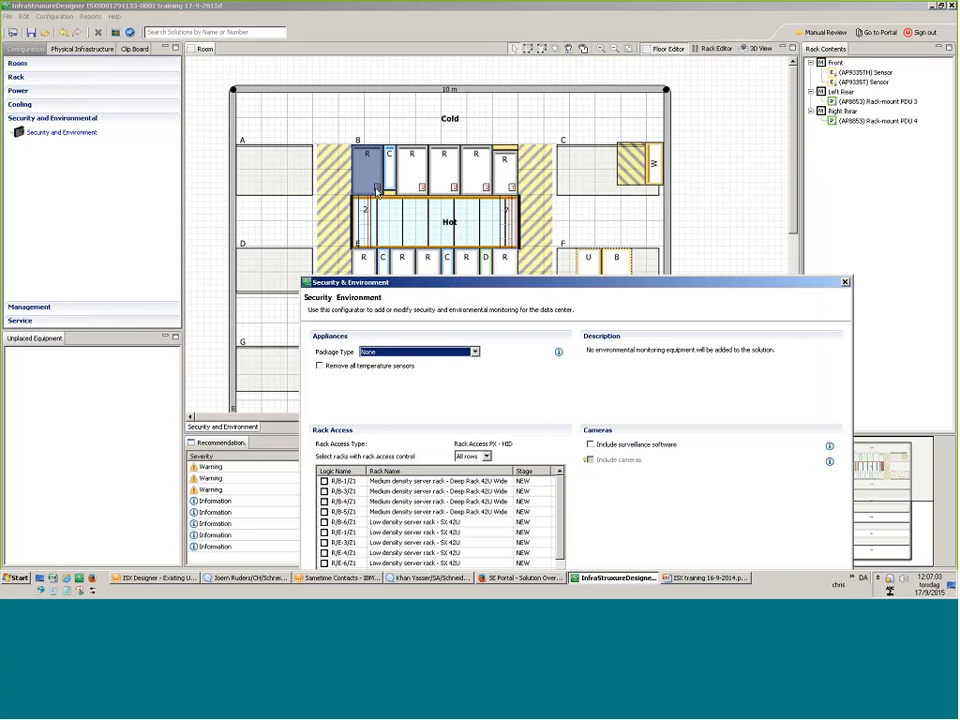
pyautogui.moveTo(405, 282); pyautogui.dragTo(353, 110)
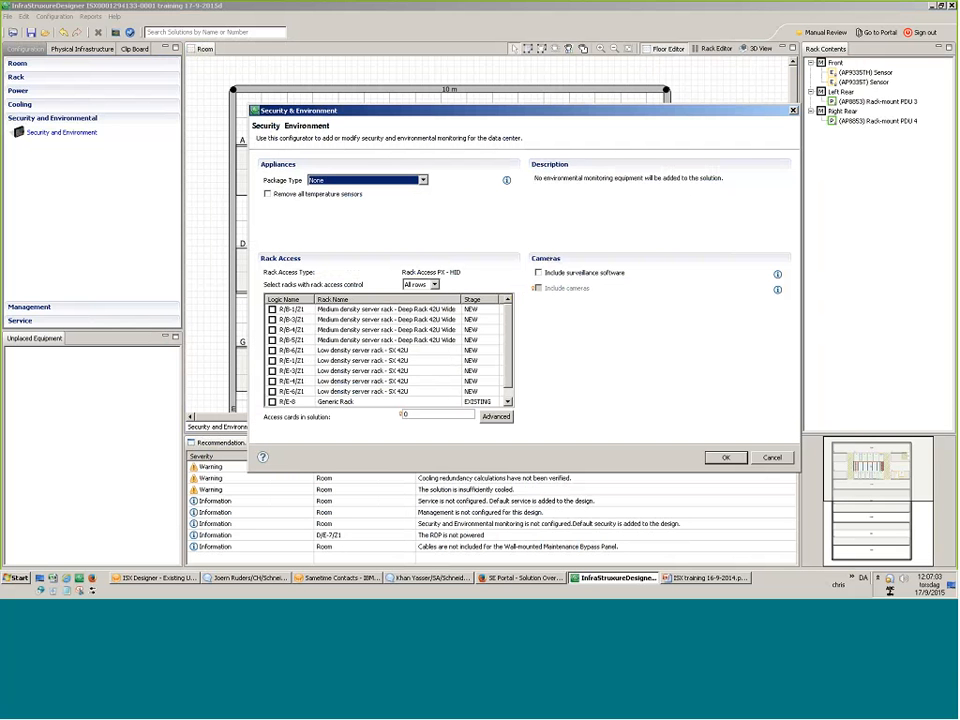
pyautogui.click(423, 180)
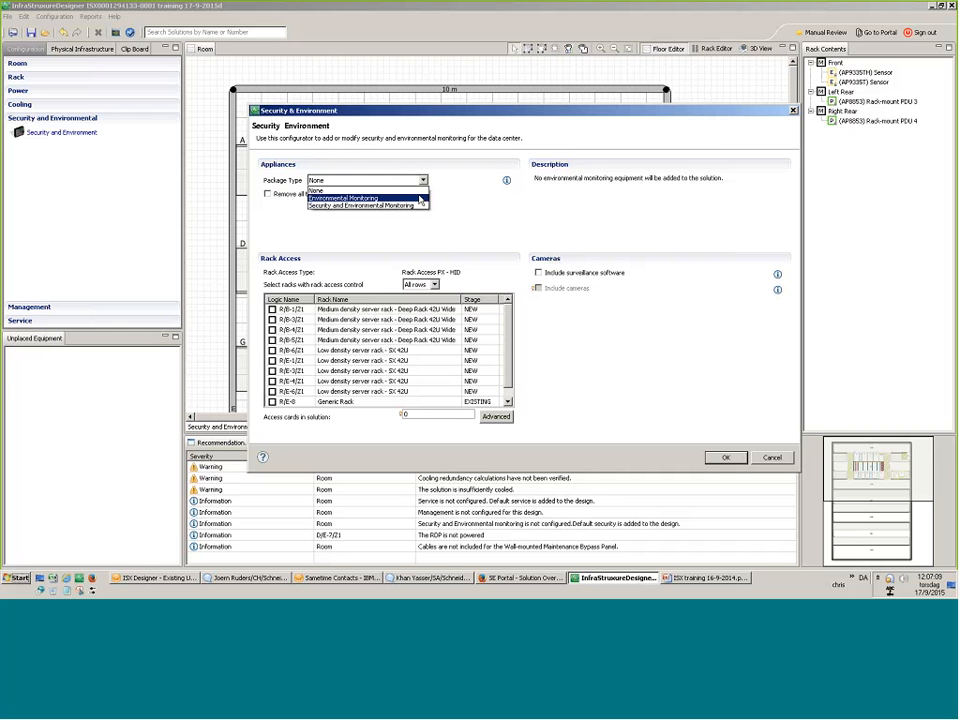
pyautogui.click(420, 198)
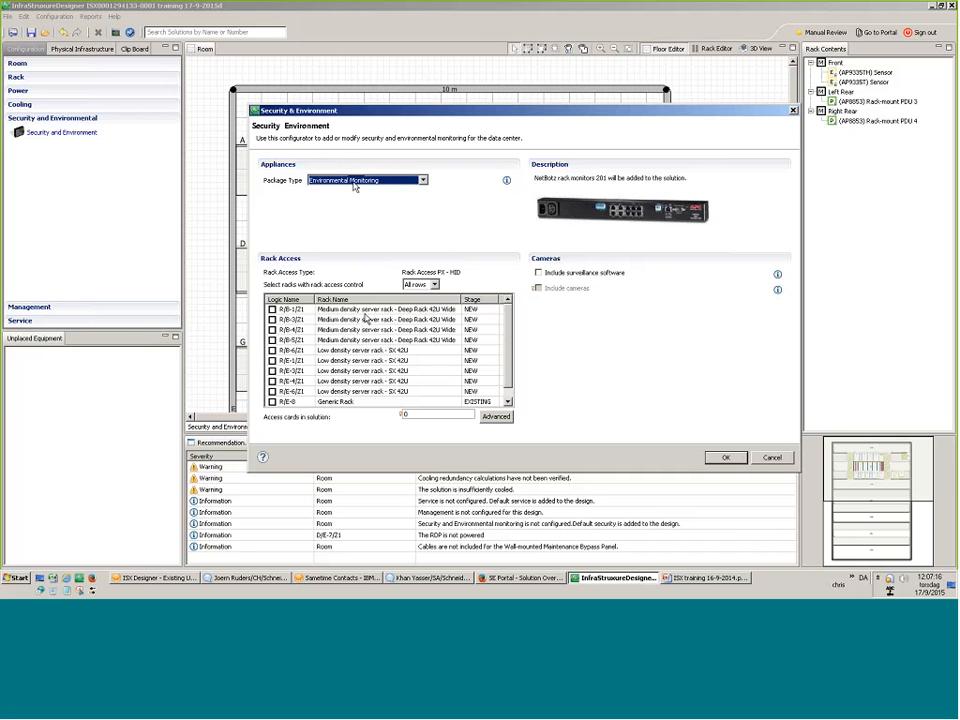
pyautogui.click(272, 309)
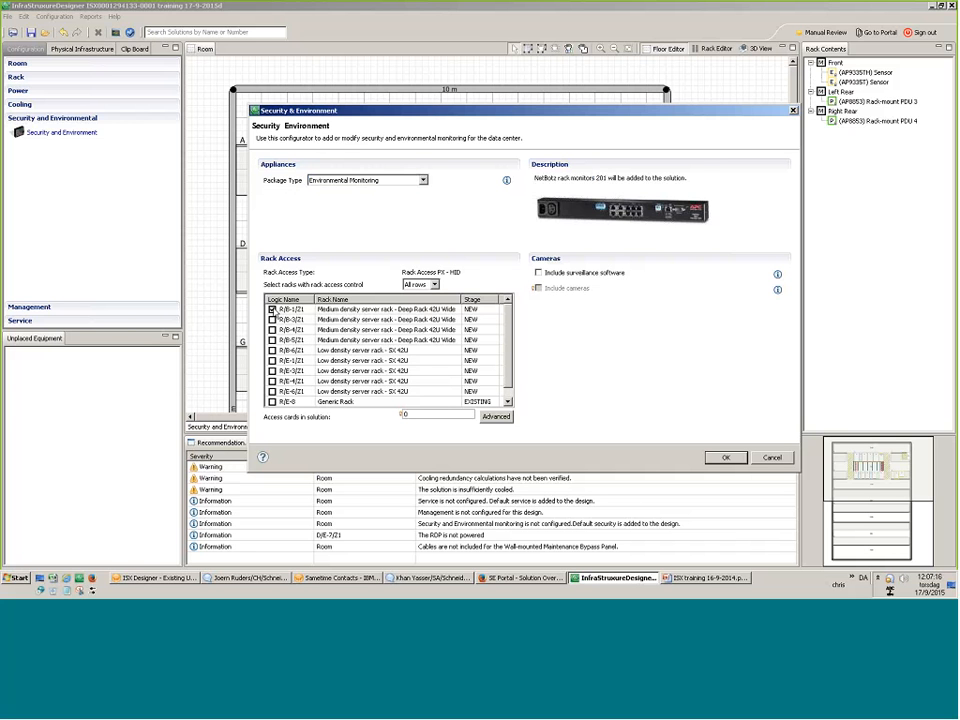
pyautogui.click(272, 319)
pyautogui.click(365, 180)
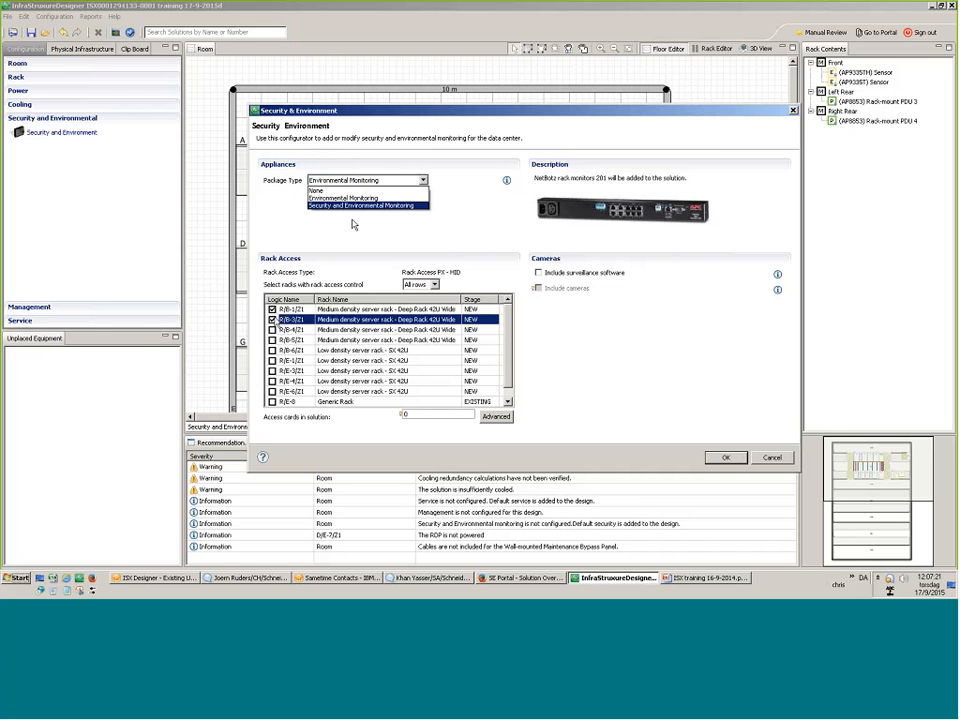
pyautogui.click(360, 205)
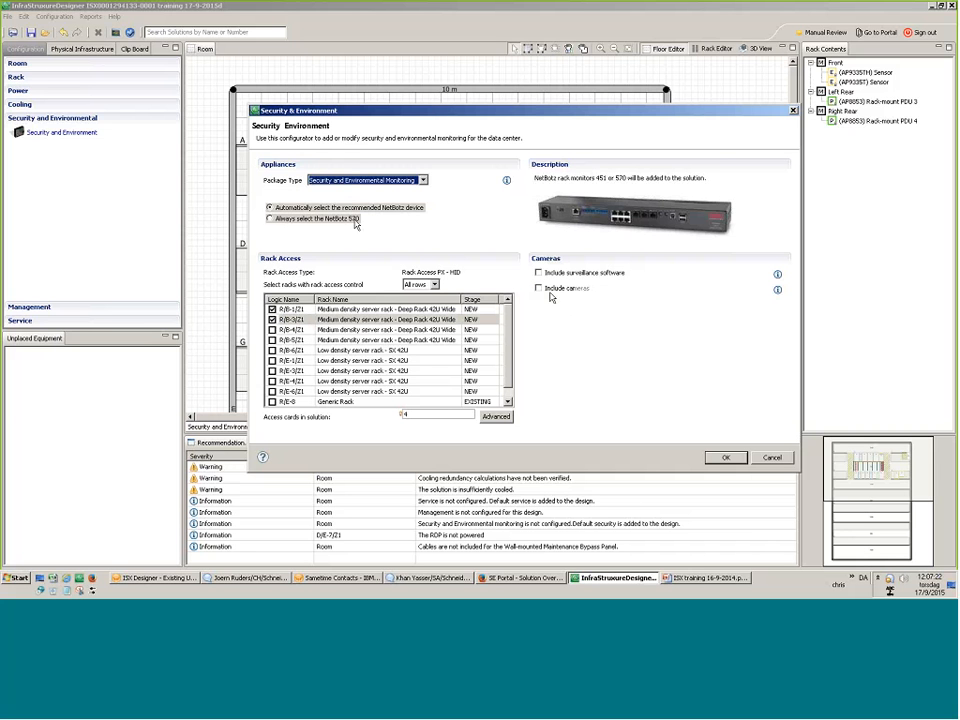
# Include cameras in the security solution and confirm the configuration.
pyautogui.click(539, 288)
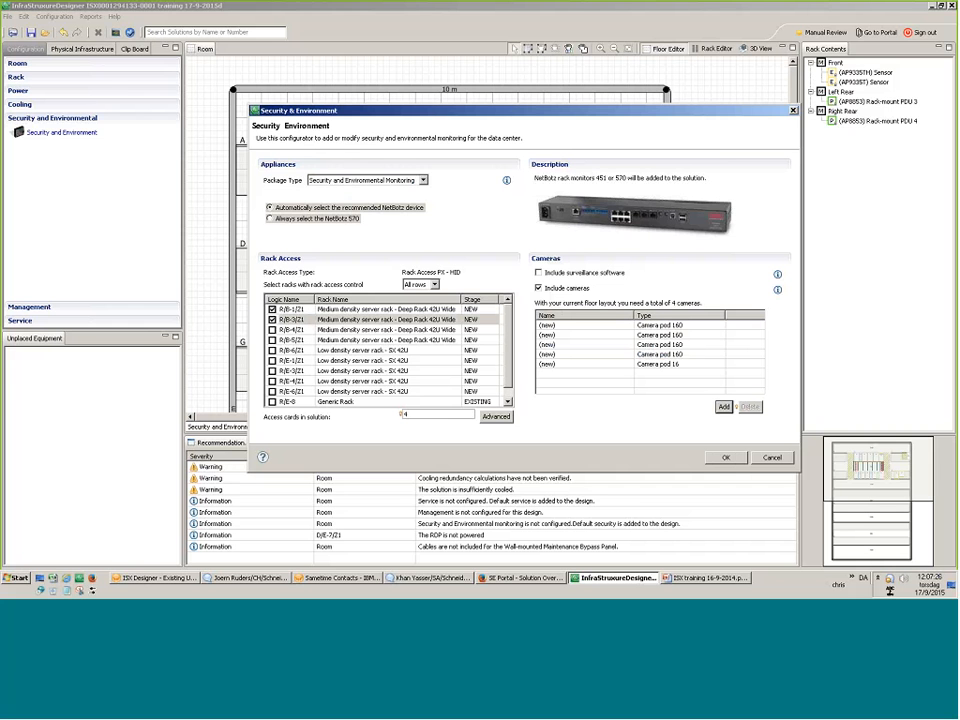
pyautogui.click(723, 406)
pyautogui.click(697, 355)
pyautogui.click(751, 406)
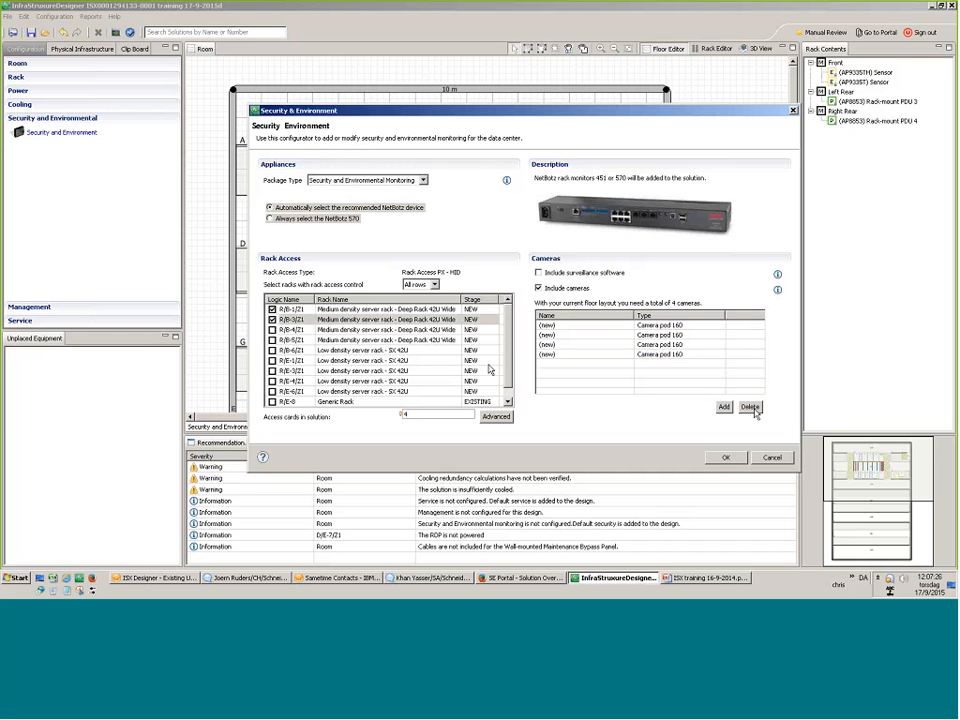
pyautogui.press('Return')
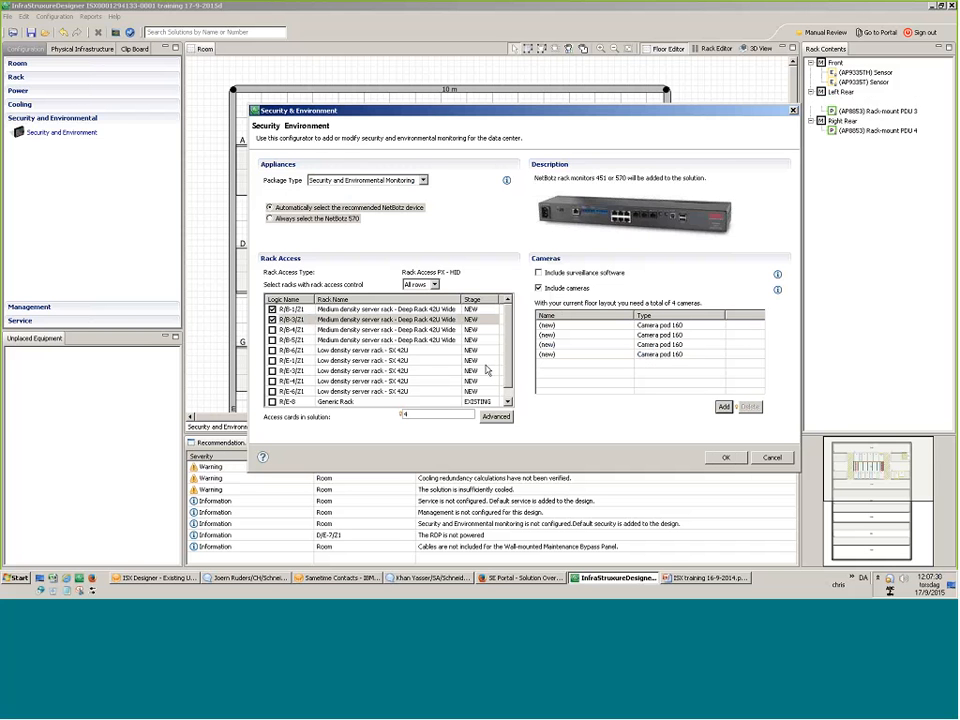
# Place four cameras on the plan: two above row B, two in the lower cold aisle.
pyautogui.moveTo(71, 354); pyautogui.dragTo(357, 111)
pyautogui.moveTo(71, 353); pyautogui.dragTo(350, 318)
pyautogui.moveTo(75, 353); pyautogui.dragTo(527, 336)
pyautogui.moveTo(30, 353); pyautogui.dragTo(516, 111)
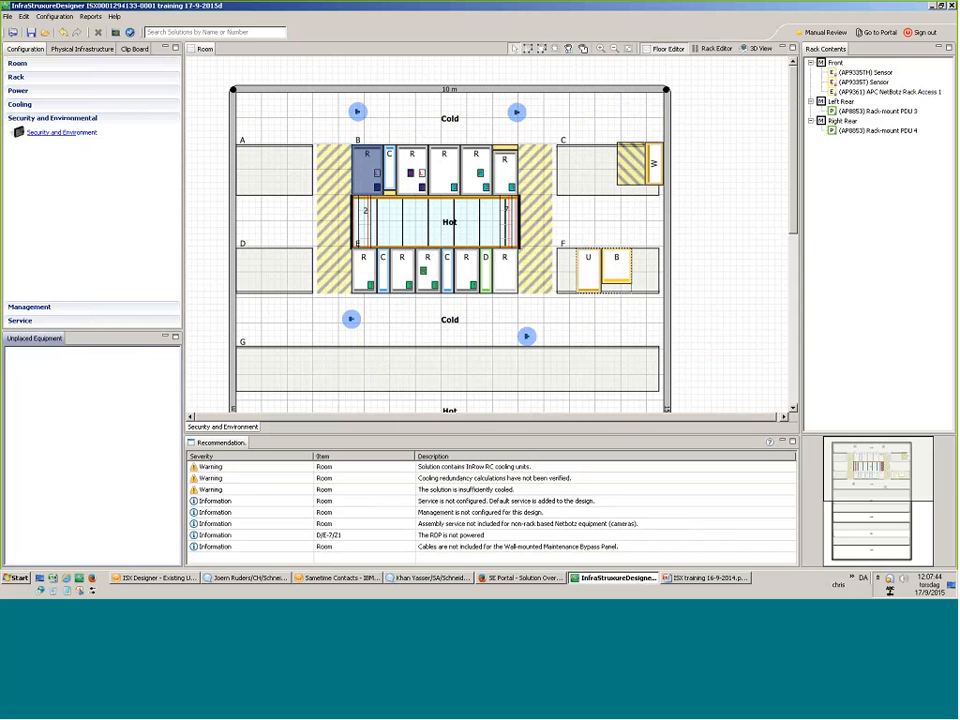
pyautogui.click(30, 307)
# Add a Basic-level Data Center Expert in rack R/B-1/Z1, including Data Center Operation.
pyautogui.click(40, 147)
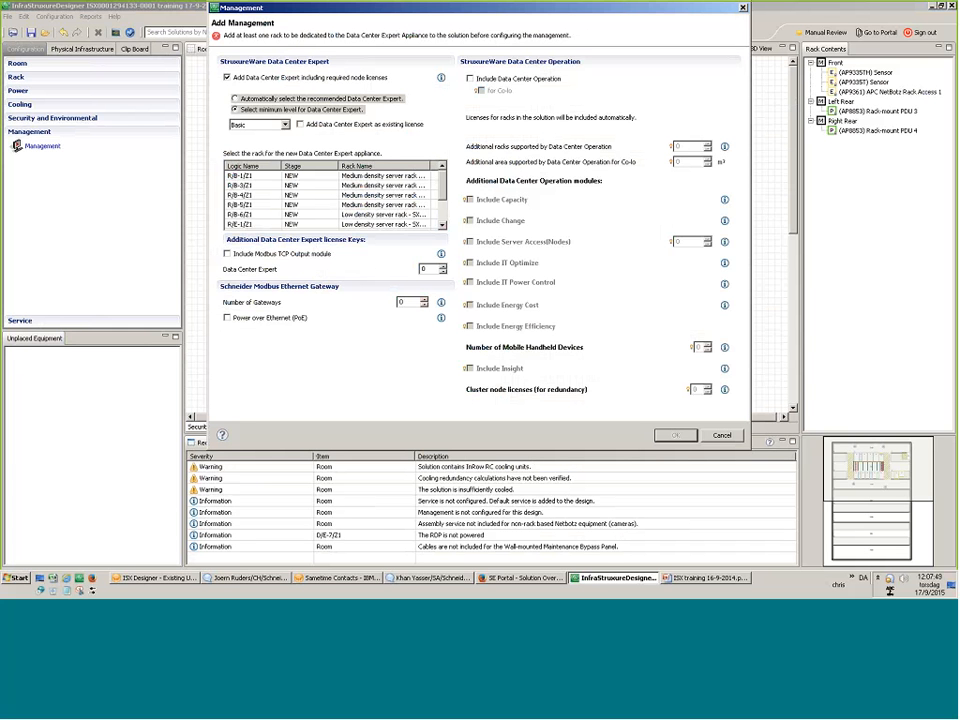
pyautogui.click(288, 123)
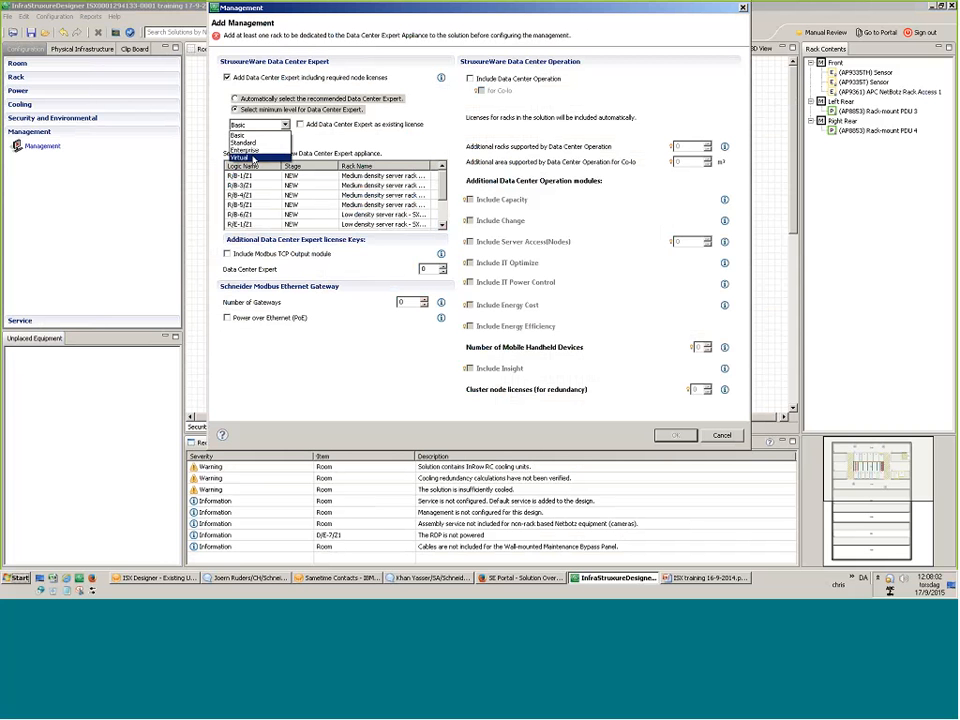
pyautogui.click(253, 158)
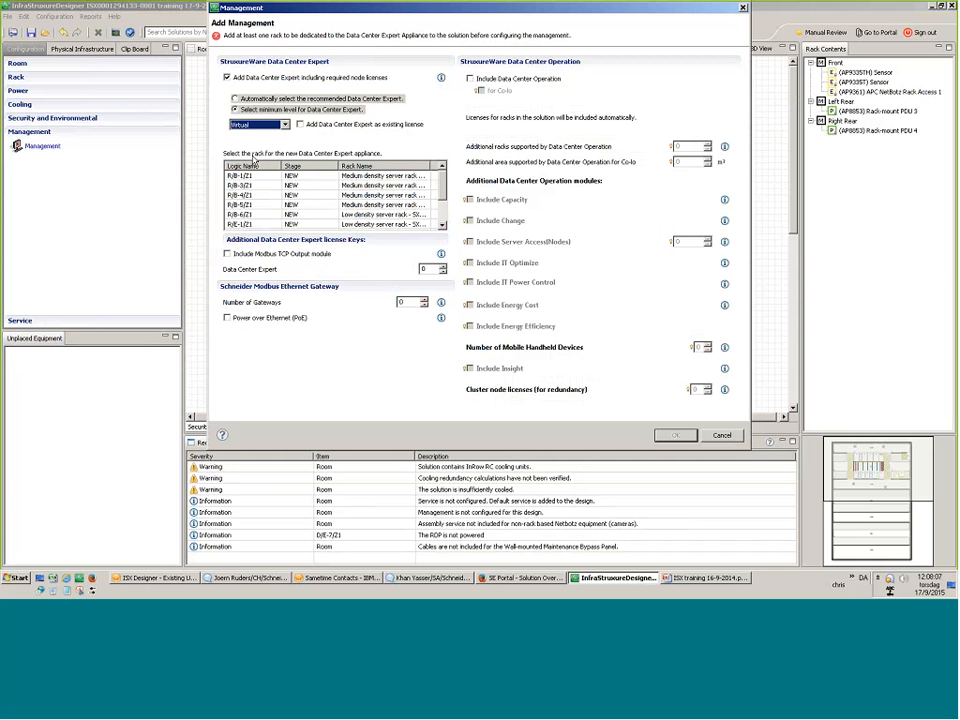
pyautogui.click(258, 176)
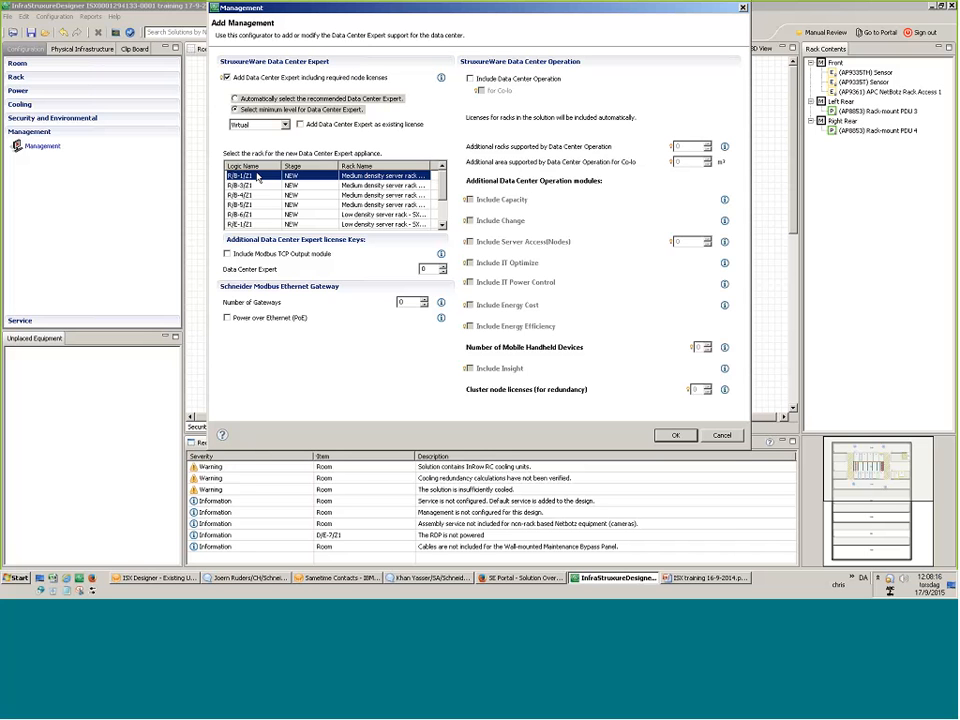
pyautogui.click(263, 126)
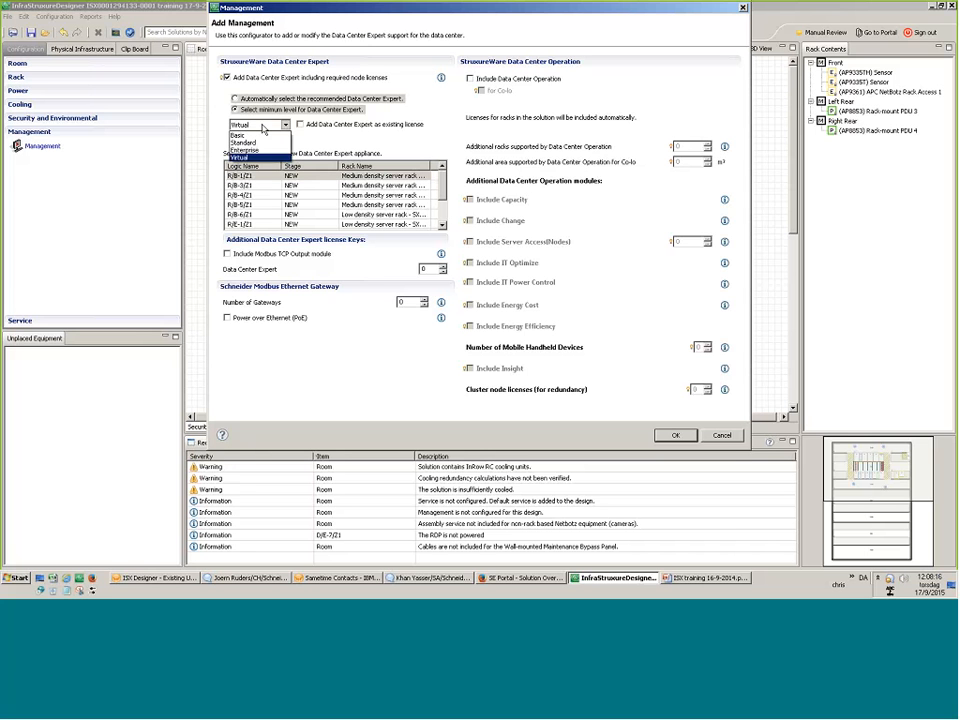
pyautogui.click(263, 136)
pyautogui.click(259, 177)
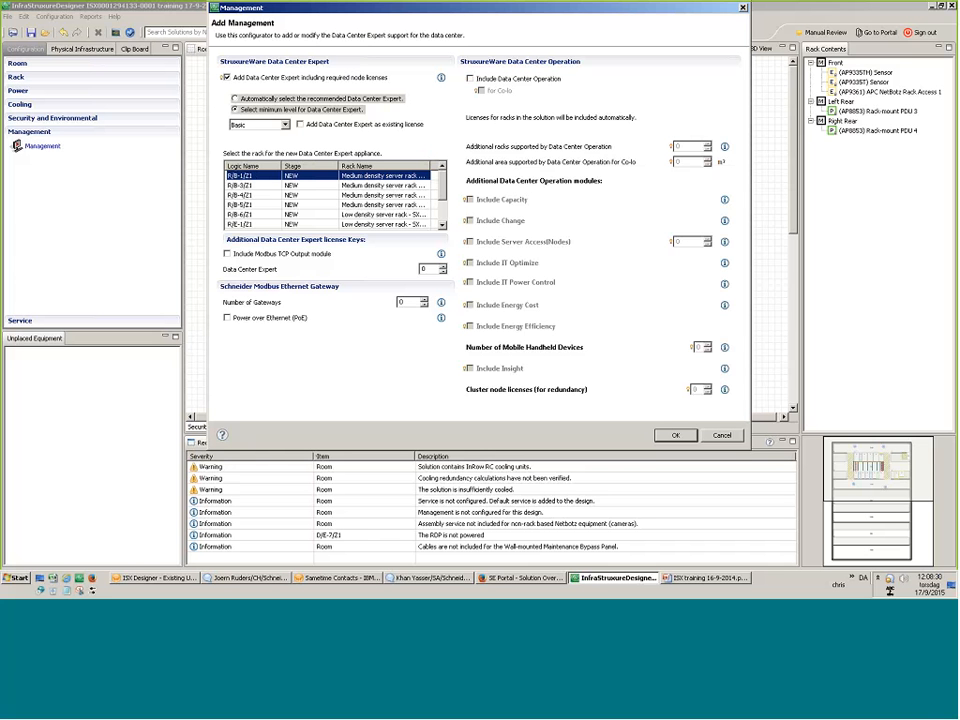
pyautogui.click(470, 79)
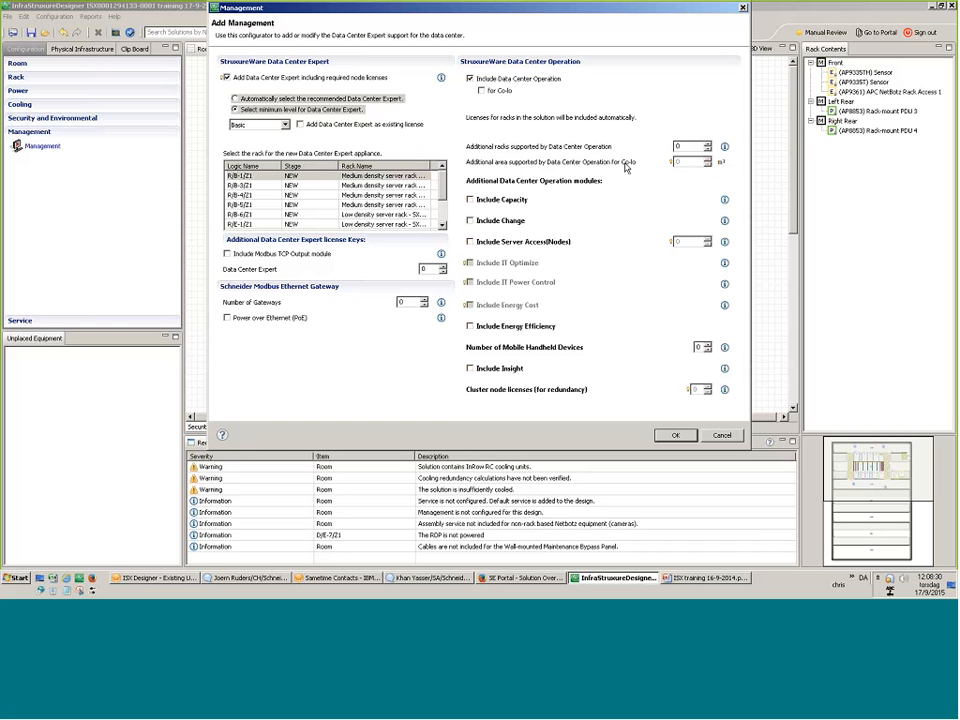
pyautogui.press('Return')
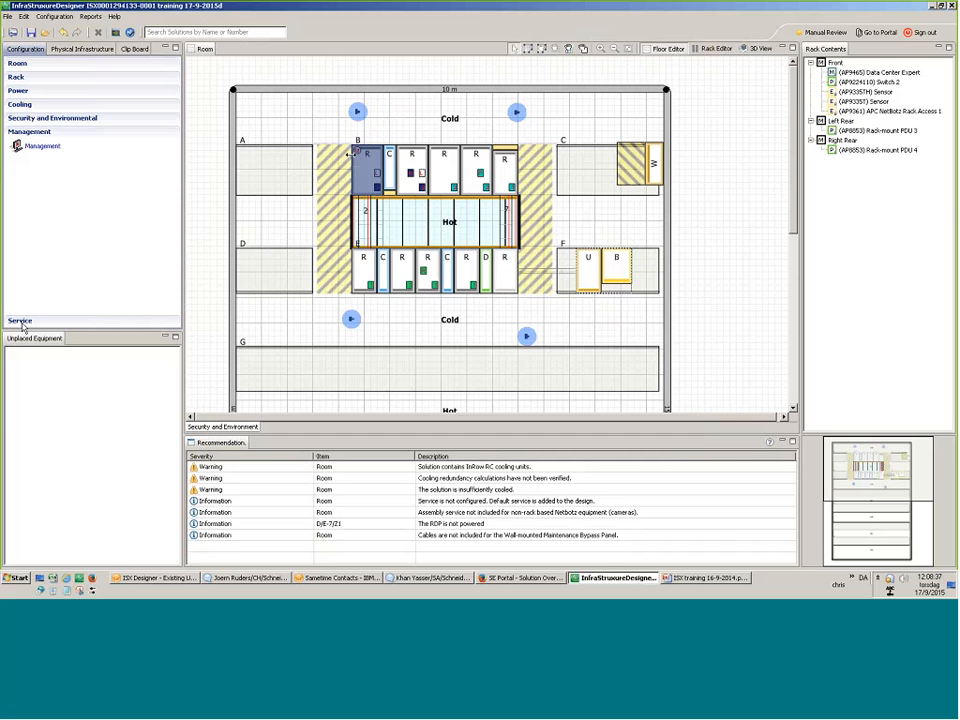
# Enlarge the floor plan and inspect the new Data Center Expert and Switch 2 in the rack.
pyautogui.click(600, 47)
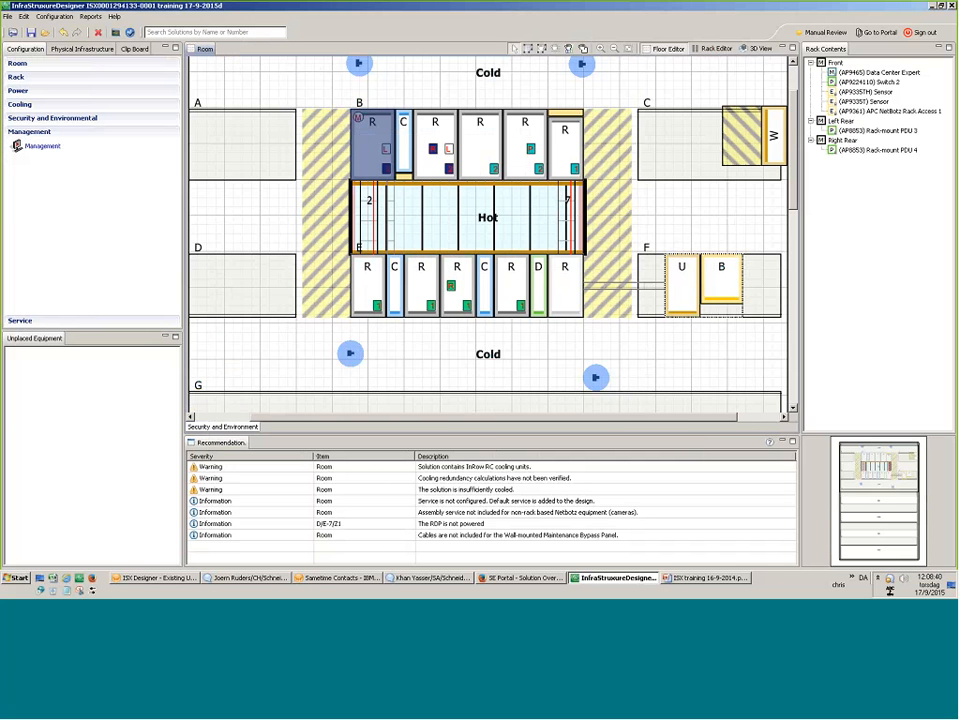
pyautogui.click(889, 74)
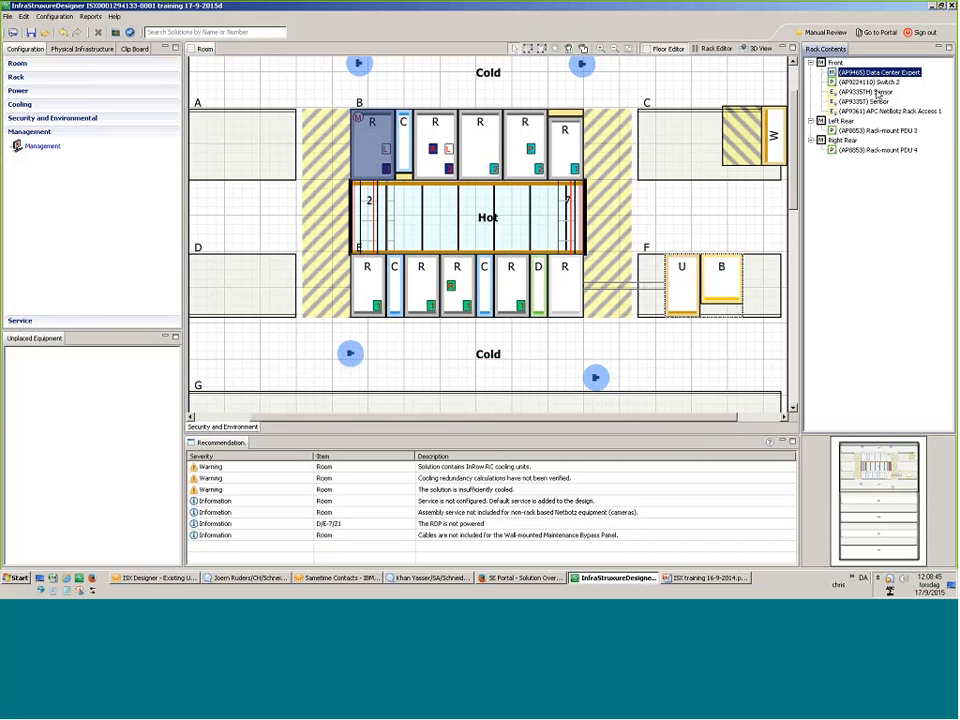
pyautogui.click(878, 83)
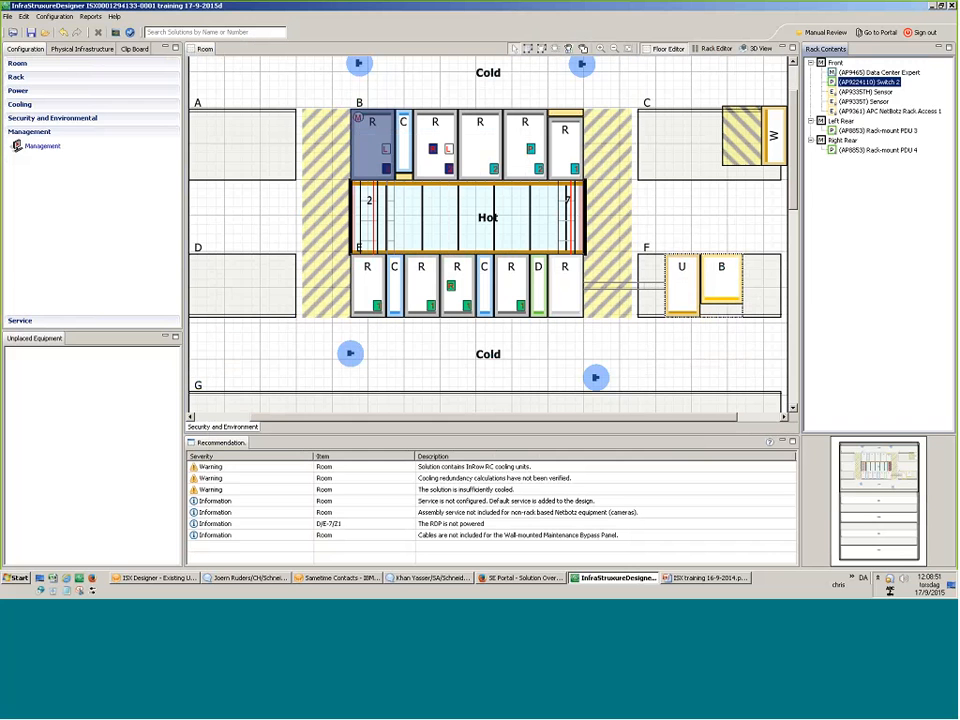
pyautogui.click(18, 320)
# Set the service project type to Managed, review the installation, product and software tabs, and confirm.
pyautogui.doubleClick(34, 160)
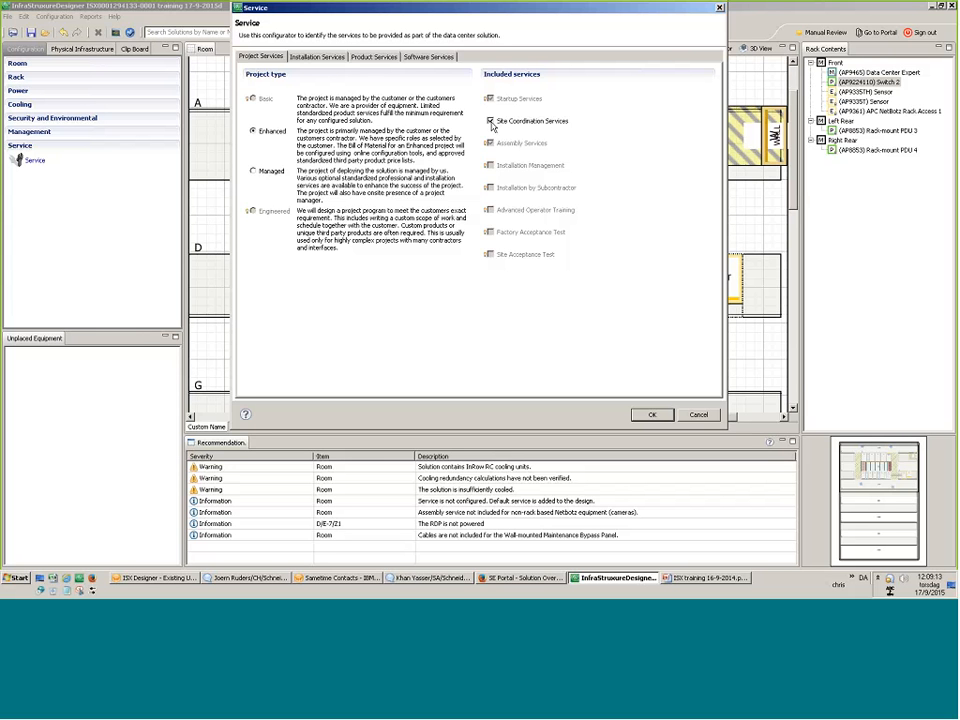
pyautogui.click(267, 174)
pyautogui.click(317, 57)
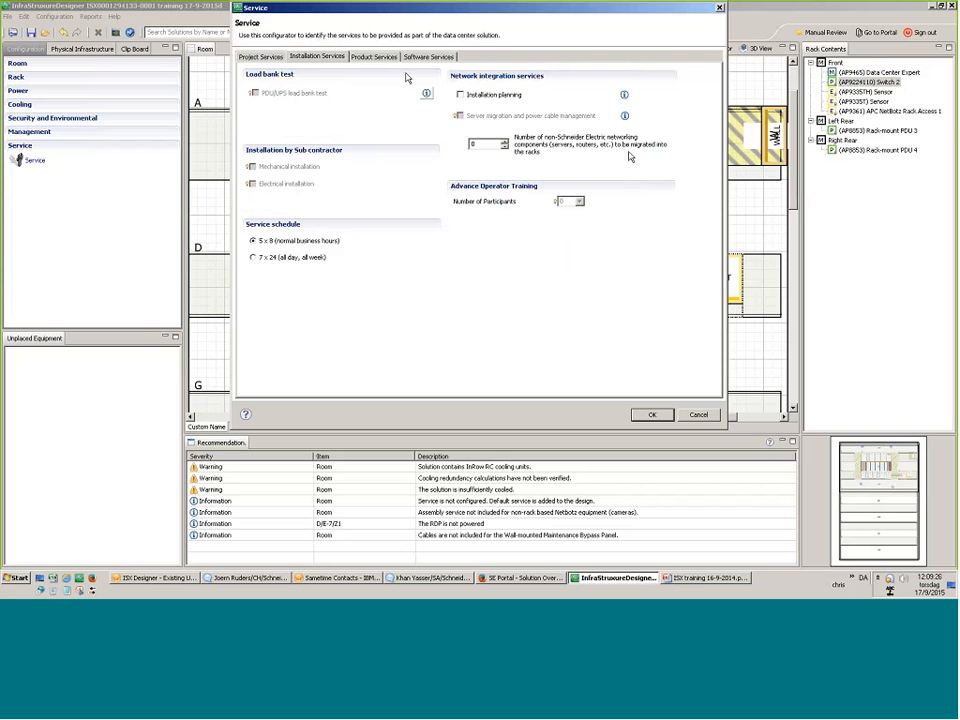
pyautogui.click(373, 57)
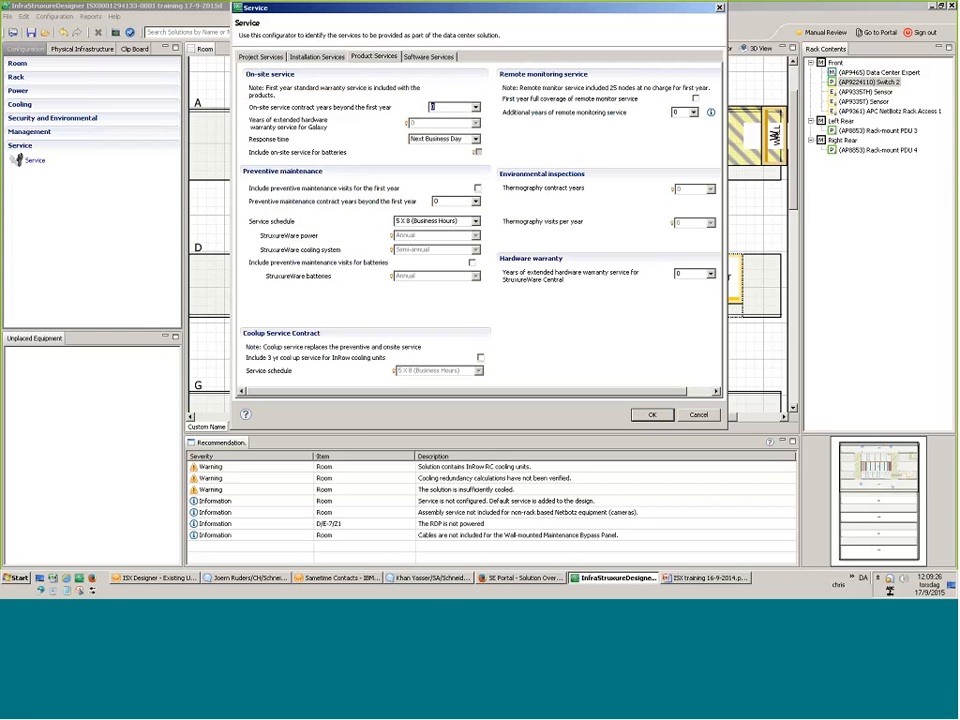
pyautogui.click(437, 58)
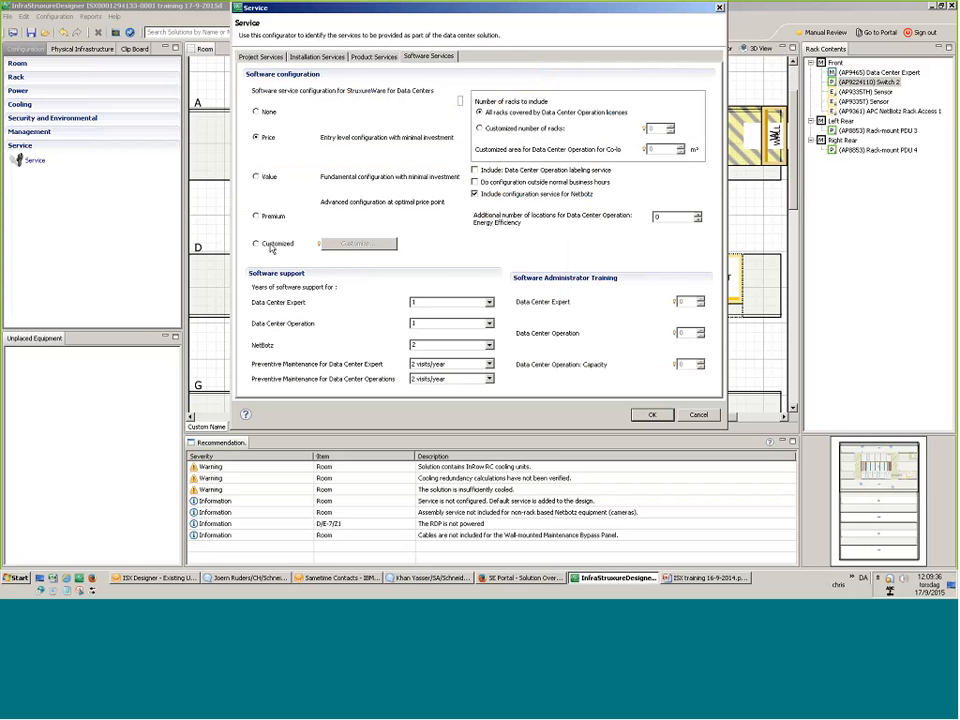
pyautogui.click(653, 416)
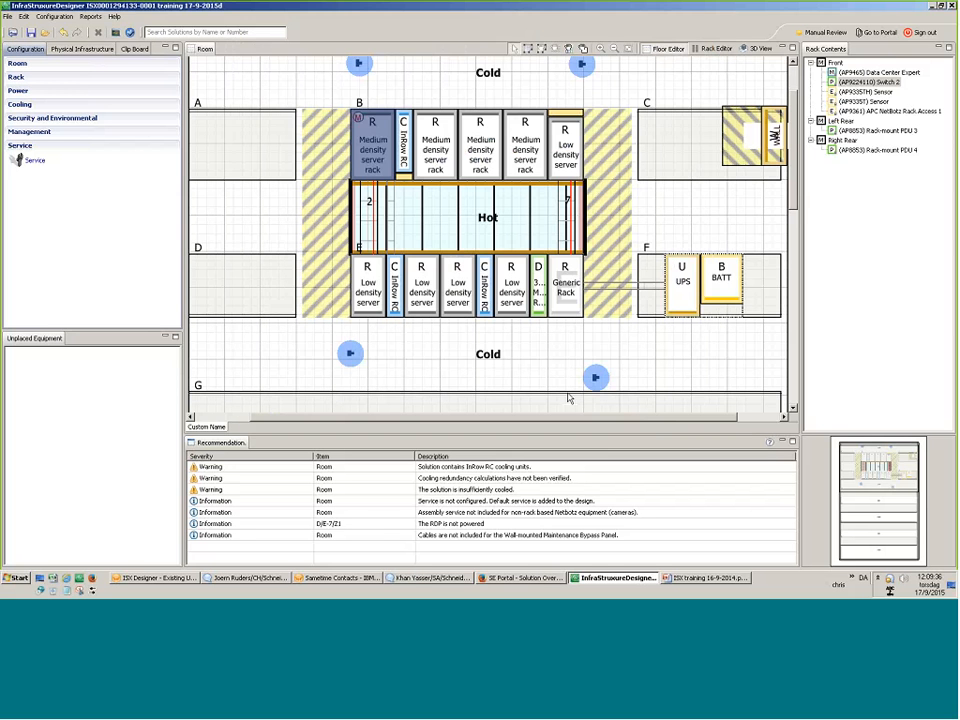
pyautogui.click(520, 386)
pyautogui.scroll(2, 520, 386)
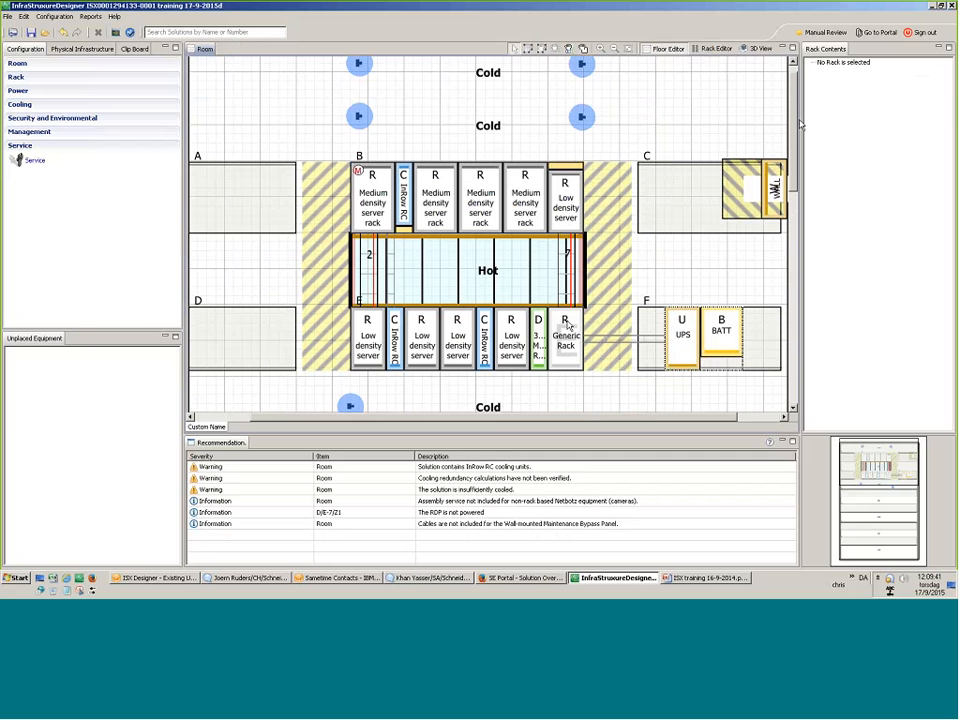
pyautogui.click(762, 49)
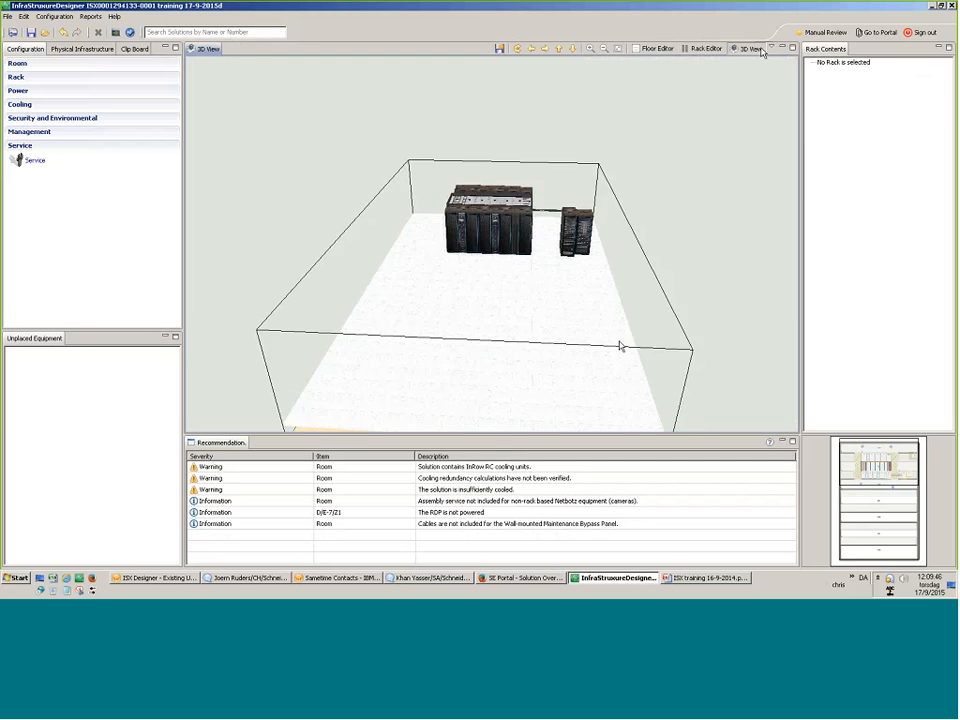
pyautogui.moveTo(619, 343); pyautogui.dragTo(498, 314)
pyautogui.scroll(5, 498, 314)
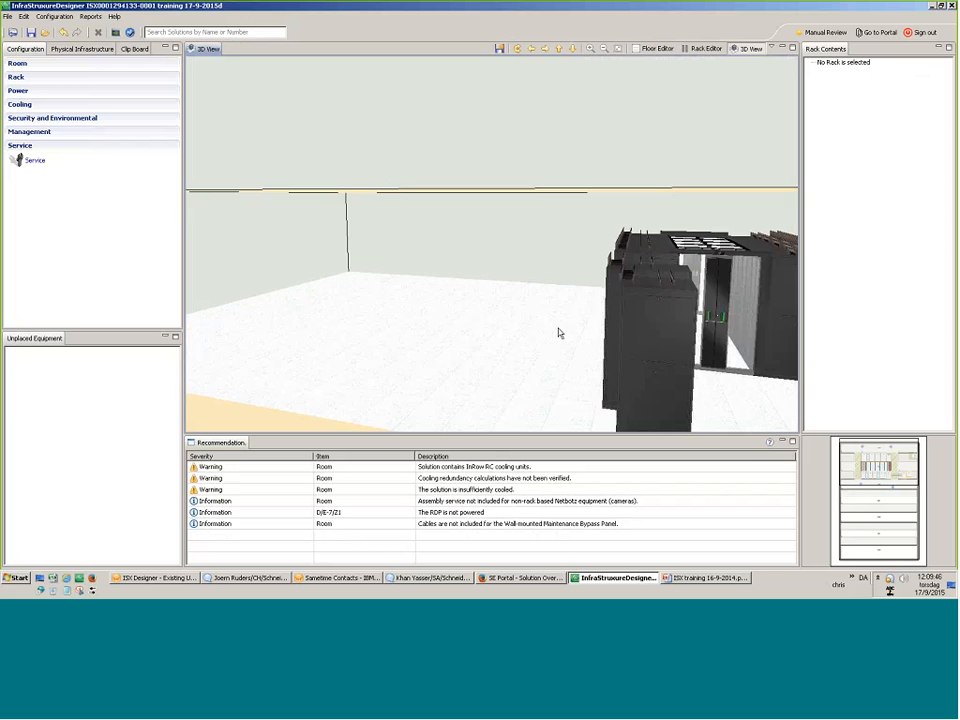
pyautogui.moveTo(559, 332); pyautogui.dragTo(658, 332)
pyautogui.scroll(4, 538, 304)
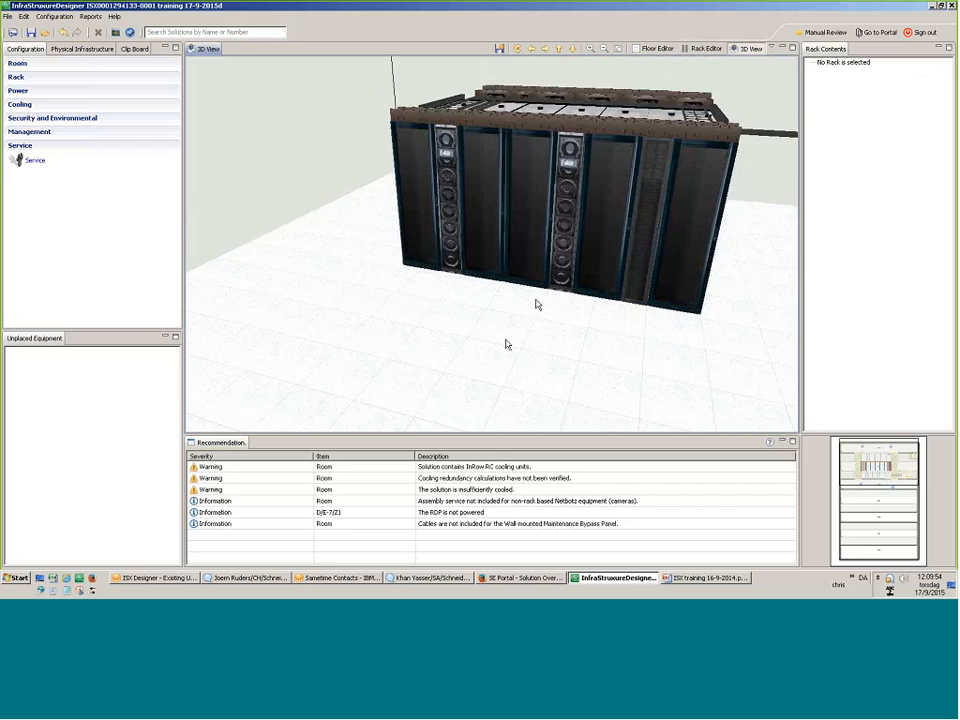
pyautogui.moveTo(508, 343); pyautogui.dragTo(353, 109)
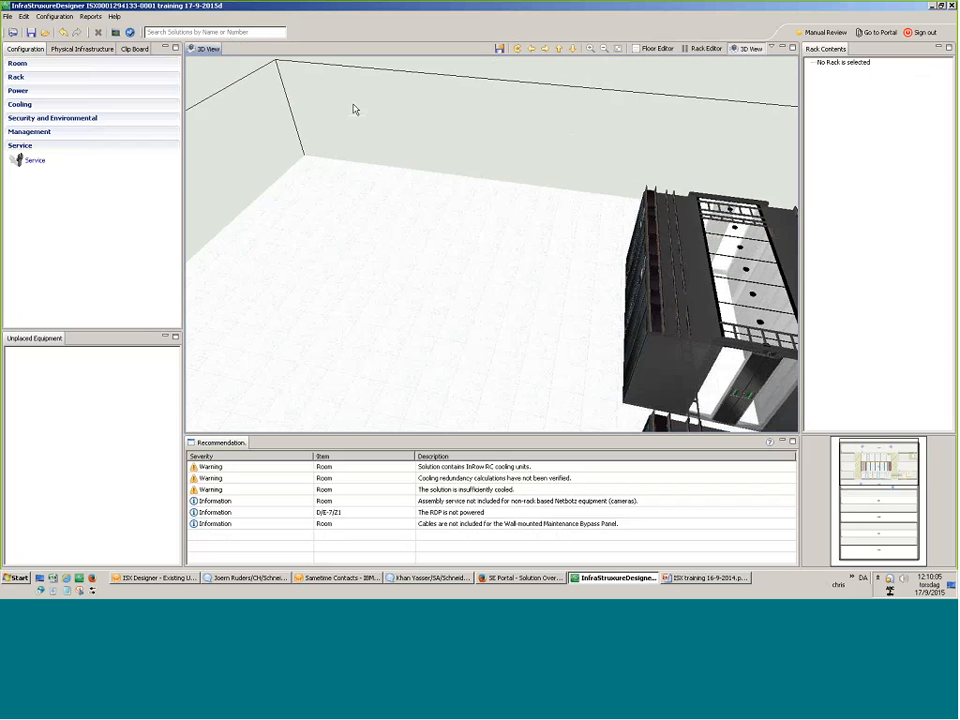
pyautogui.click(653, 48)
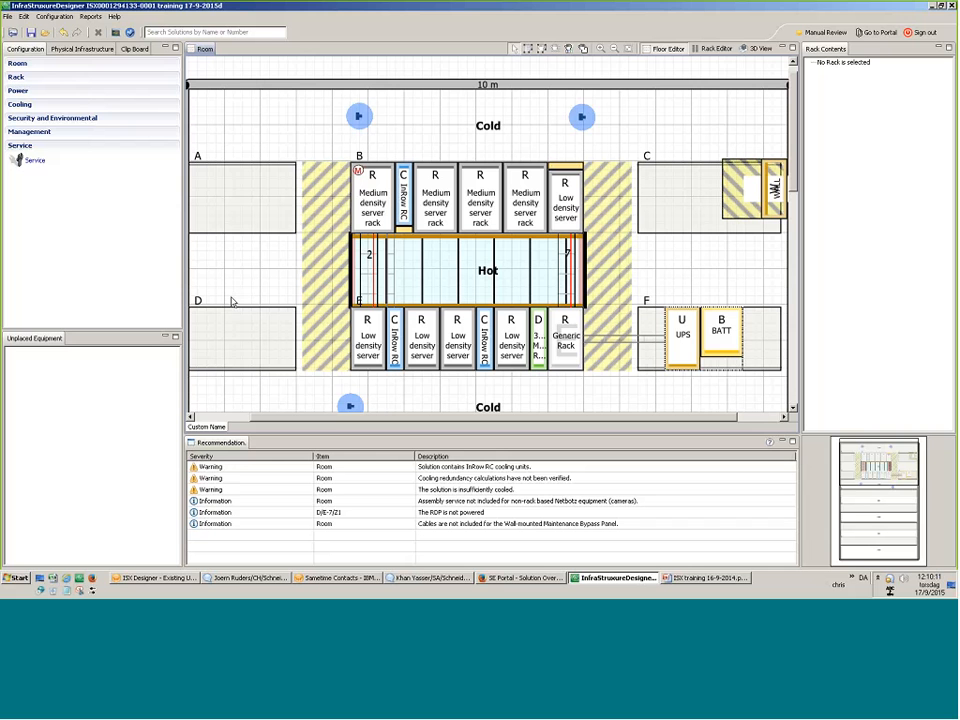
# Browse the Physical Infrastructure library's Generic, Battery and UPS folders, trying a window on the top wall.
pyautogui.click(85, 48)
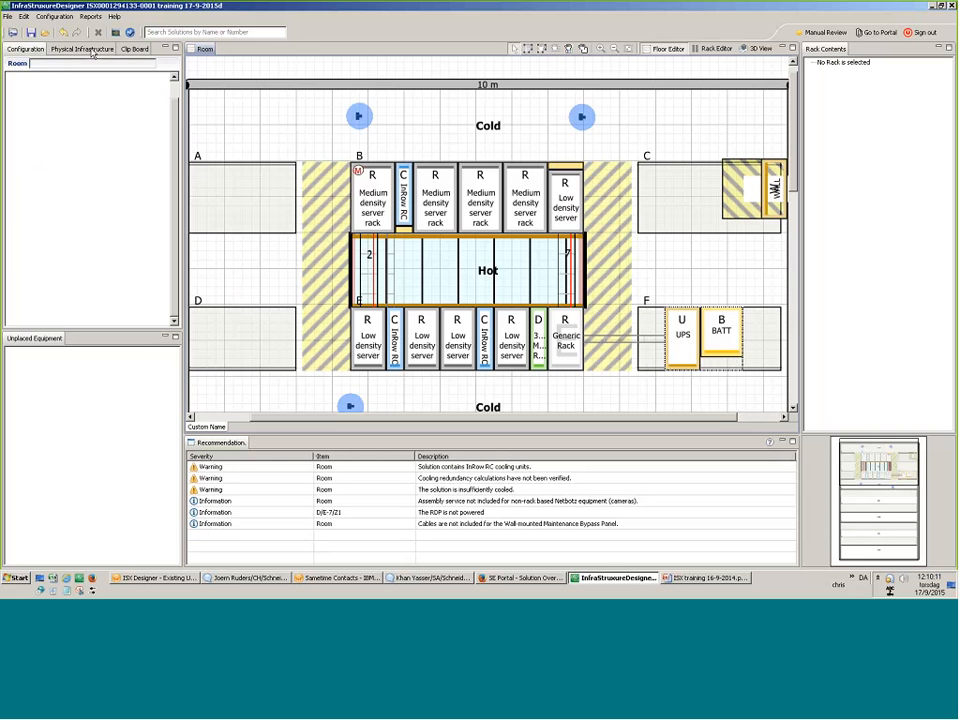
pyautogui.click(12, 135)
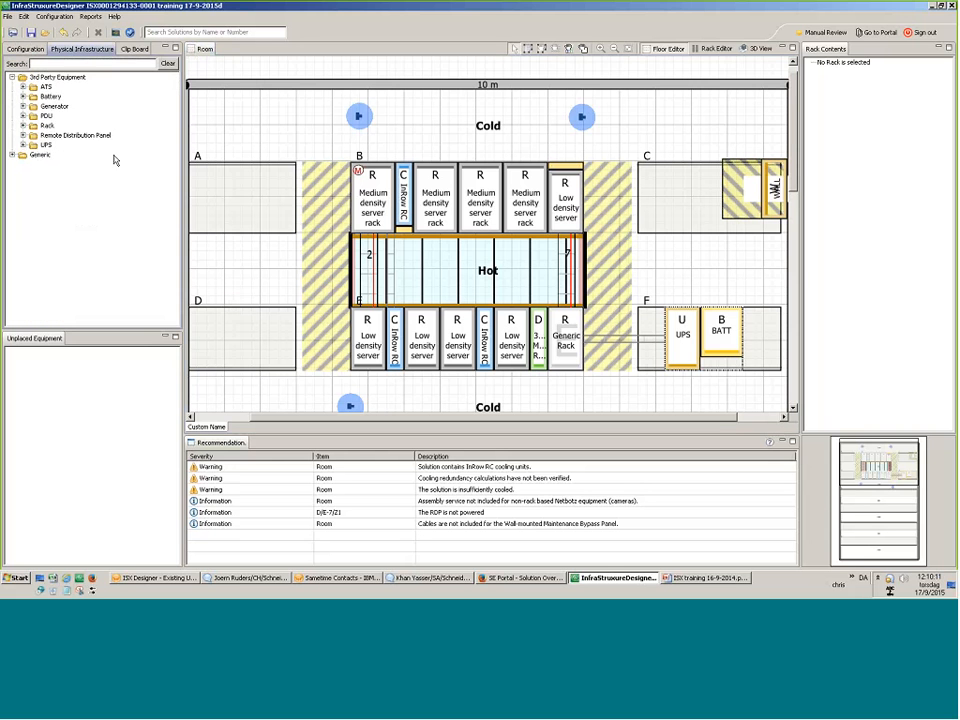
pyautogui.click(51, 97)
pyautogui.doubleClick(36, 155)
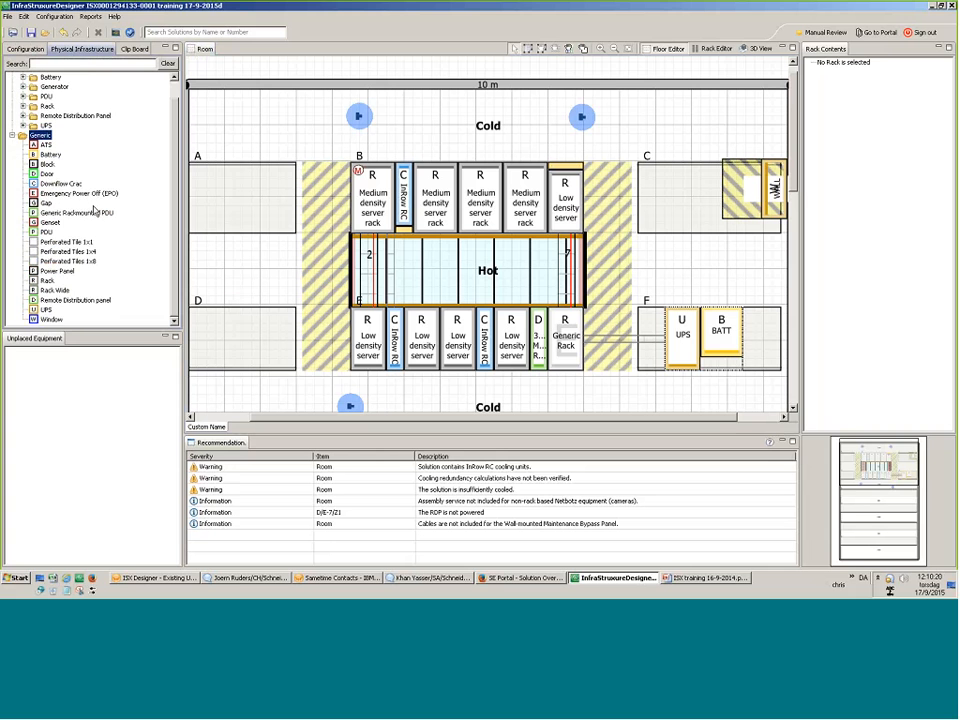
pyautogui.moveTo(45, 319); pyautogui.dragTo(118, 193)
pyautogui.scroll(2, 118, 193)
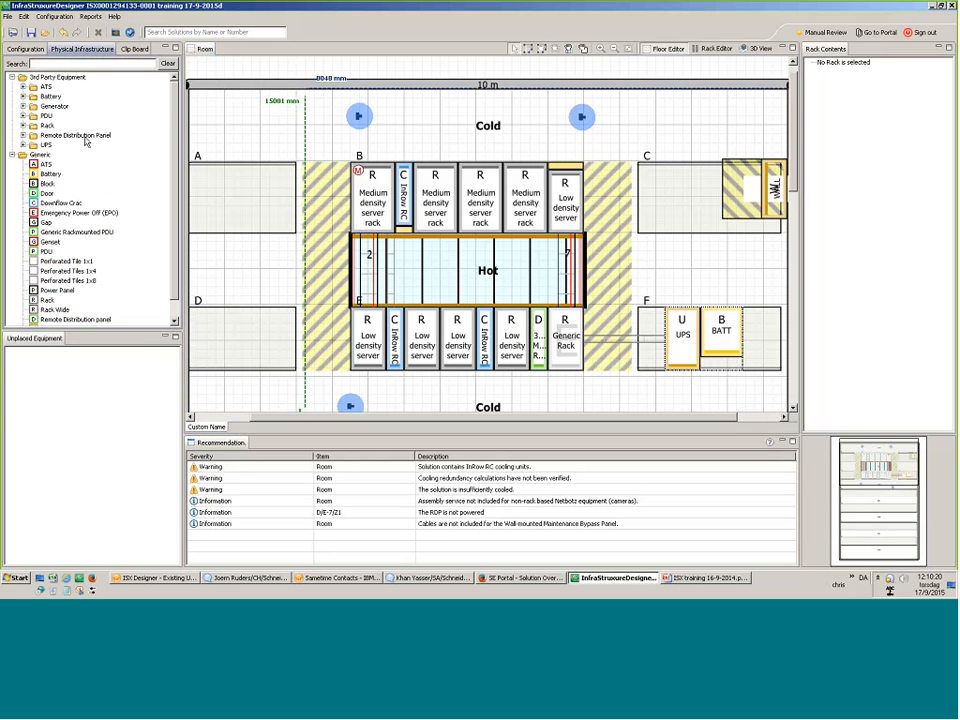
pyautogui.click(46, 145)
pyautogui.click(50, 96)
# In the Rack Editor, add two IBM BladeCenter QS22 chassis to the first row-B rack.
pyautogui.click(714, 48)
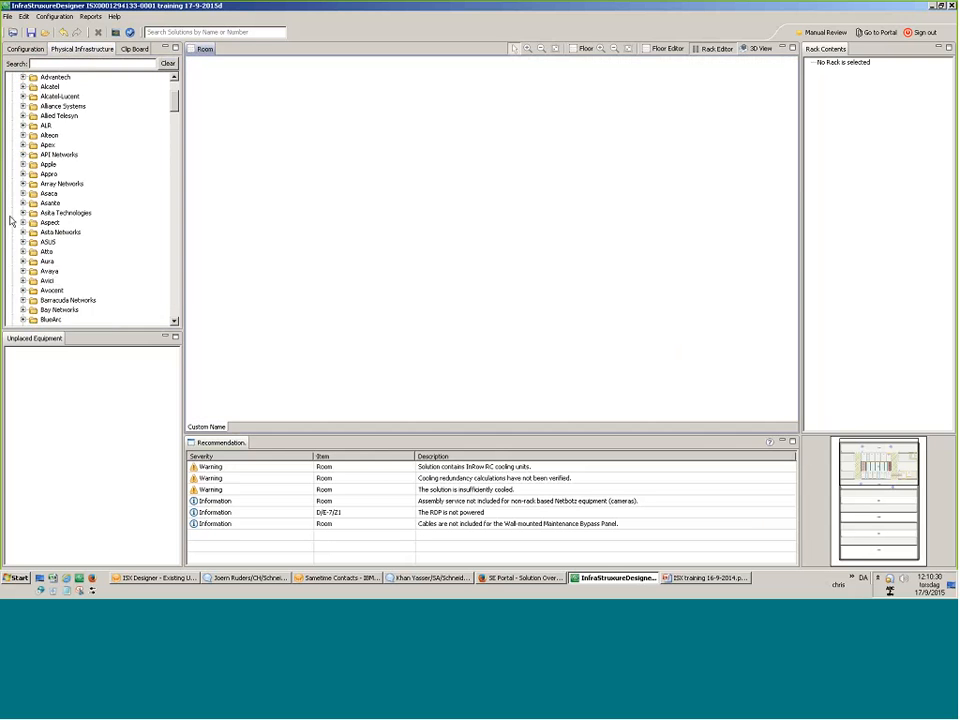
pyautogui.scroll(4, 133, 201)
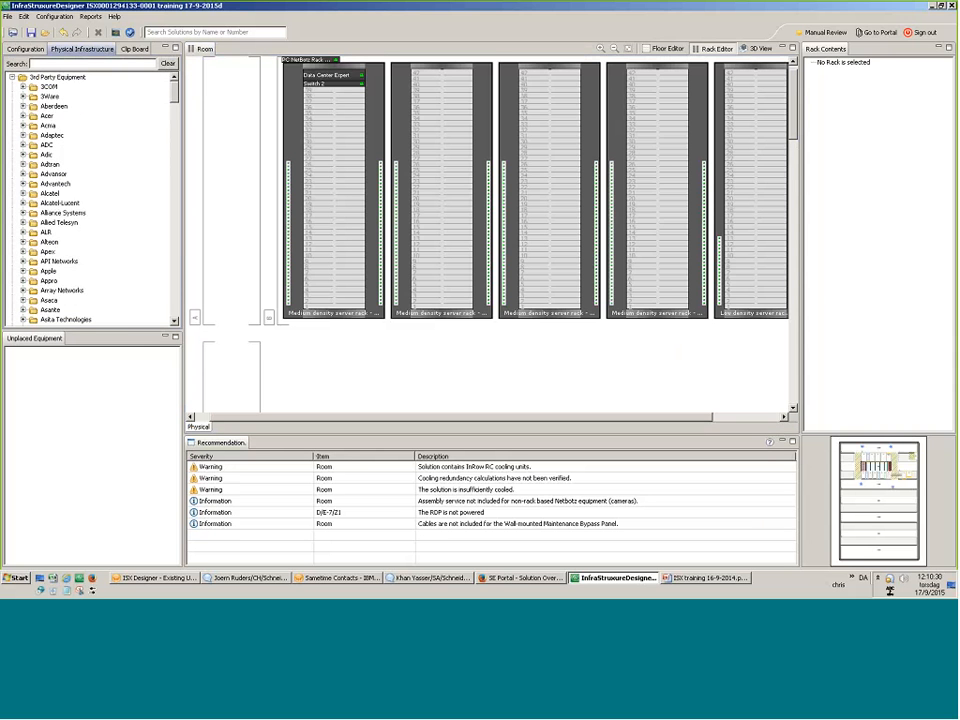
pyautogui.scroll(-10, 83, 225)
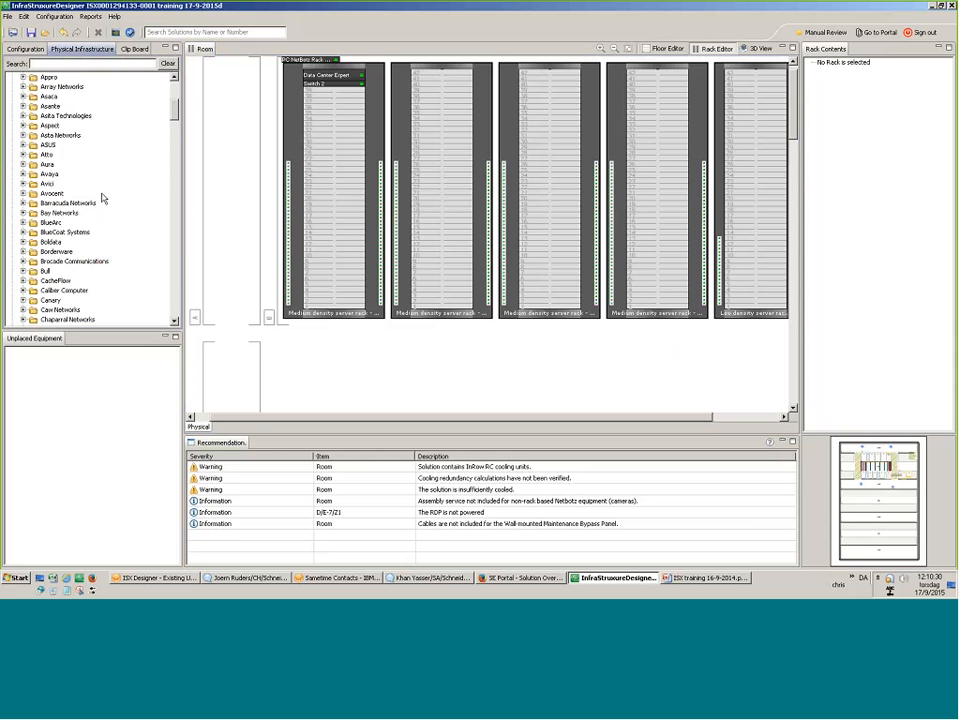
pyautogui.scroll(-6, 75, 234)
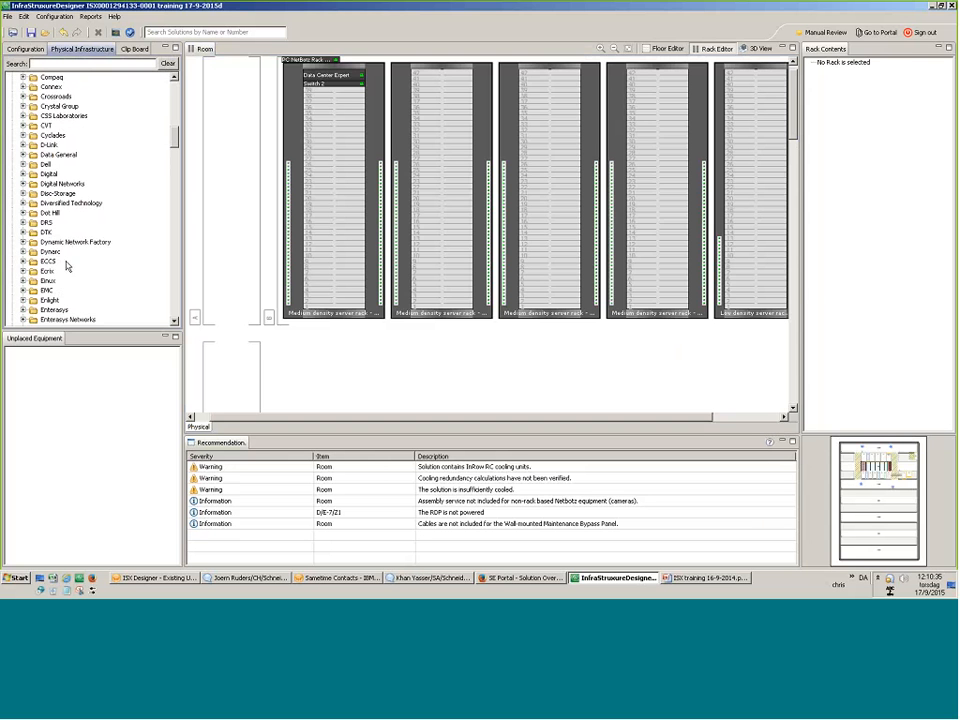
pyautogui.scroll(-9, 68, 275)
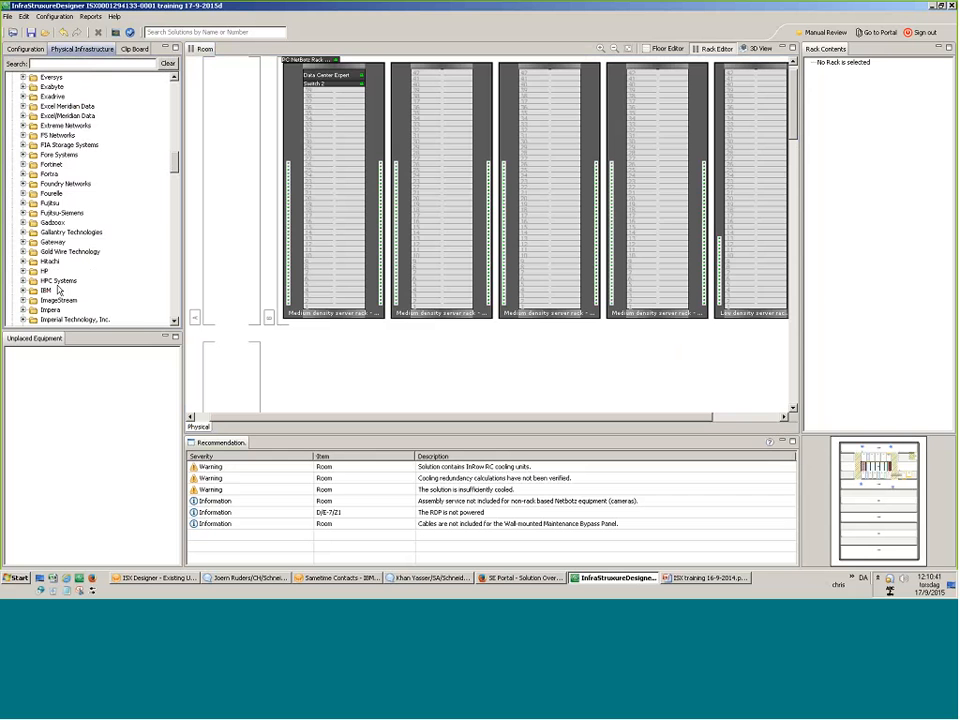
pyautogui.doubleClick(45, 290)
pyautogui.scroll(-5, 74, 263)
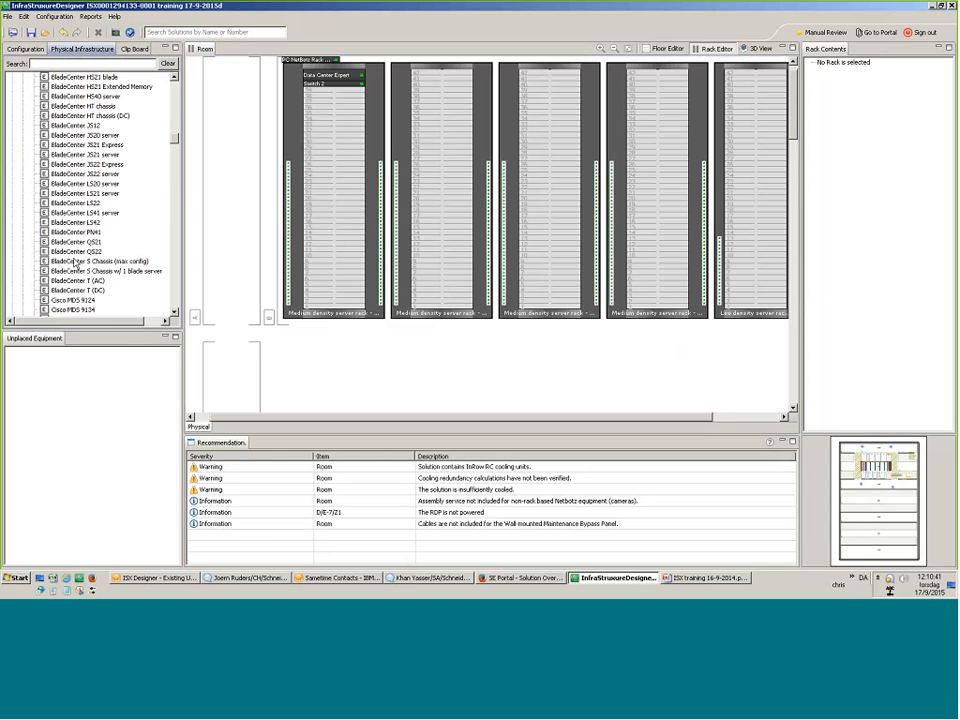
pyautogui.moveTo(75, 251); pyautogui.dragTo(315, 251)
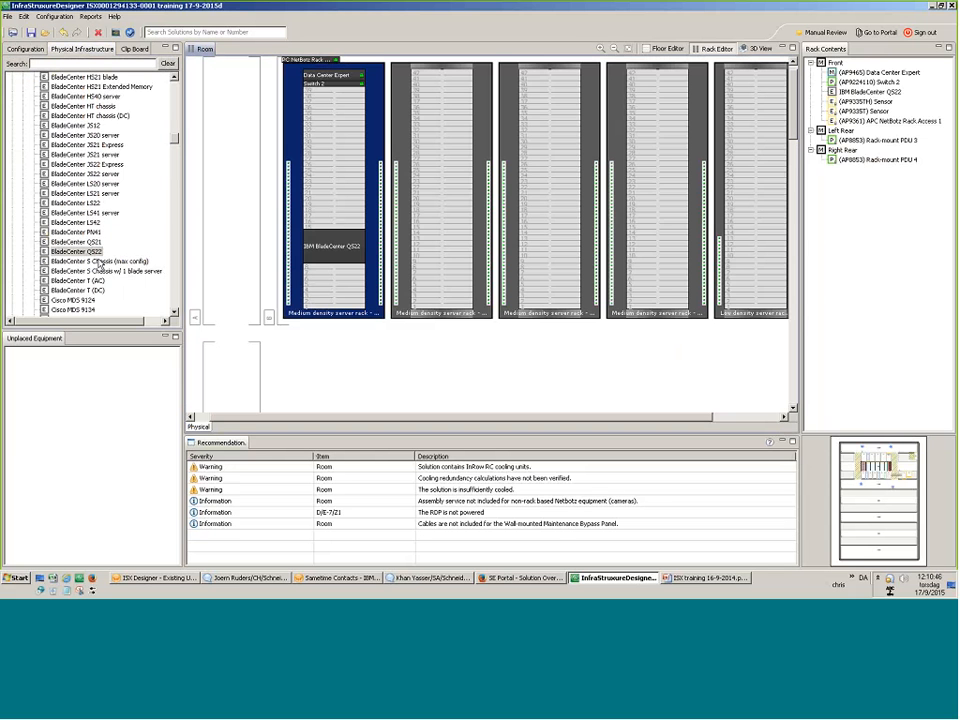
pyautogui.moveTo(90, 252); pyautogui.dragTo(317, 236)
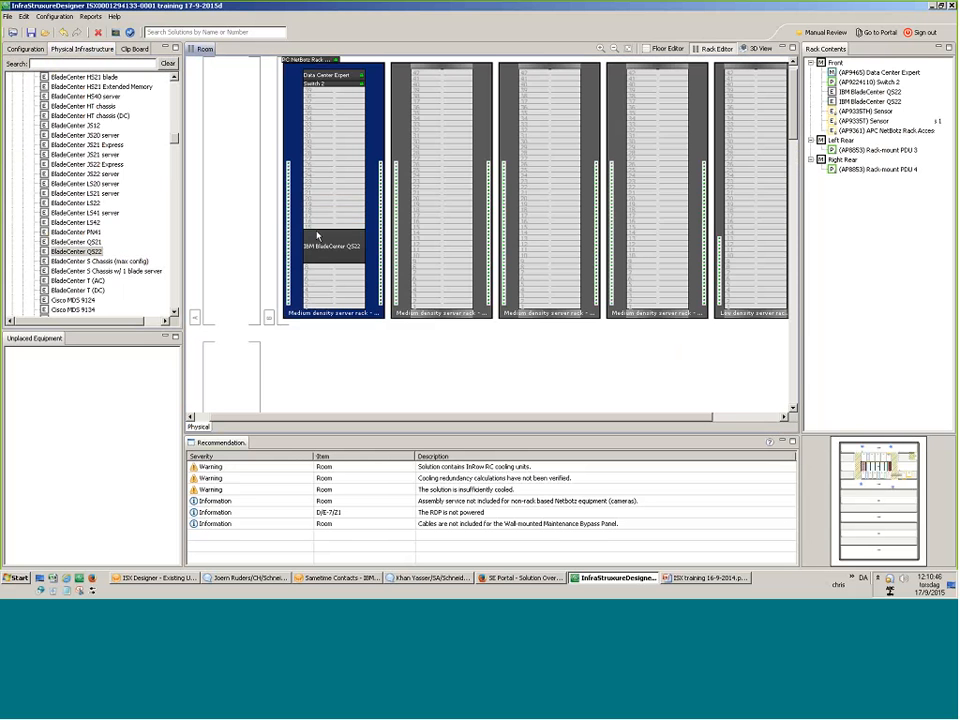
pyautogui.click(665, 48)
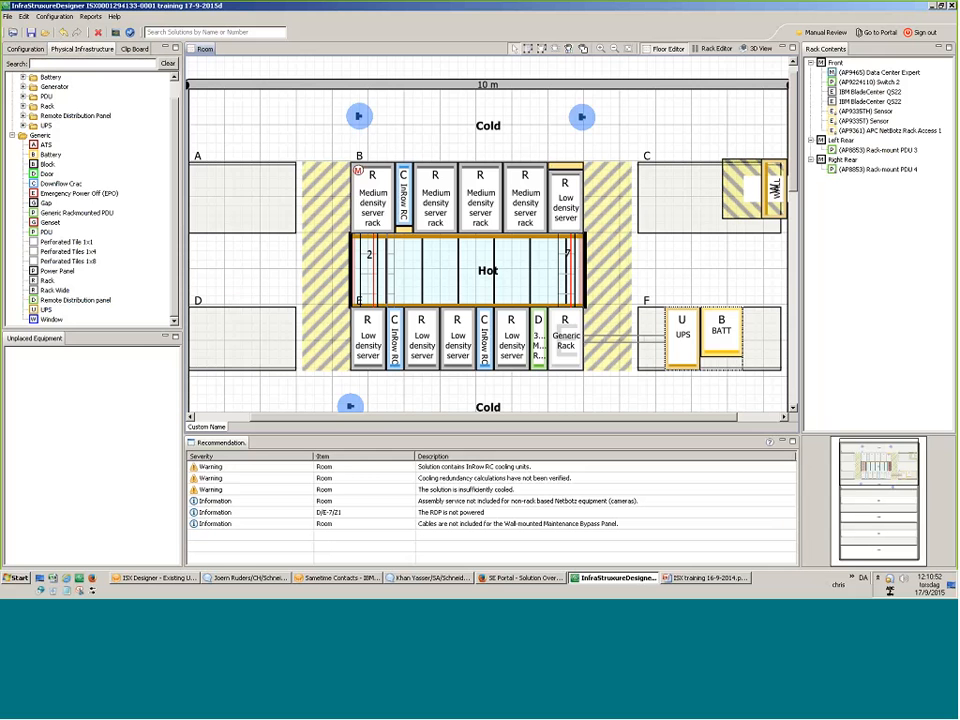
# Select the first row-B rack, toggle cable calculation and validation, and collapse the Generic folder.
pyautogui.click(376, 218)
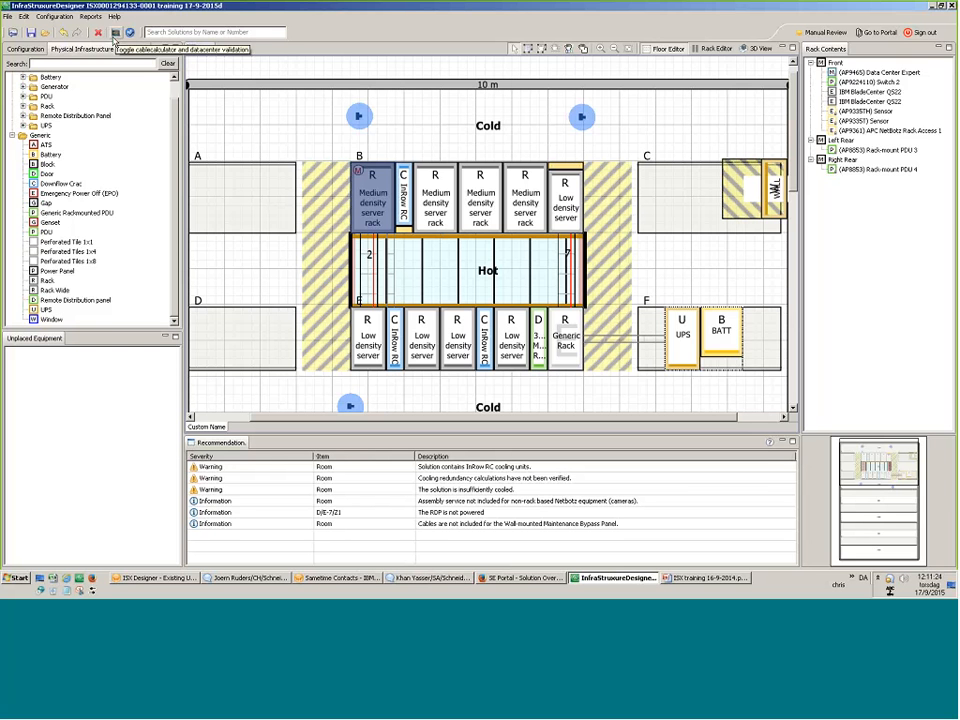
pyautogui.click(114, 34)
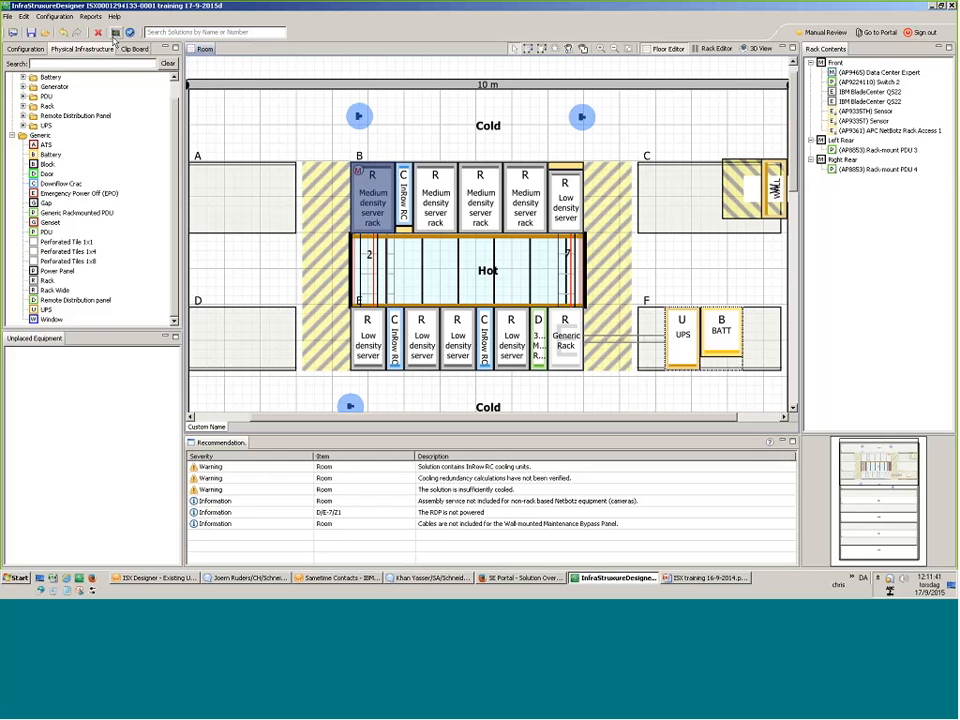
pyautogui.click(13, 136)
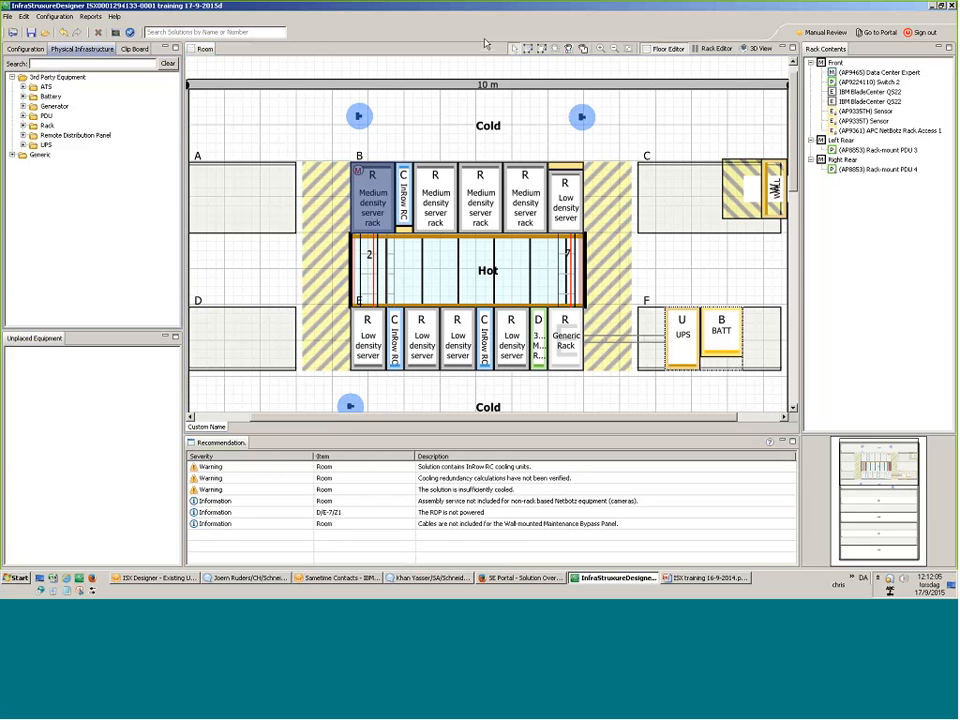
# Deselect the rack, pan the floor plan slightly, and bring up the configuration categories.
pyautogui.click(565, 49)
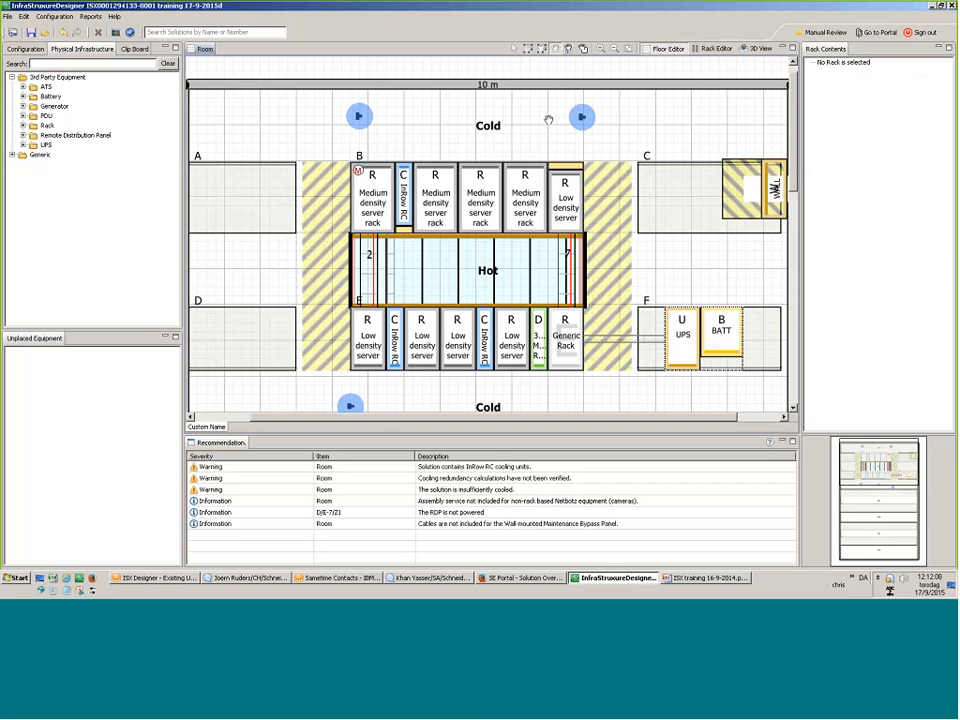
pyautogui.moveTo(548, 119); pyautogui.dragTo(550, 119)
pyautogui.click(533, 50)
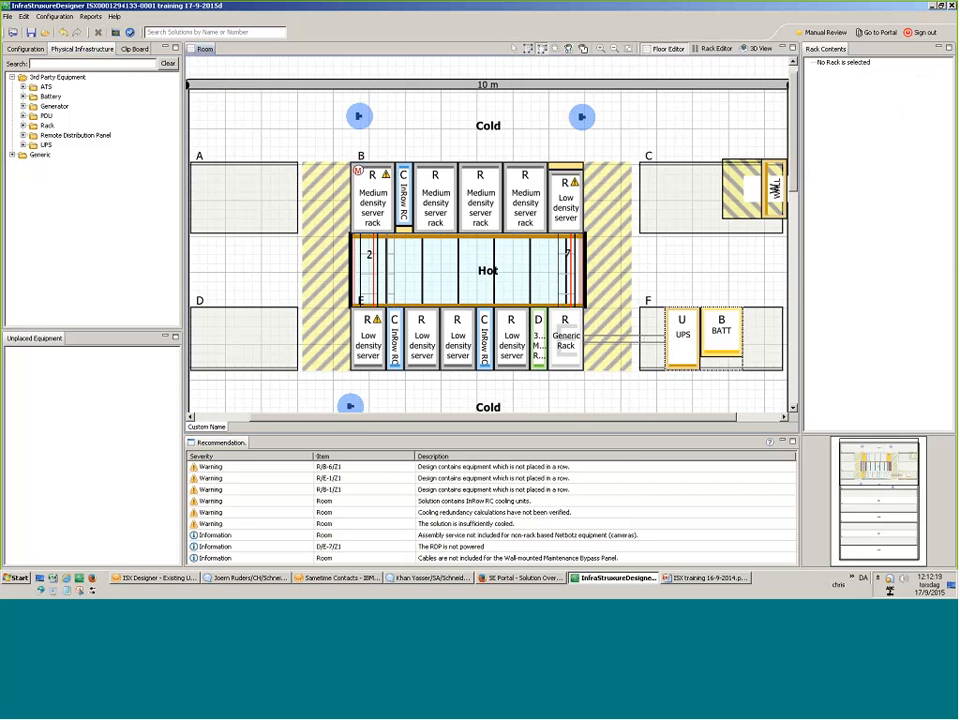
pyautogui.click(25, 48)
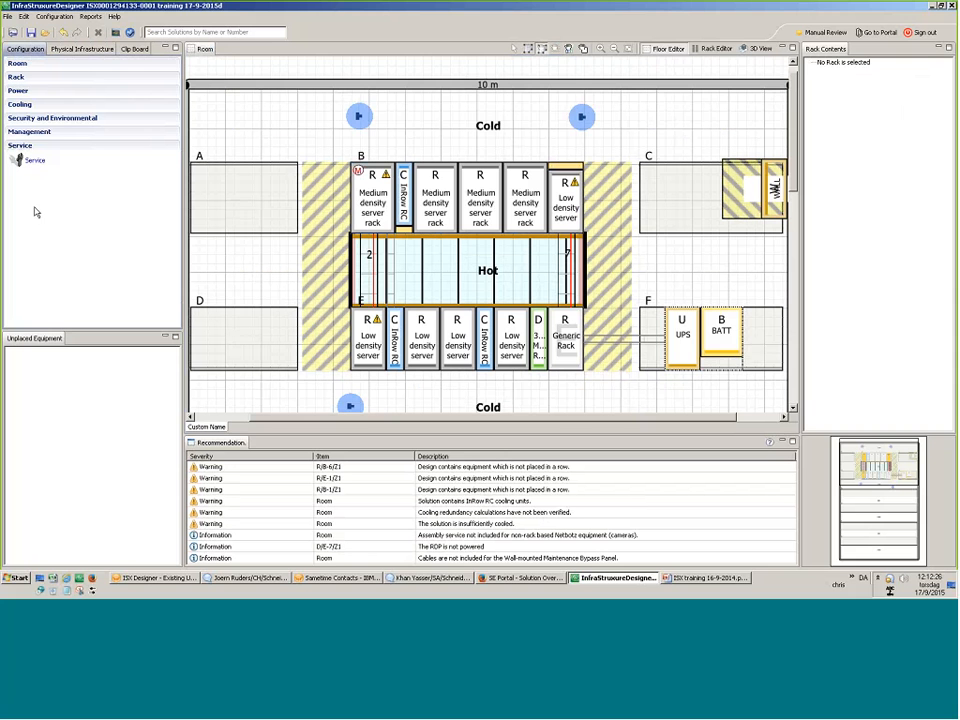
# Save the solution with Ctrl+S, generating its reports, and dismiss the success message.
pyautogui.hotkey('ctrl', 's')
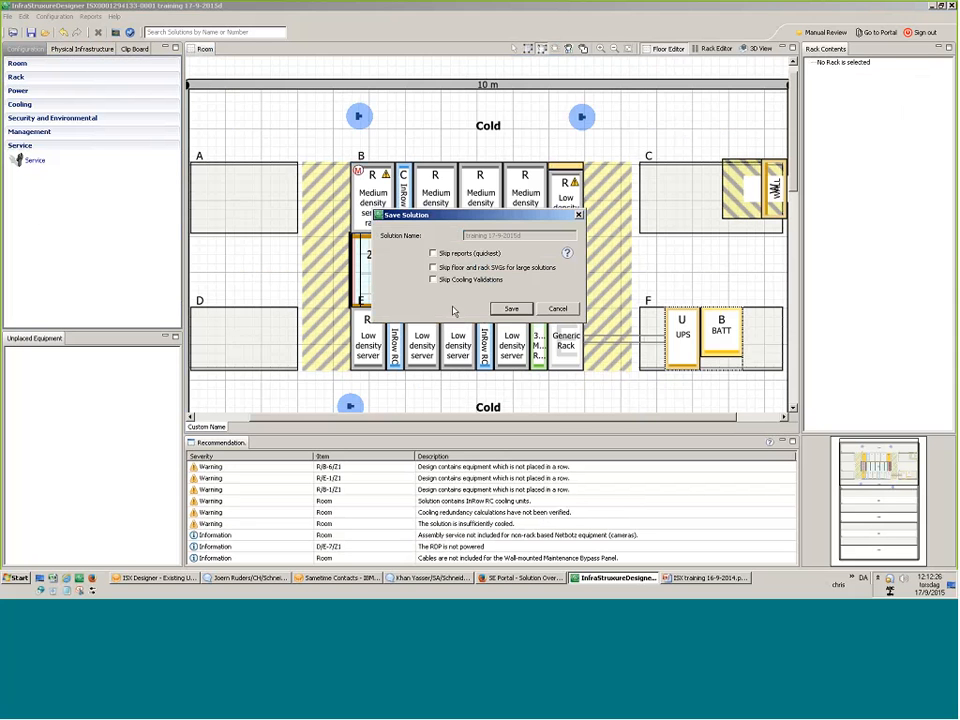
pyautogui.click(510, 309)
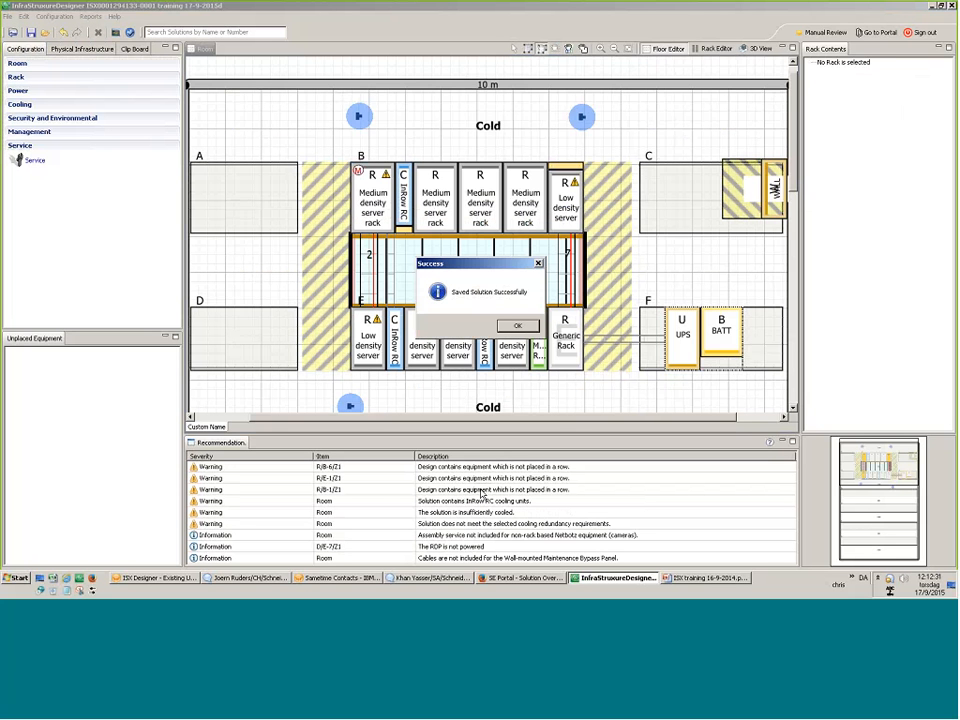
pyautogui.click(513, 326)
pyautogui.click(441, 469)
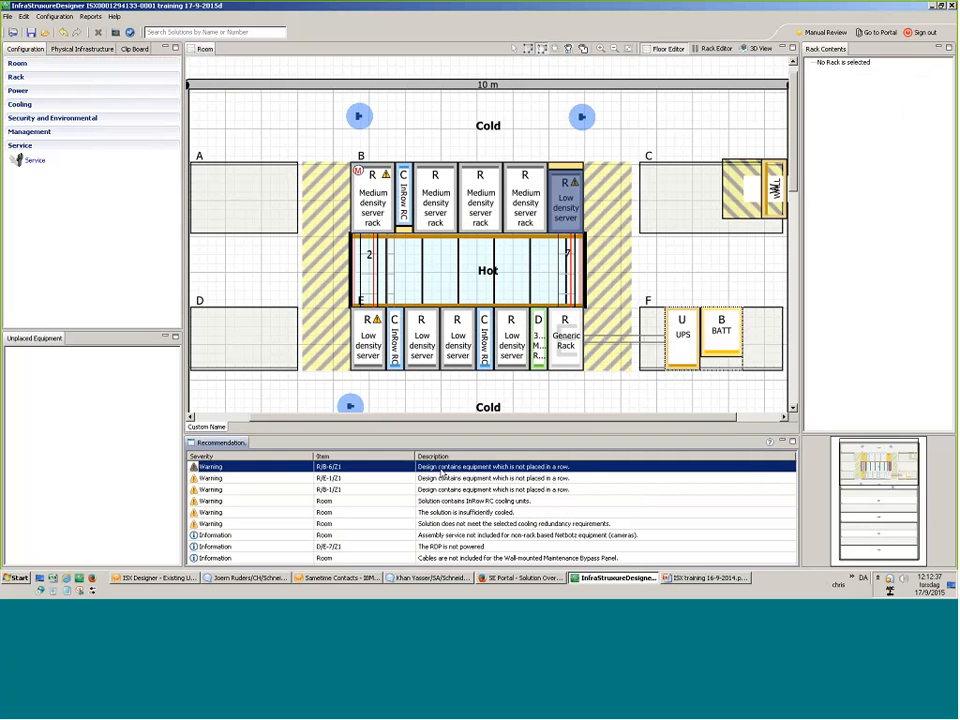
# Inspect rack R/B-6 and the first row E rack, then open the rack elevations in Rack Editor.
pyautogui.click(566, 220)
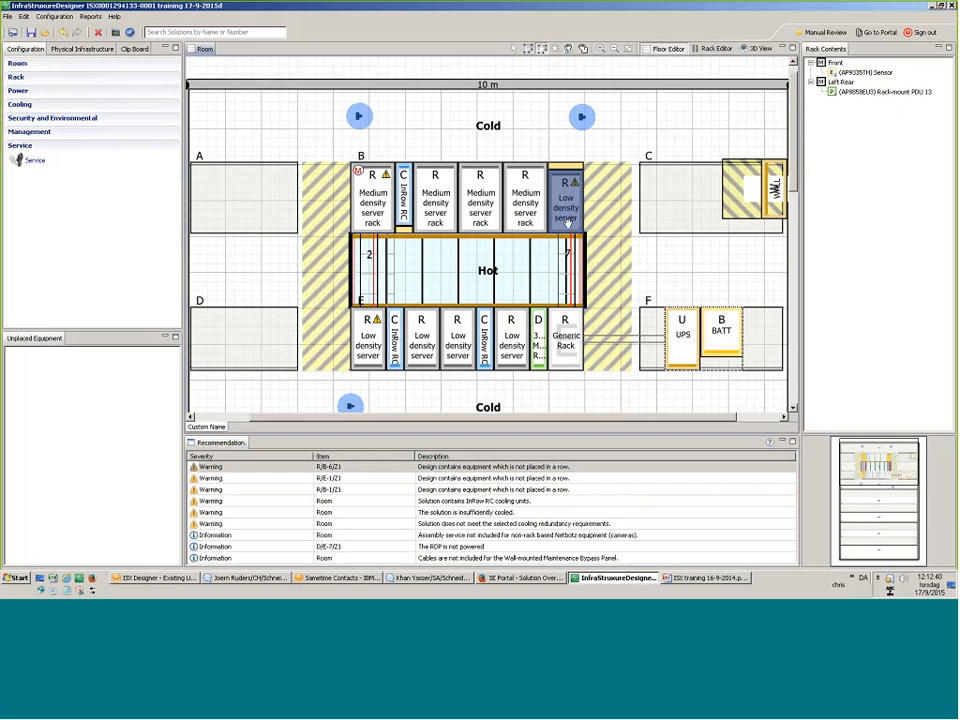
pyautogui.moveTo(566, 209); pyautogui.dragTo(570, 207)
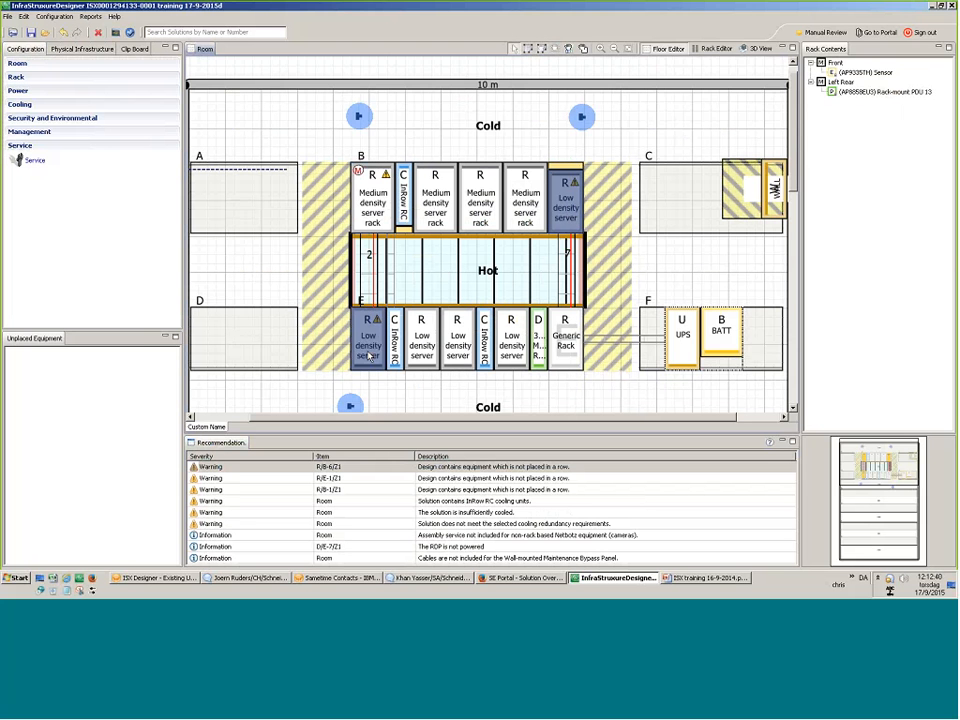
pyautogui.moveTo(372, 335)
pyautogui.mouseDown()
pyautogui.moveTo(376, 314)
pyautogui.moveTo(370, 352)
pyautogui.mouseUp()
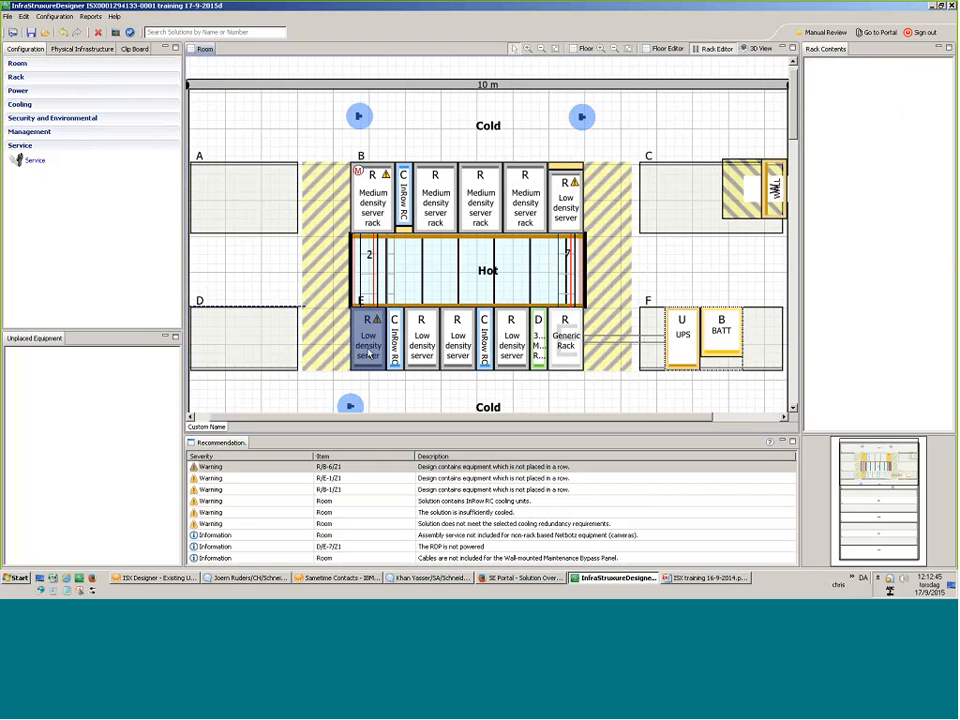
pyautogui.doubleClick(369, 354)
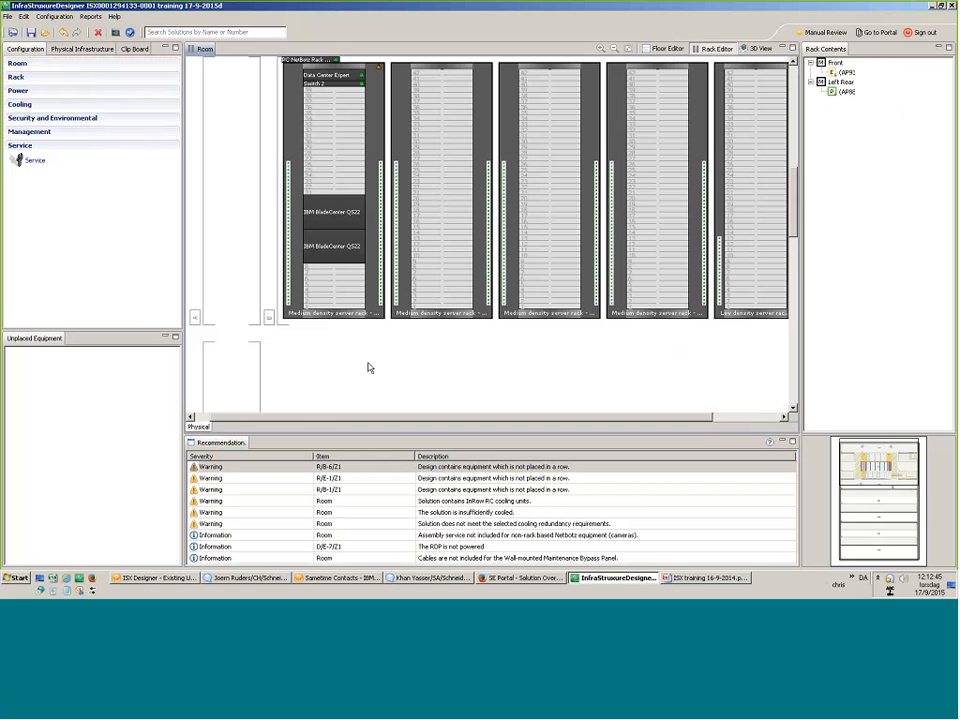
# Review the cooling redundancy warning and assembly service note, then open the solution in the Design Portal.
pyautogui.click(620, 523)
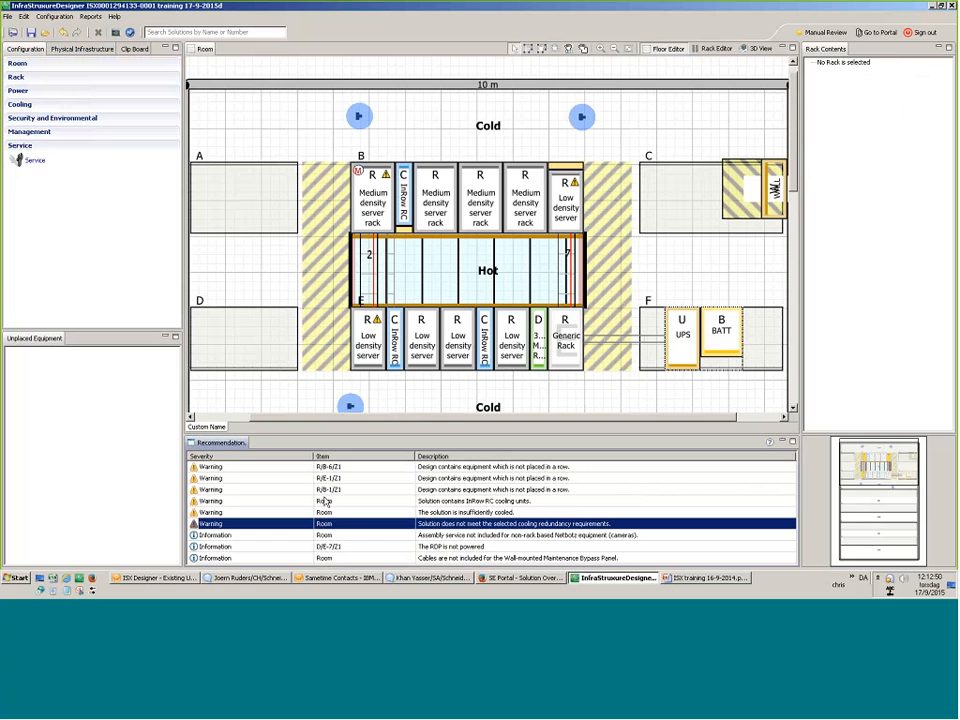
pyautogui.click(621, 536)
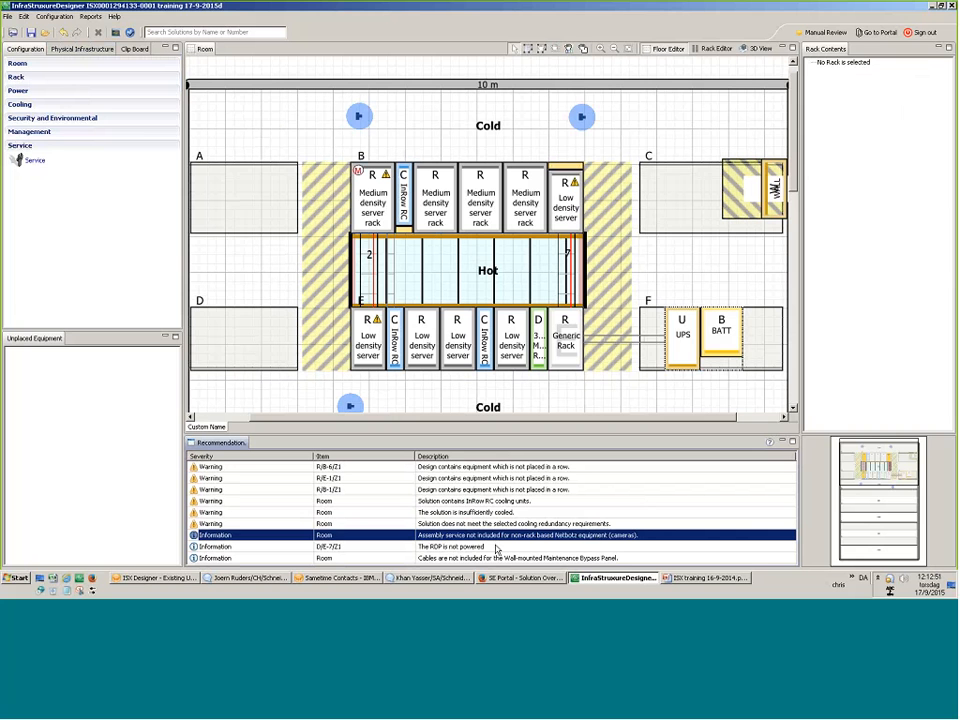
pyautogui.click(877, 32)
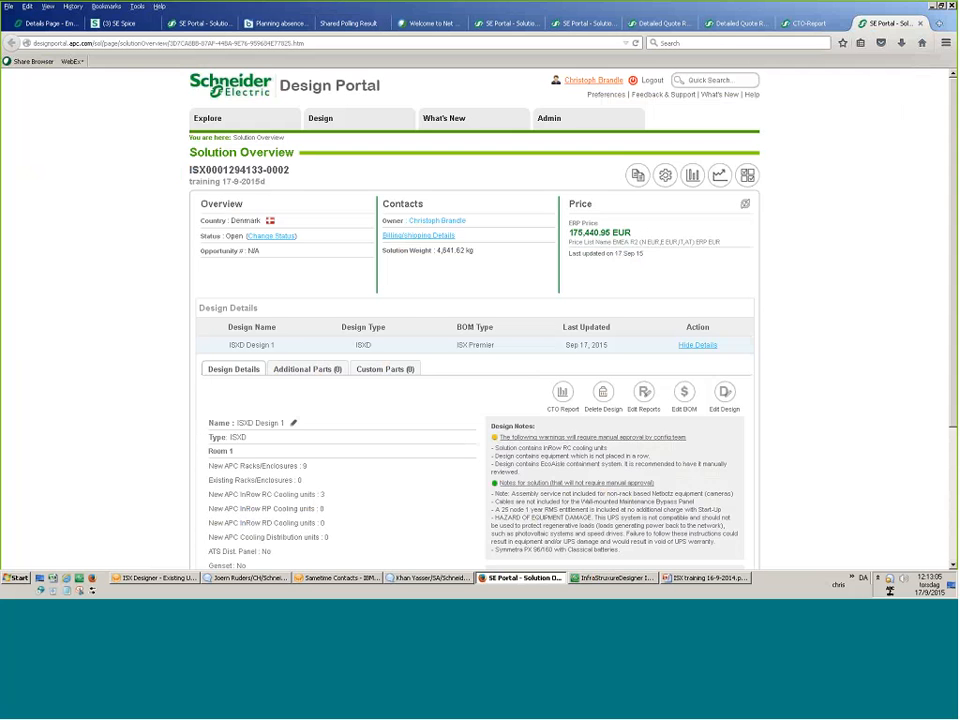
# Check the ACS1 capacity of 43000.0 Watts and the sliding door entry, then open the CTO report.
pyautogui.scroll(-3, 456, 249)
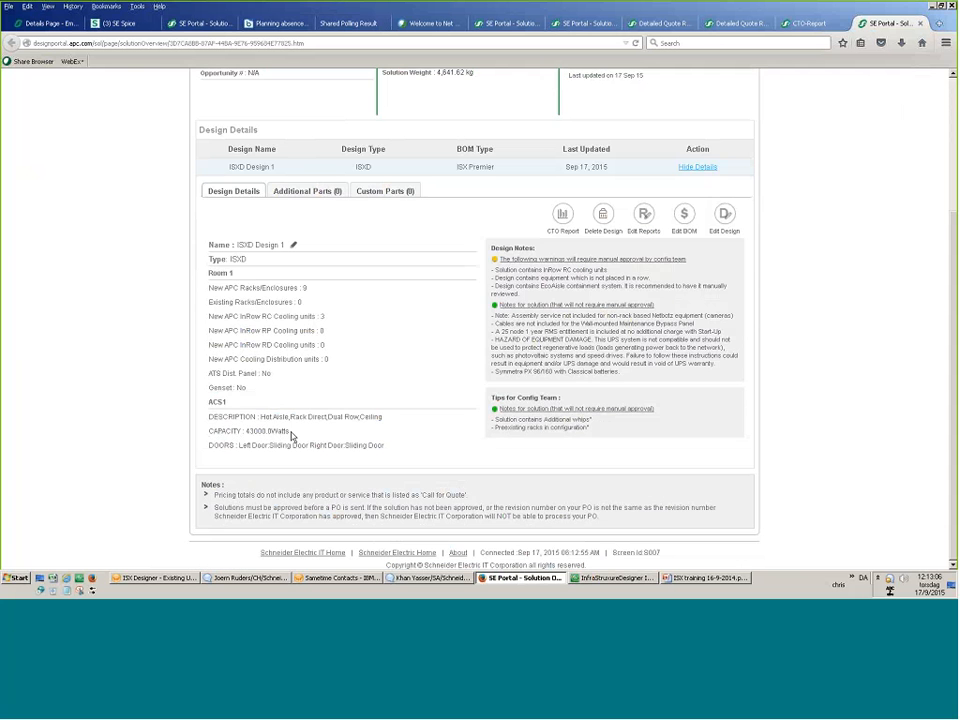
pyautogui.moveTo(291, 434); pyautogui.dragTo(246, 442)
pyautogui.moveTo(382, 445); pyautogui.dragTo(325, 457)
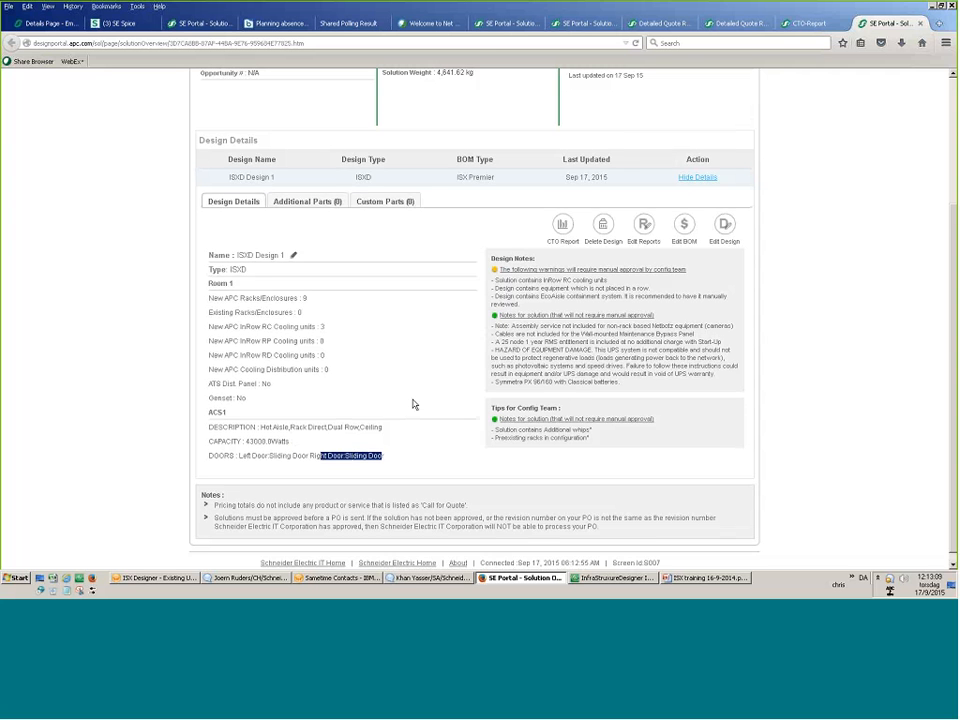
pyautogui.scroll(4, 414, 403)
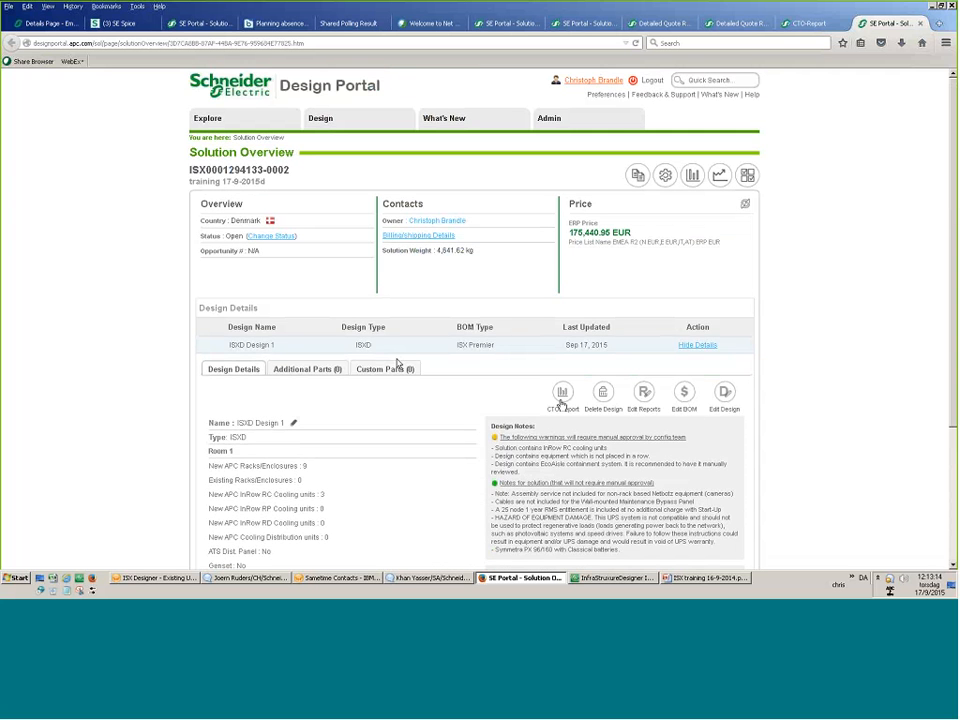
pyautogui.click(562, 396)
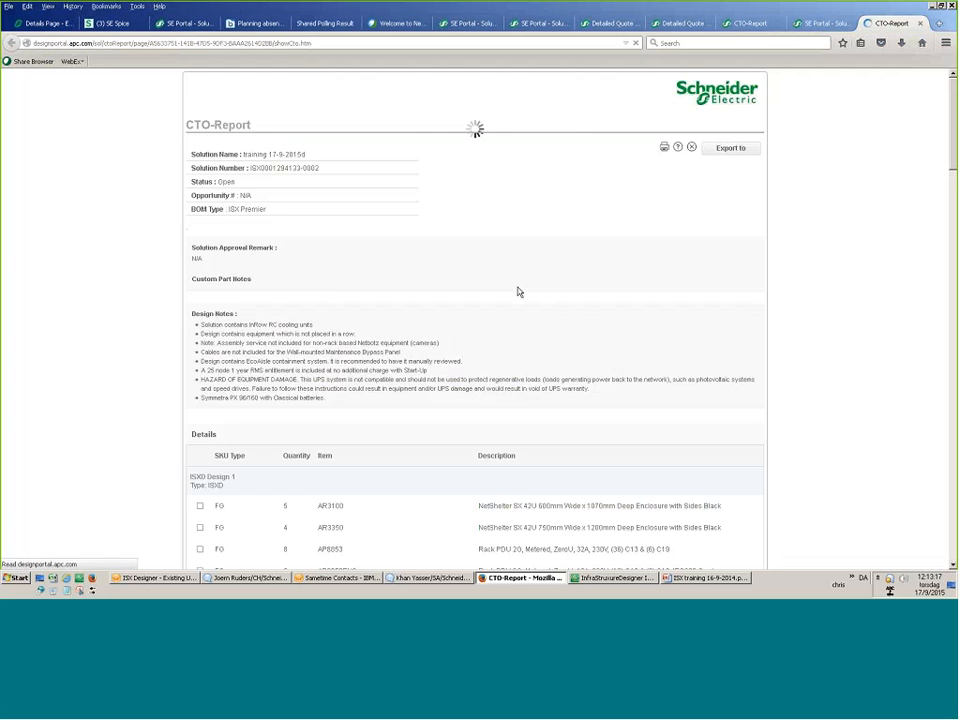
# Scroll the CTO report down to the PDU Configurations breaker table.
pyautogui.scroll(-20, 450, 430)
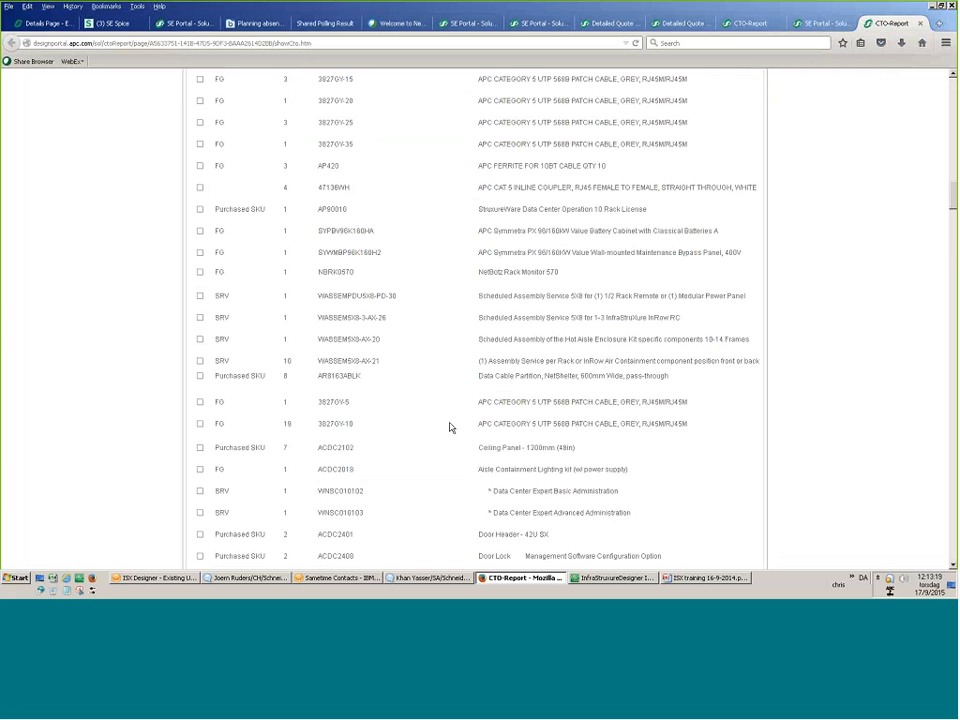
pyautogui.scroll(-15, 450, 428)
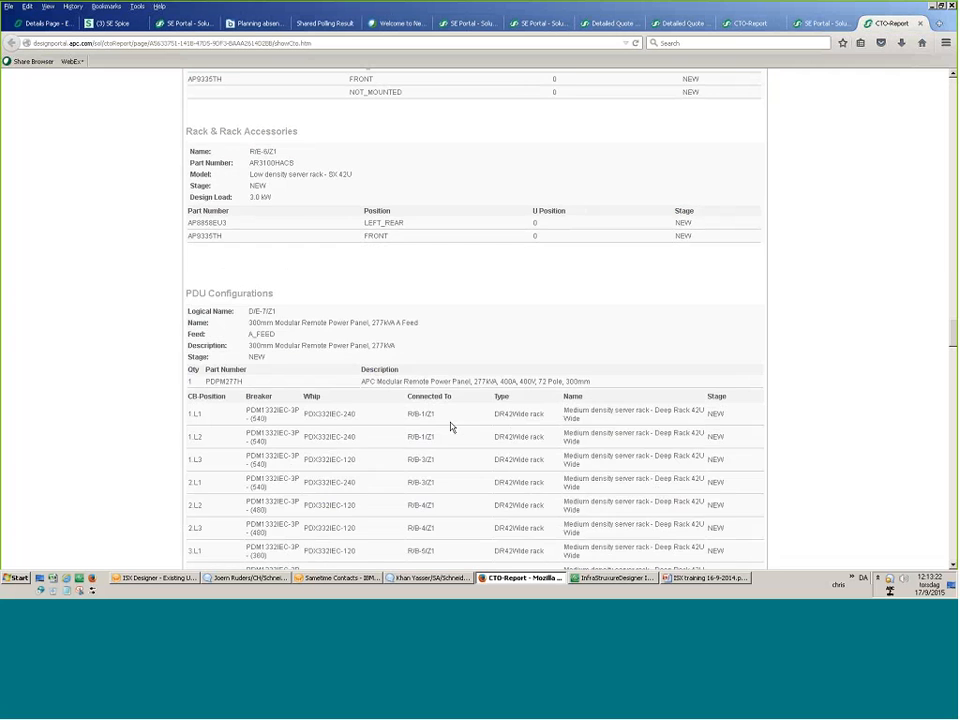
pyautogui.scroll(-7, 450, 427)
pyautogui.scroll(5, 237, 190)
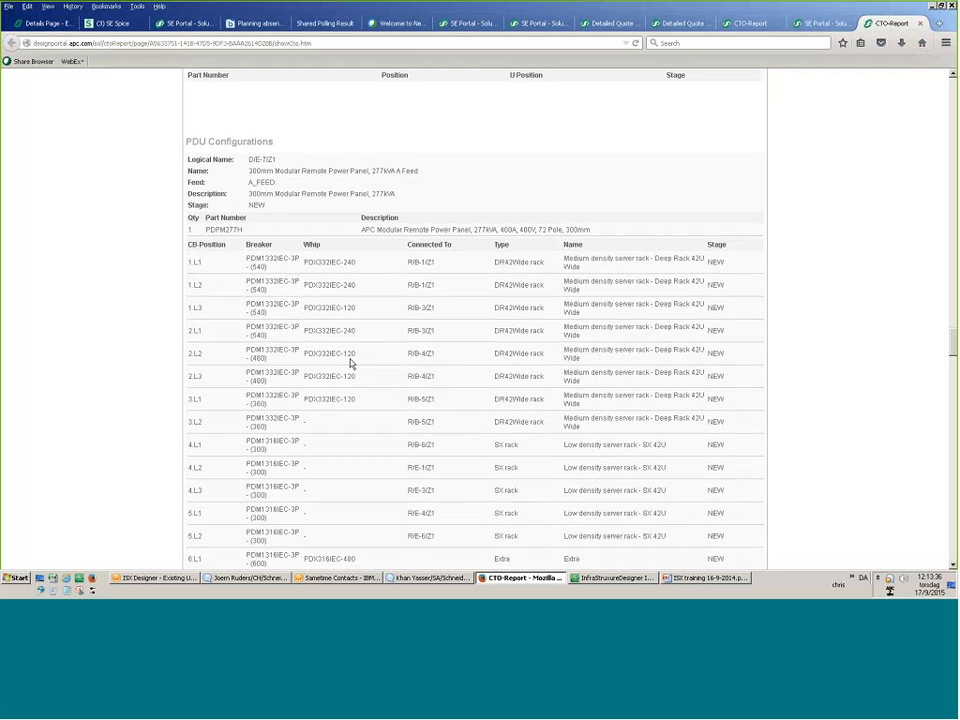
pyautogui.scroll(-3, 350, 364)
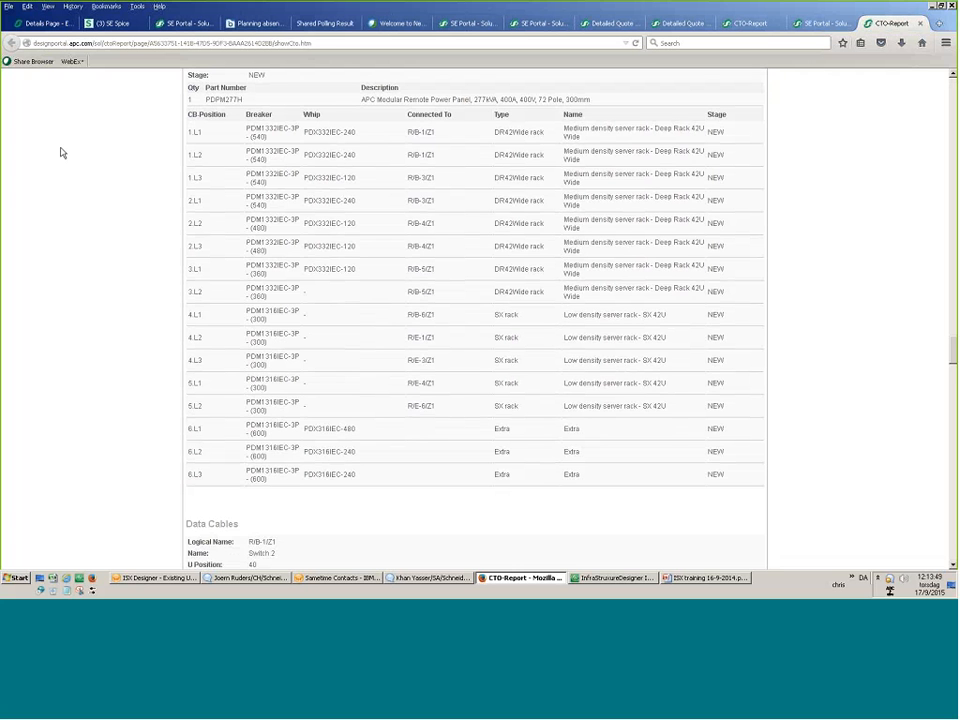
# Highlight breaker rows 1.L1 through 2.L3 to check connections such as R/B-1/Z1.
pyautogui.moveTo(405, 131); pyautogui.dragTo(436, 246)
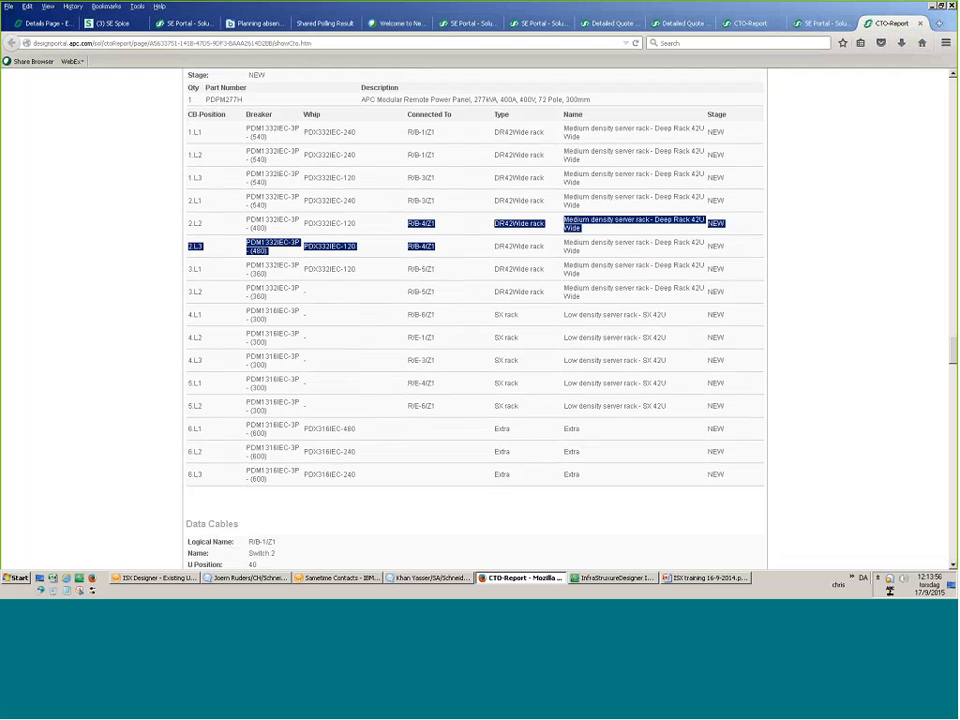
pyautogui.click(362, 423)
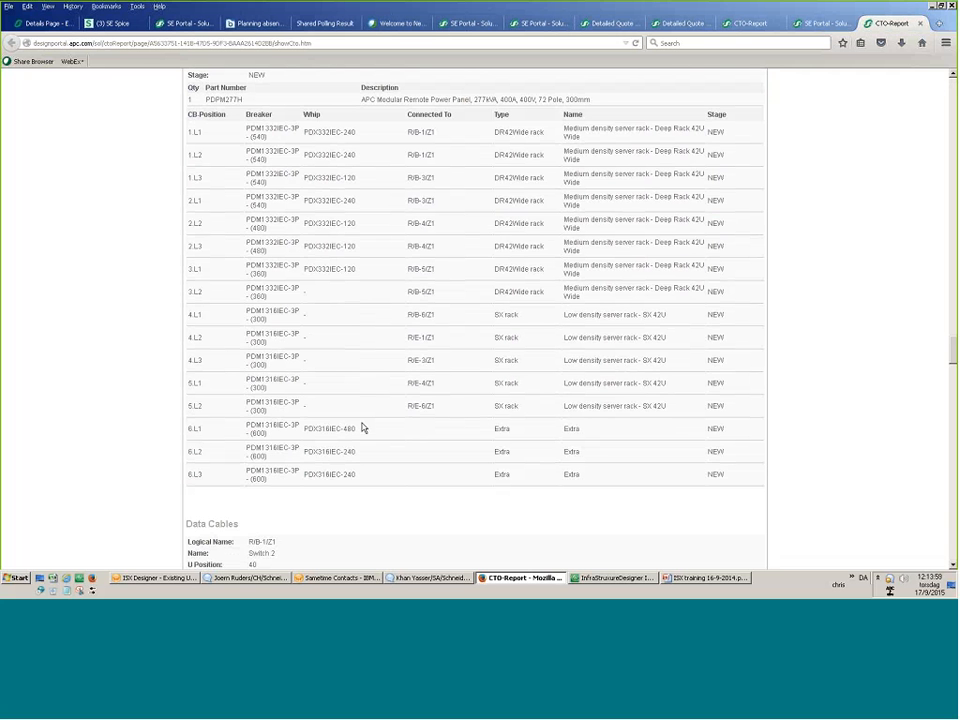
pyautogui.moveTo(436, 133); pyautogui.dragTo(239, 136)
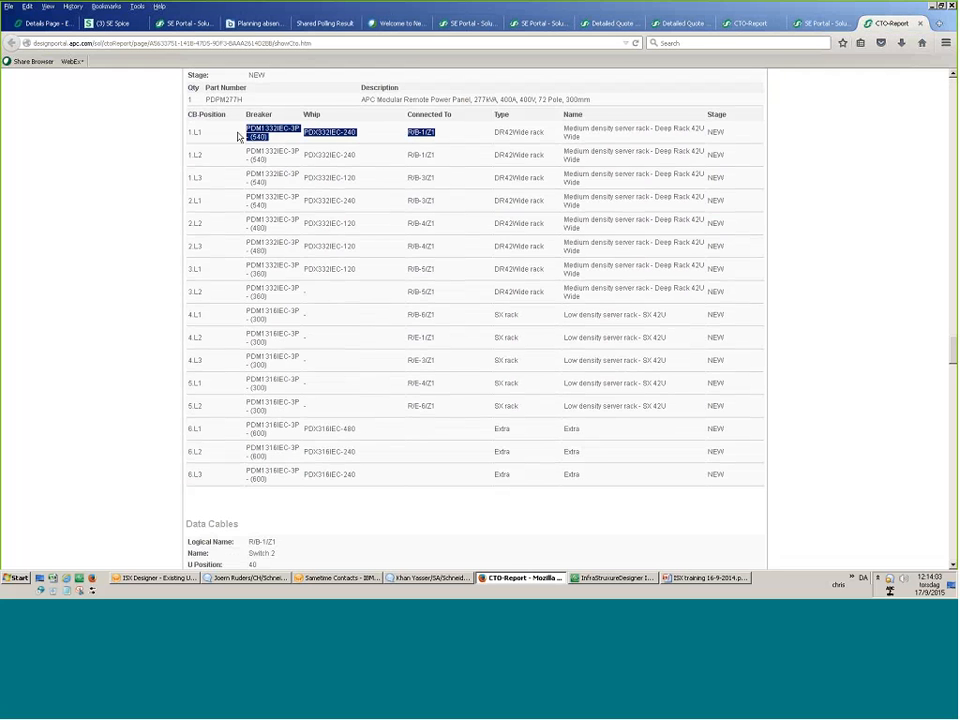
pyautogui.click(436, 155)
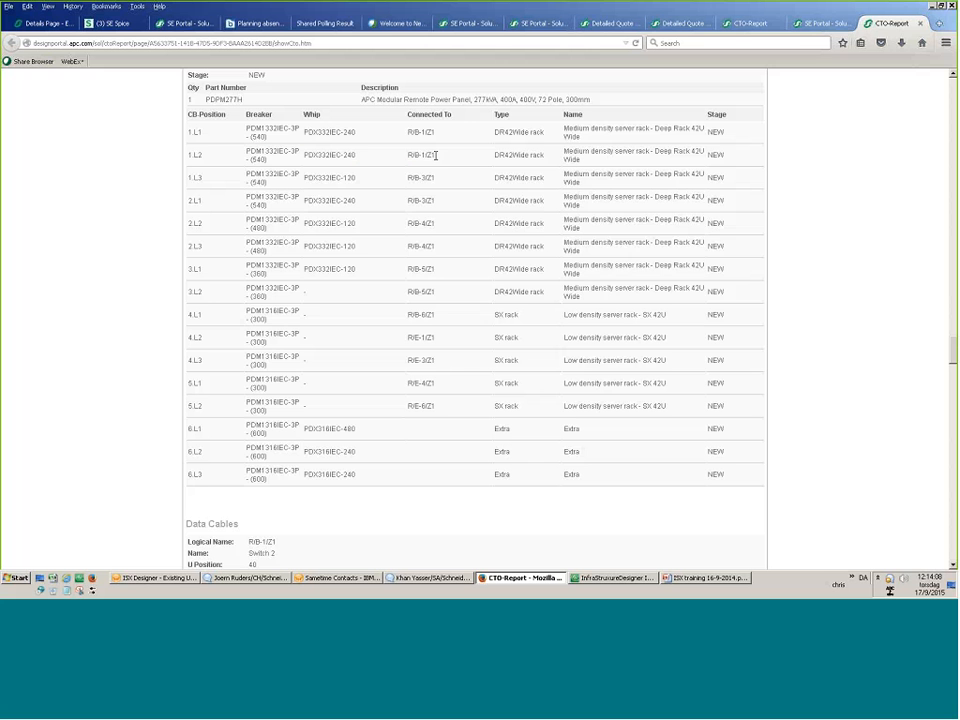
pyautogui.moveTo(206, 202); pyautogui.dragTo(178, 202)
pyautogui.moveTo(195, 200); pyautogui.dragTo(184, 130)
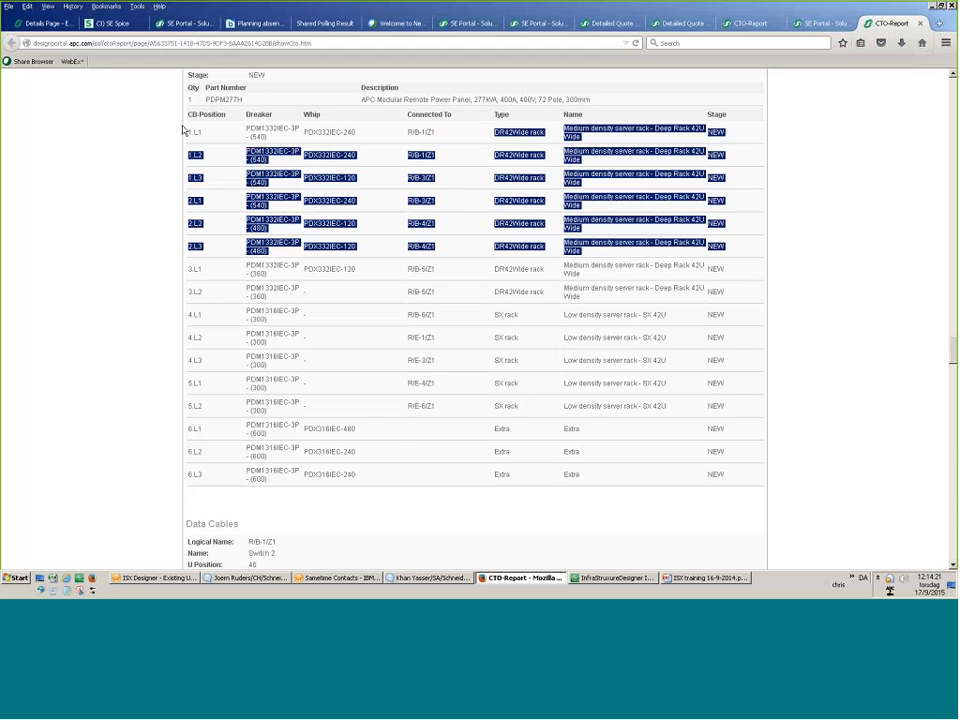
pyautogui.click(184, 130)
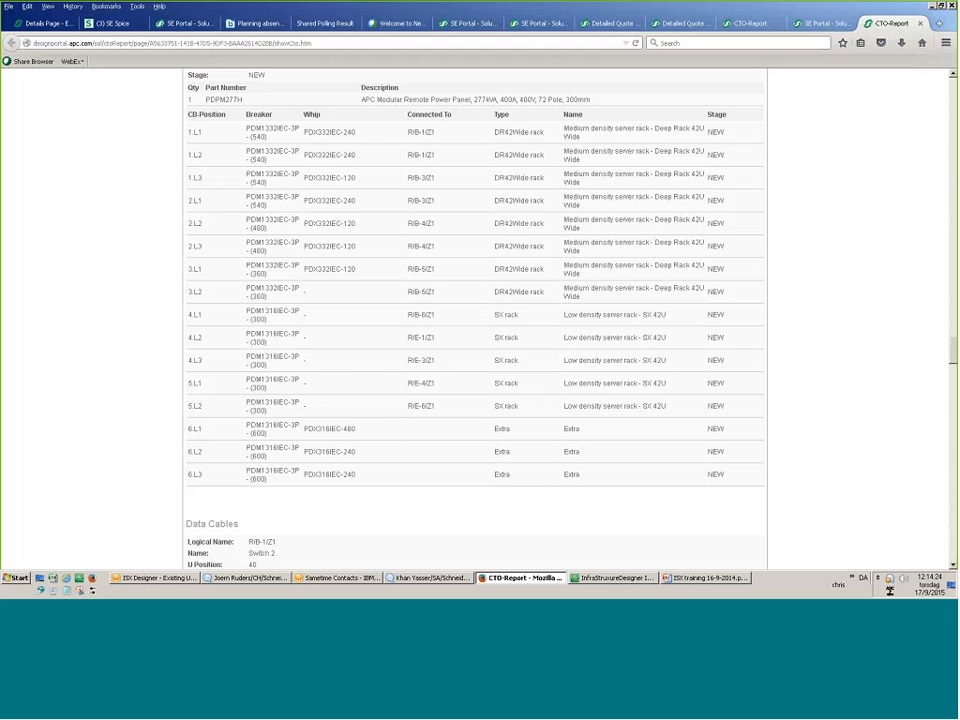
pyautogui.moveTo(142, 148); pyautogui.dragTo(127, 231)
# Review the CTO report's Data Cables, Aisle Containment, floor plan and rack elevations, then return to Solution Overview.
pyautogui.scroll(-6, 448, 215)
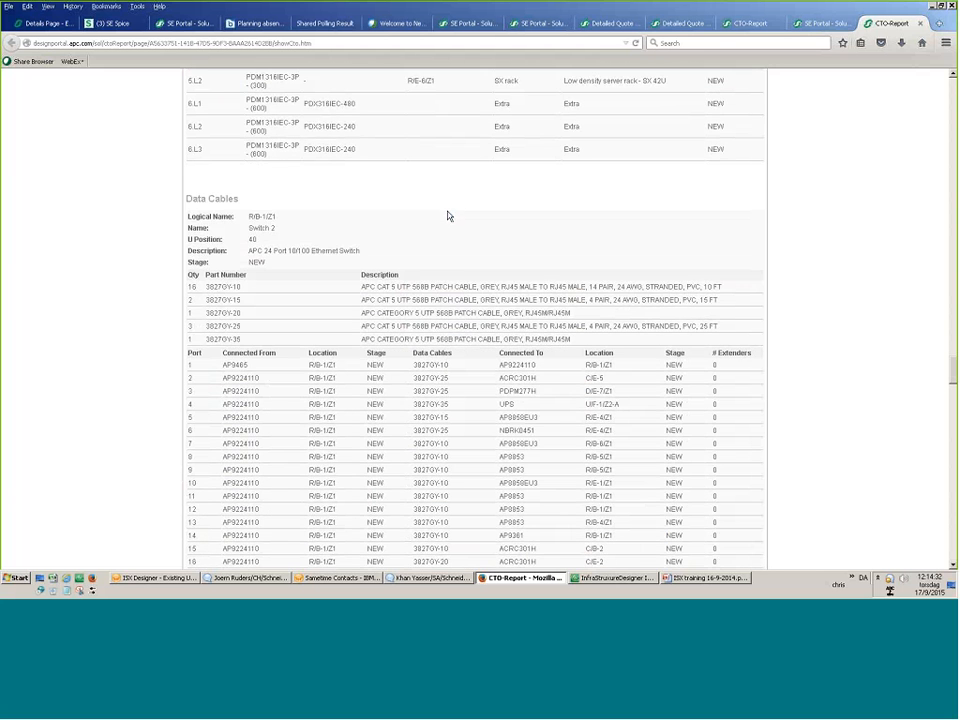
pyautogui.scroll(-3, 448, 216)
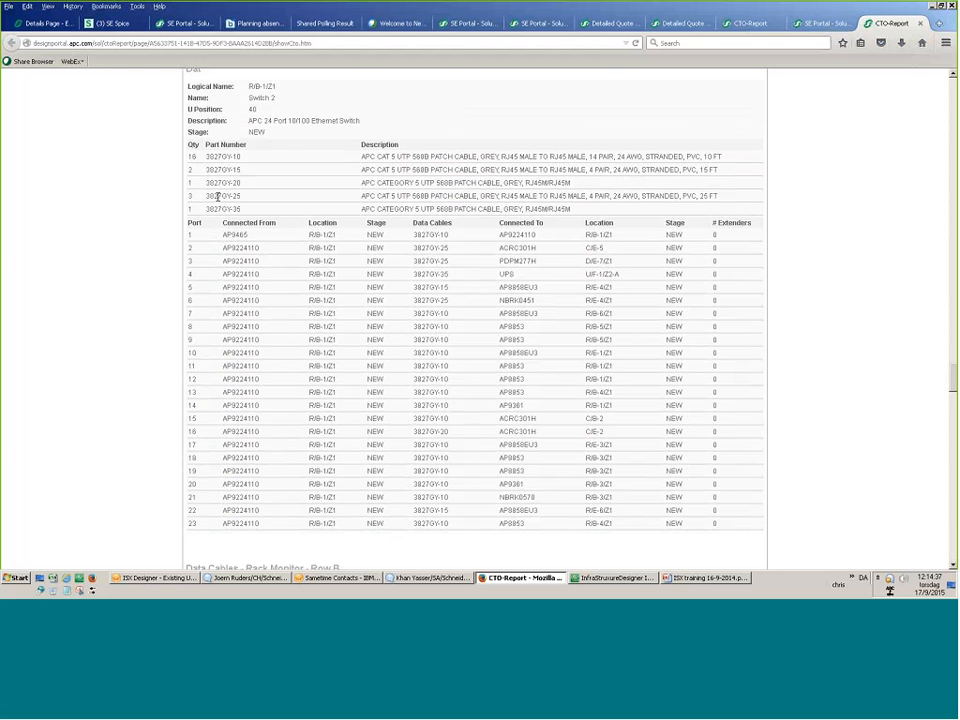
pyautogui.scroll(-10, 217, 196)
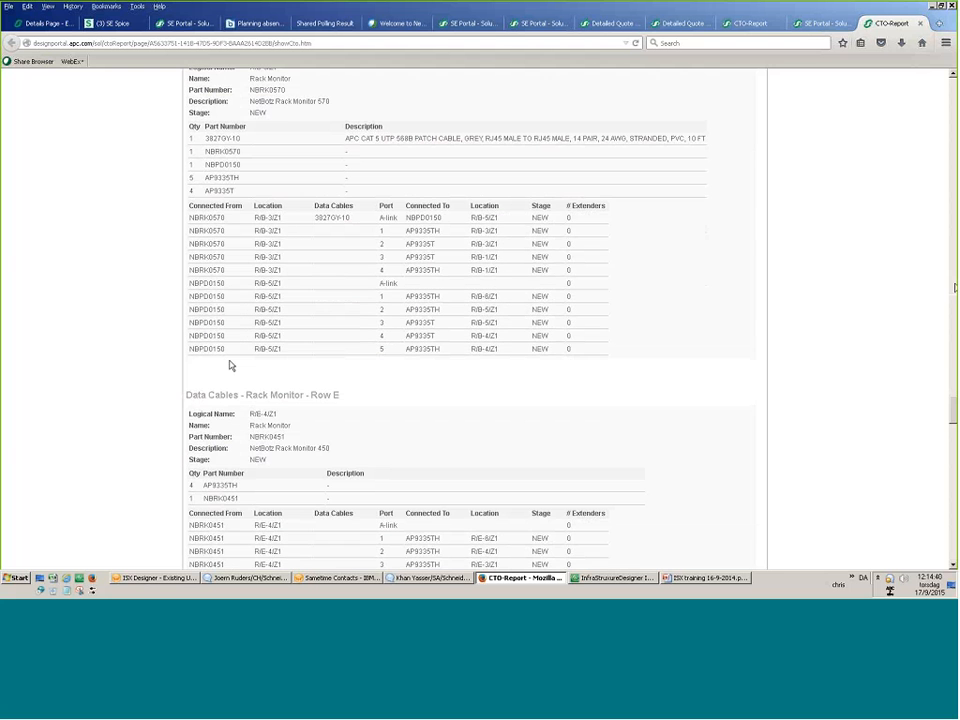
pyautogui.scroll(-10, 156, 405)
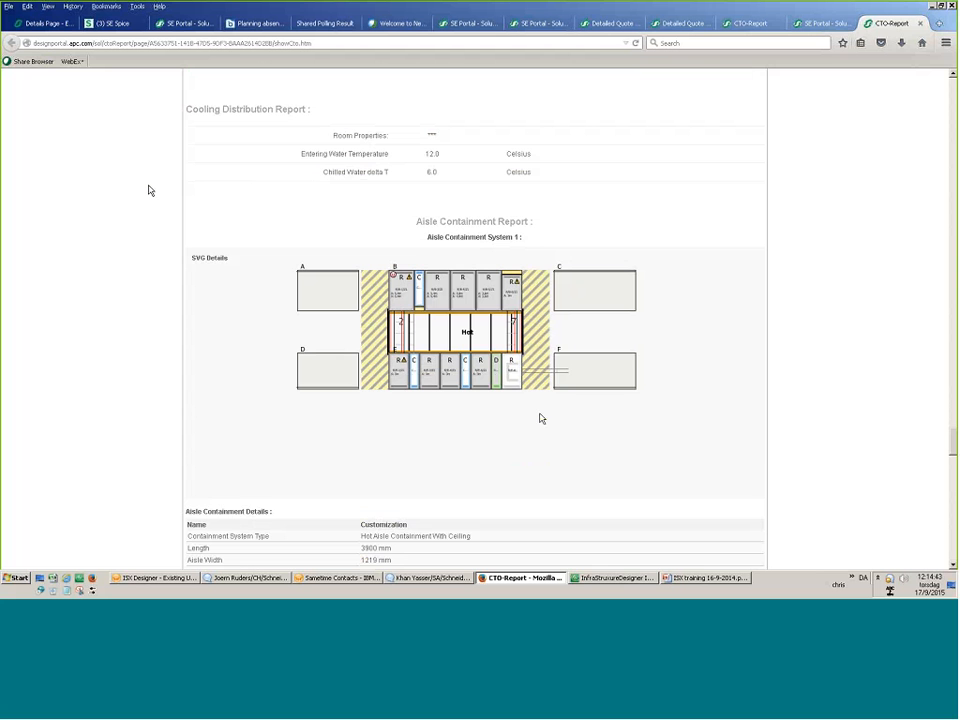
pyautogui.scroll(-8, 541, 418)
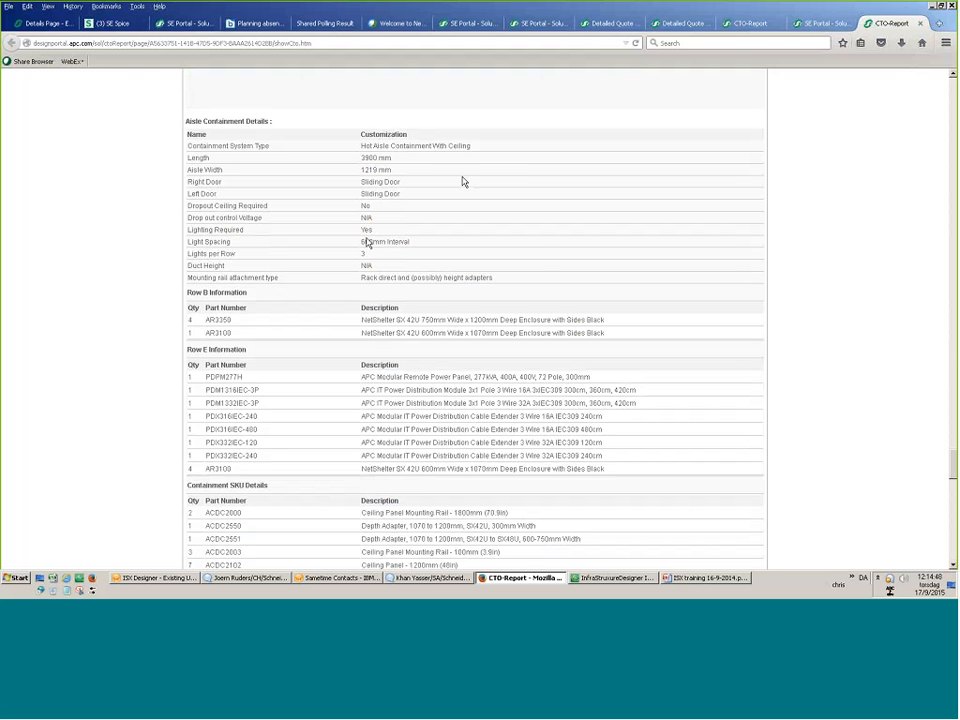
pyautogui.scroll(-3, 462, 181)
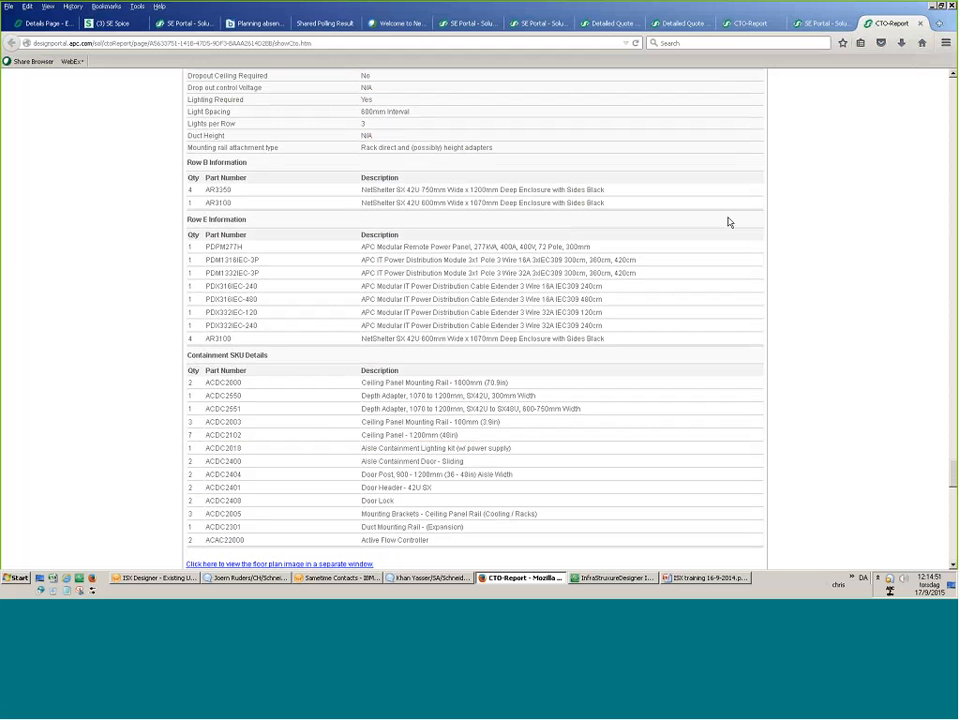
pyautogui.hotkey('ctrl', 'a')
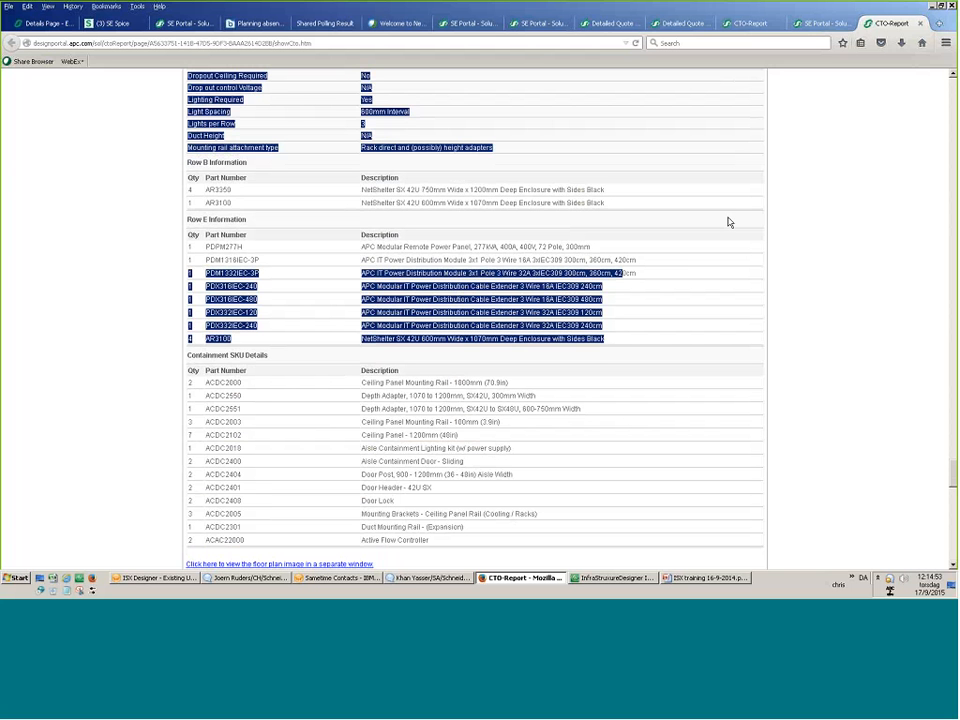
pyautogui.click(300, 448)
pyautogui.scroll(-8, 300, 448)
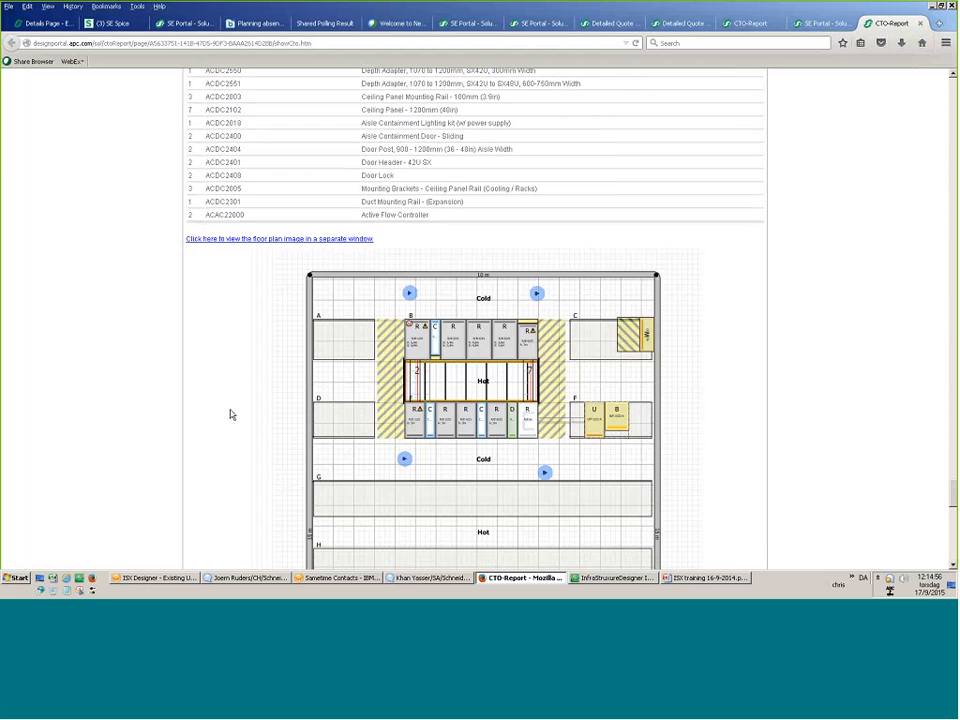
pyautogui.scroll(-10, 267, 366)
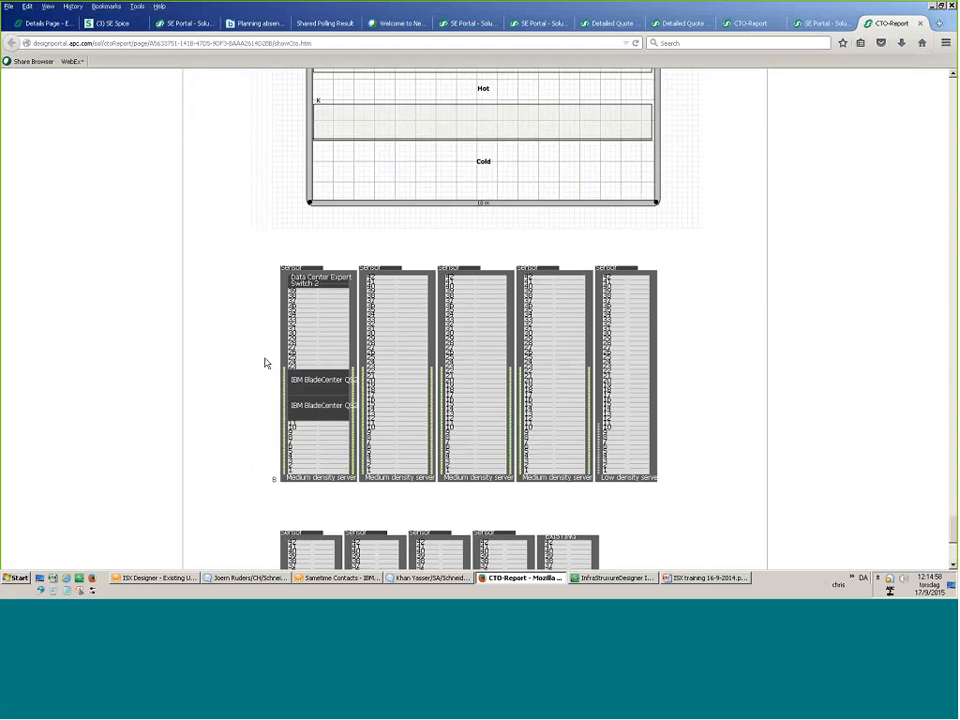
pyautogui.scroll(12, 267, 366)
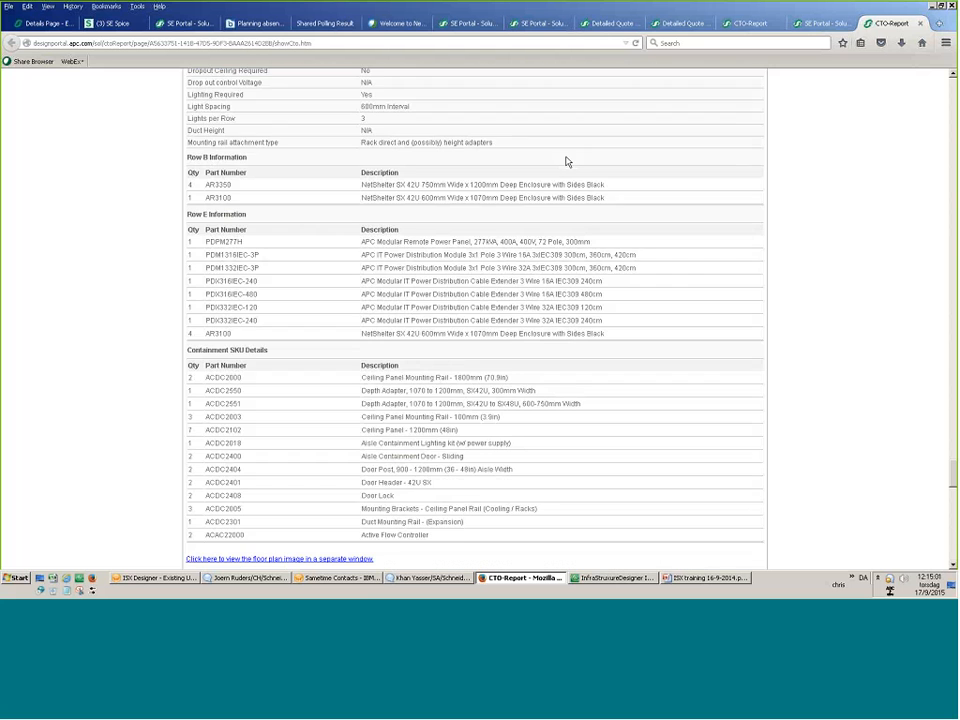
pyautogui.click(812, 25)
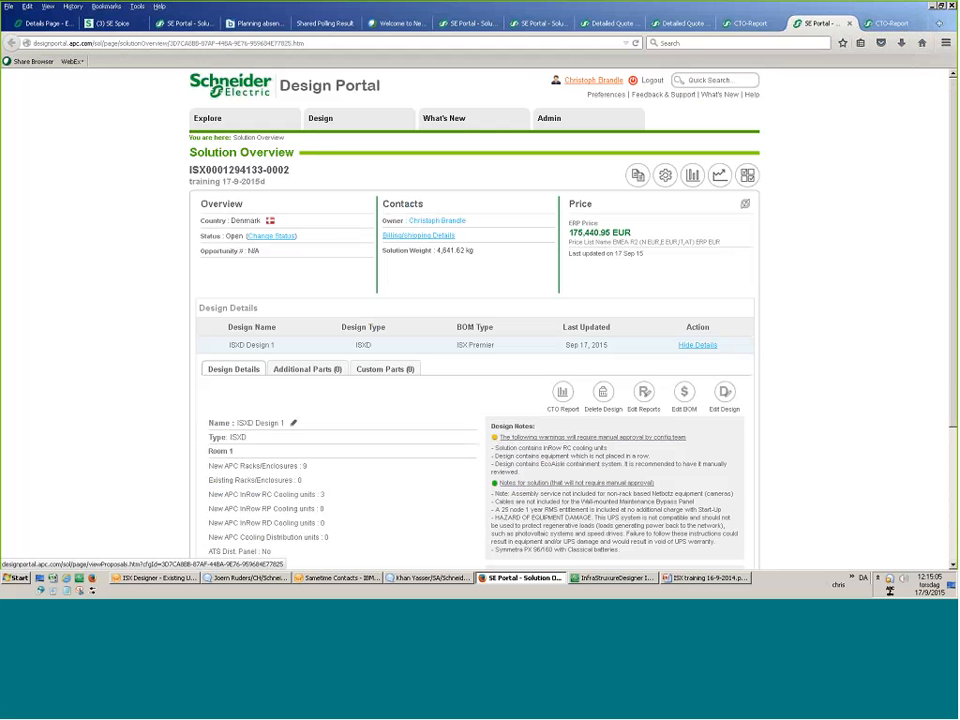
# Open the Status page for solution training 17-9-2015d via Change Status.
pyautogui.click(748, 176)
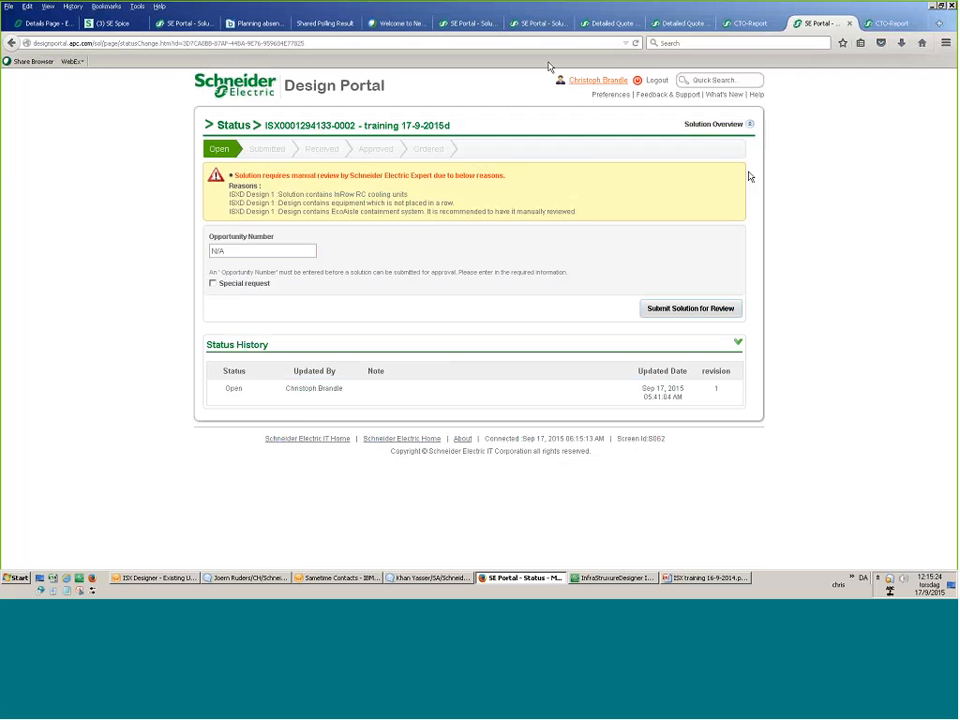
# Mark the solution as a Special request.
pyautogui.click(212, 283)
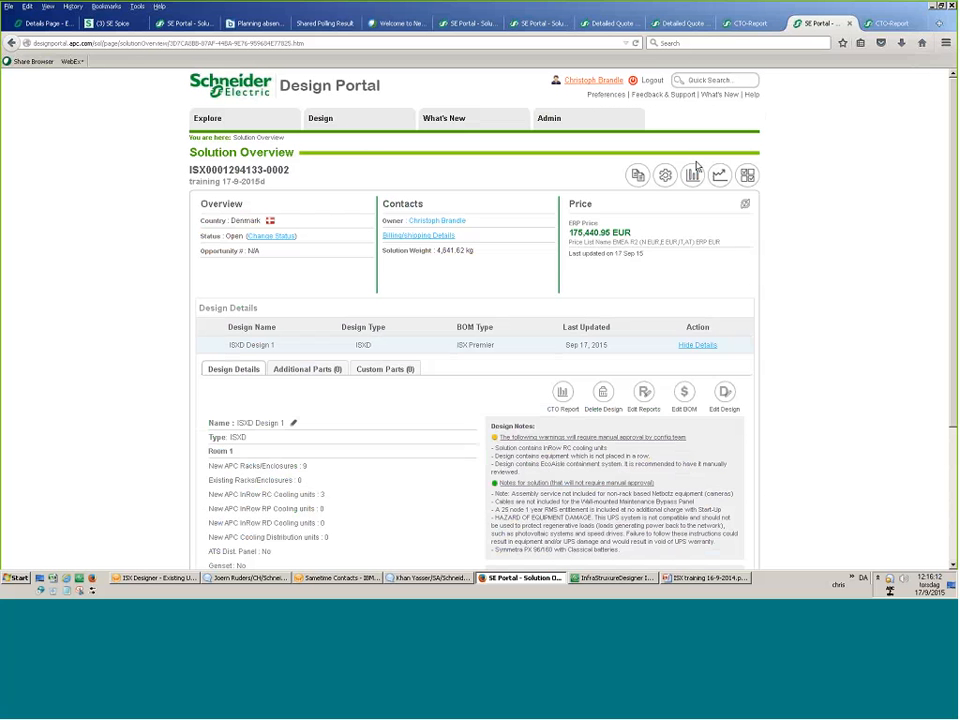
# Open the Advanced Reports History, then the Documents download options.
pyautogui.click(695, 170)
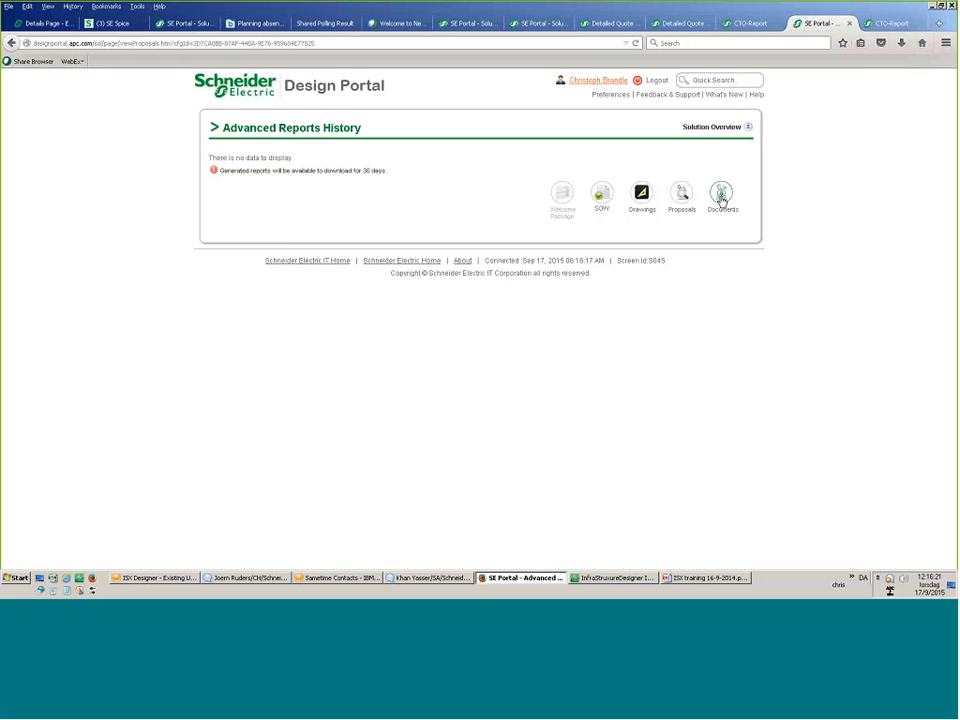
pyautogui.click(721, 200)
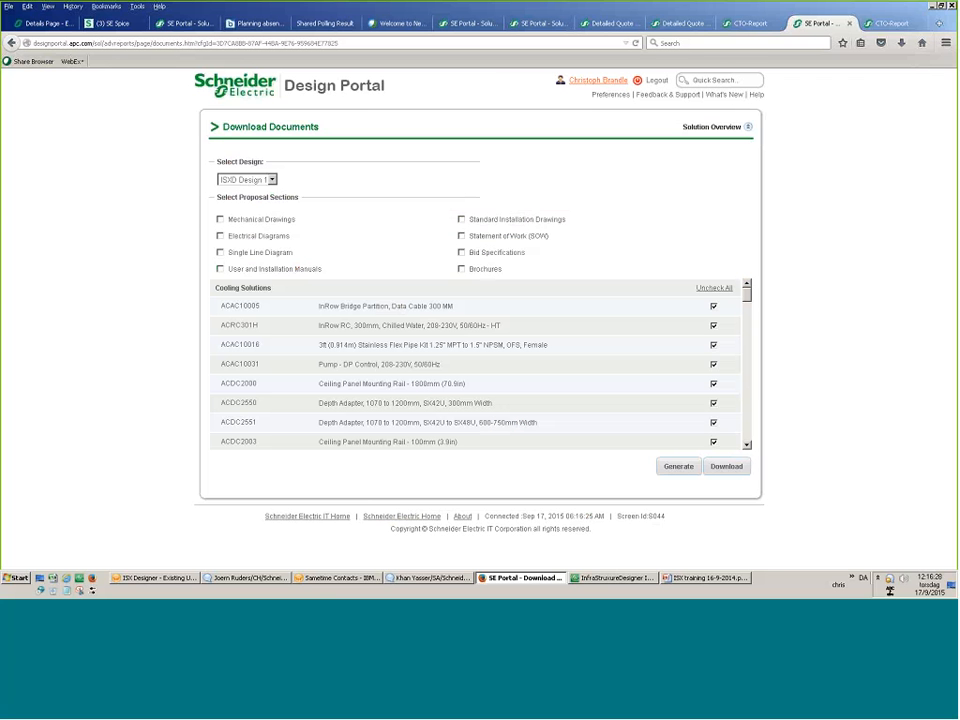
# Generate a proposal document with all eight sections, from mechanical drawings to brochures, included.
pyautogui.click(220, 219)
pyautogui.click(220, 236)
pyautogui.click(220, 252)
pyautogui.click(220, 269)
pyautogui.click(461, 219)
pyautogui.click(461, 236)
pyautogui.click(461, 252)
pyautogui.click(461, 269)
pyautogui.click(664, 467)
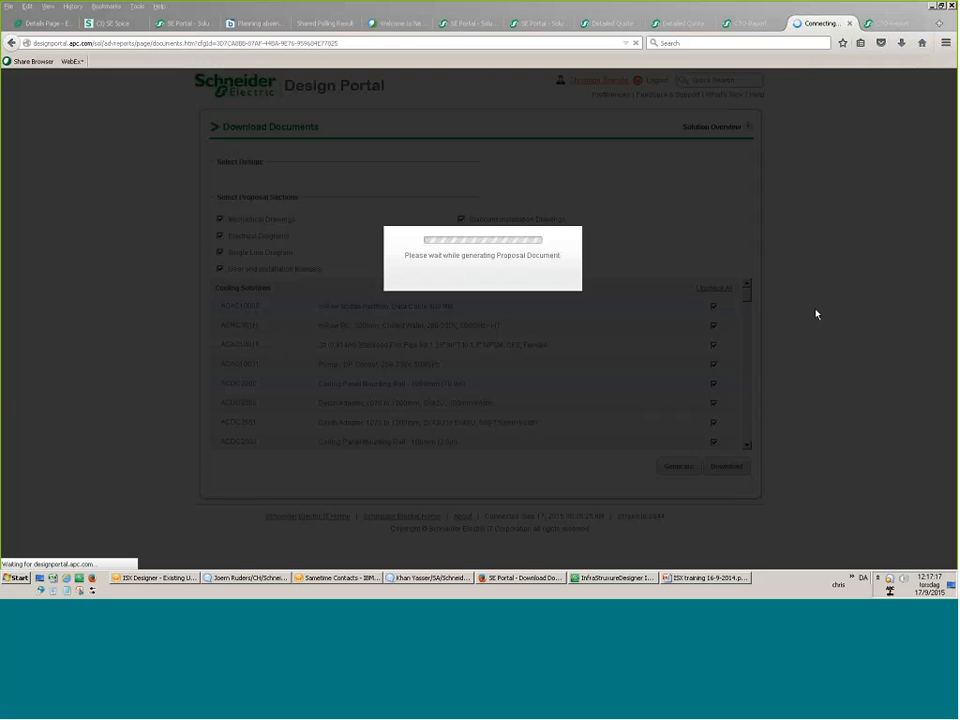
pyautogui.click(584, 582)
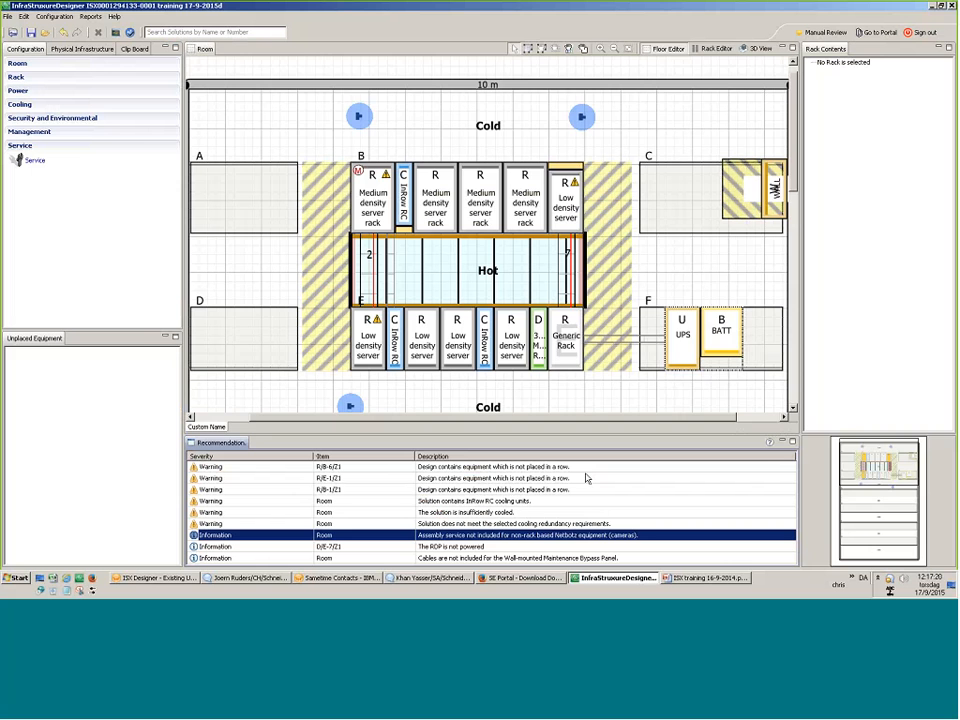
# Zoom out three steps and back in one to show rows G, H and J, then open the File menu.
pyautogui.click(614, 49)
pyautogui.click(614, 49)
pyautogui.click(614, 49)
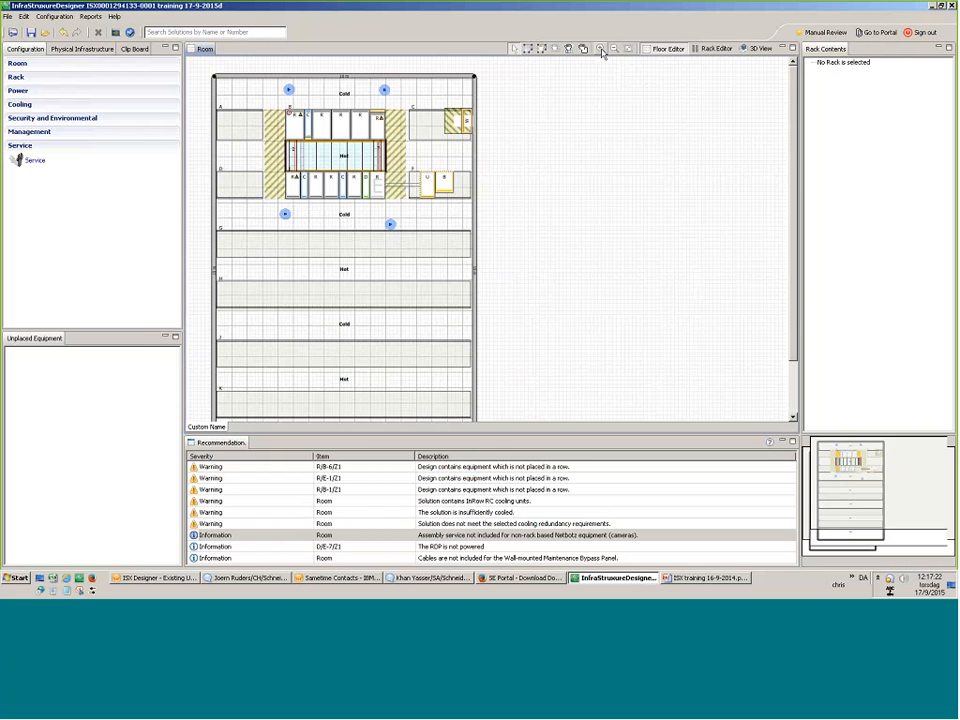
pyautogui.click(601, 48)
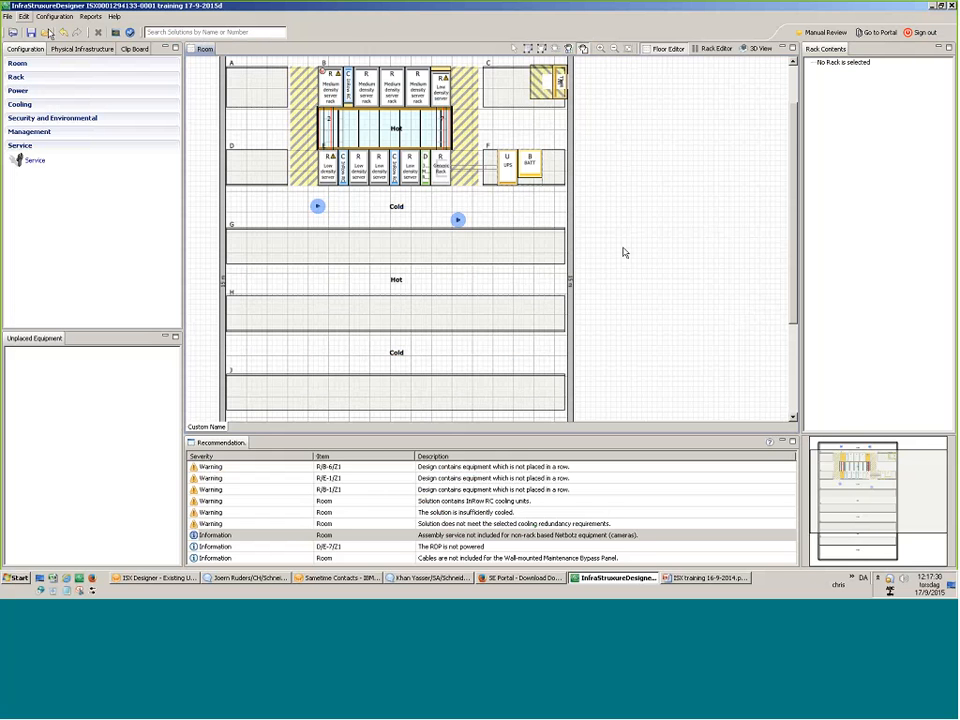
pyautogui.hotkey('alt', 'f')
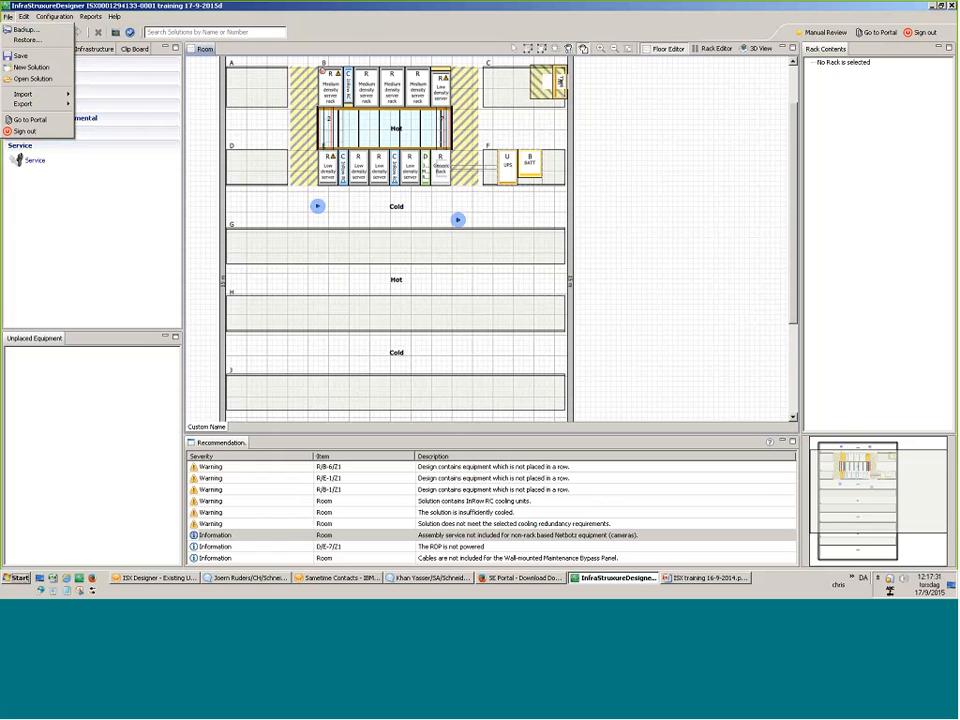
# Start Import > Background Image, browse and cancel without a file, then choose an image type.
pyautogui.moveTo(24, 94)
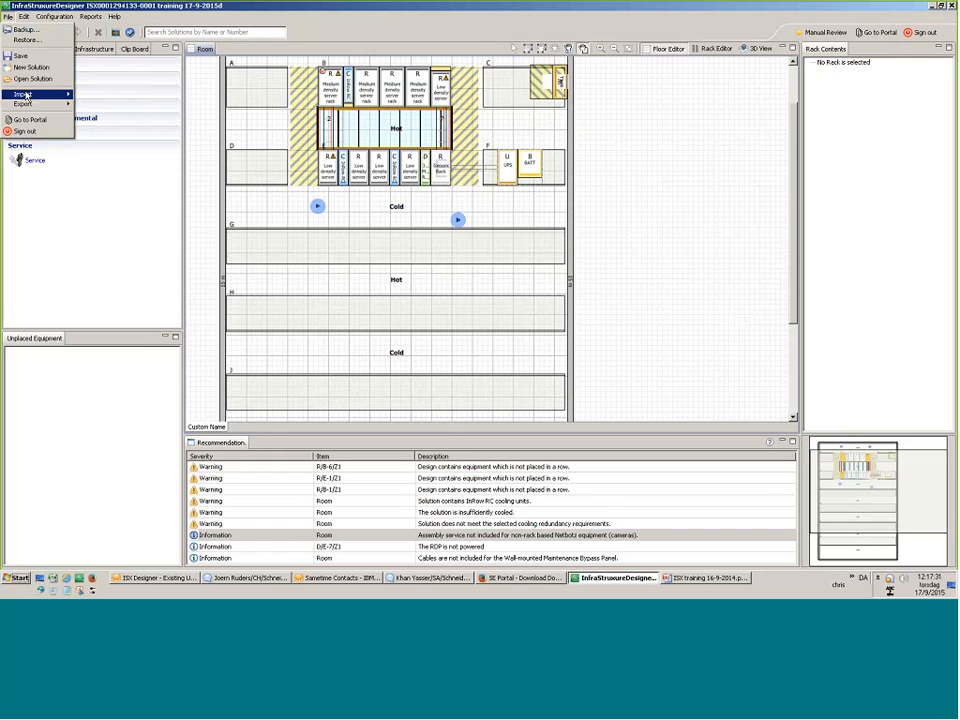
pyautogui.click(100, 95)
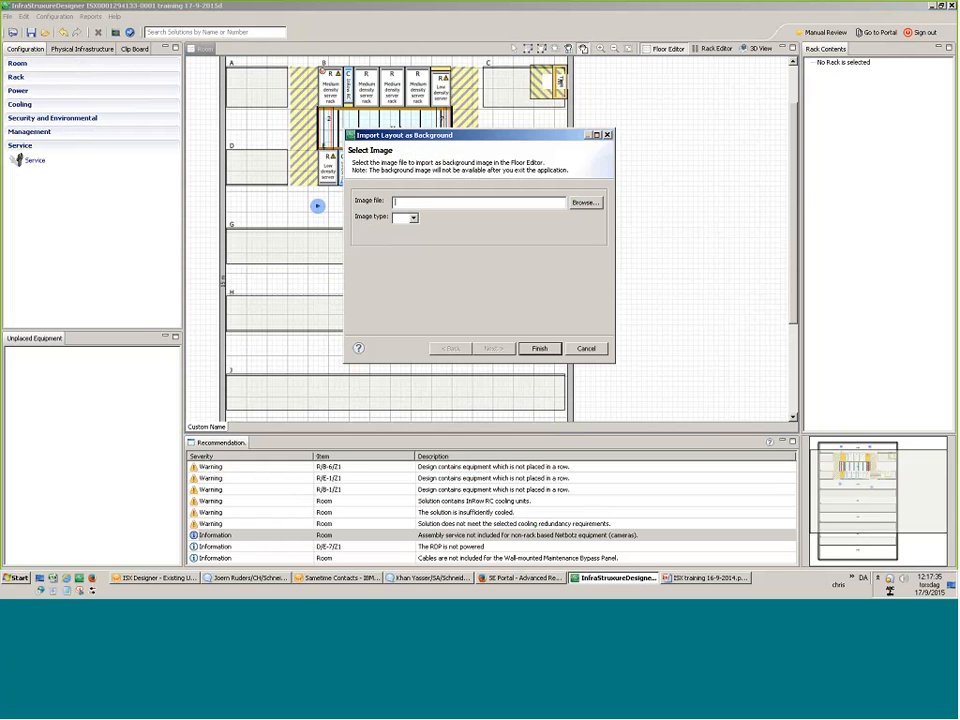
pyautogui.click(584, 202)
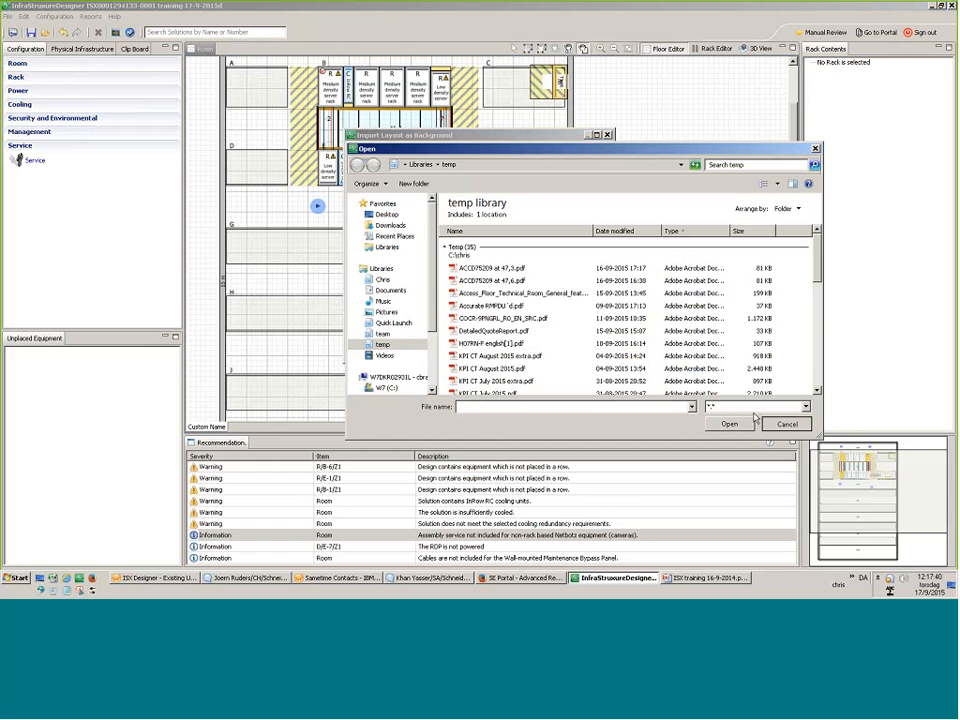
pyautogui.click(785, 423)
pyautogui.click(412, 217)
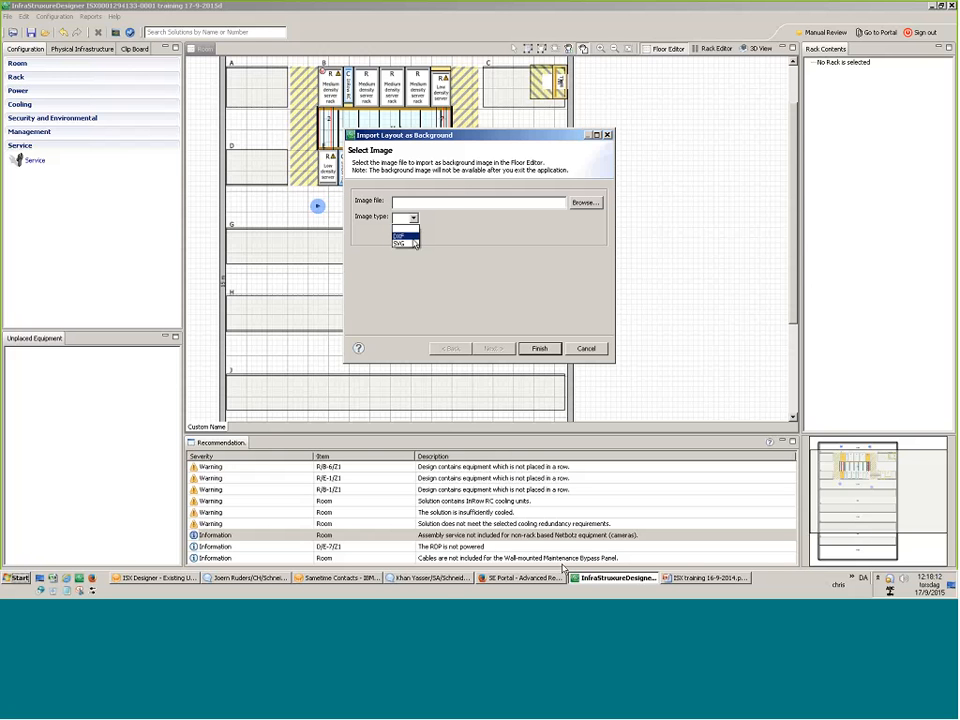
pyautogui.click(414, 243)
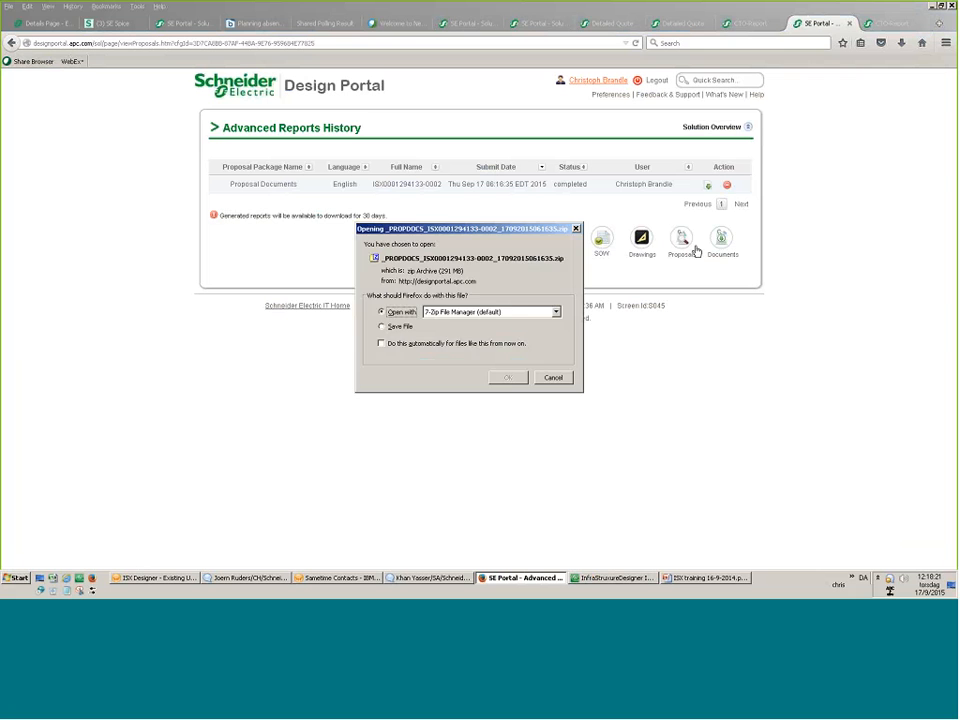
# Open the proposal zip with 7-Zip, then return to InfraStruxure Designer and cancel the Import Layout dialog.
pyautogui.click(519, 378)
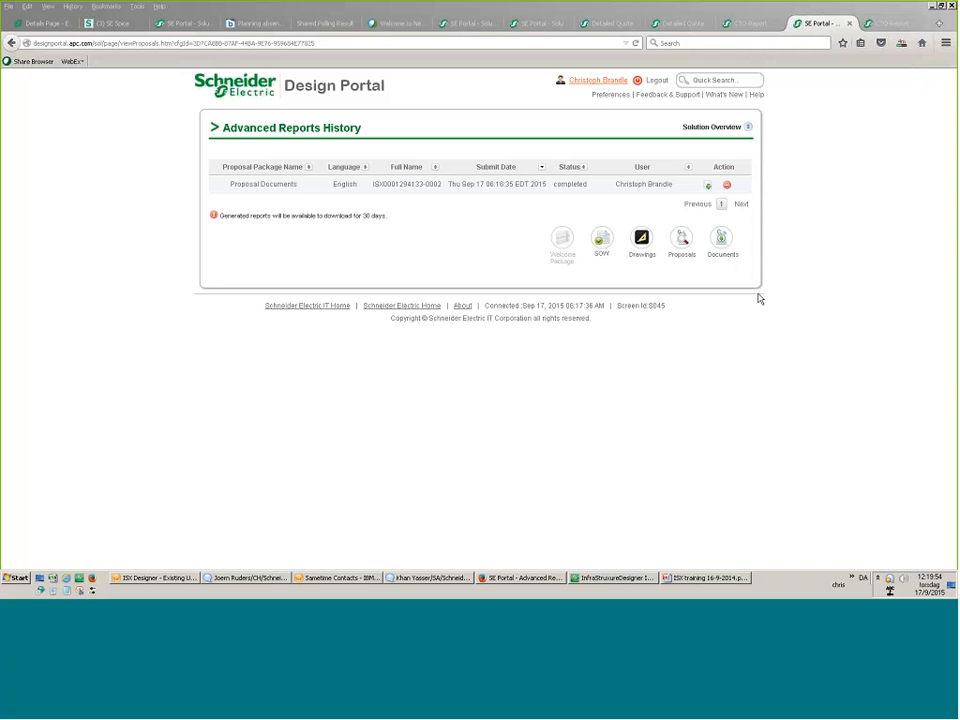
pyautogui.click(576, 580)
pyautogui.click(584, 350)
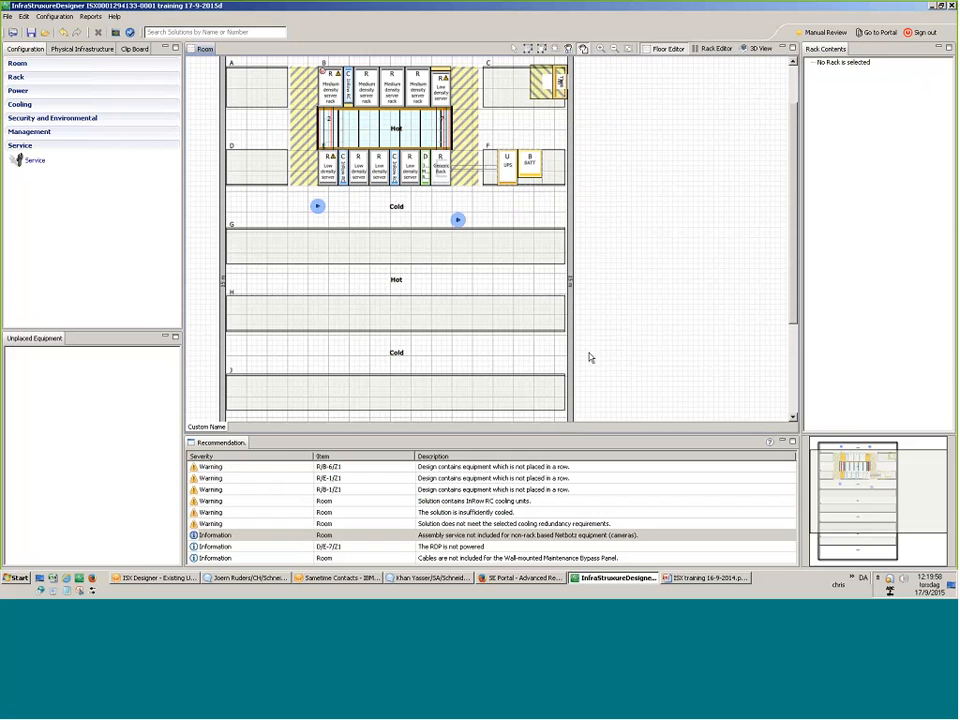
# Bring up the empty floor area's context menu and dismiss it without changes.
pyautogui.rightClick(520, 212)
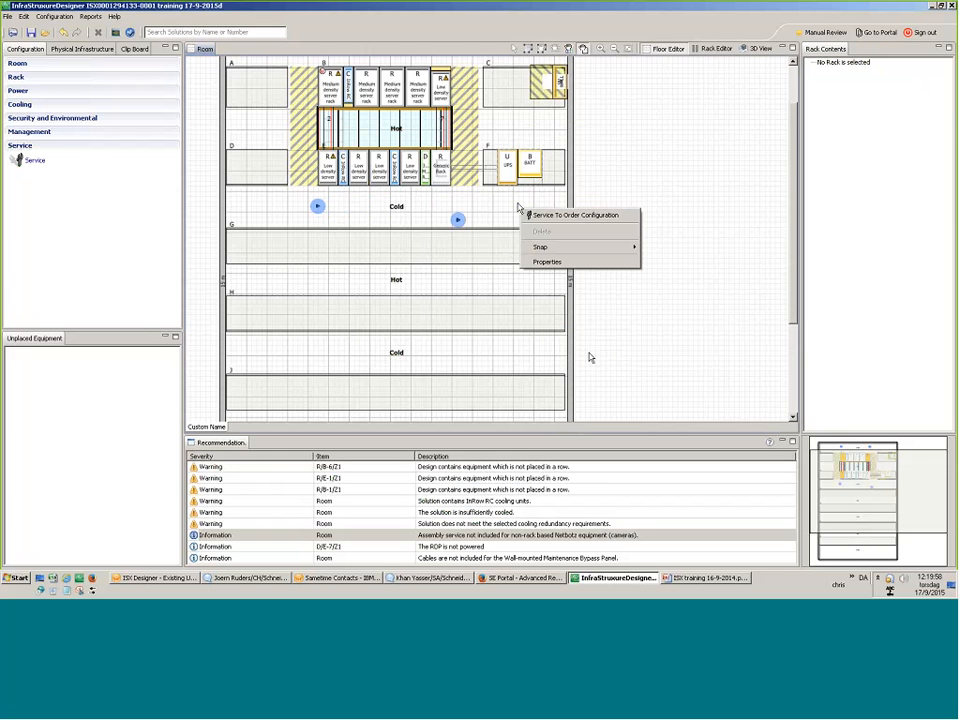
pyautogui.click(517, 207)
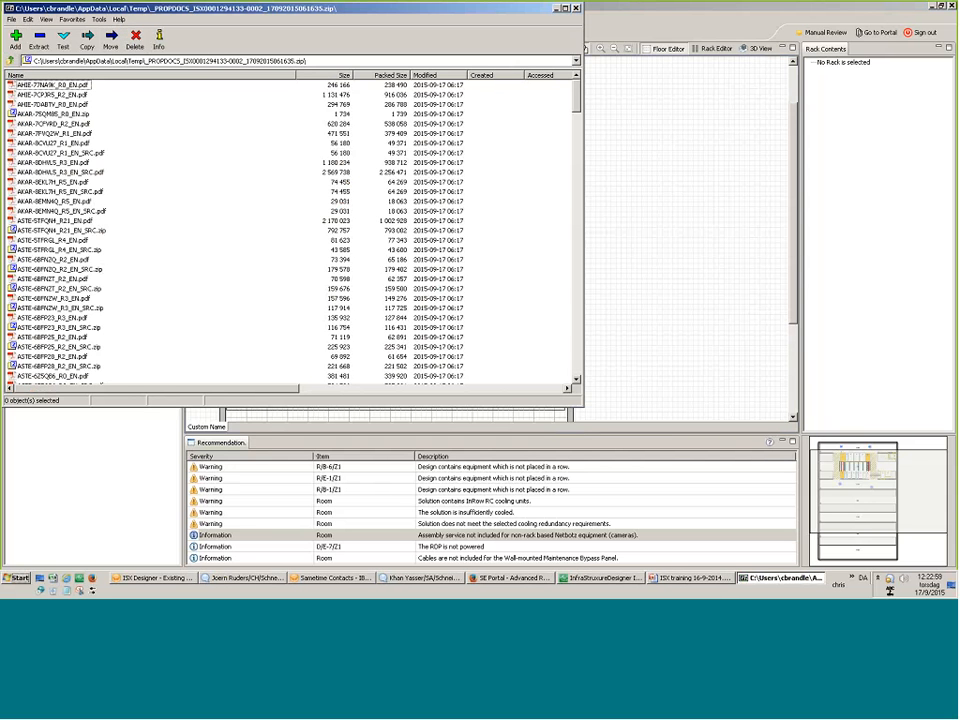
# Move the 7-Zip window aside, scroll through the proposal zip's document list, and close it.
pyautogui.moveTo(338, 11); pyautogui.dragTo(522, 60)
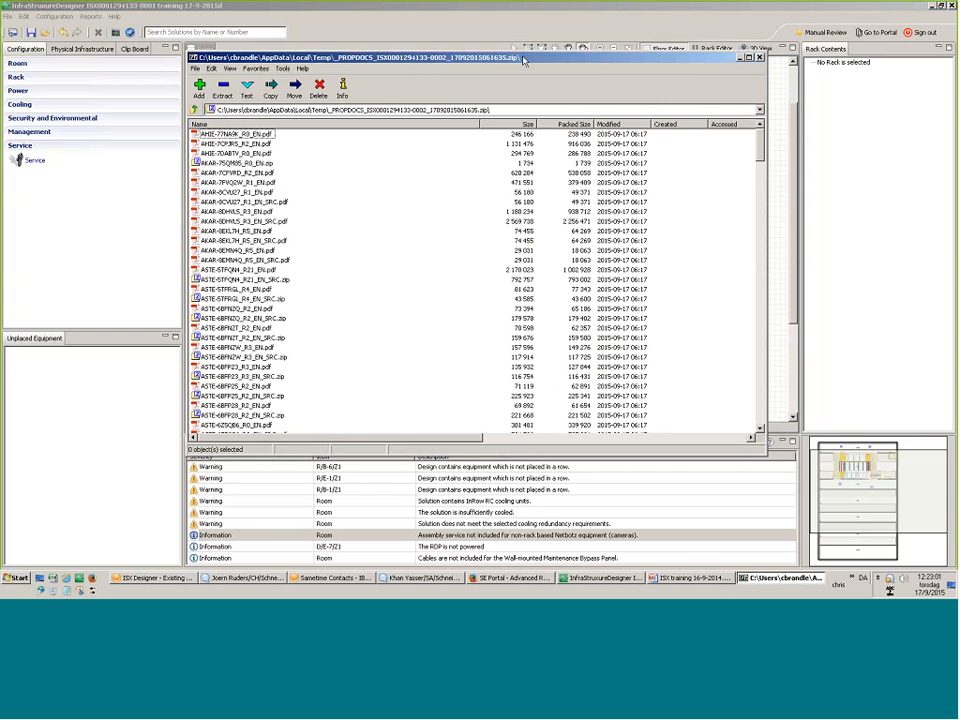
pyautogui.scroll(-15, 335, 280)
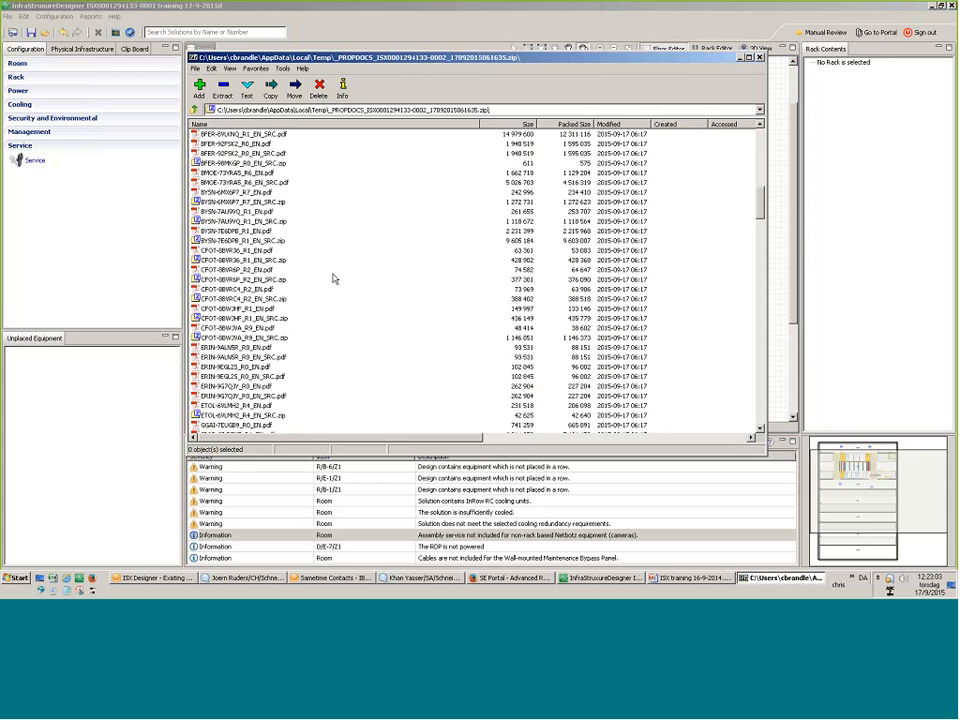
pyautogui.scroll(-15, 335, 280)
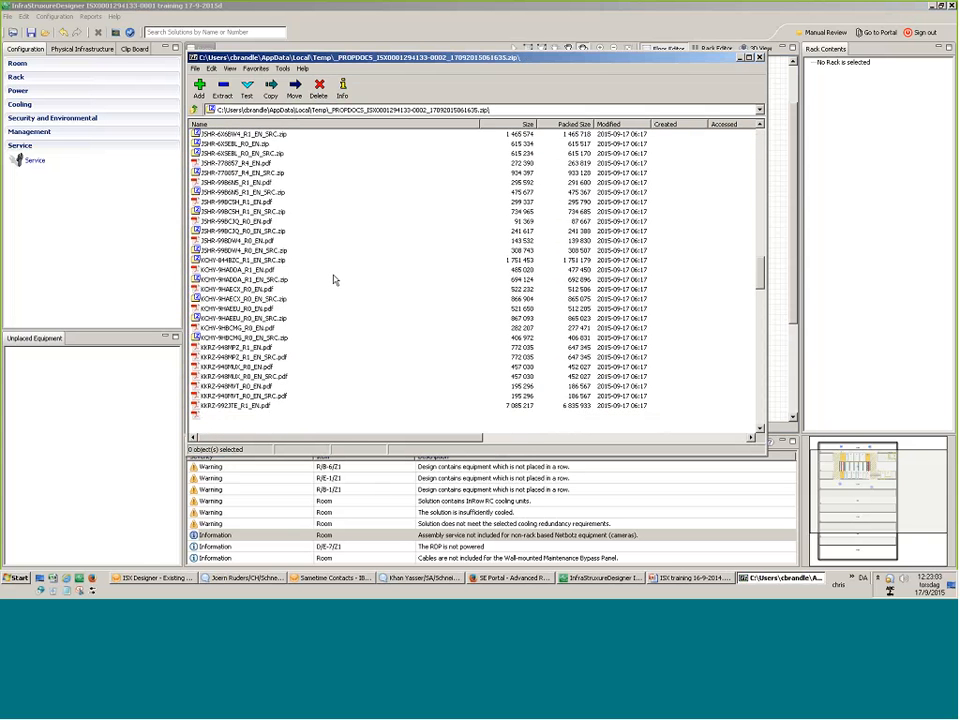
pyautogui.scroll(-15, 337, 282)
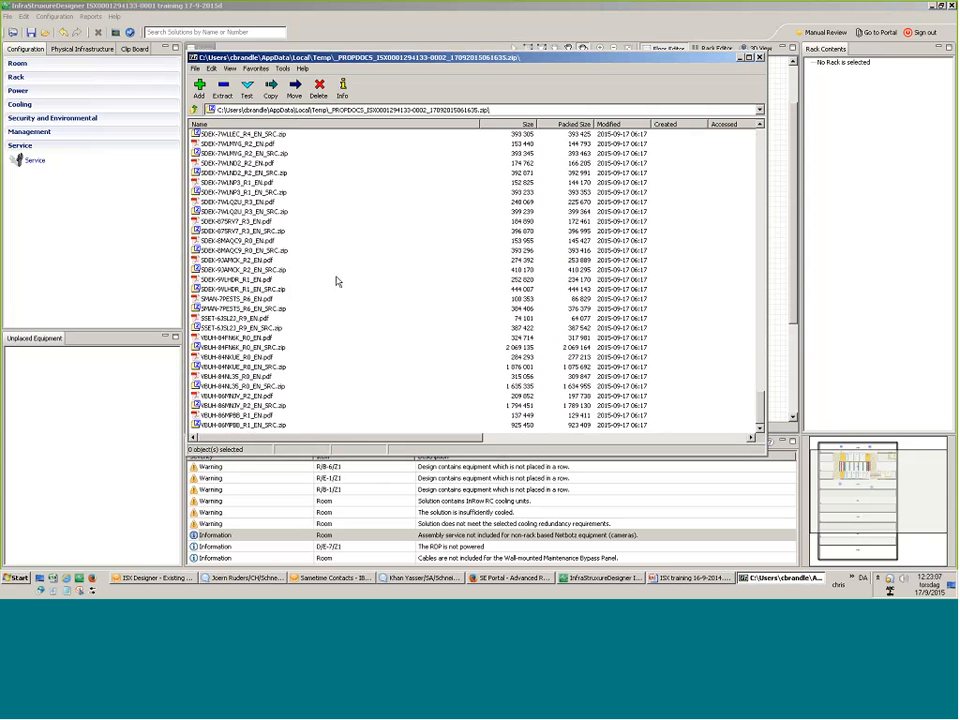
pyautogui.scroll(20, 335, 295)
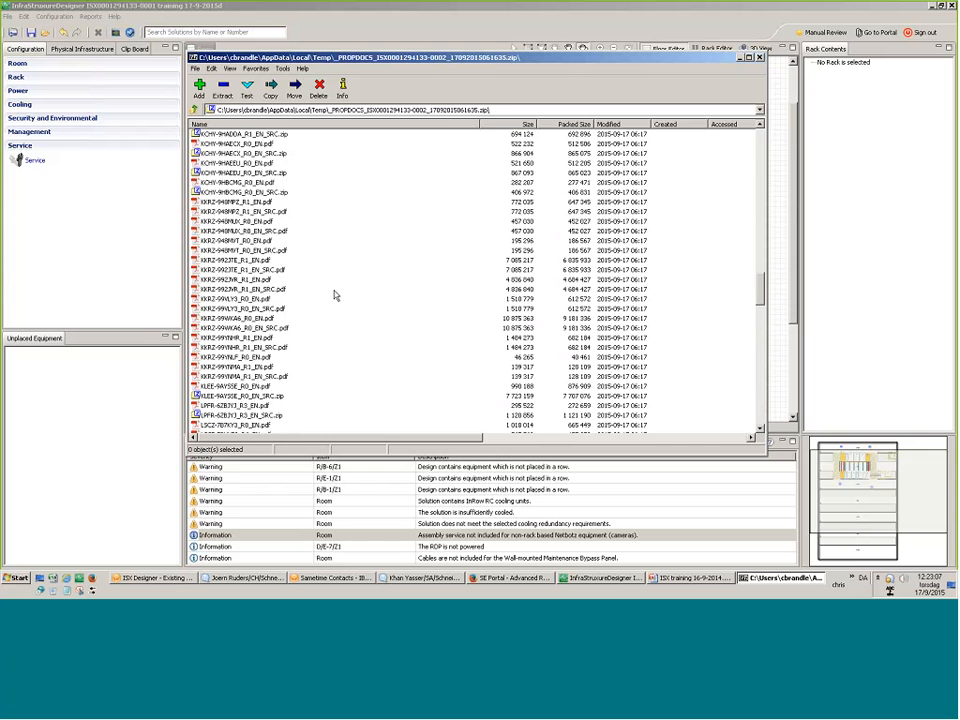
pyautogui.scroll(20, 335, 295)
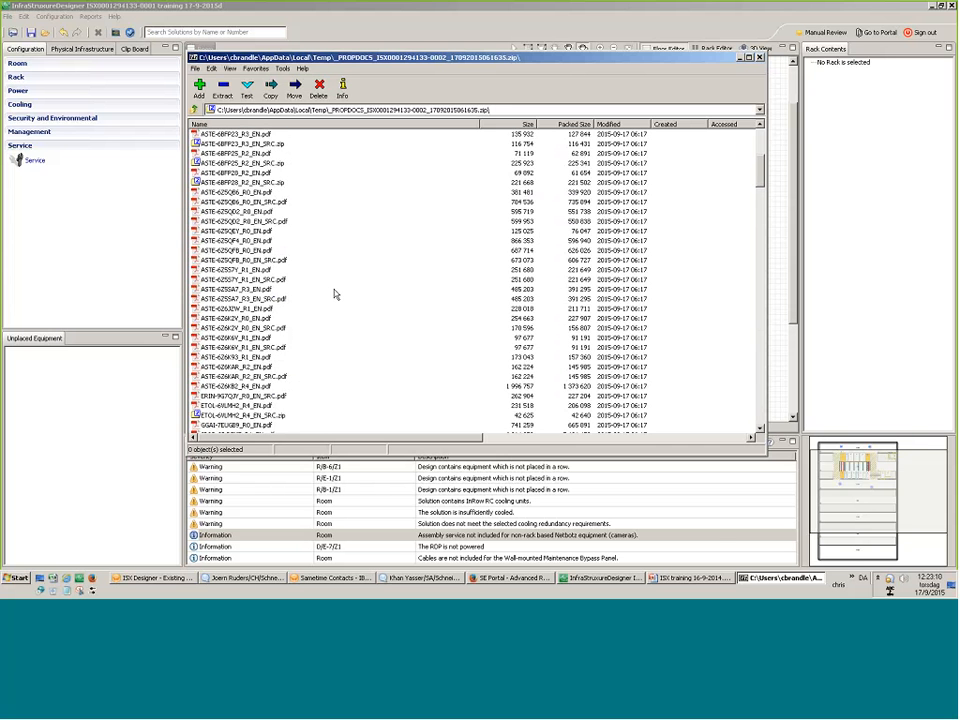
pyautogui.click(760, 57)
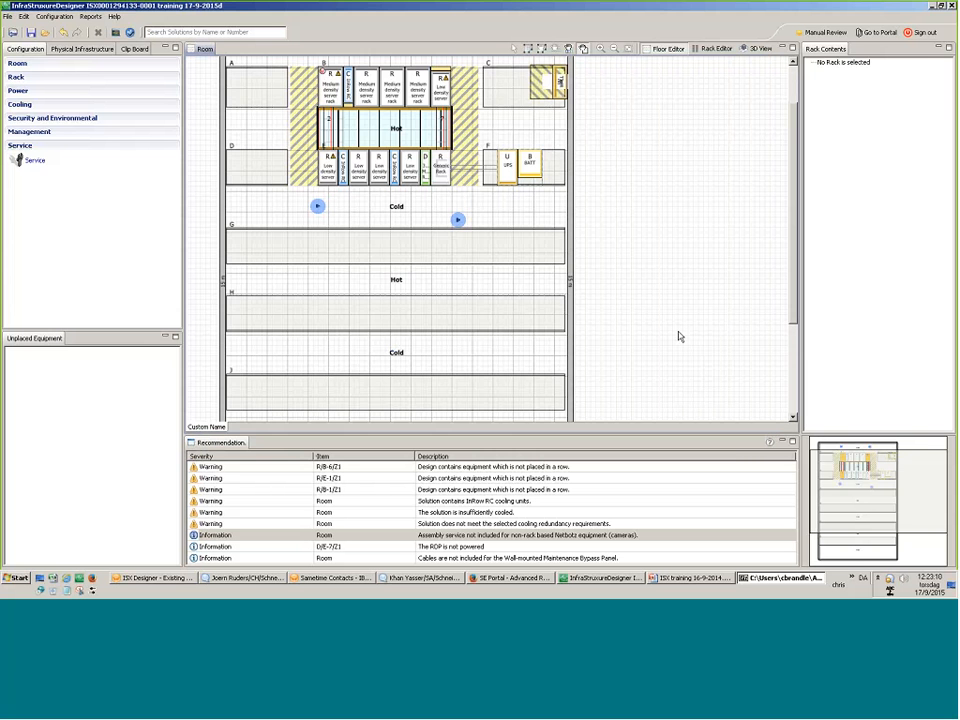